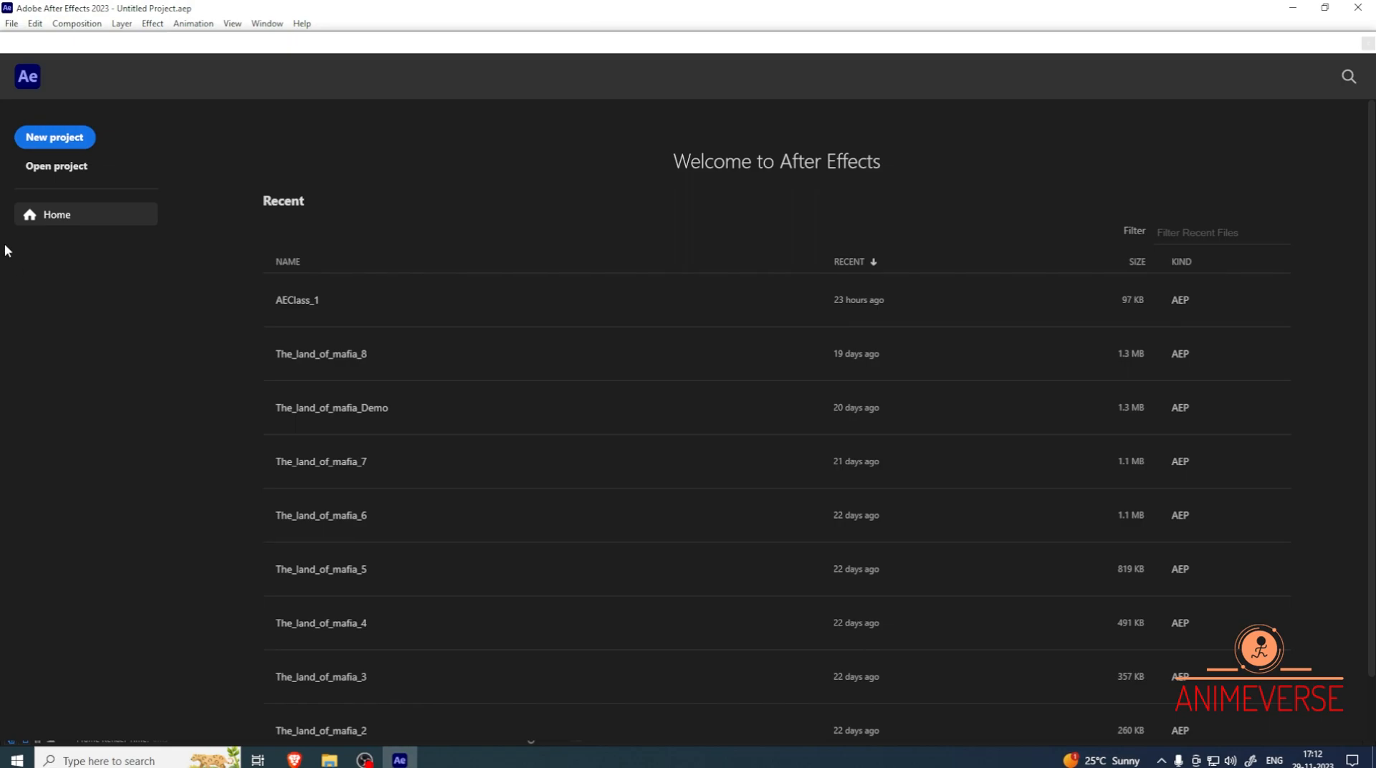
Create a new project and add a composition using the HD 1920x1080, 25 fps preset with a 30-second duration
click(11, 23)
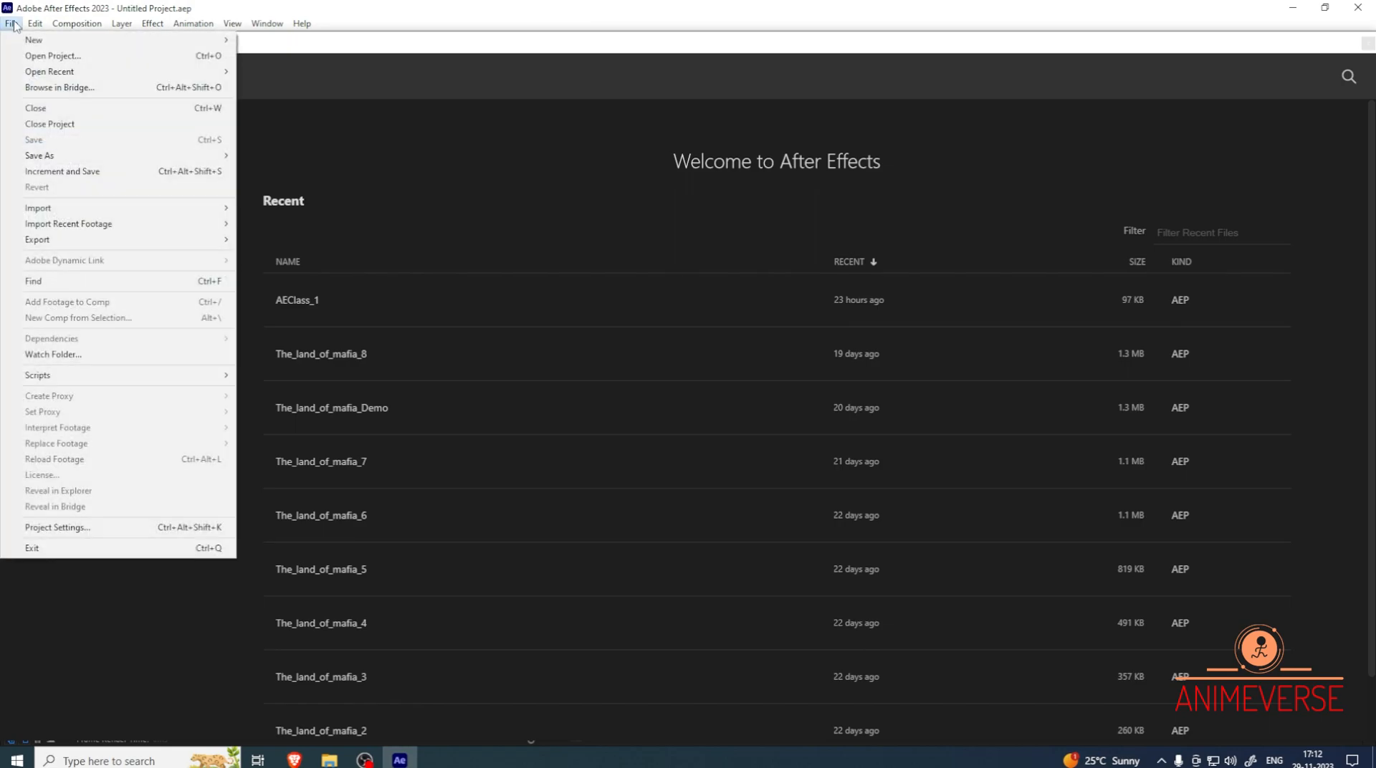
mouse_move(34, 22)
mouse_move(71, 40)
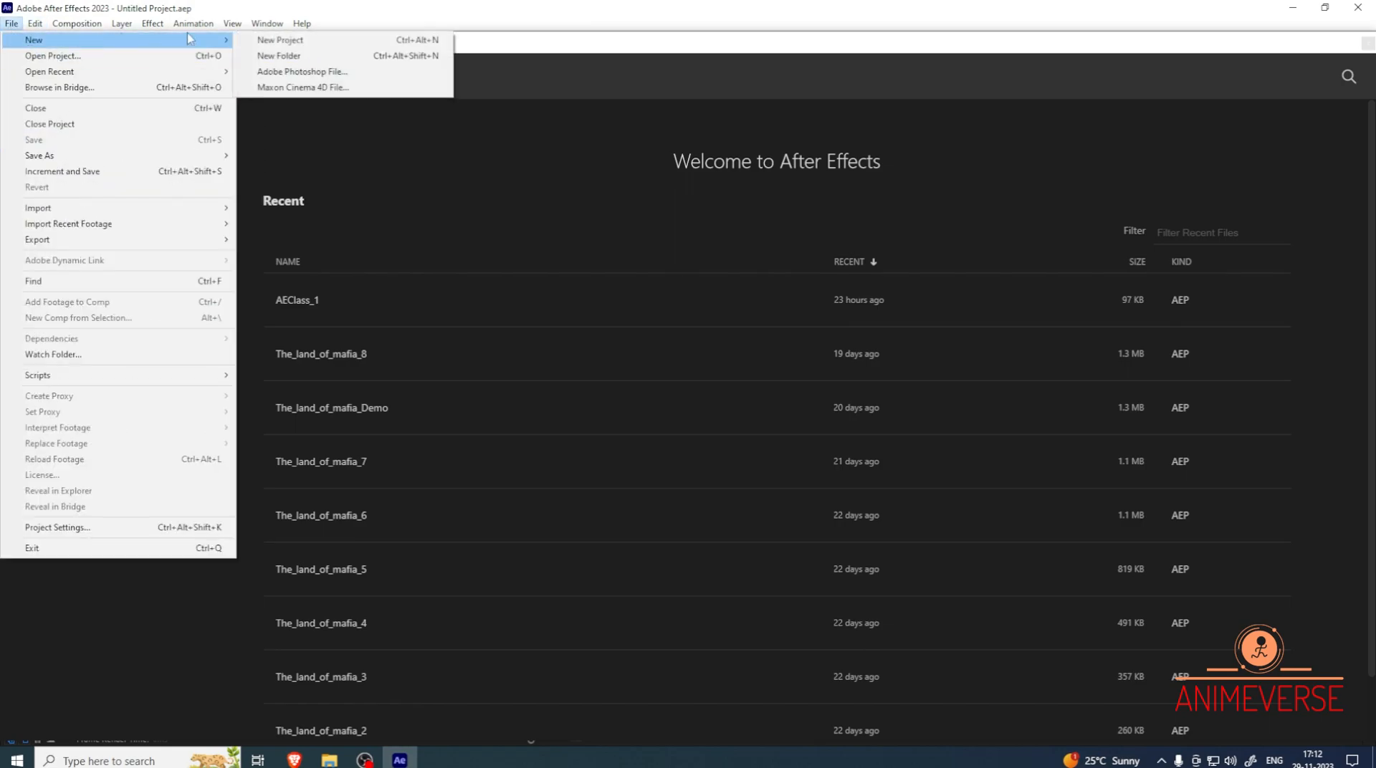
click(312, 40)
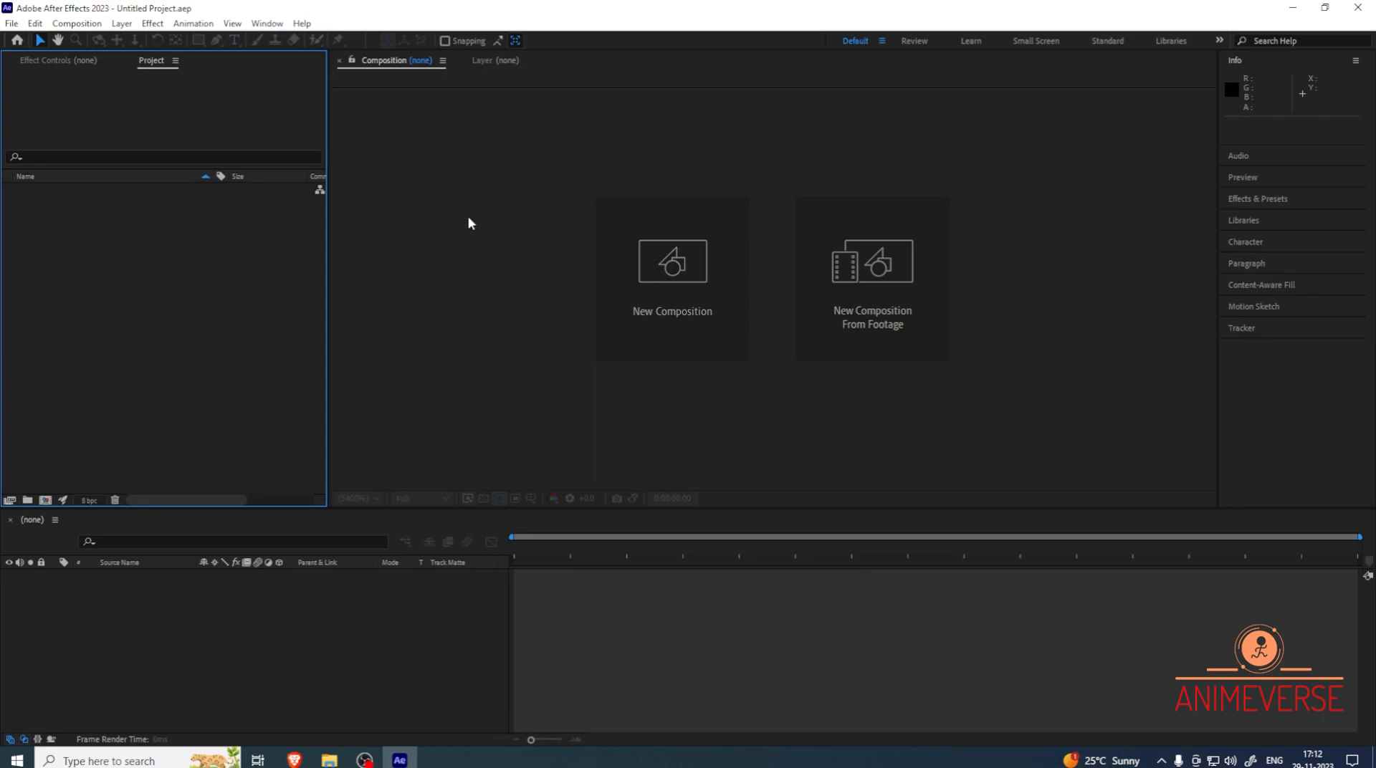
click(609, 266)
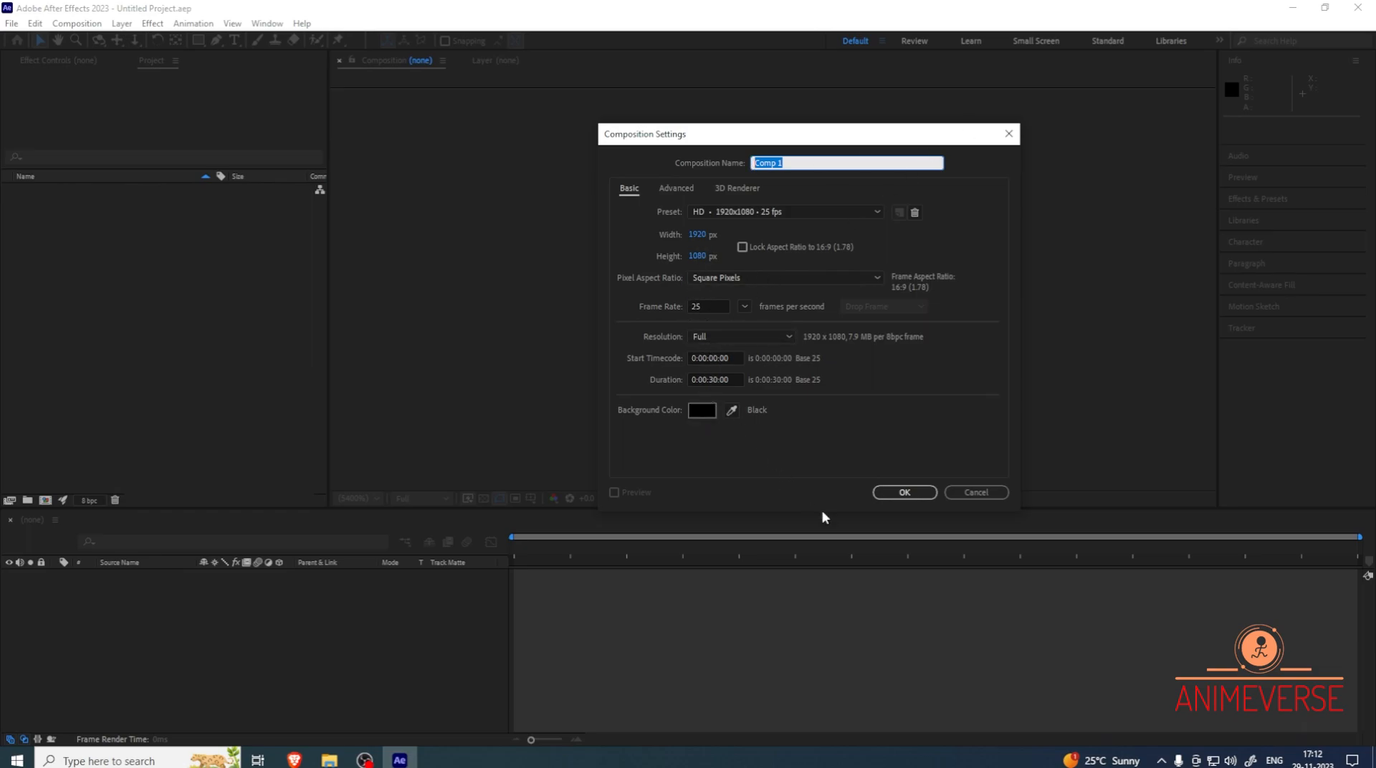
click(885, 492)
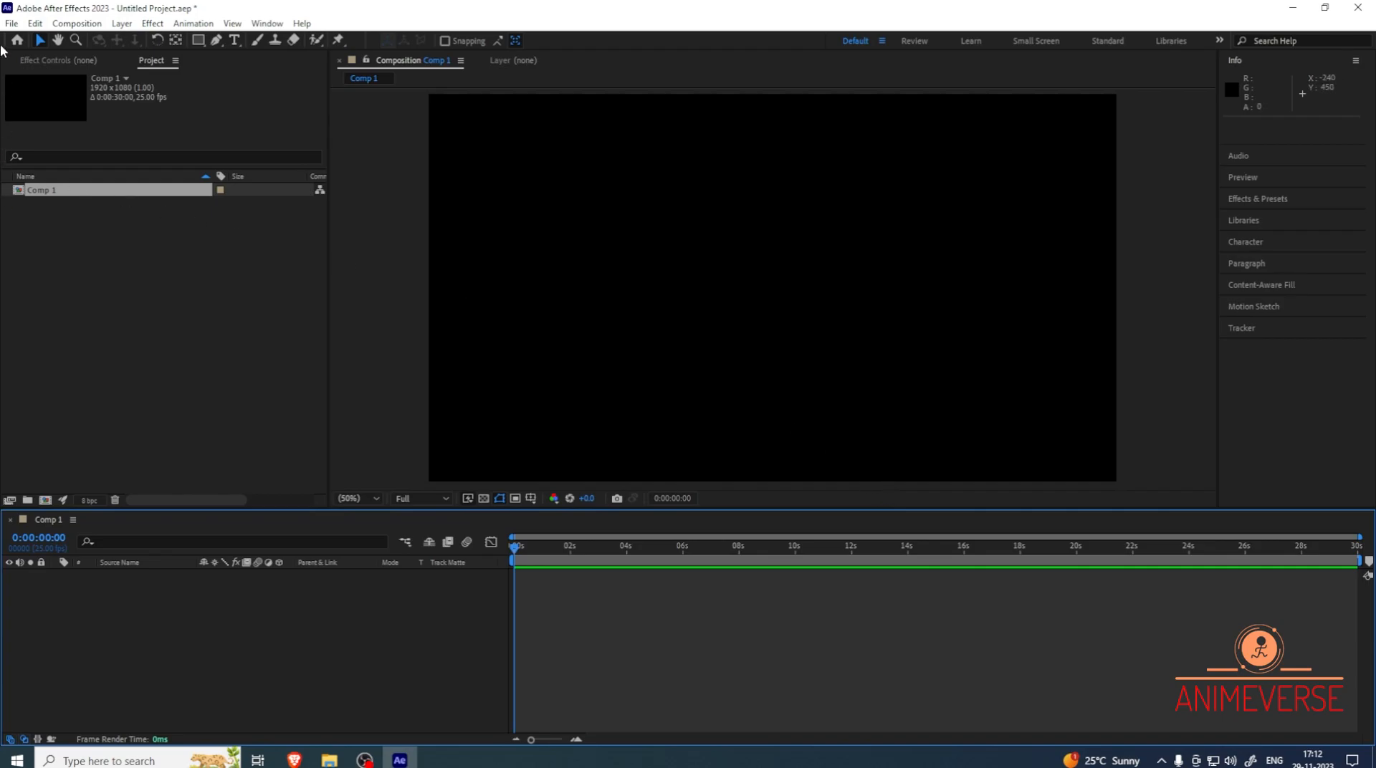
click(11, 24)
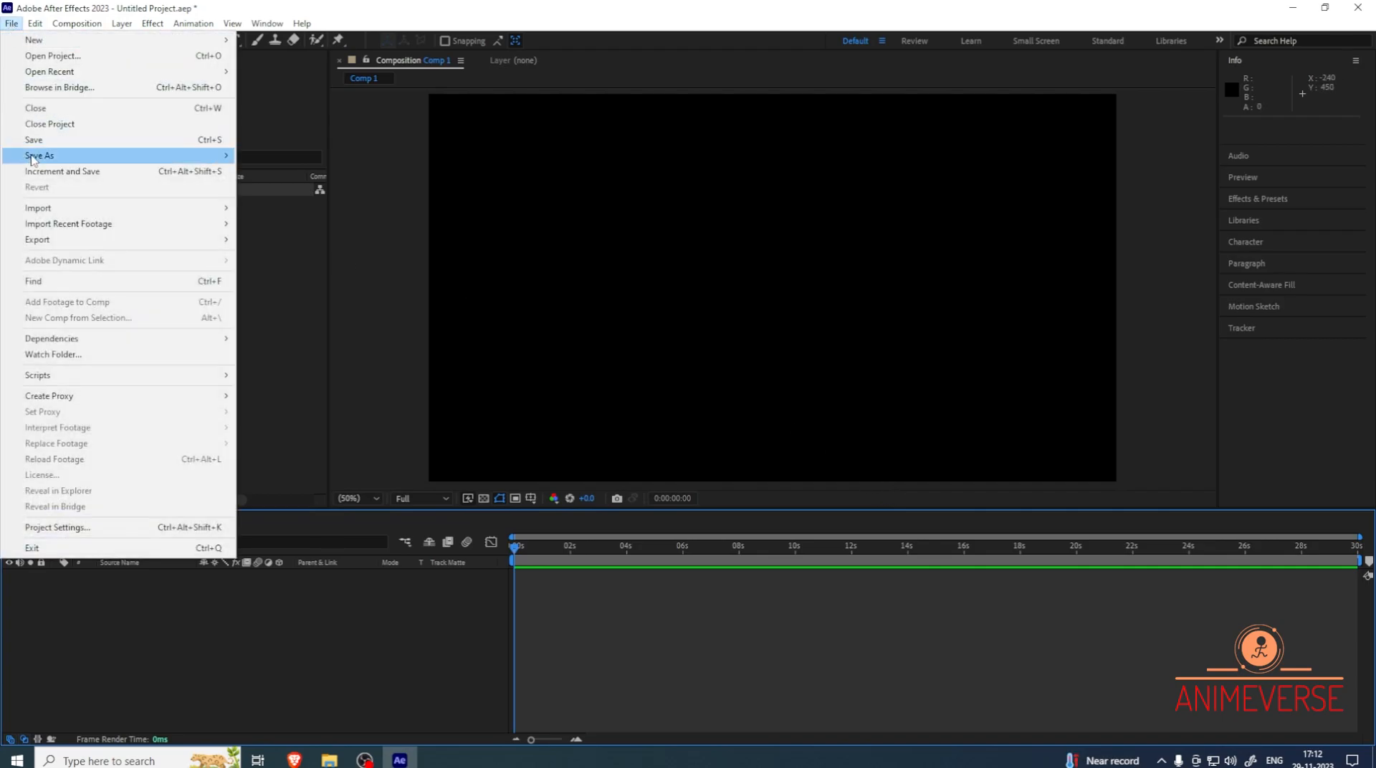
mouse_move(72, 155)
click(286, 155)
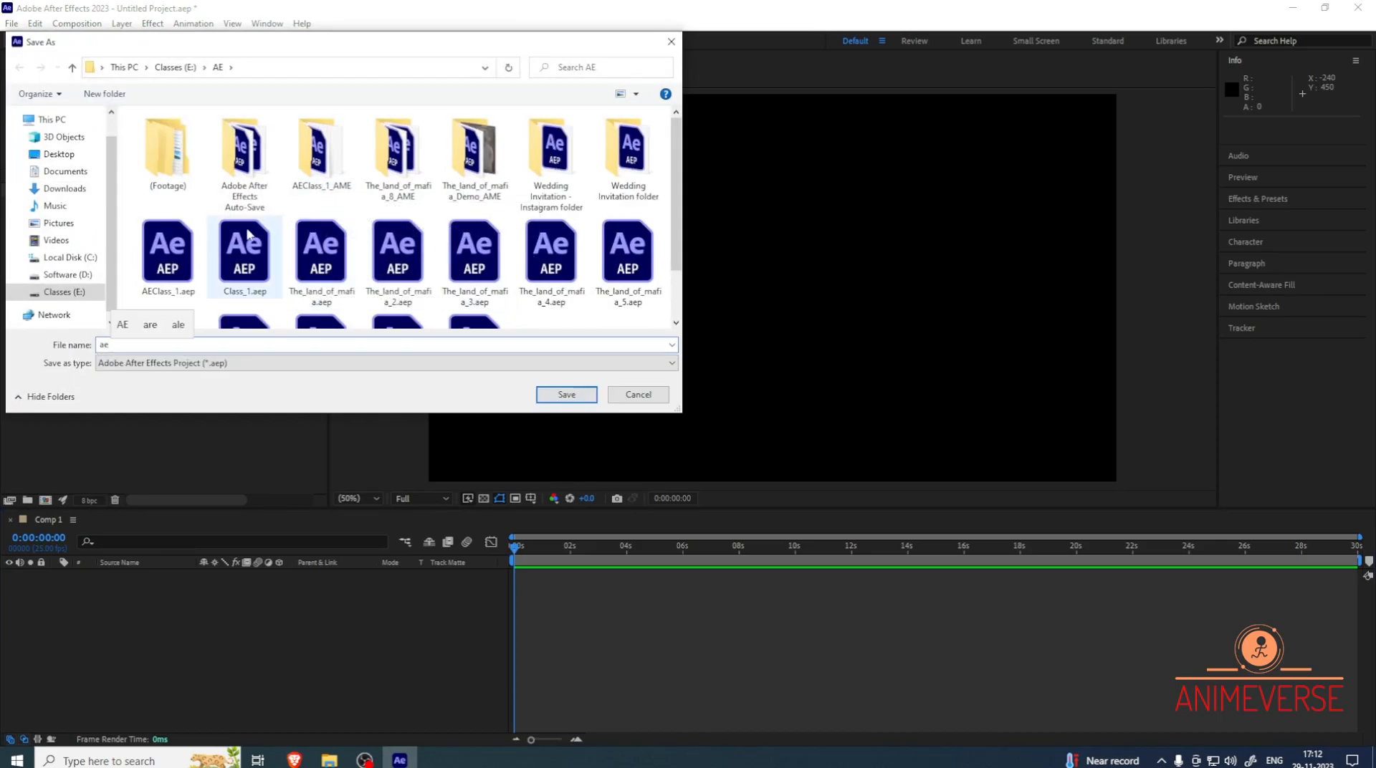
click(167, 255)
click(567, 395)
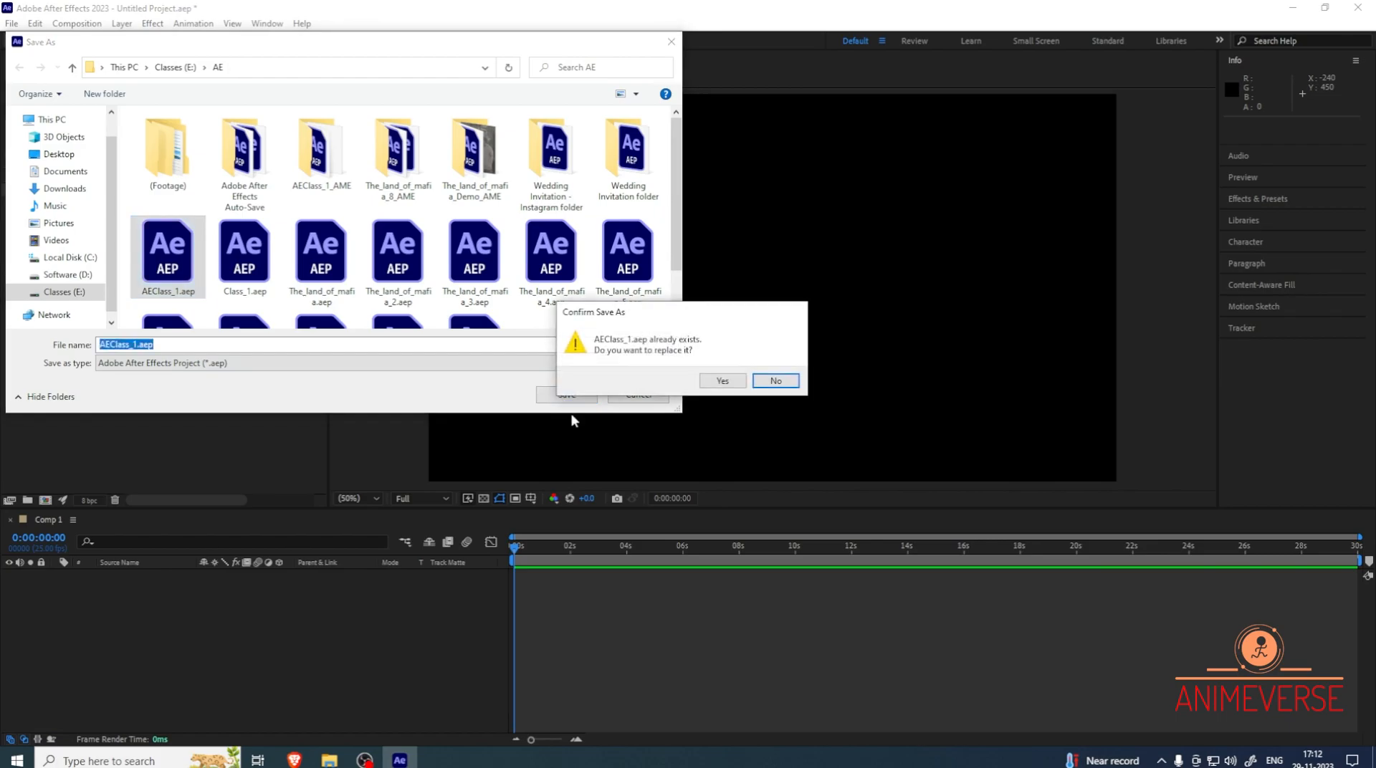
click(776, 382)
click(637, 394)
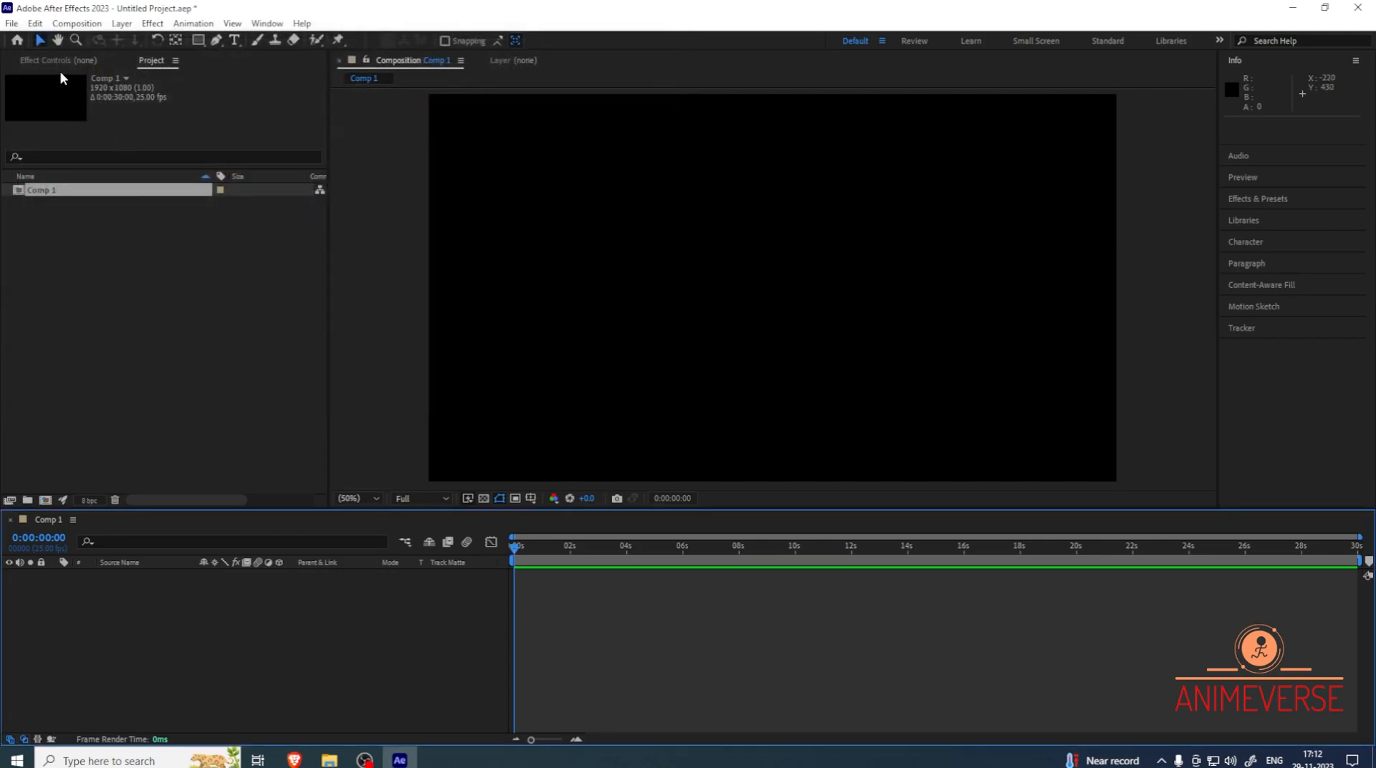
Close the Composition viewer and delete Comp 1 from the project
click(461, 61)
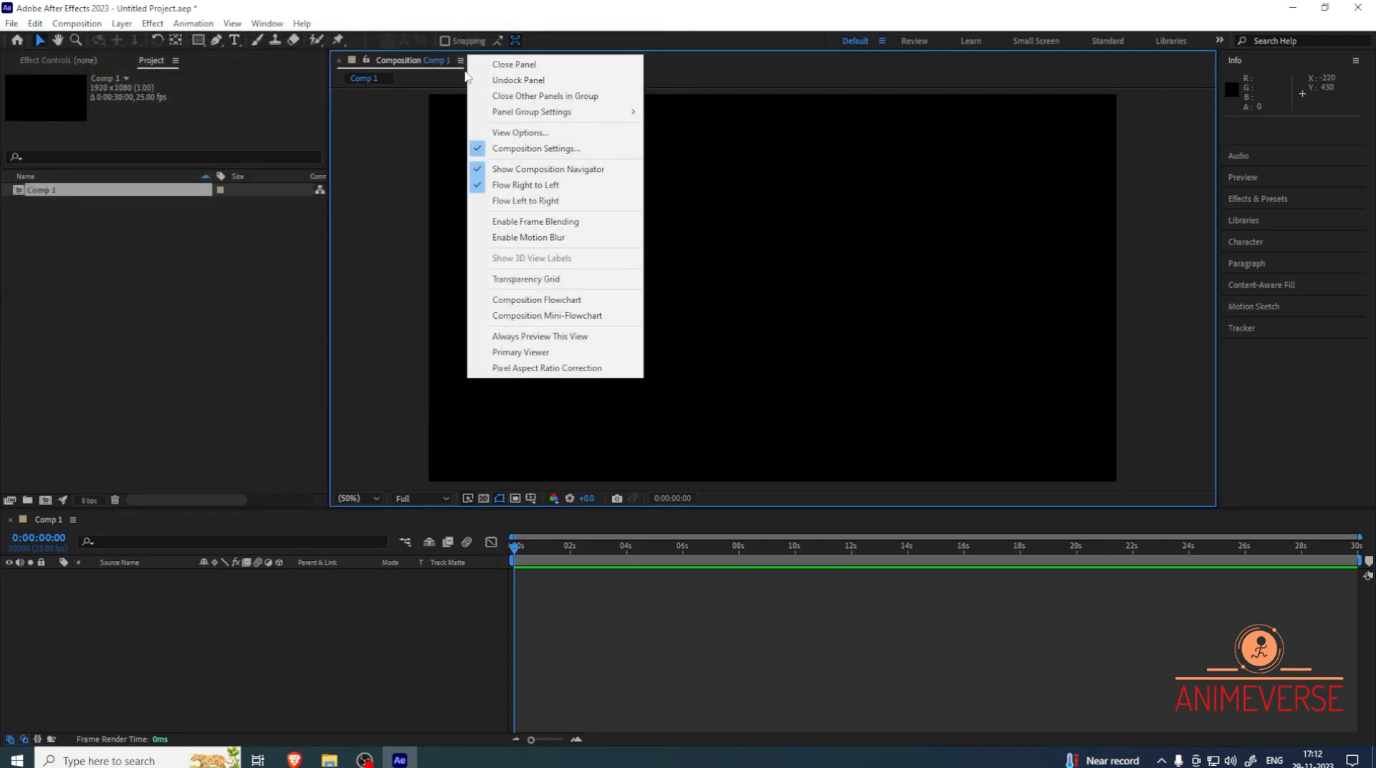
click(494, 64)
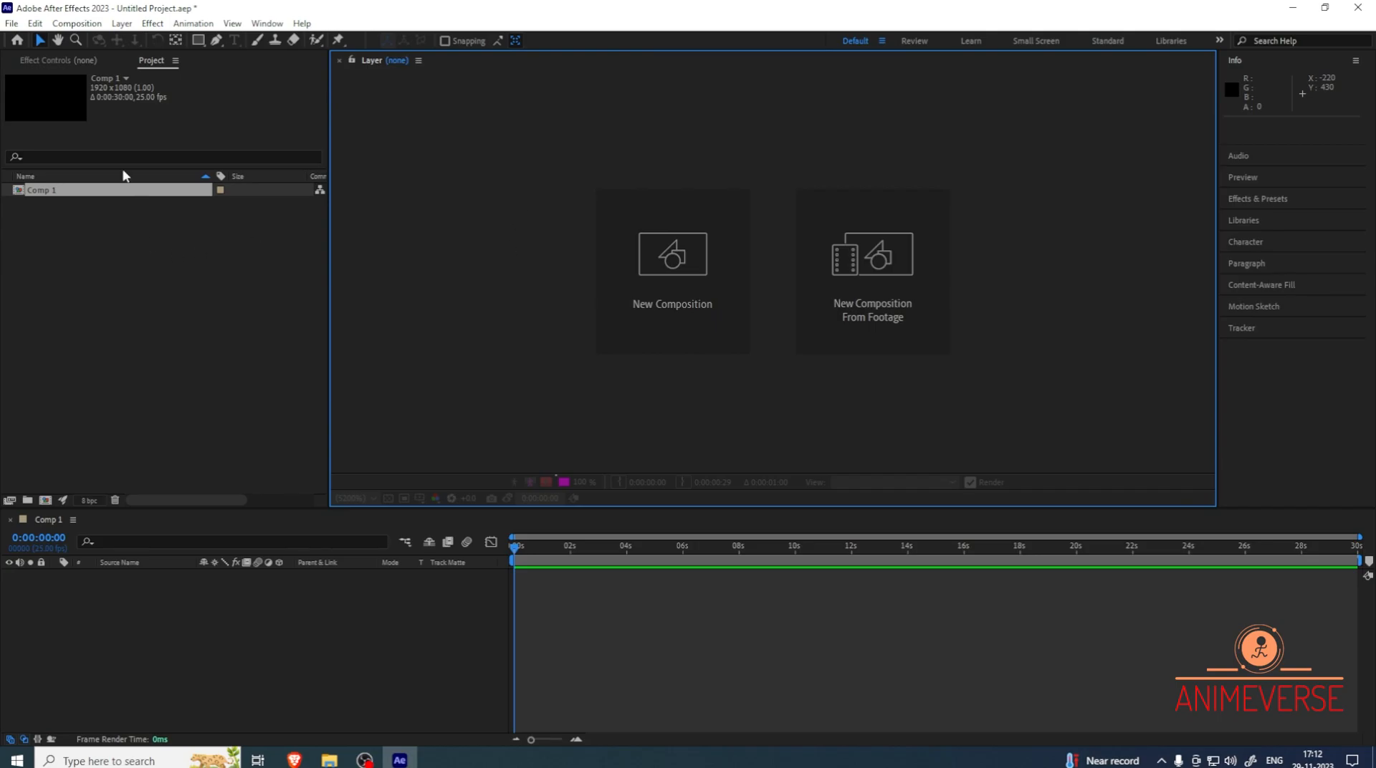
click(125, 190)
key(Delete)
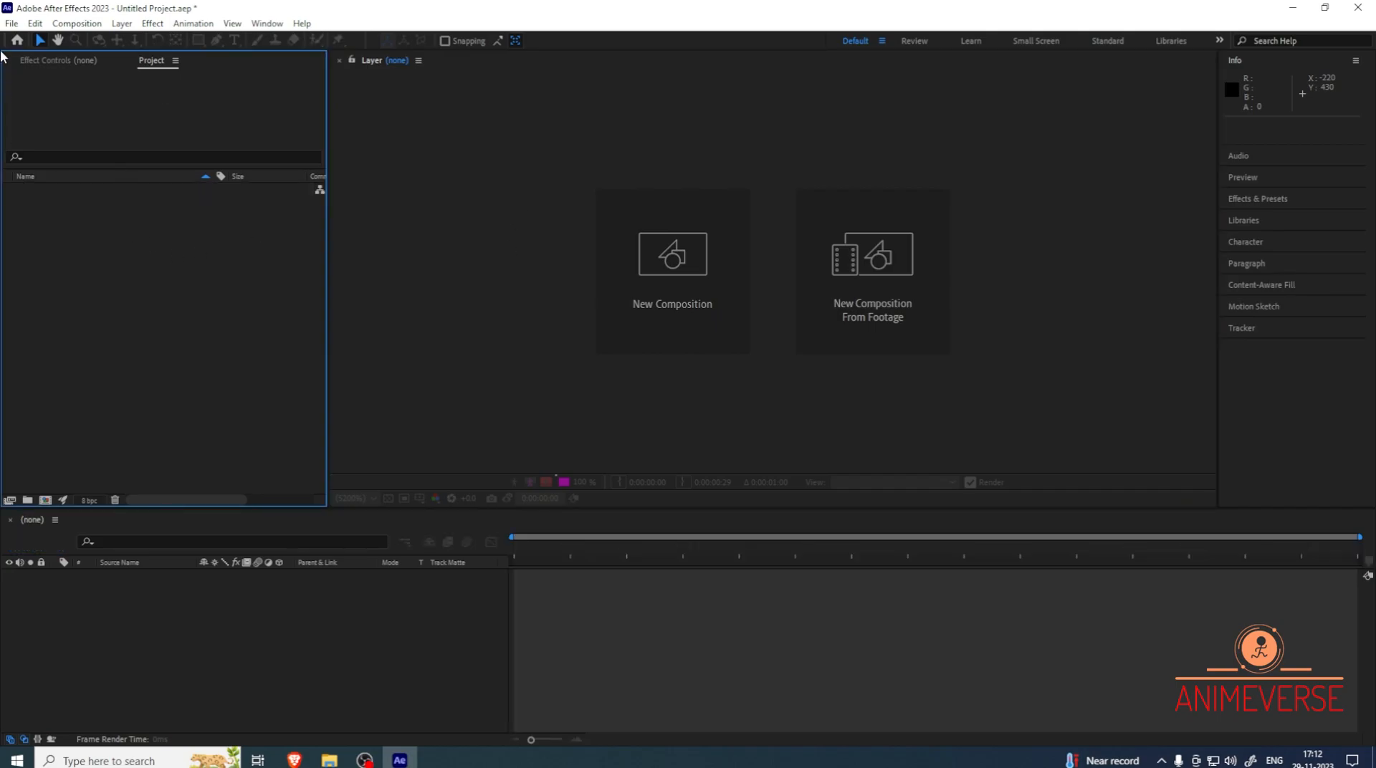
Open the existing project AEClass_1.aep, discarding the changes to the untitled project
click(12, 23)
click(32, 56)
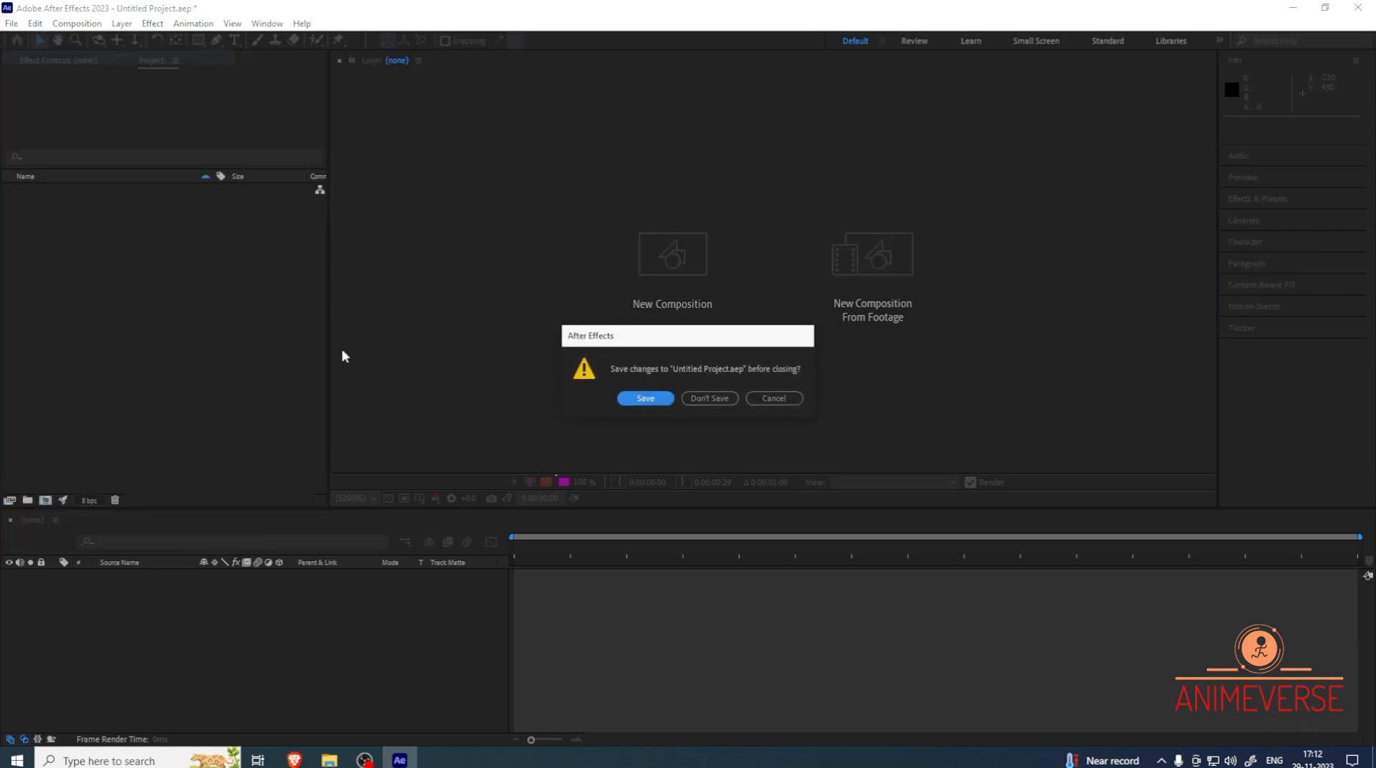
click(699, 403)
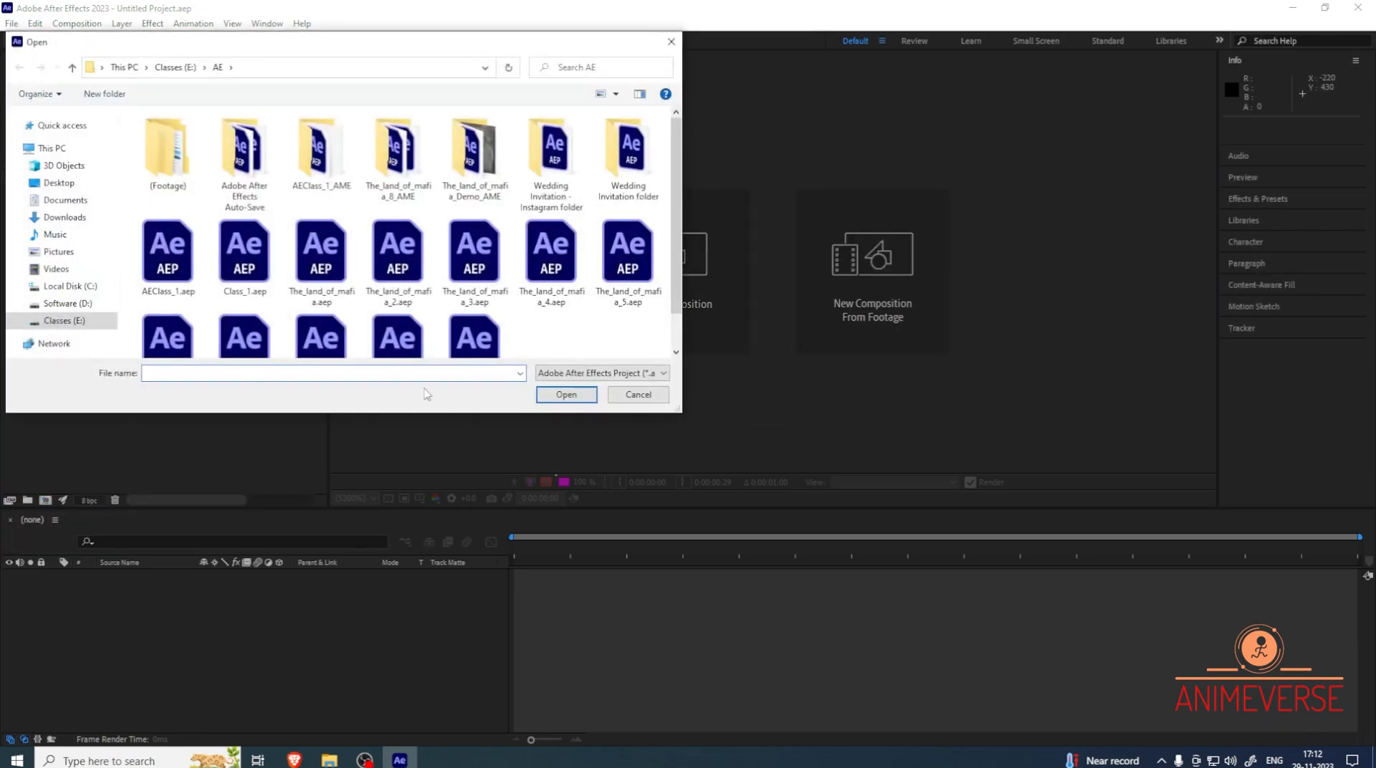
click(179, 283)
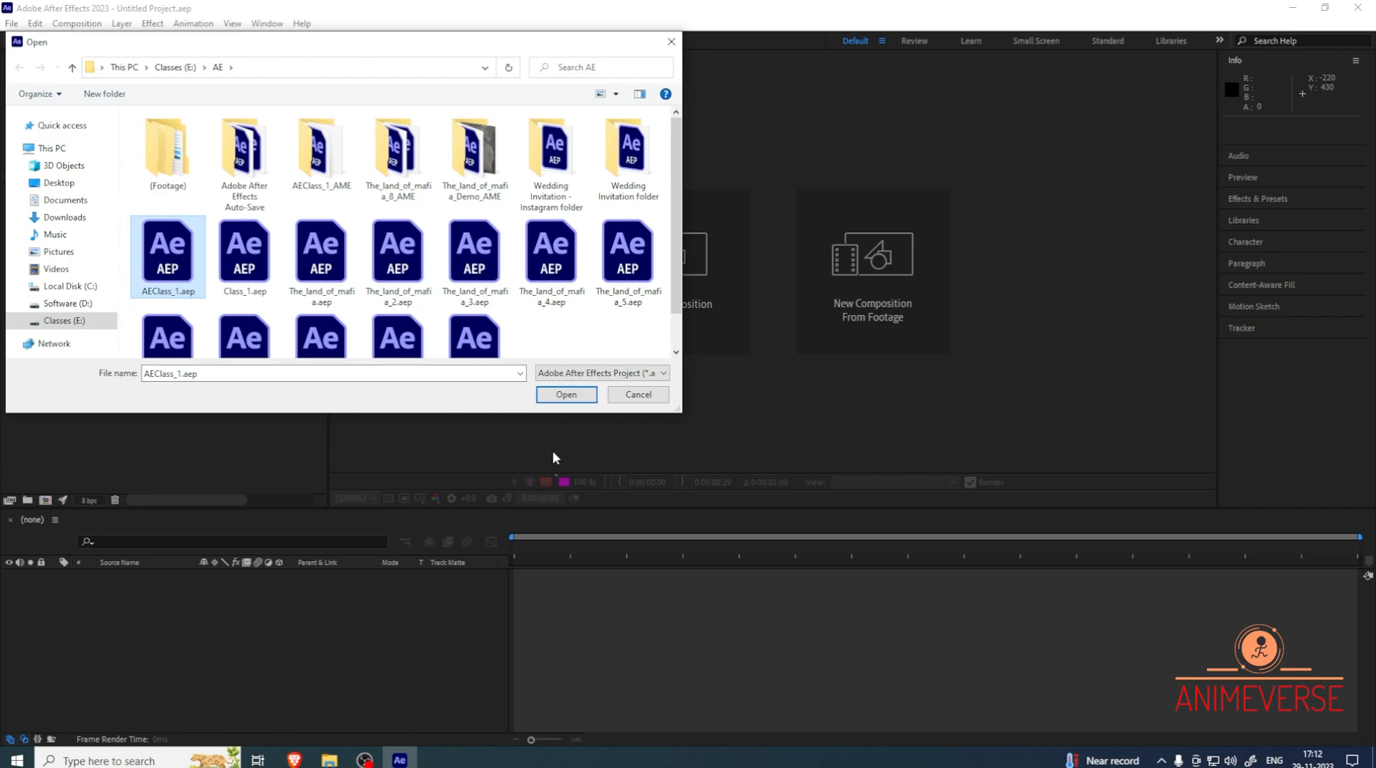
click(566, 394)
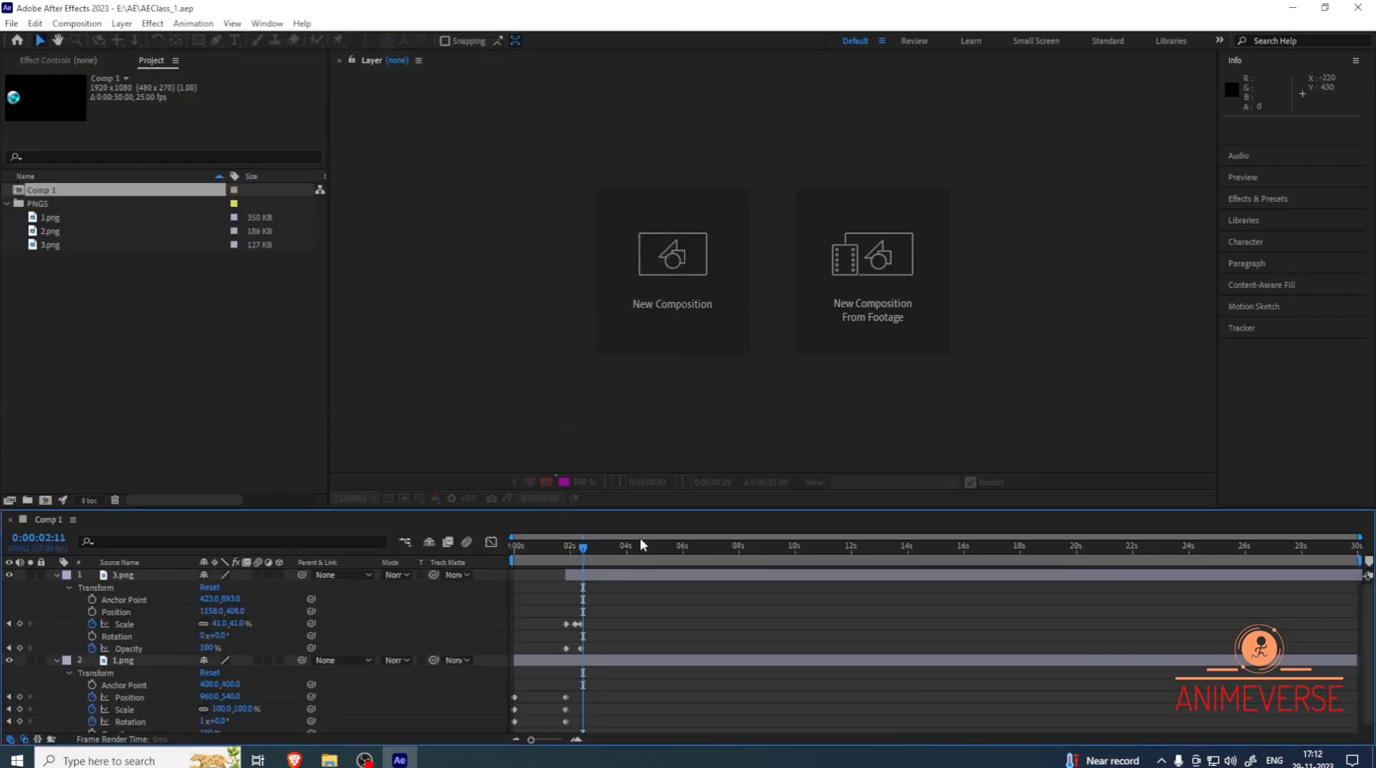
Show Comp 1 in the Composition viewer and close the empty Layer panel
mouse_move(582, 547)
mouse_down()
mouse_move(523, 549)
mouse_move(563, 548)
mouse_up()
click(79, 349)
double_click(62, 189)
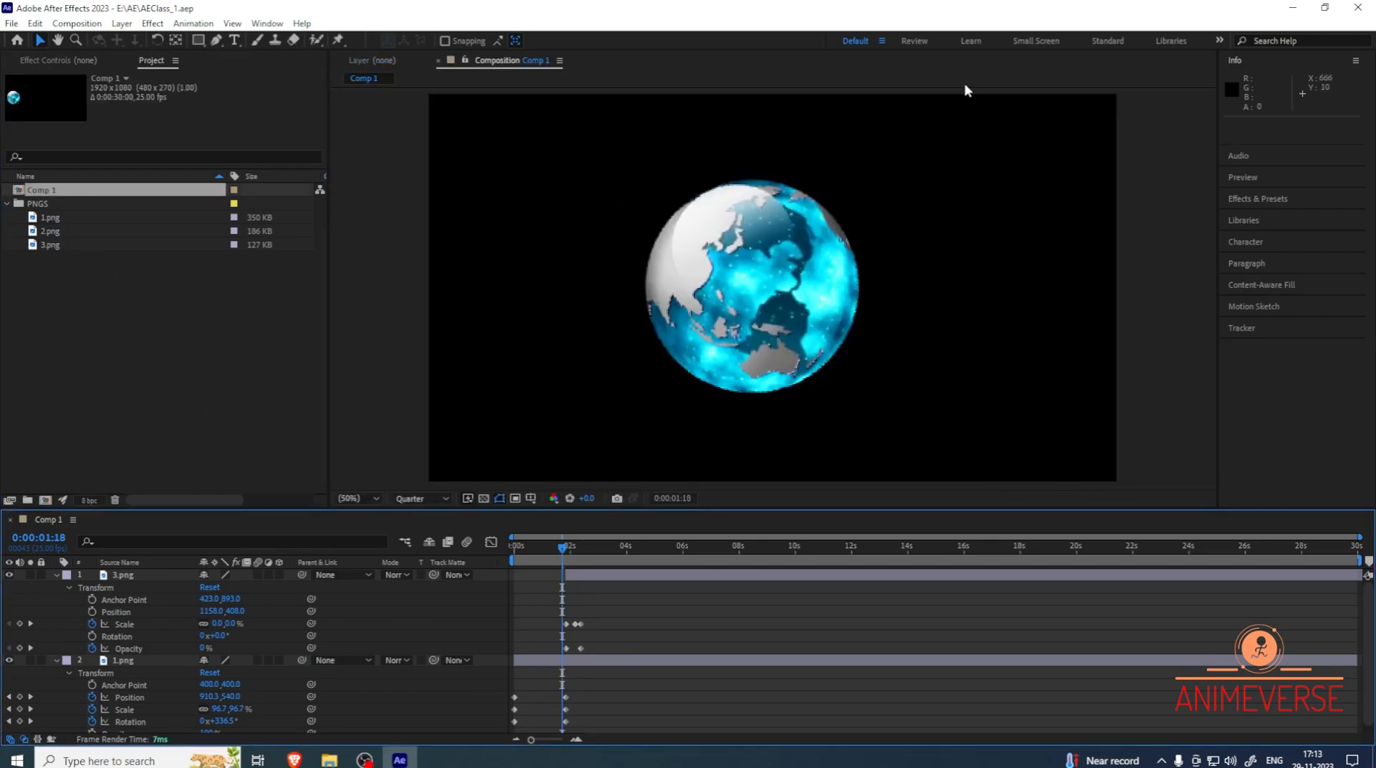
click(371, 61)
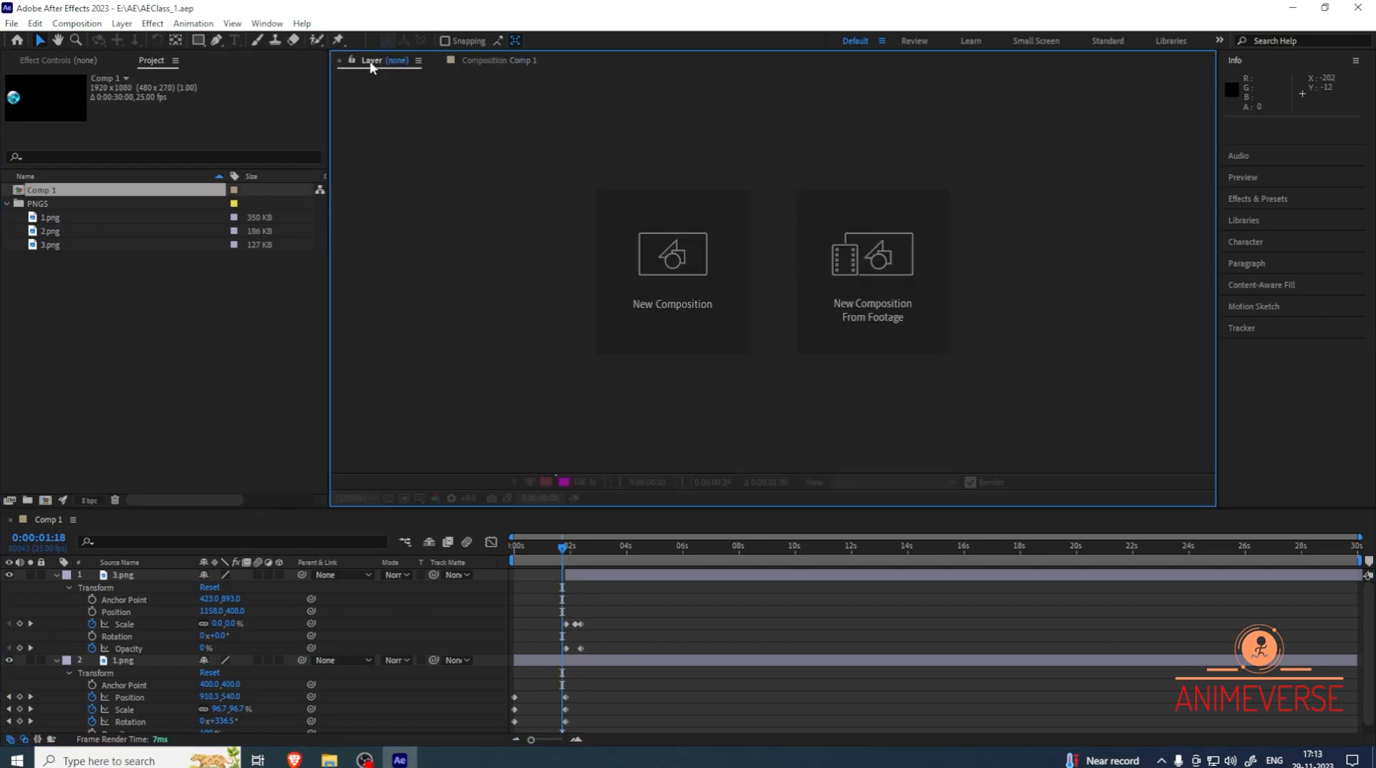
click(418, 61)
click(448, 67)
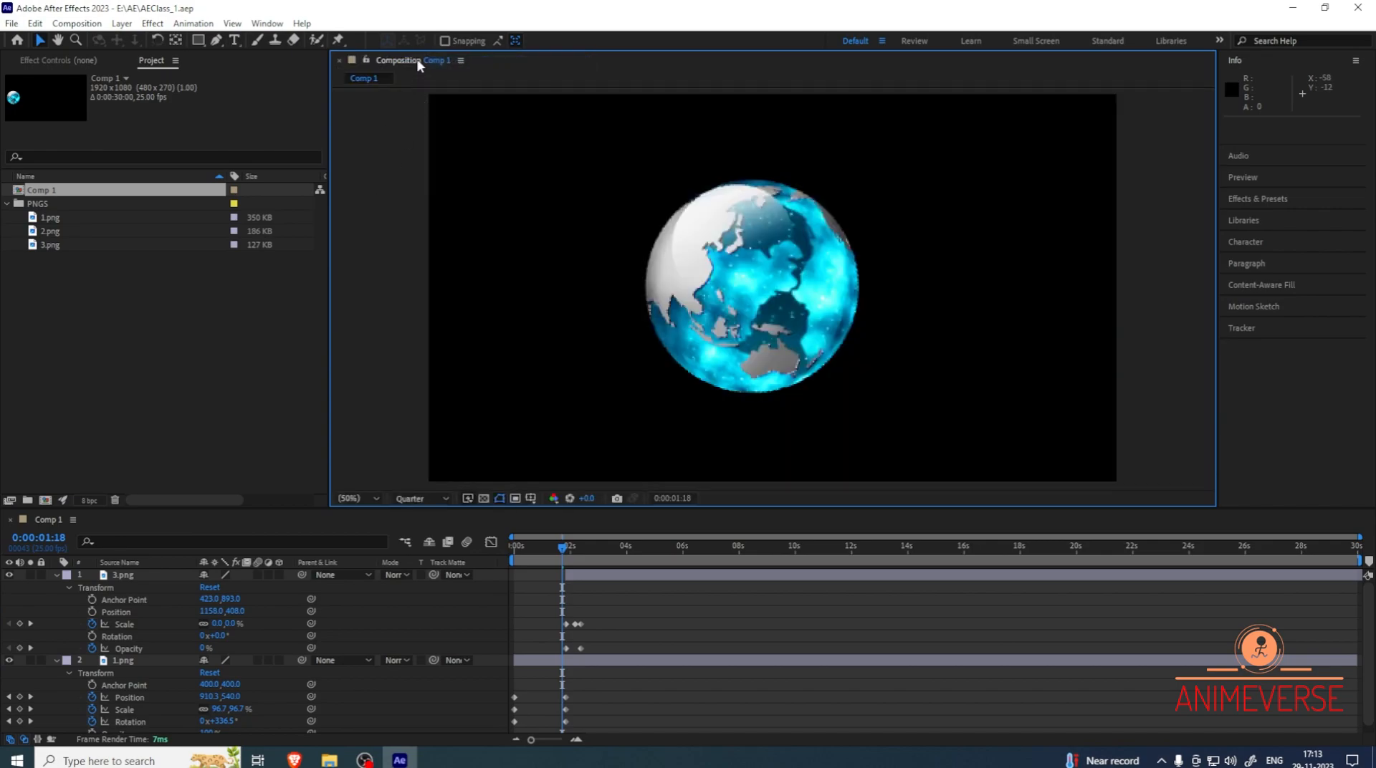
Move the current time to the start of the composition and collapse the properties of layers 3.png and 1.png
drag(564, 548, 493, 569)
click(56, 575)
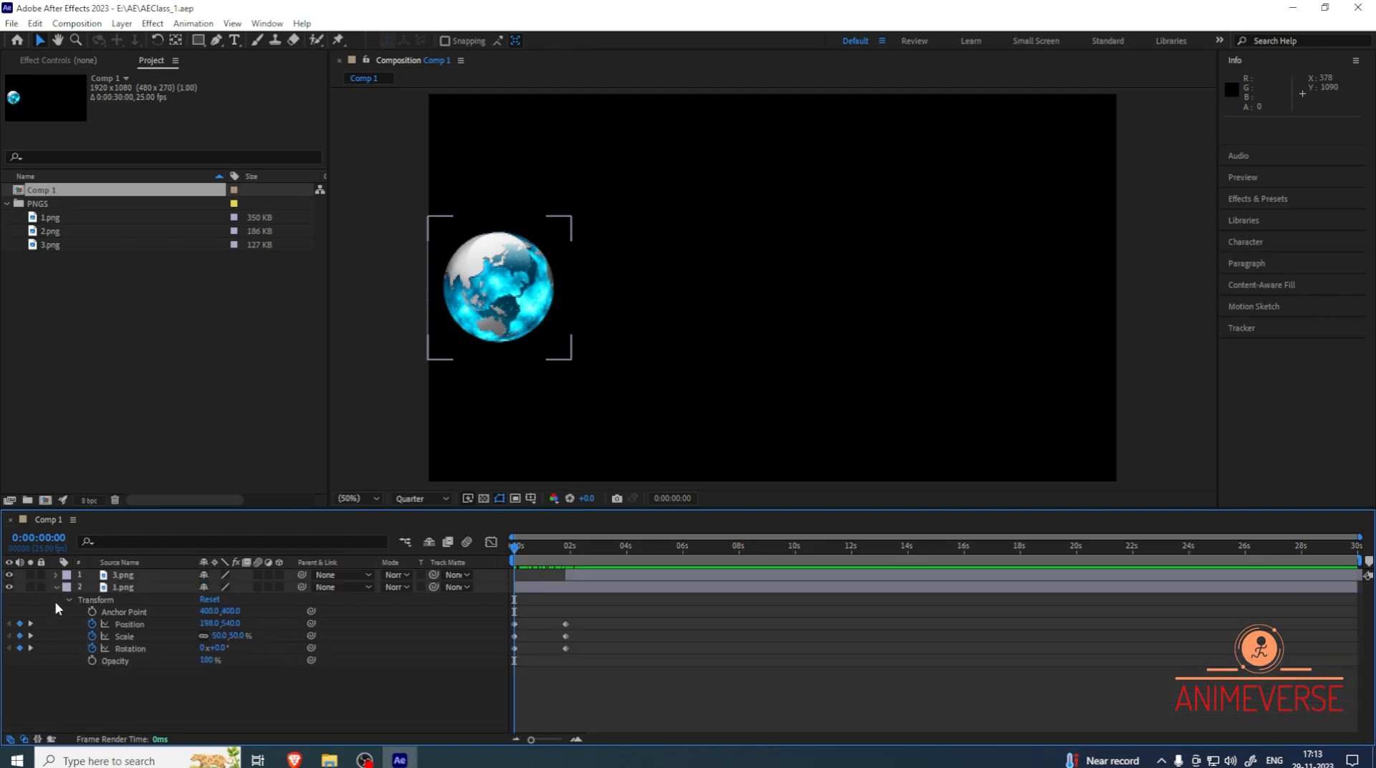
click(56, 589)
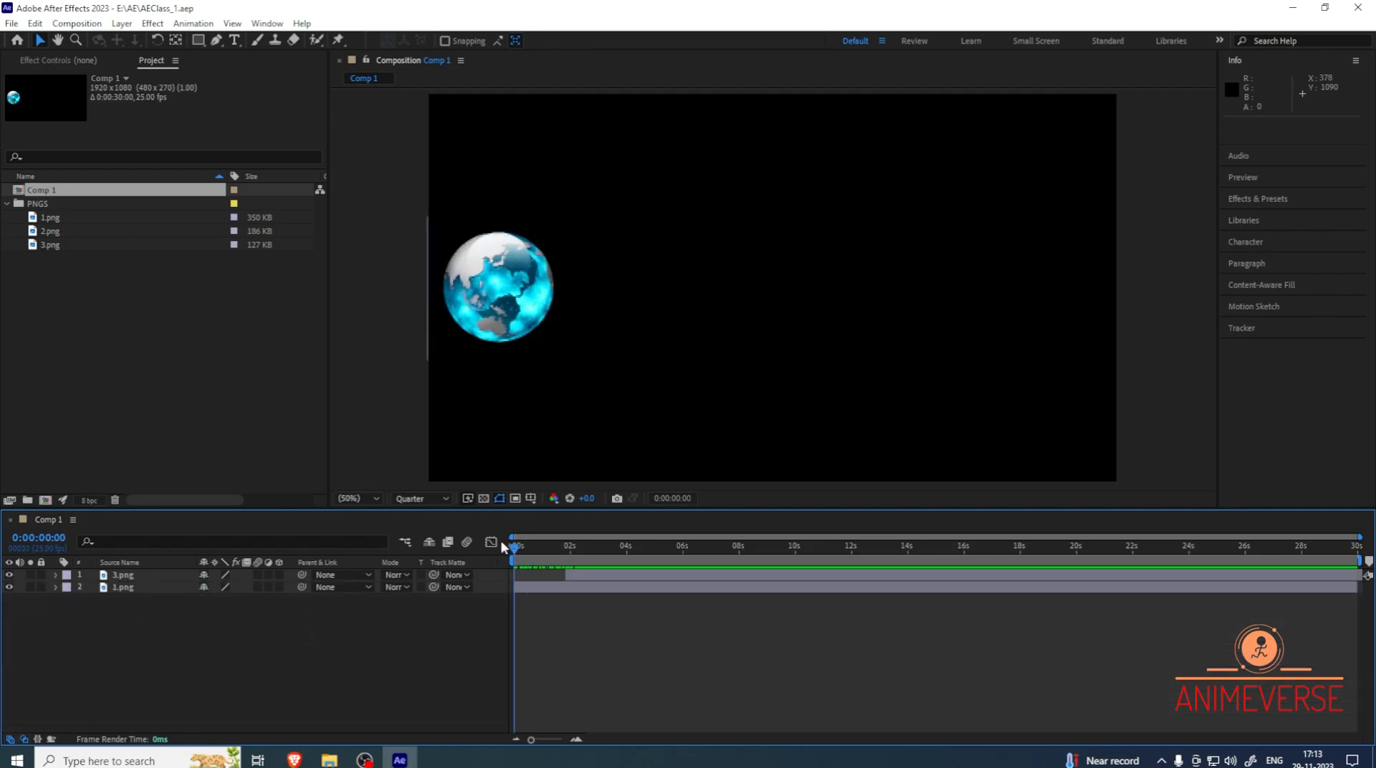
Expand the transform properties of layers 1.png and 3.png and enlarge the Timeline panel so all their keyframes fit
click(118, 587)
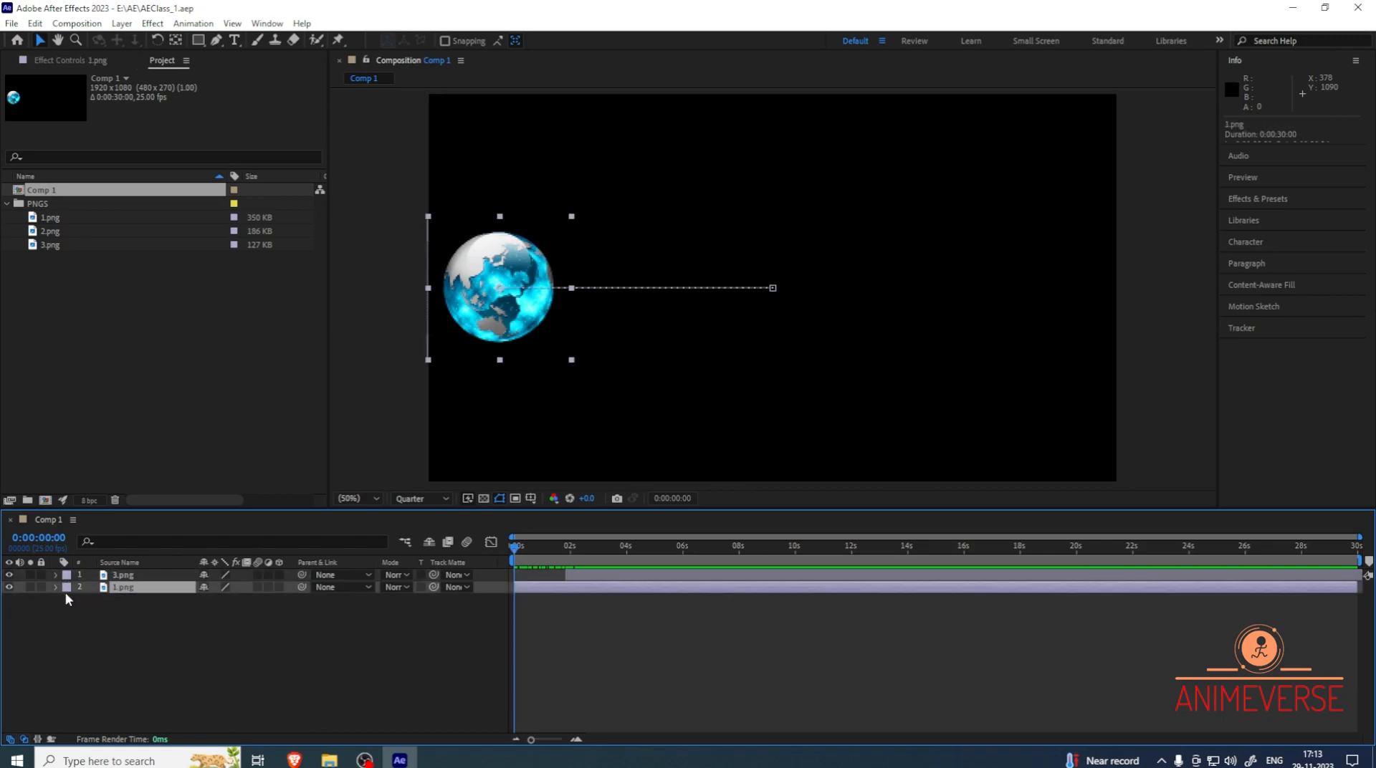
click(56, 588)
drag(516, 551, 595, 599)
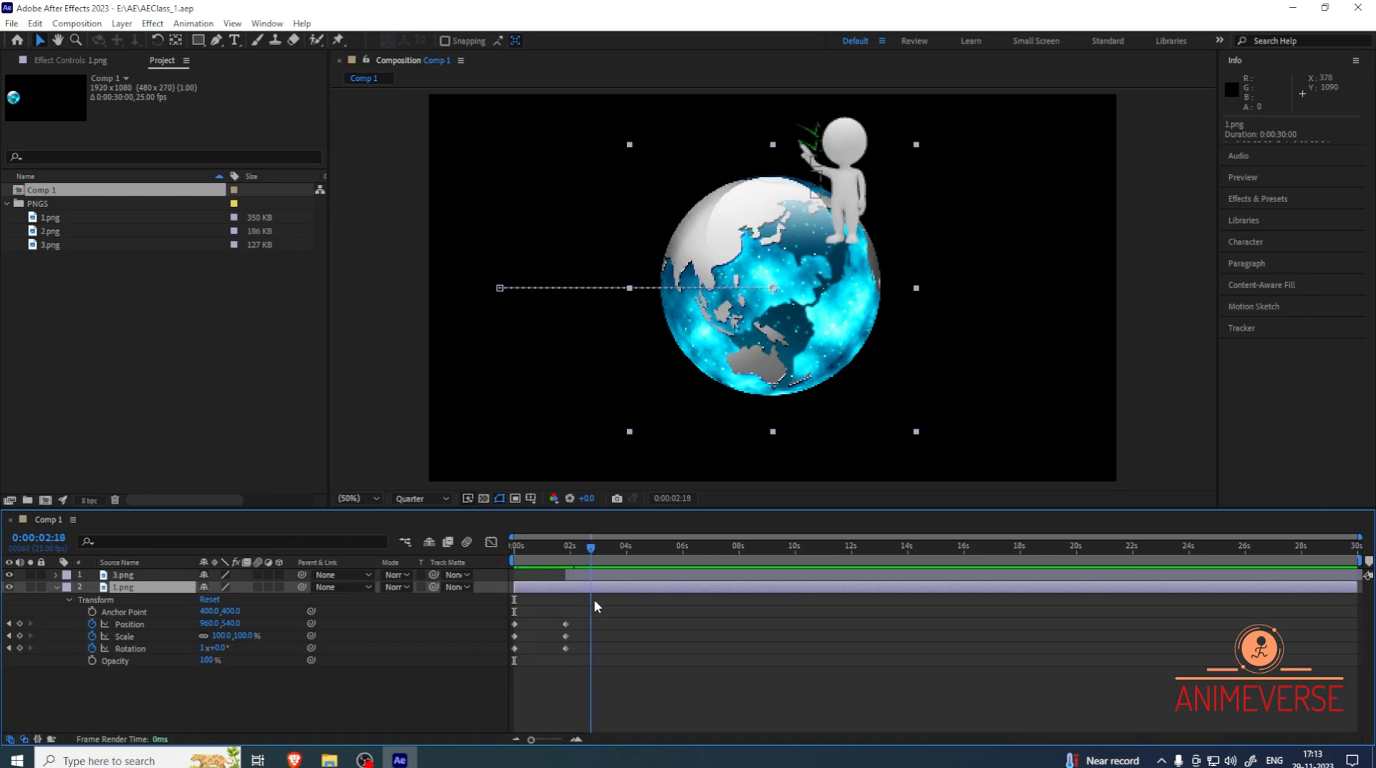
click(55, 575)
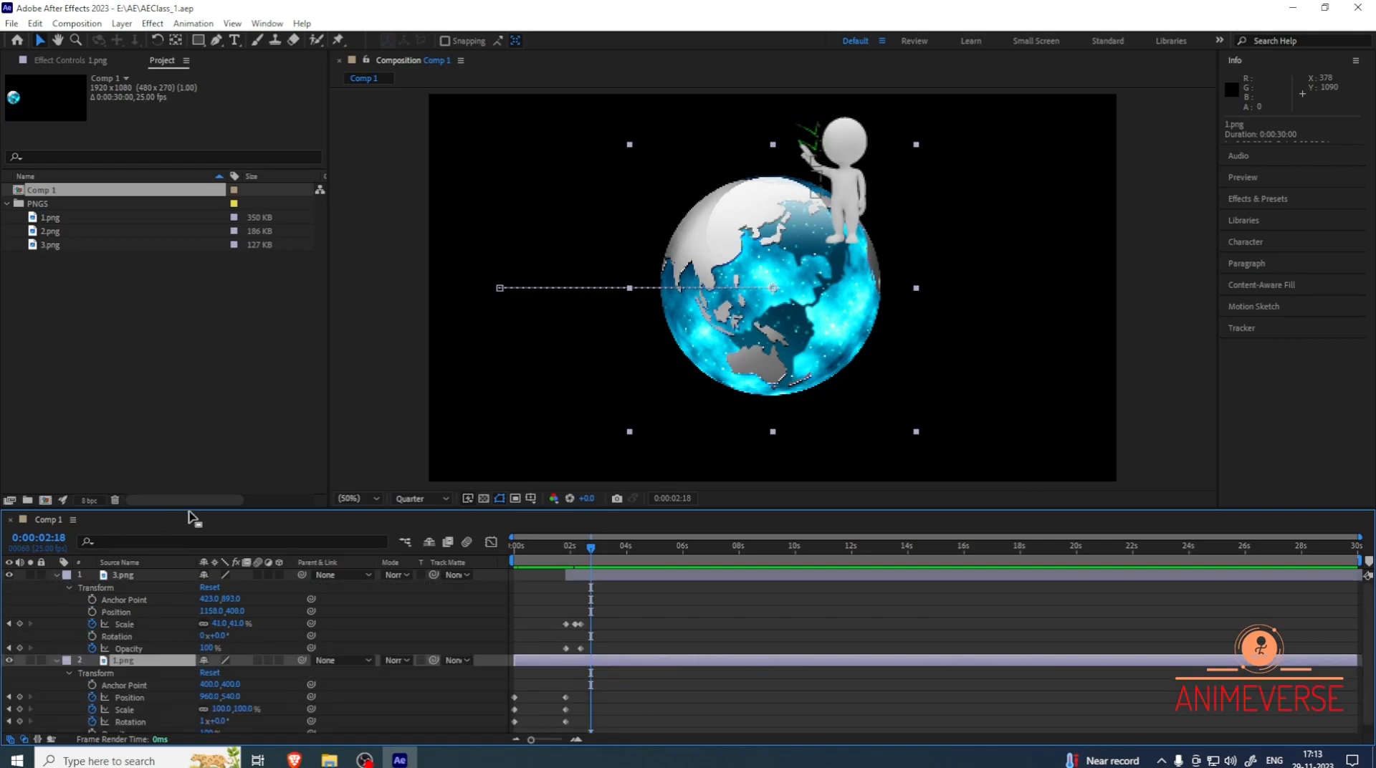
drag(191, 511, 196, 378)
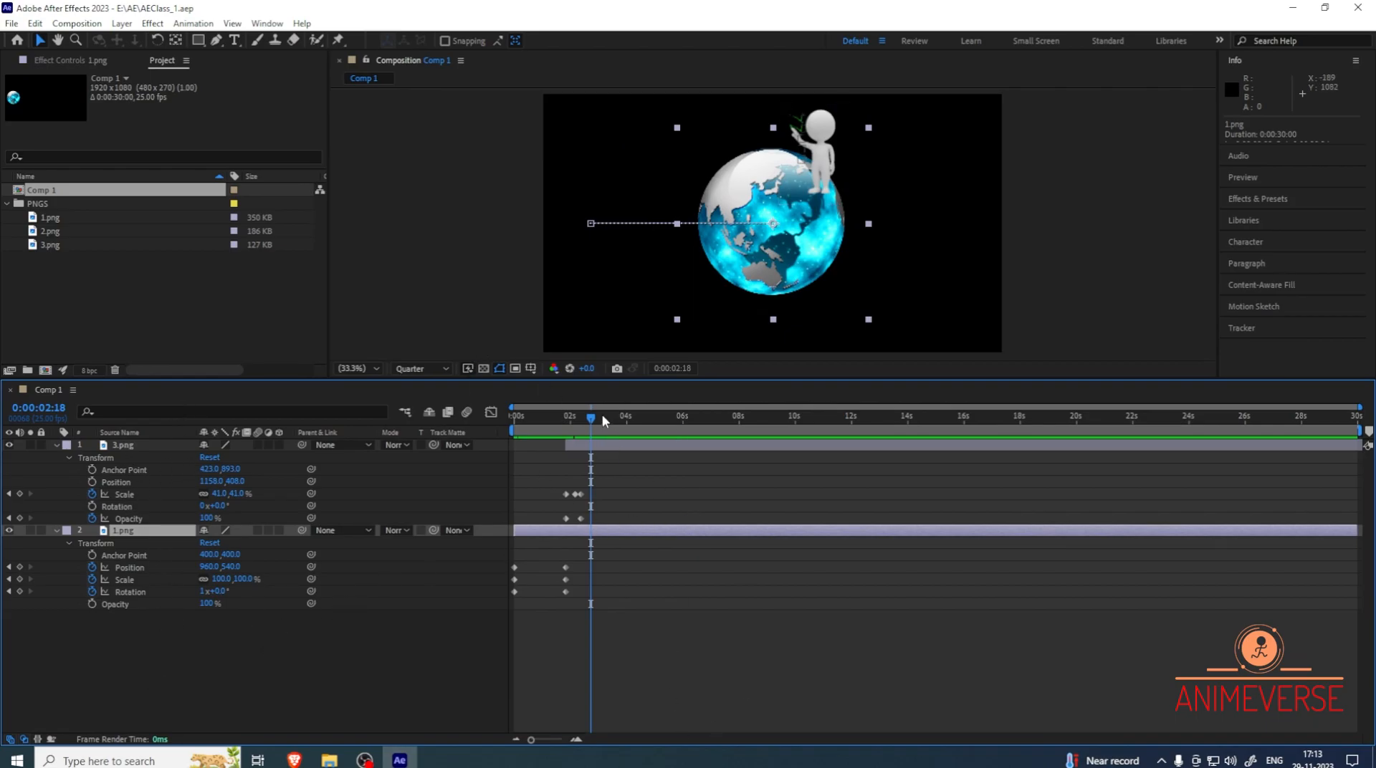
Scrub through the first two seconds to review the globe's motion and the Scale and Opacity keyframes of 3.png
click(524, 416)
drag(532, 425, 596, 503)
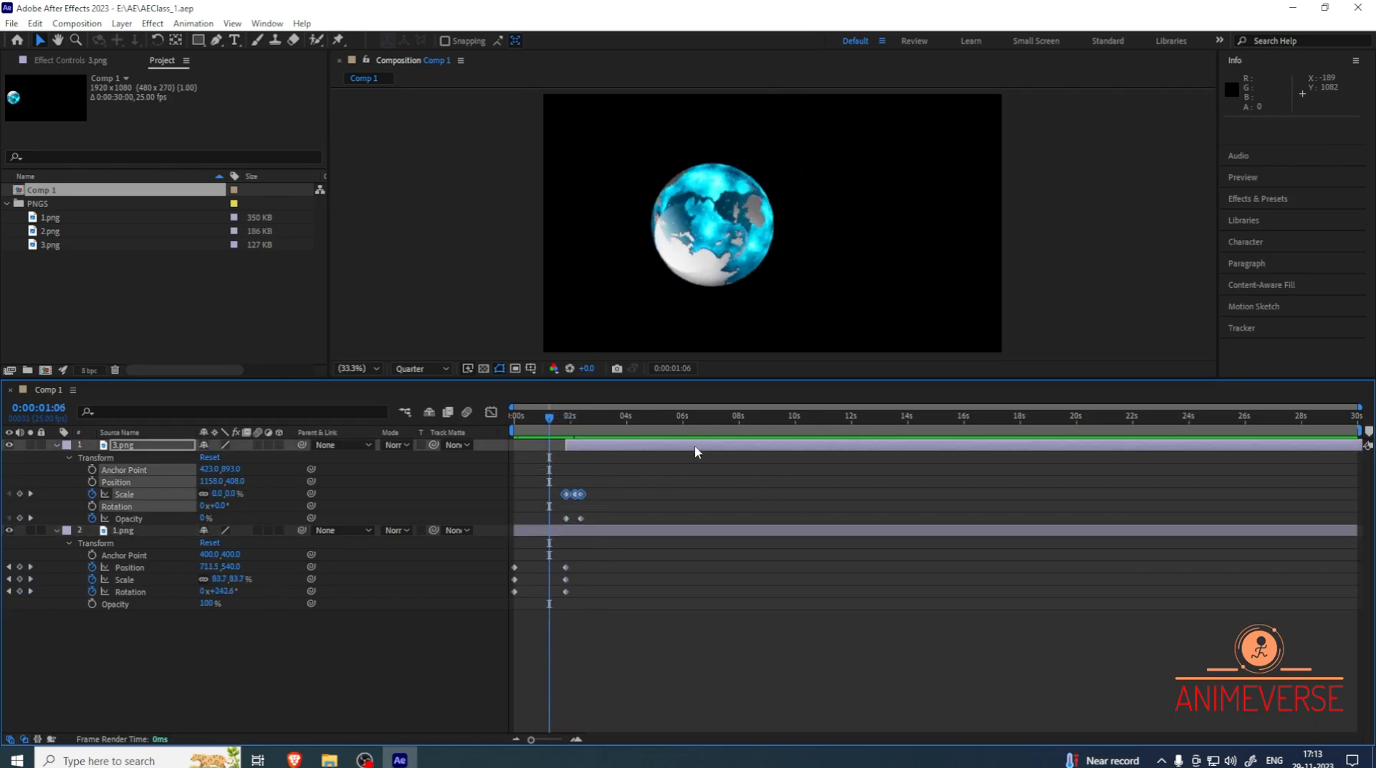
drag(546, 423, 562, 425)
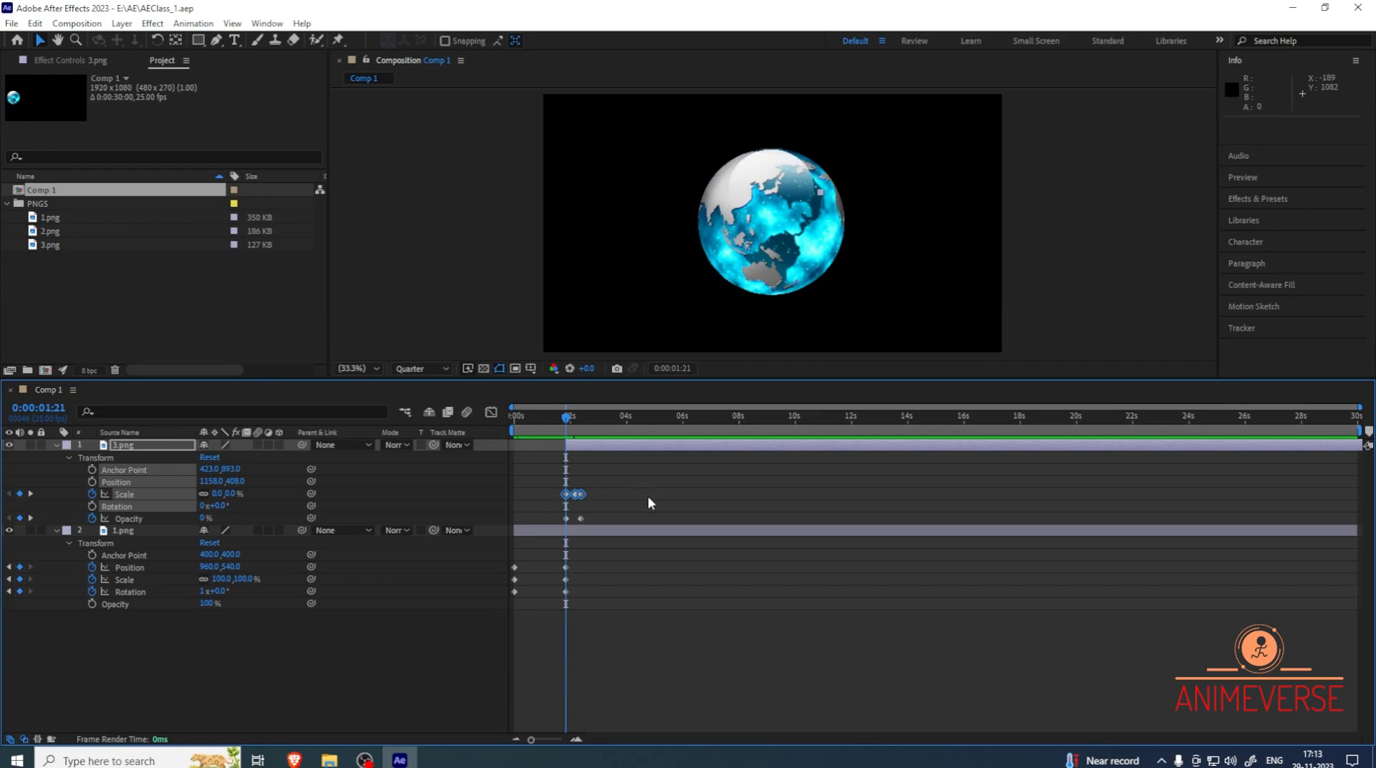
click(599, 498)
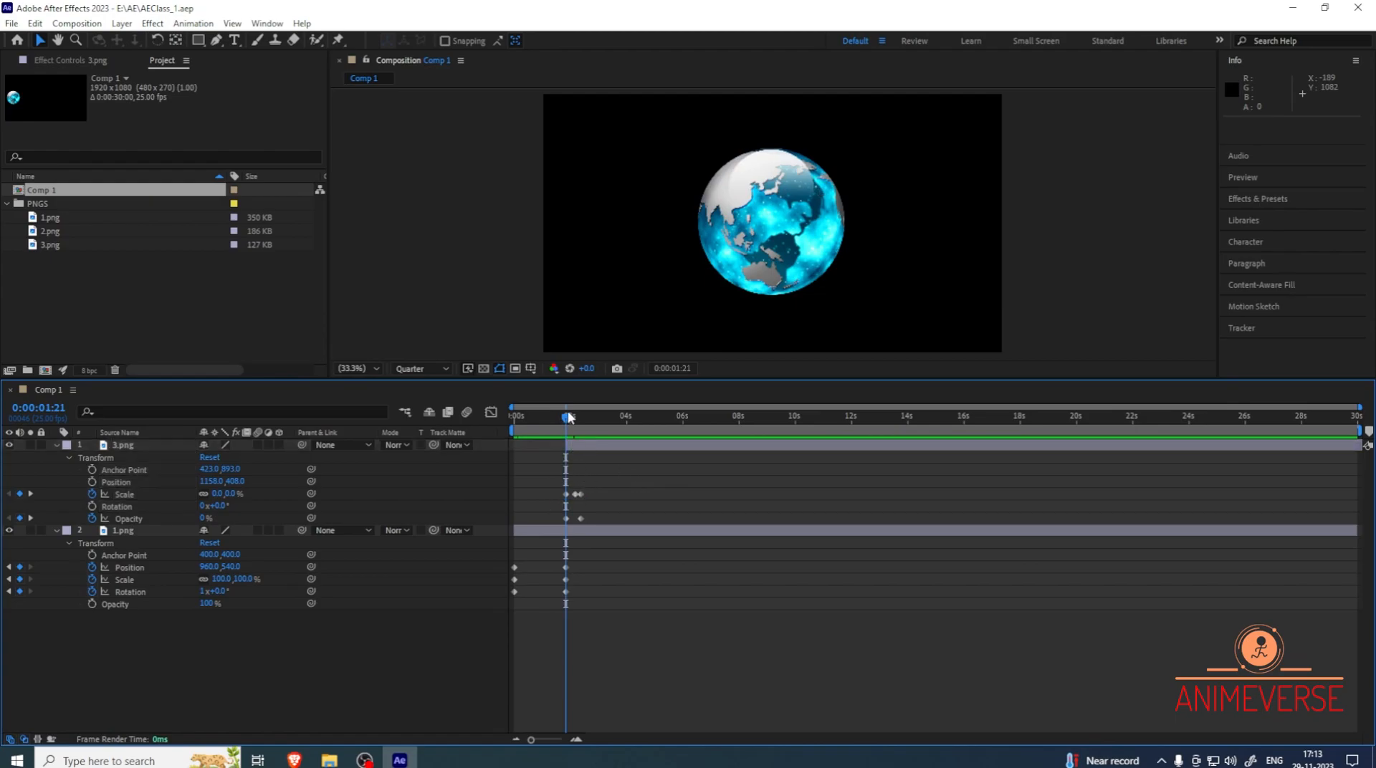
drag(568, 418, 583, 430)
click(587, 448)
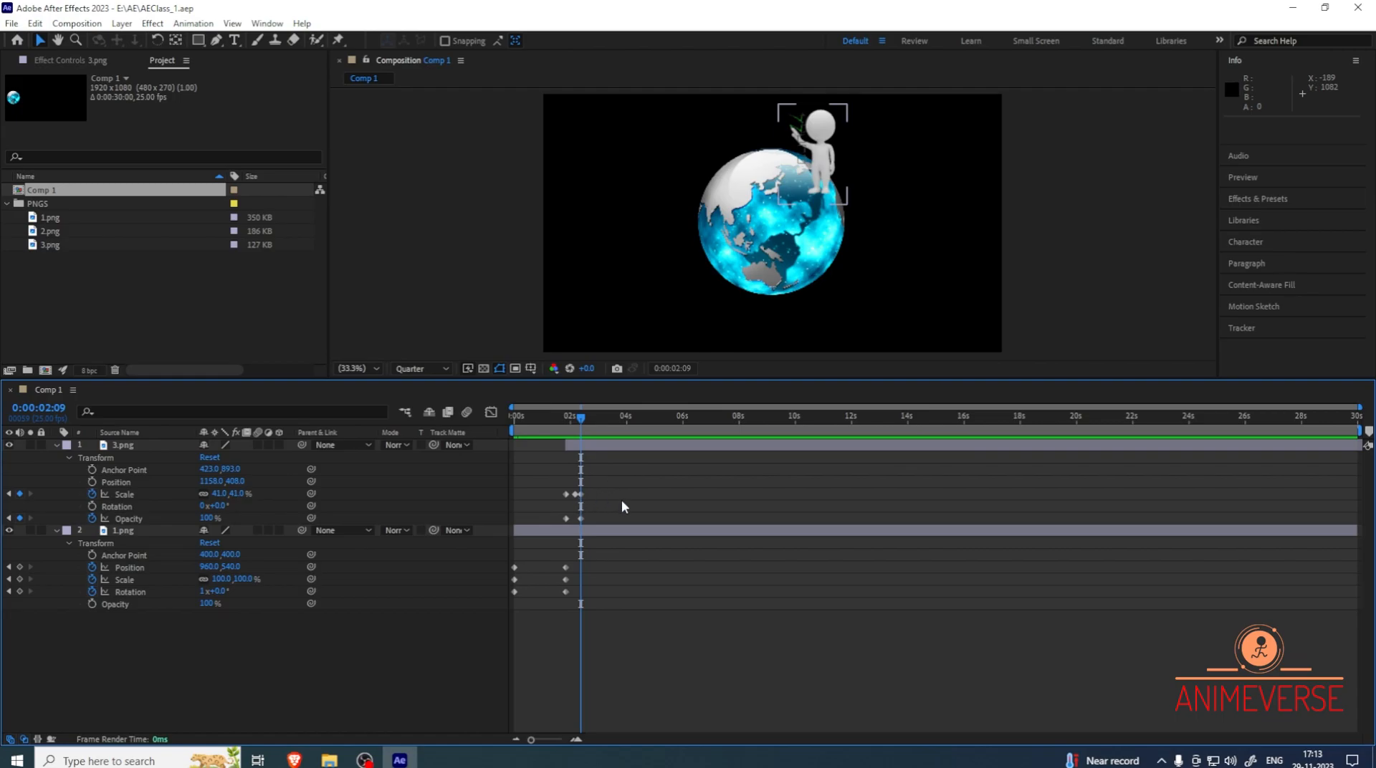
Copy the first Scale keyframe (0%) of layer 3.png to 0:00:03:00 and preview the animation from near the start
click(565, 494)
key(ctrl+c)
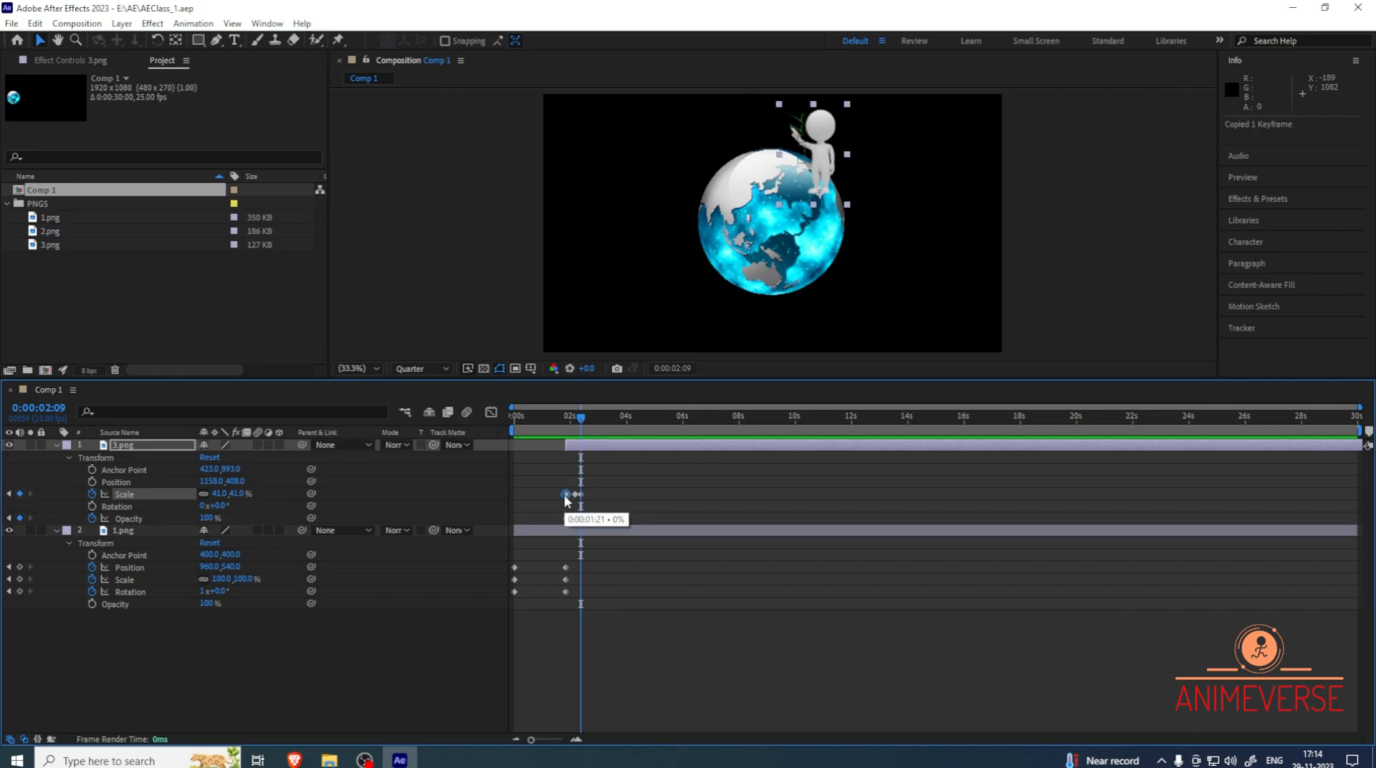
right_click(565, 494)
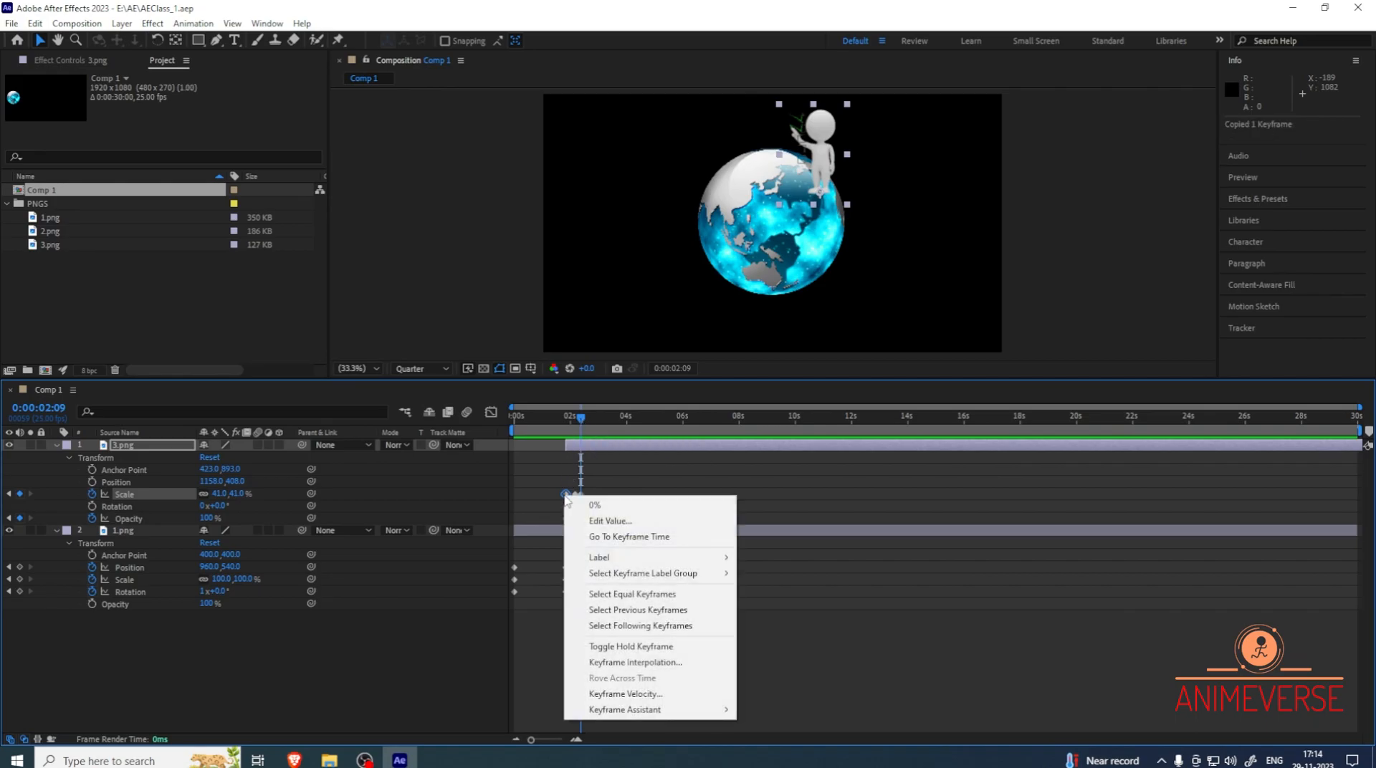
click(566, 494)
key(ctrl+c)
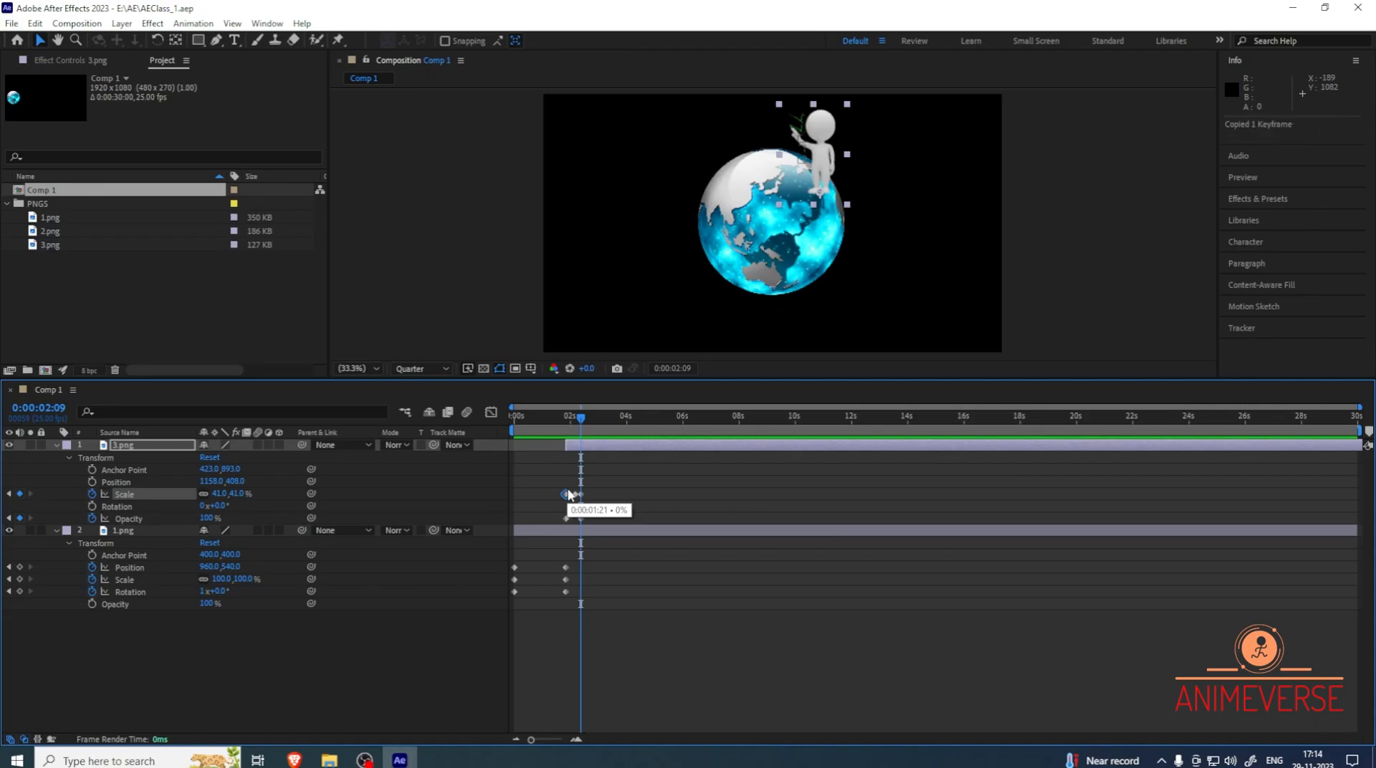
click(582, 417)
click(599, 422)
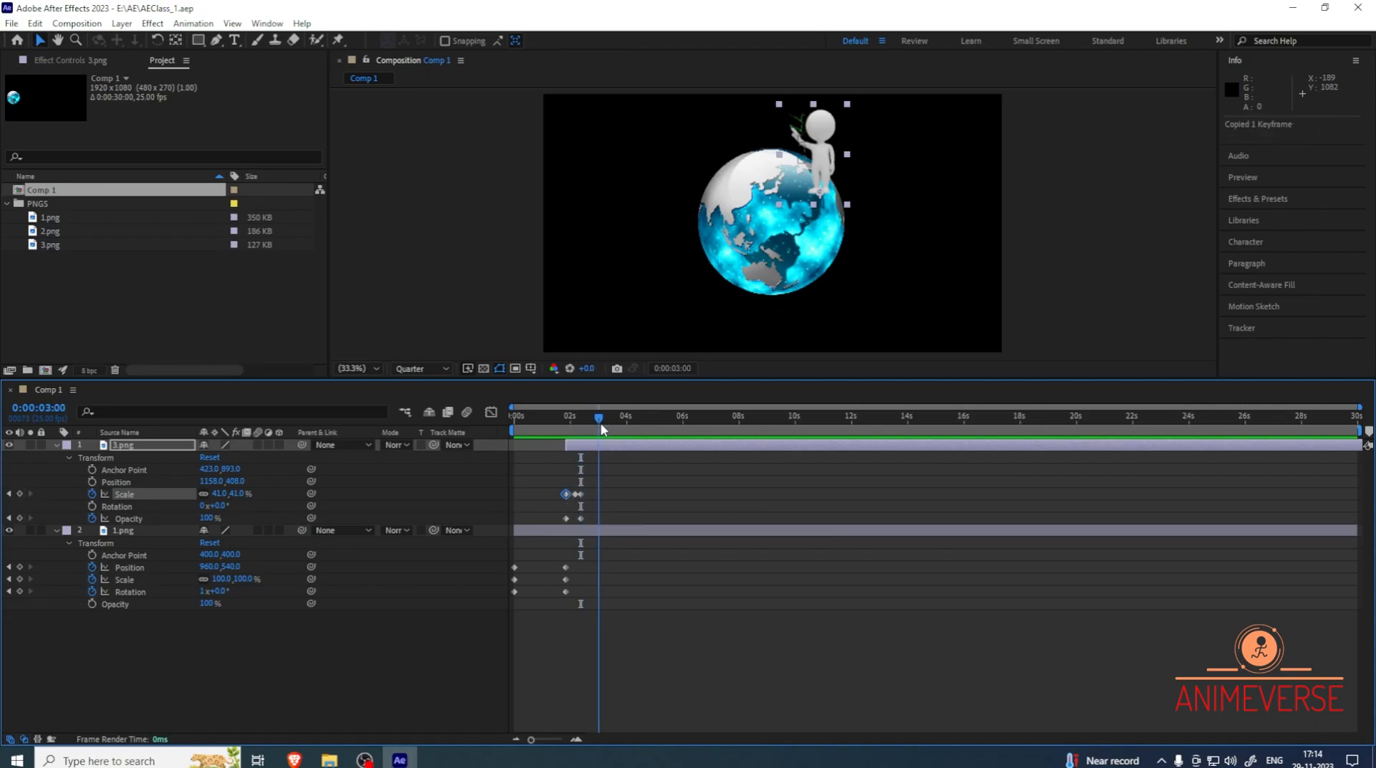
key(ctrl+v)
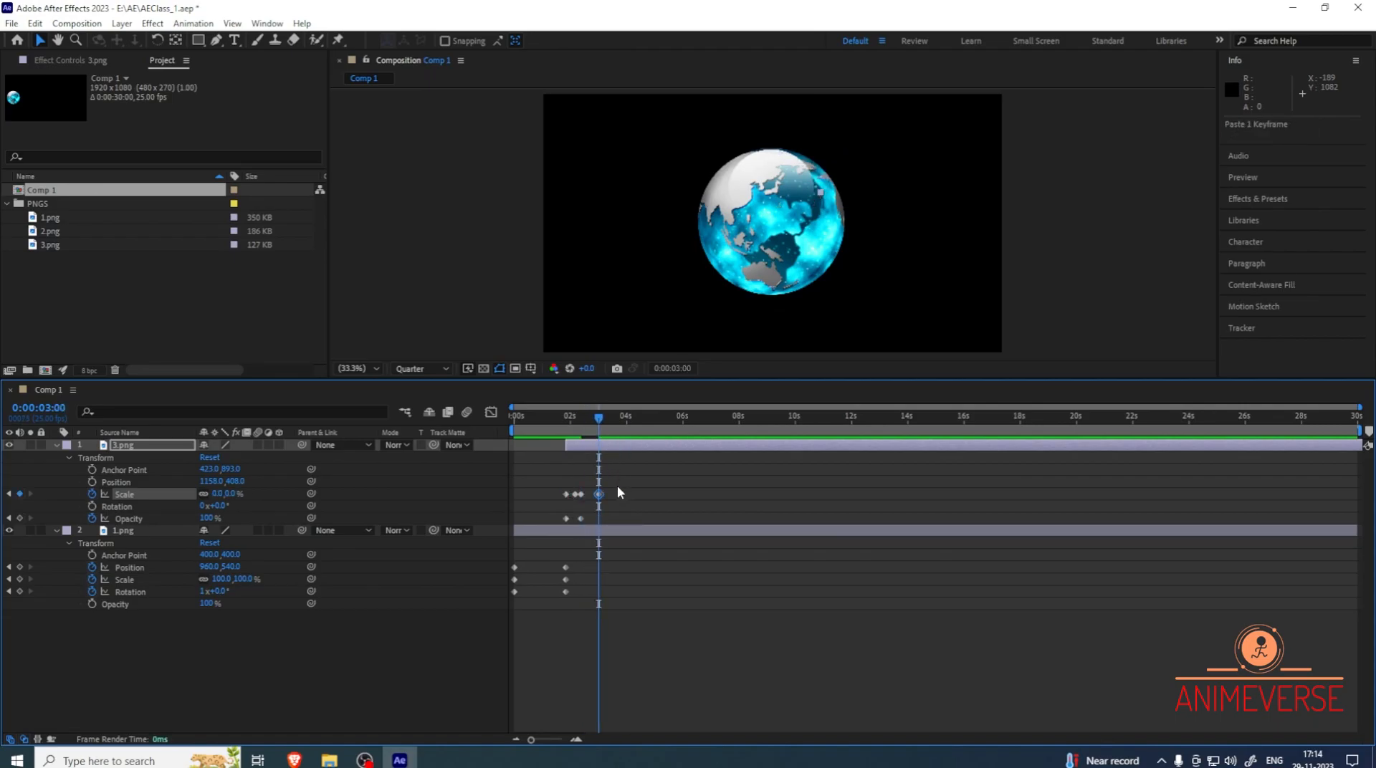
drag(598, 418, 526, 417)
key(space)
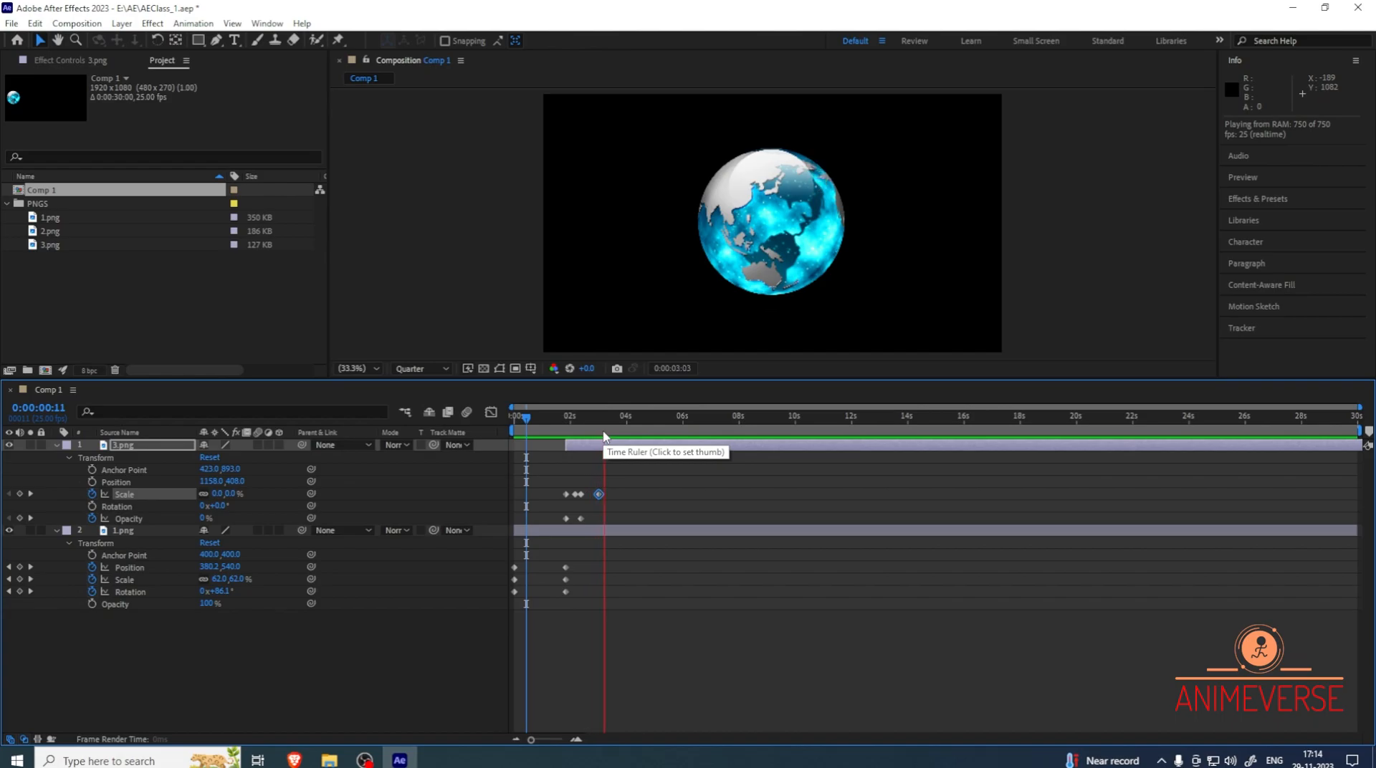
Preview the animation and move the last Scale keyframe of layer 3.png to 0:00:03:10
key(space)
key(space)
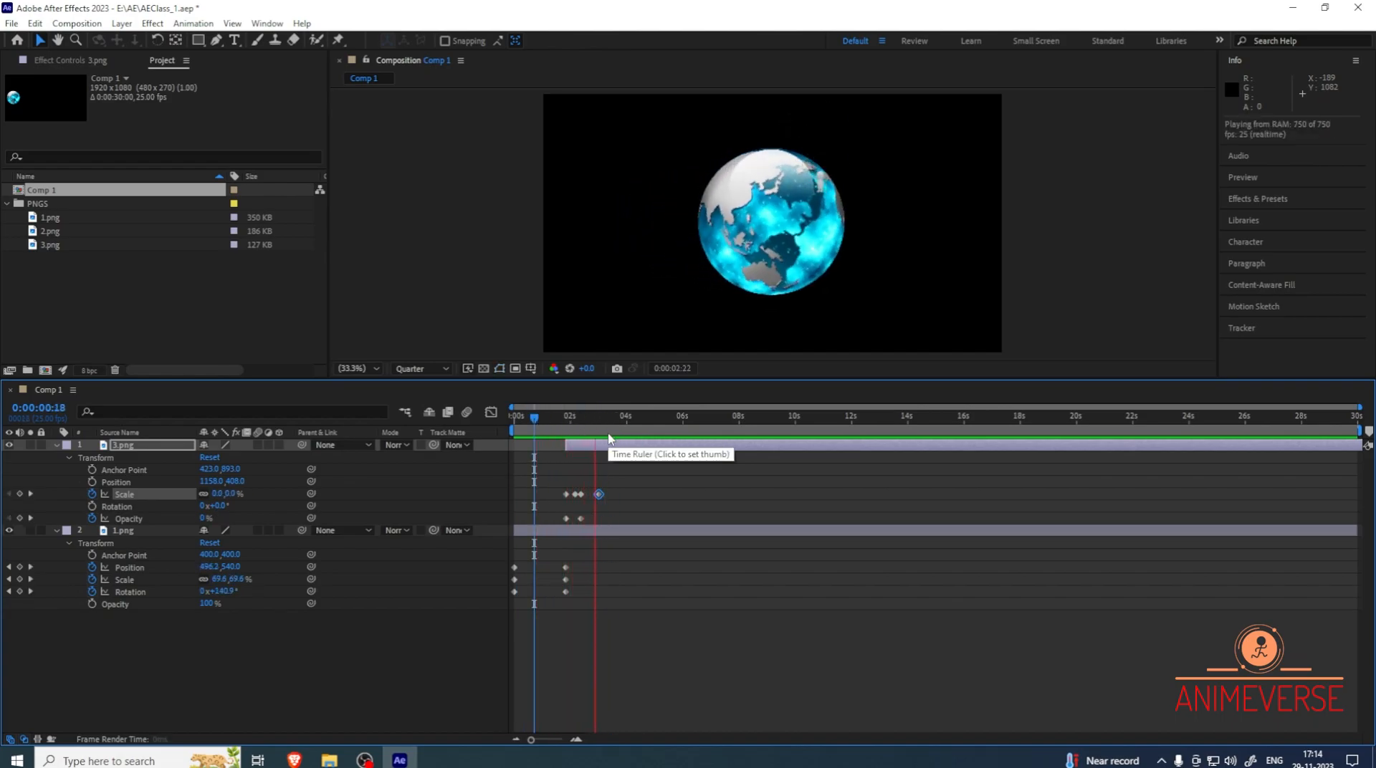
key(space)
drag(622, 424, 609, 496)
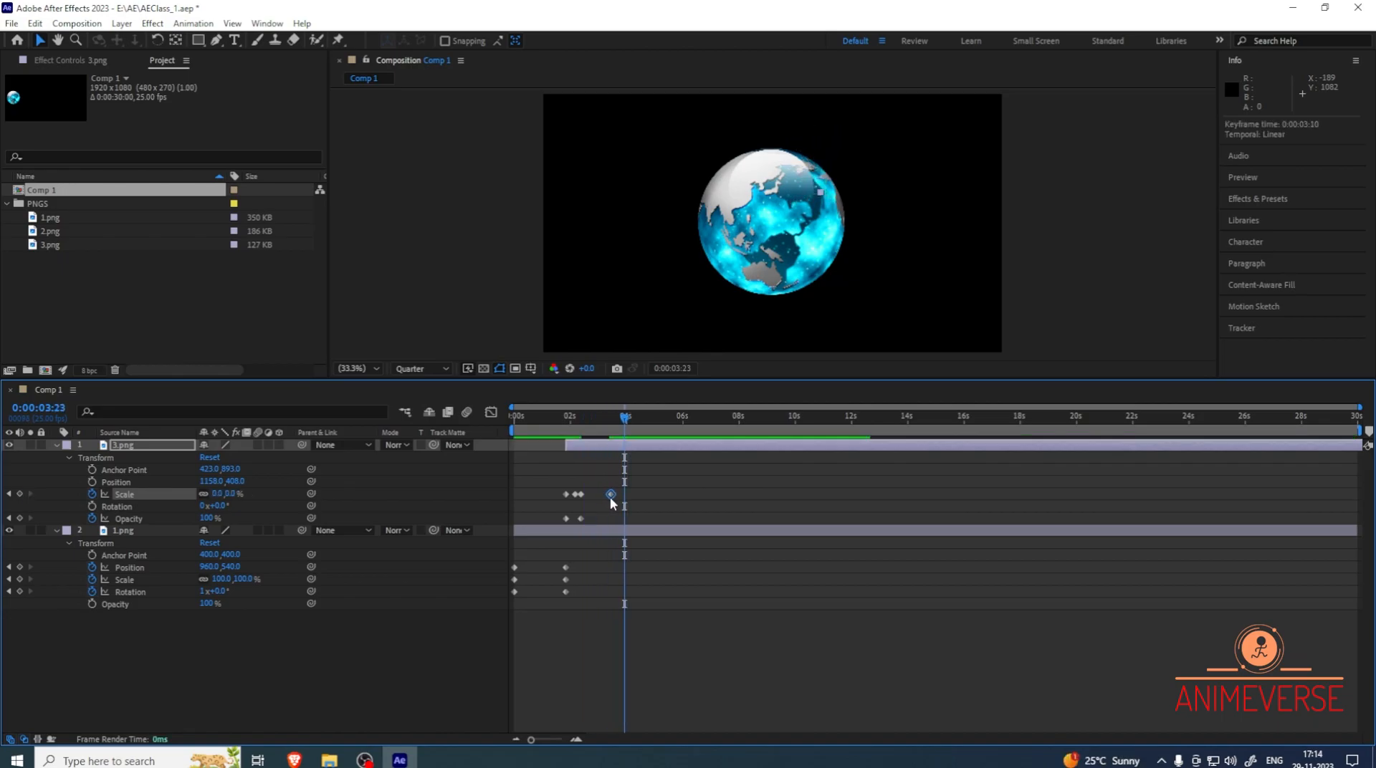
Copy the third Scale keyframe (41%) of layer 3.png to 0:00:02:19 and preview the animation from about one second
click(580, 495)
drag(625, 417, 591, 419)
key(ctrl+c)
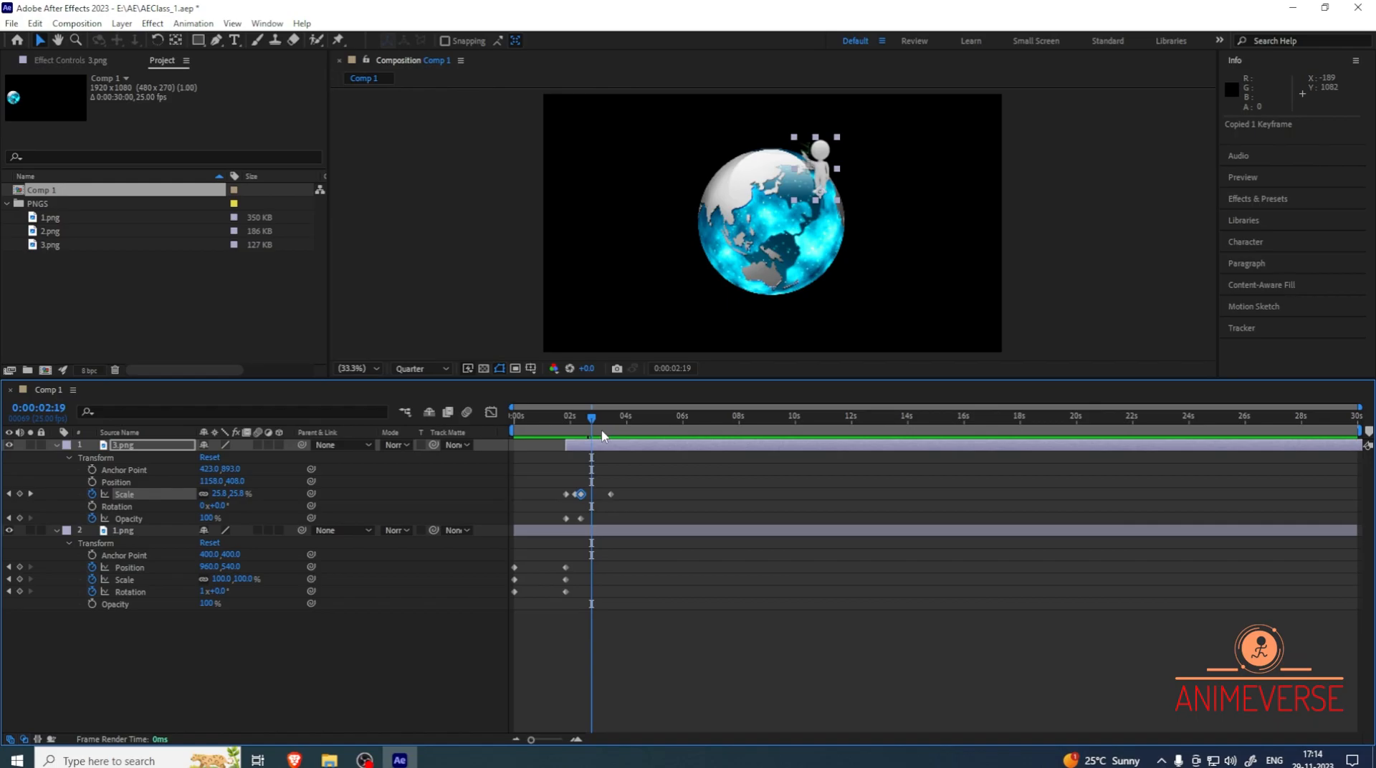
key(ctrl+v)
drag(587, 416, 541, 420)
key(space)
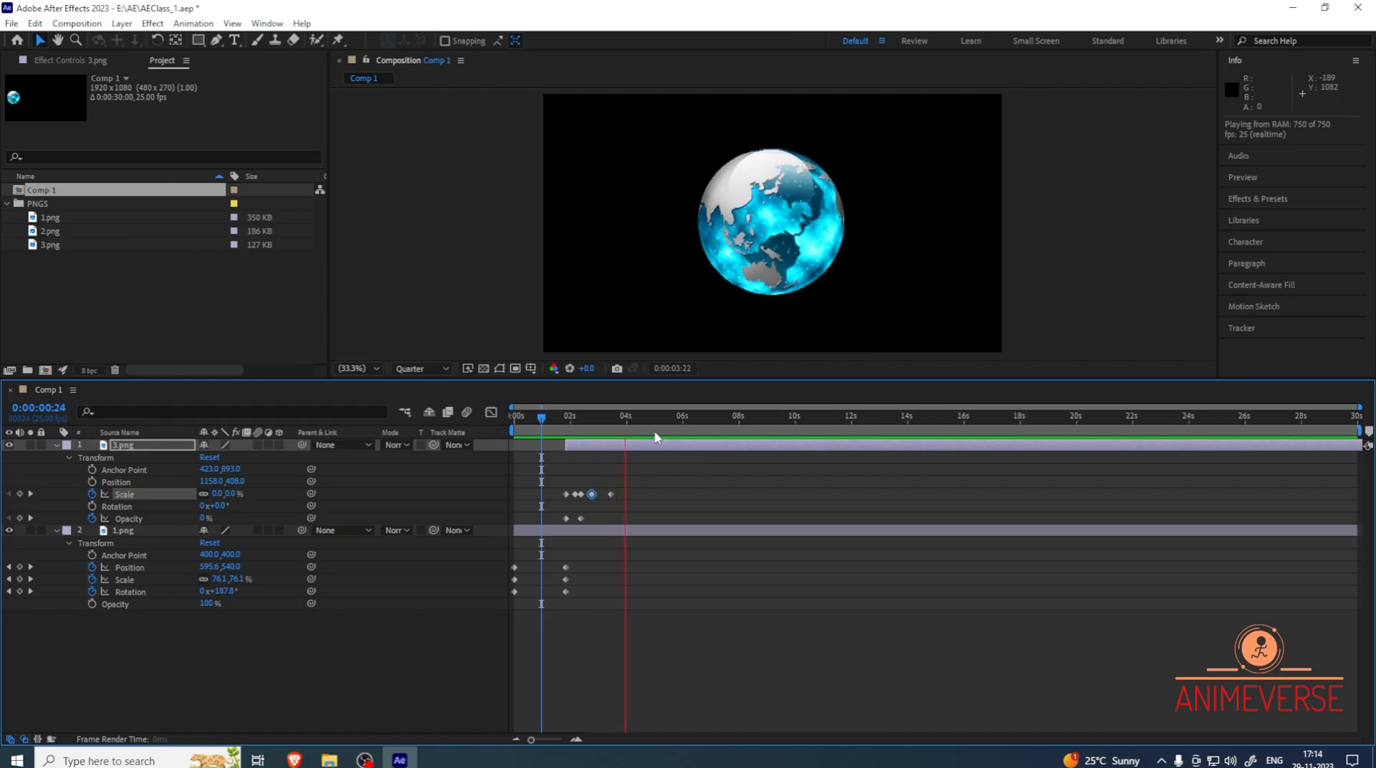
Replay the animation from about 0:00:00:20 to check how long the figure holds before shrinking
click(625, 436)
drag(626, 435, 536, 435)
key(space)
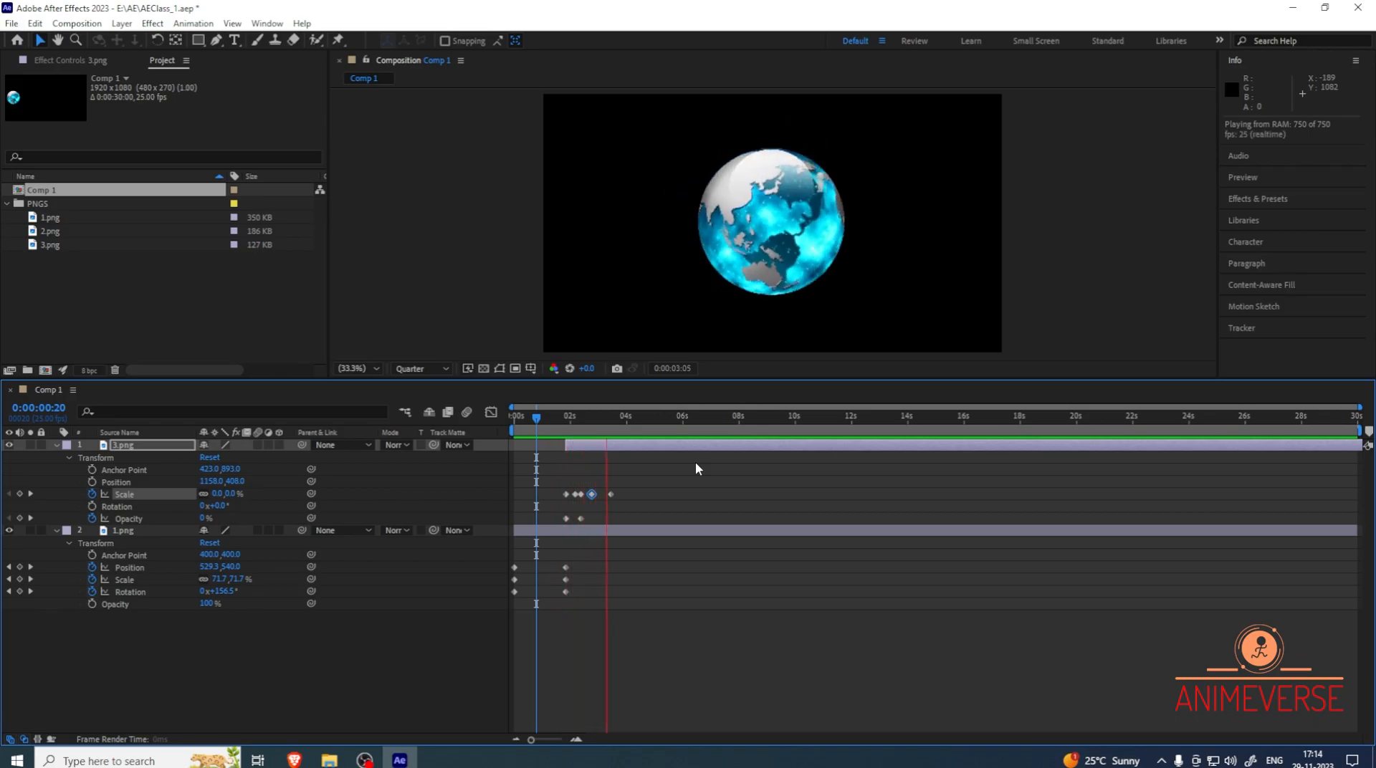
key(space)
key(Page_Up)
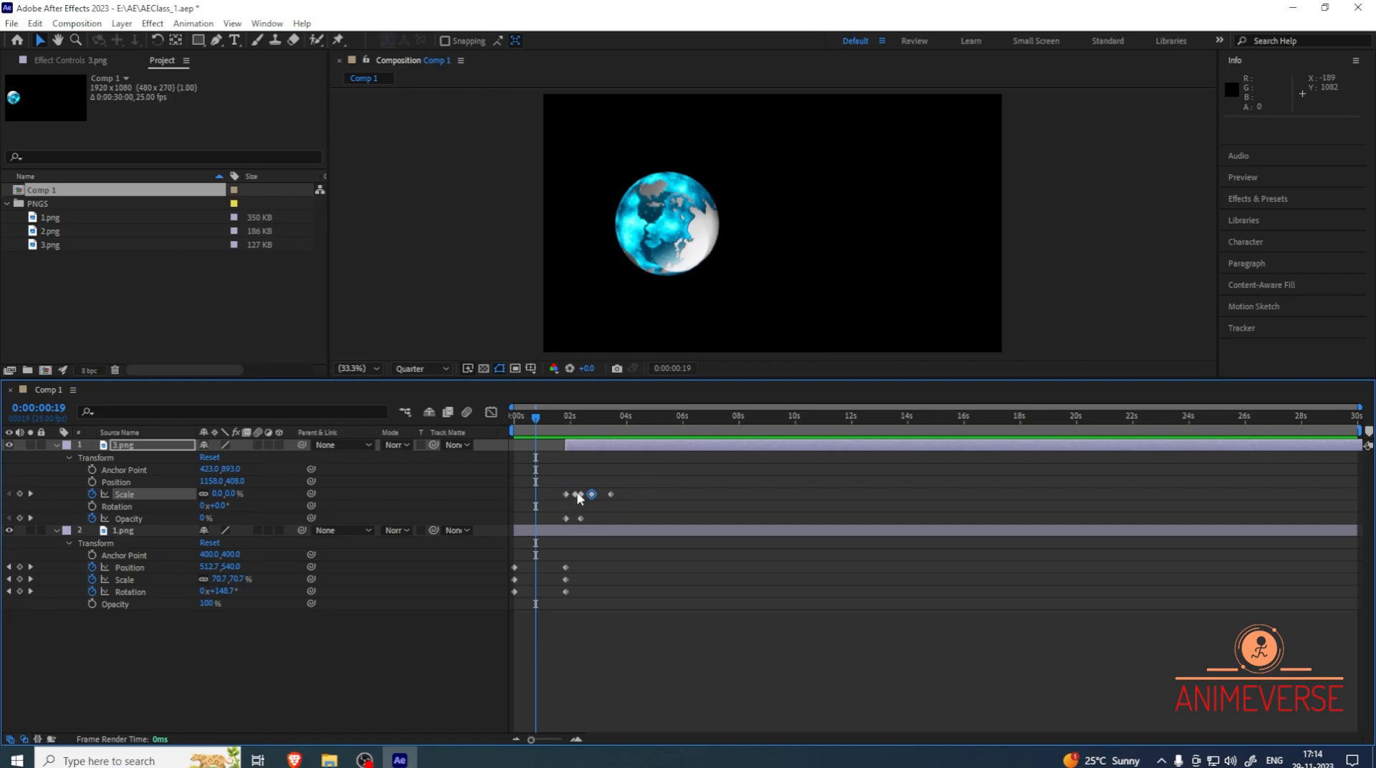
Try to retime the later Scale keyframes of layer 3.png and undo the keyframe changes
drag(613, 496, 590, 496)
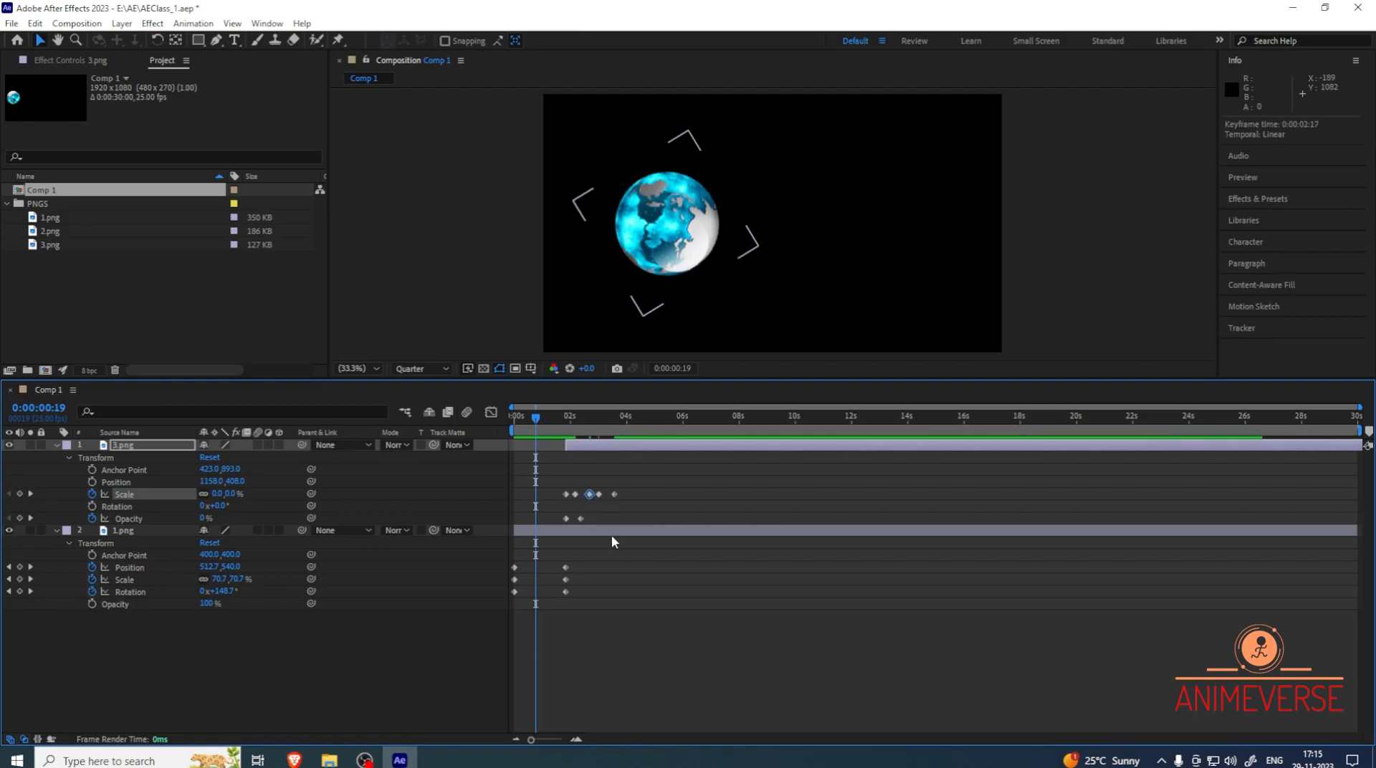
key(ctrl+z)
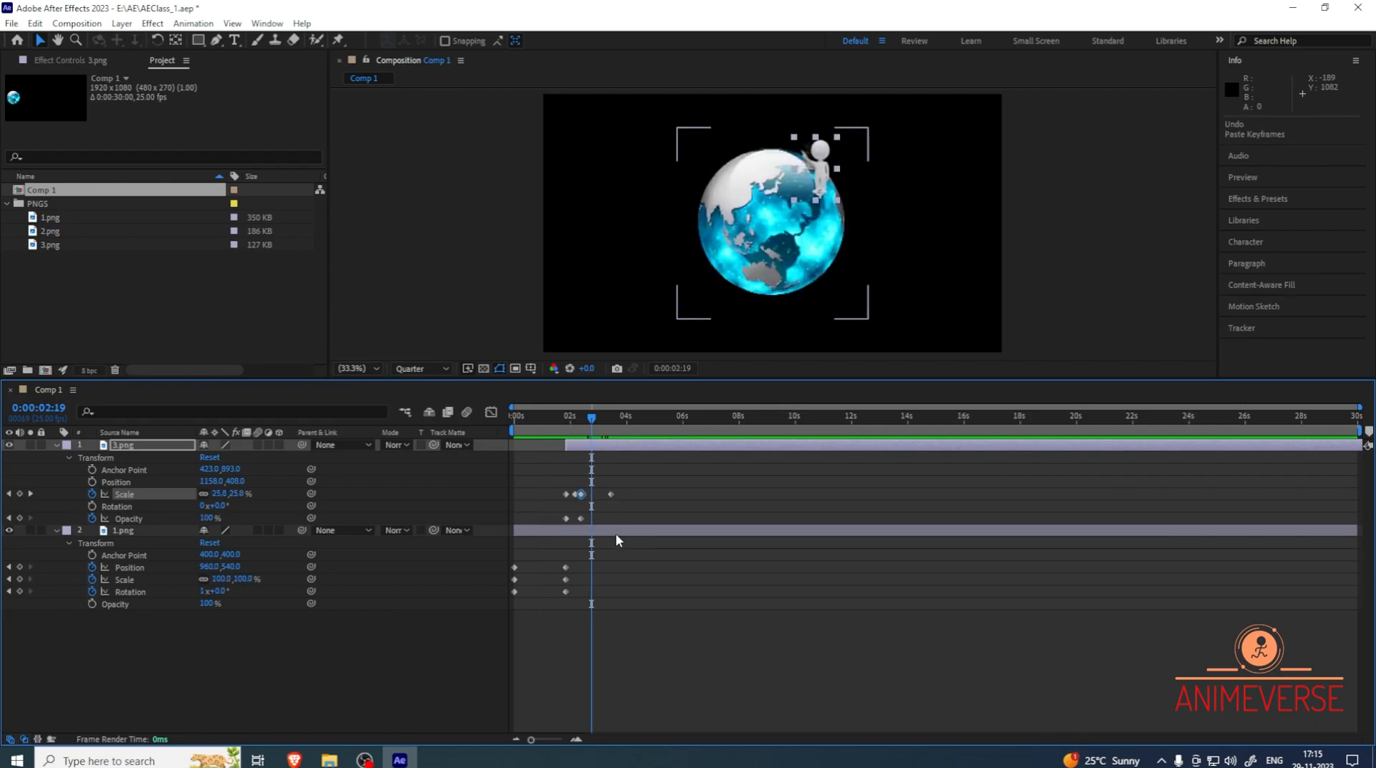
key(ctrl+z)
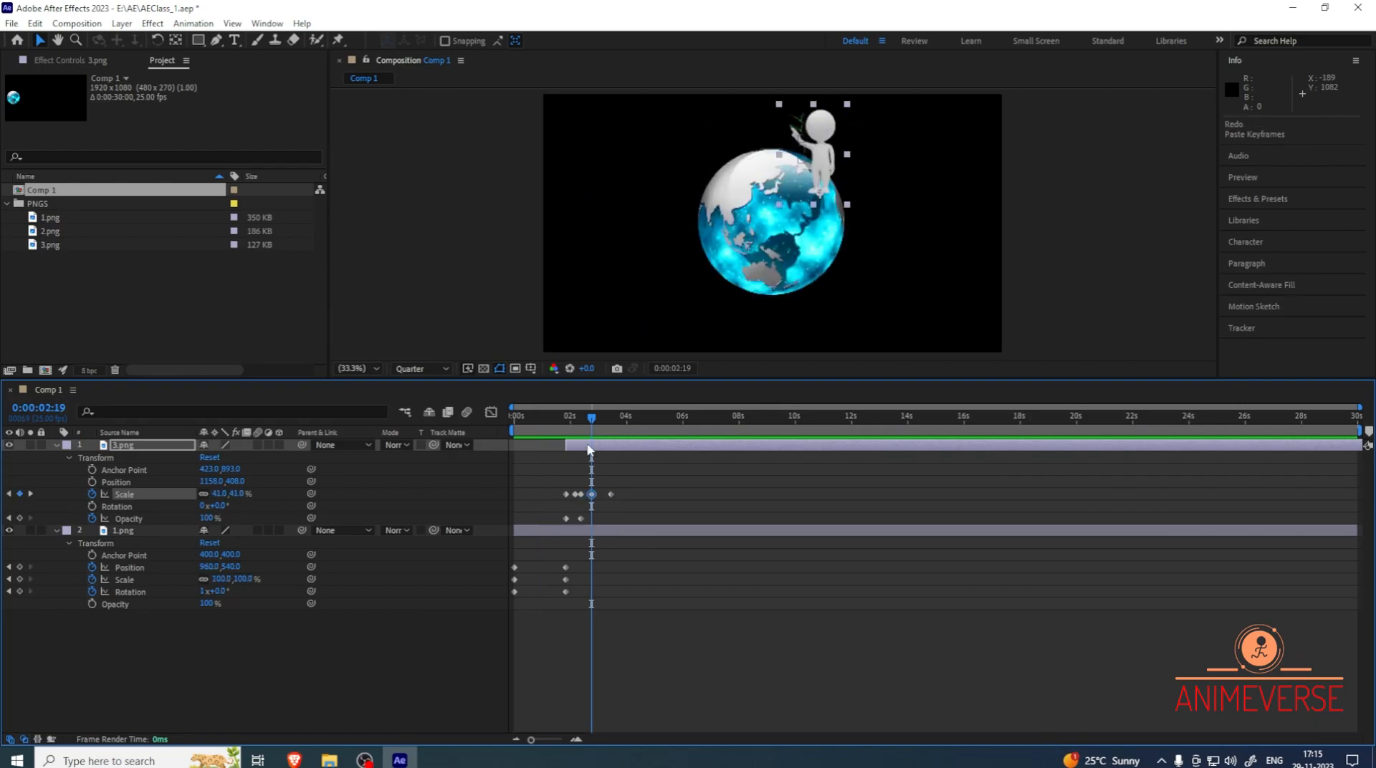
Undo and redo pasting the Scale keyframe of 3.png at 0:00:02:19, checking the available undo and redo commands
drag(591, 422, 567, 435)
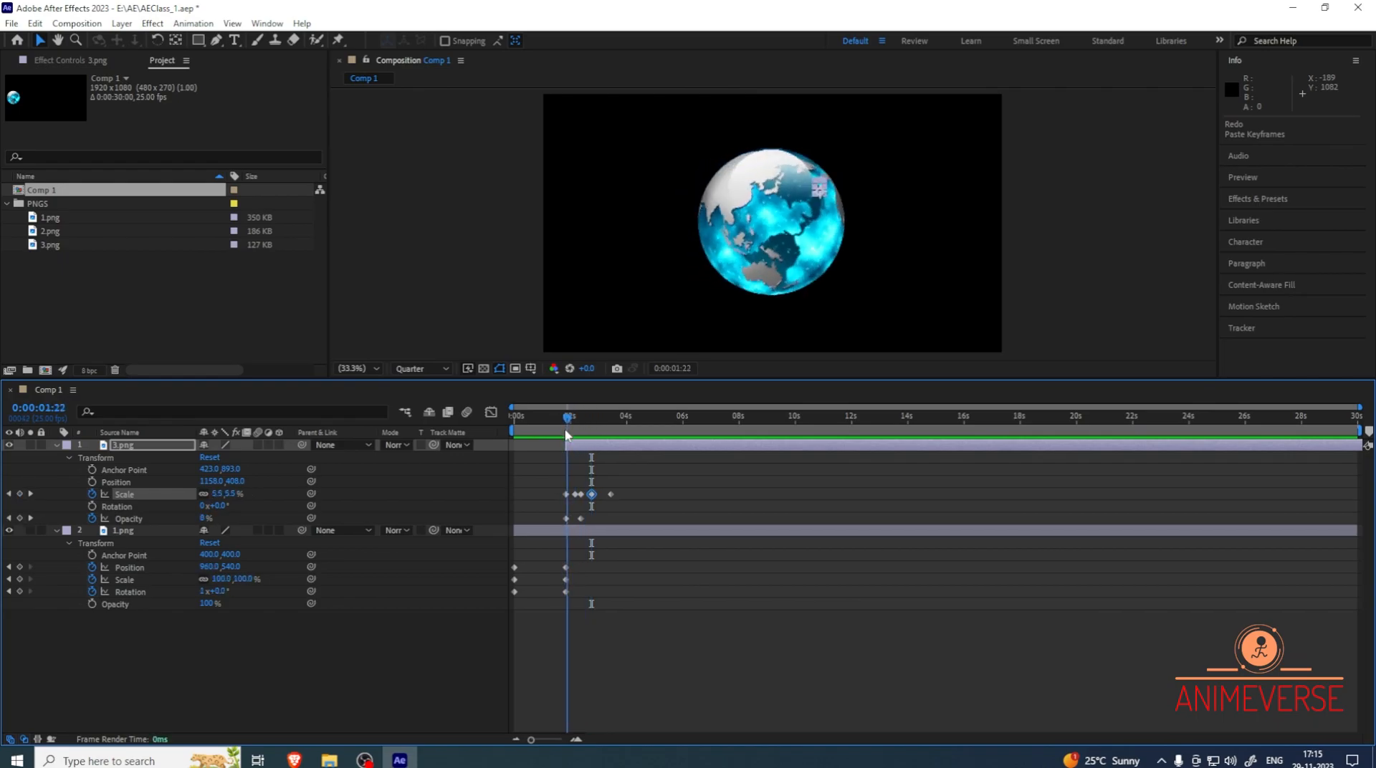
click(633, 492)
click(34, 23)
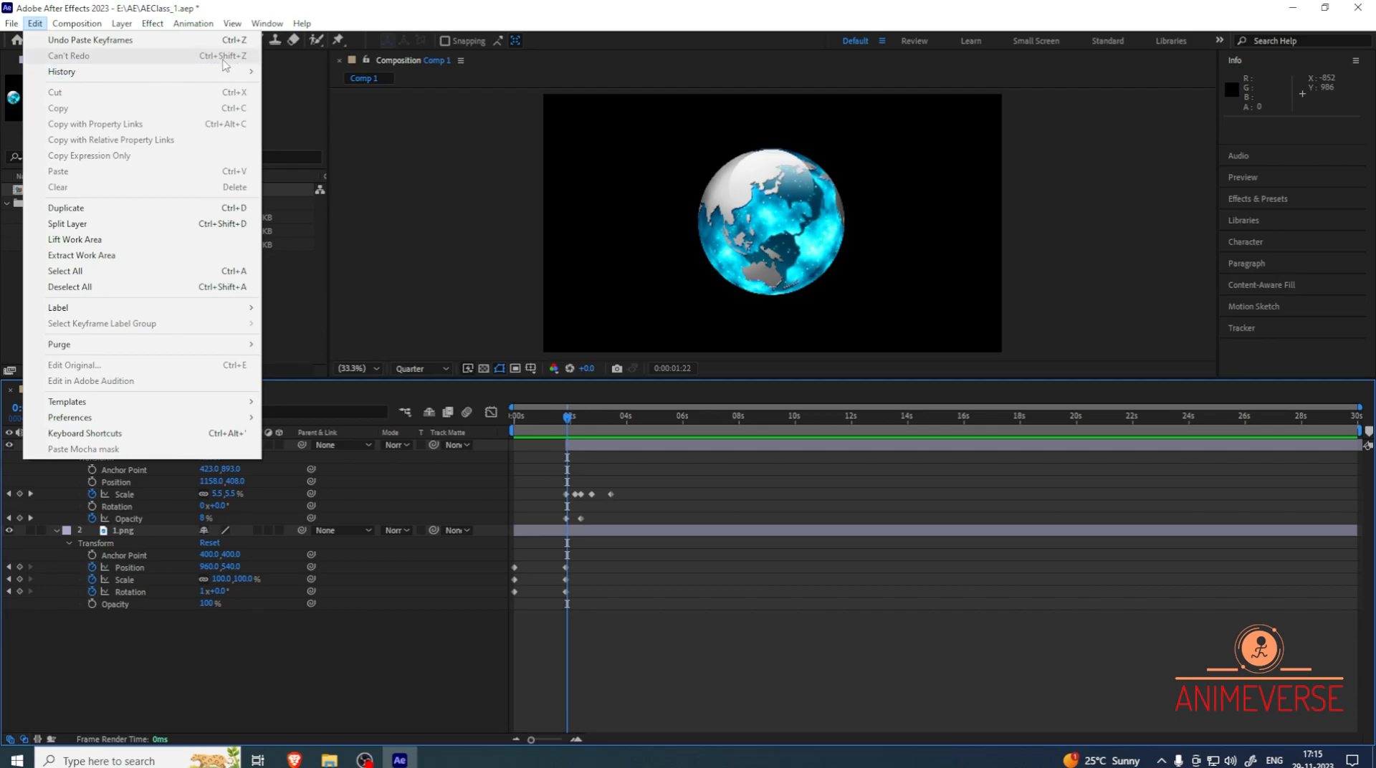
click(380, 20)
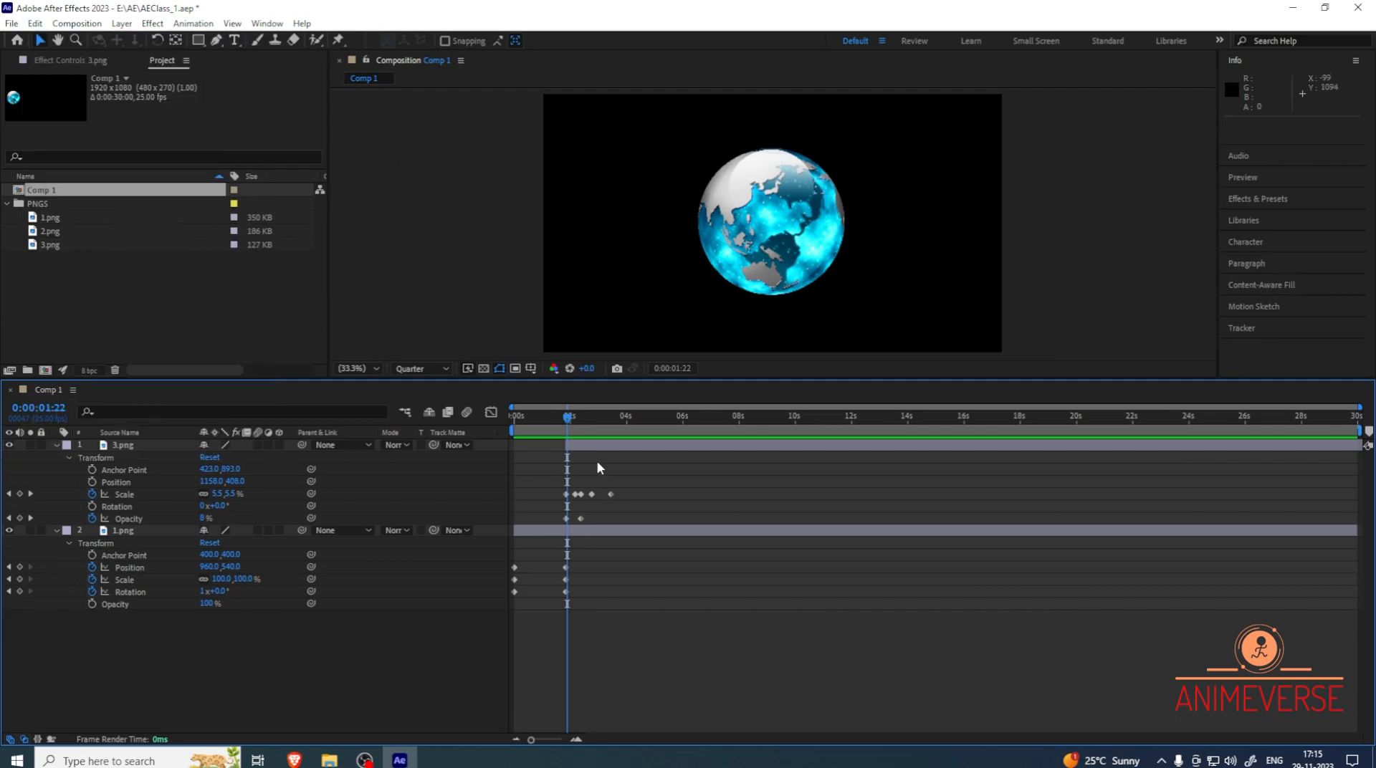
key(ctrl+z)
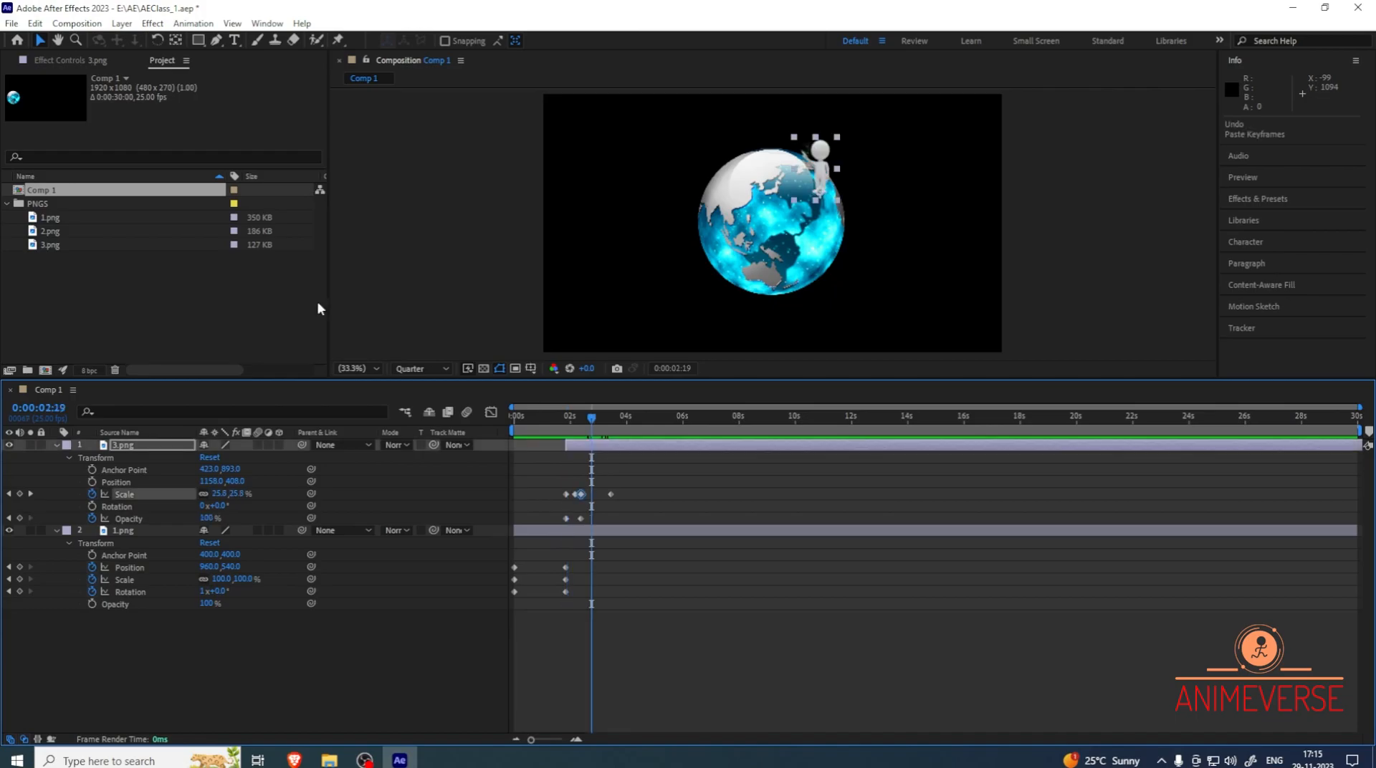
click(34, 23)
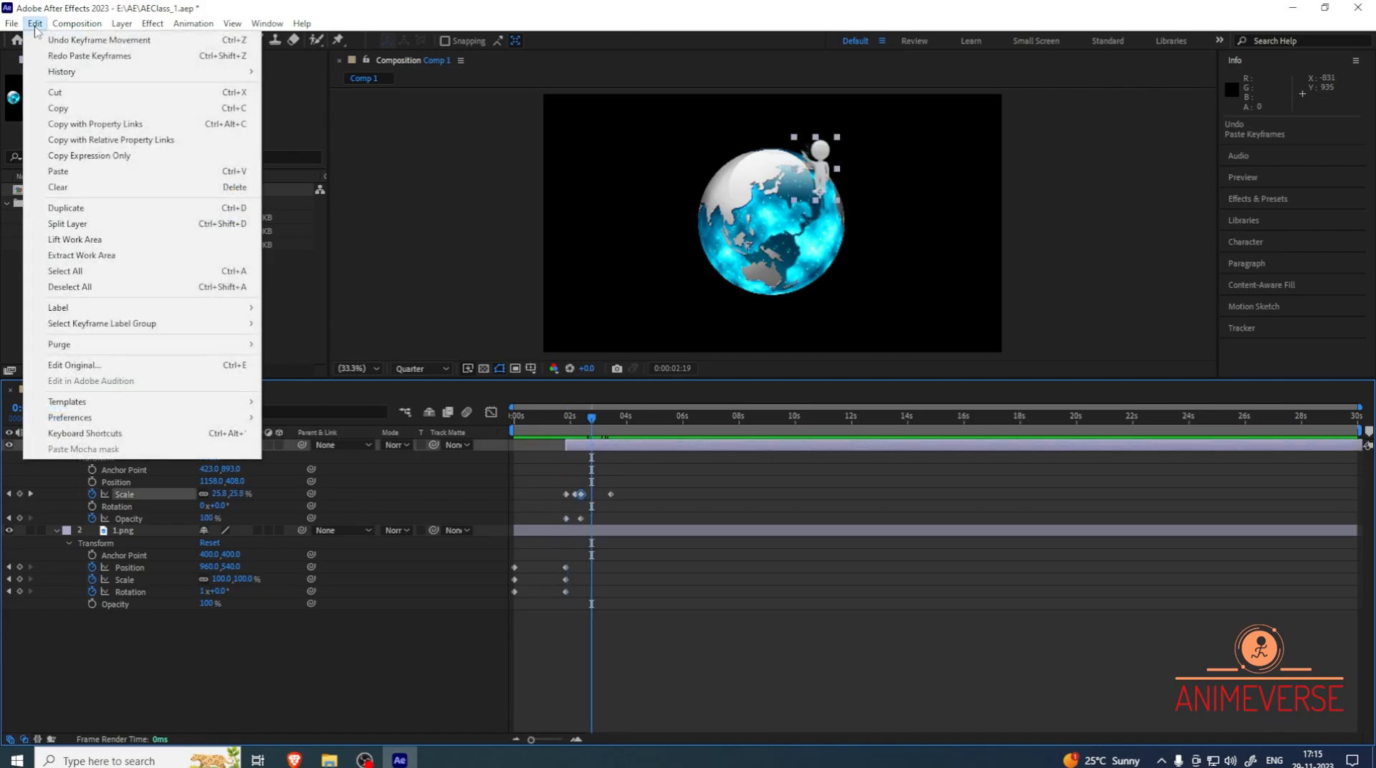
click(239, 56)
Try to retime all Scale keyframes of layer 3.png together and undo the keyframe movement
mouse_move(591, 418)
mouse_down()
mouse_move(560, 422)
mouse_move(599, 422)
mouse_up()
click(654, 495)
drag(545, 488, 758, 496)
key(ctrl+z)
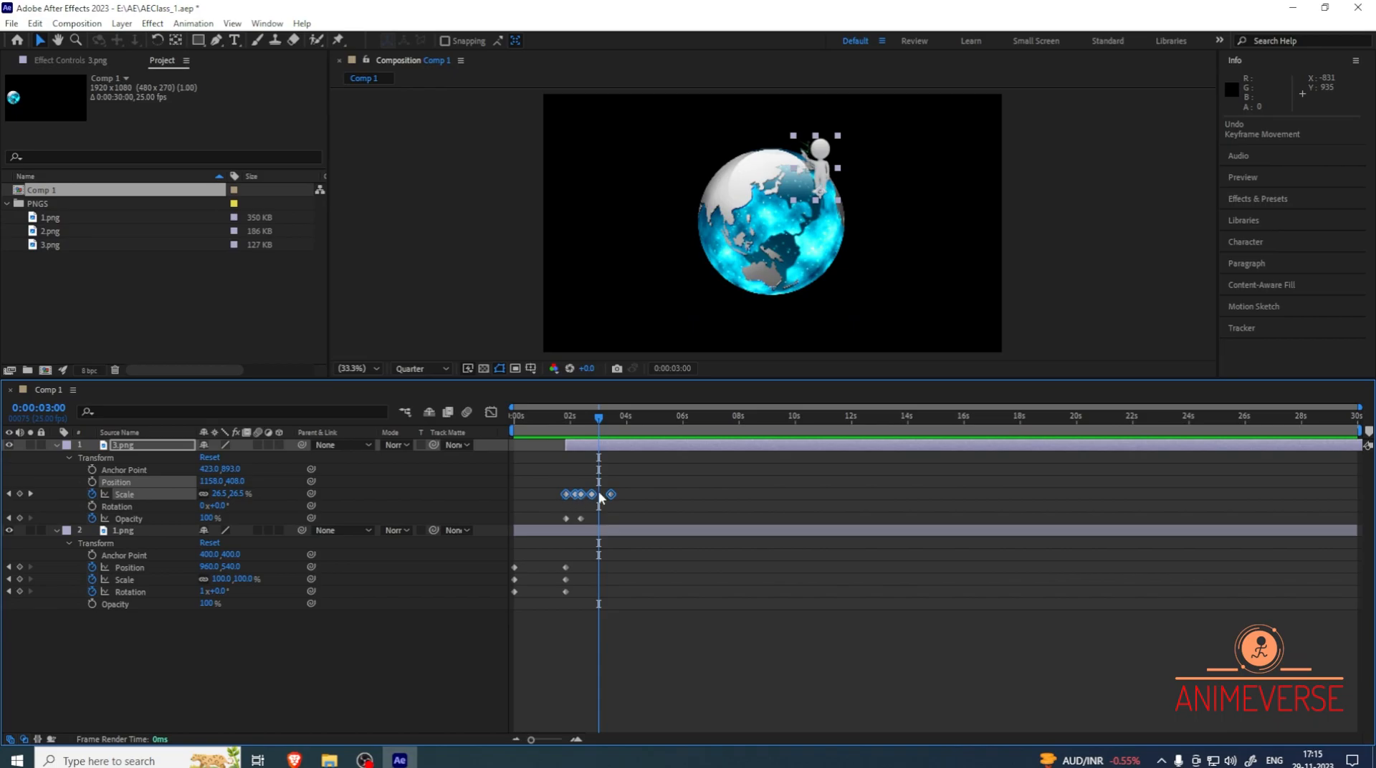
Stretch all Scale keyframes of layer 3.png proportionally so the last one falls at 0:00:07:03, and preview the result
click(771, 493)
drag(543, 495, 714, 495)
drag(600, 423, 551, 424)
key(space)
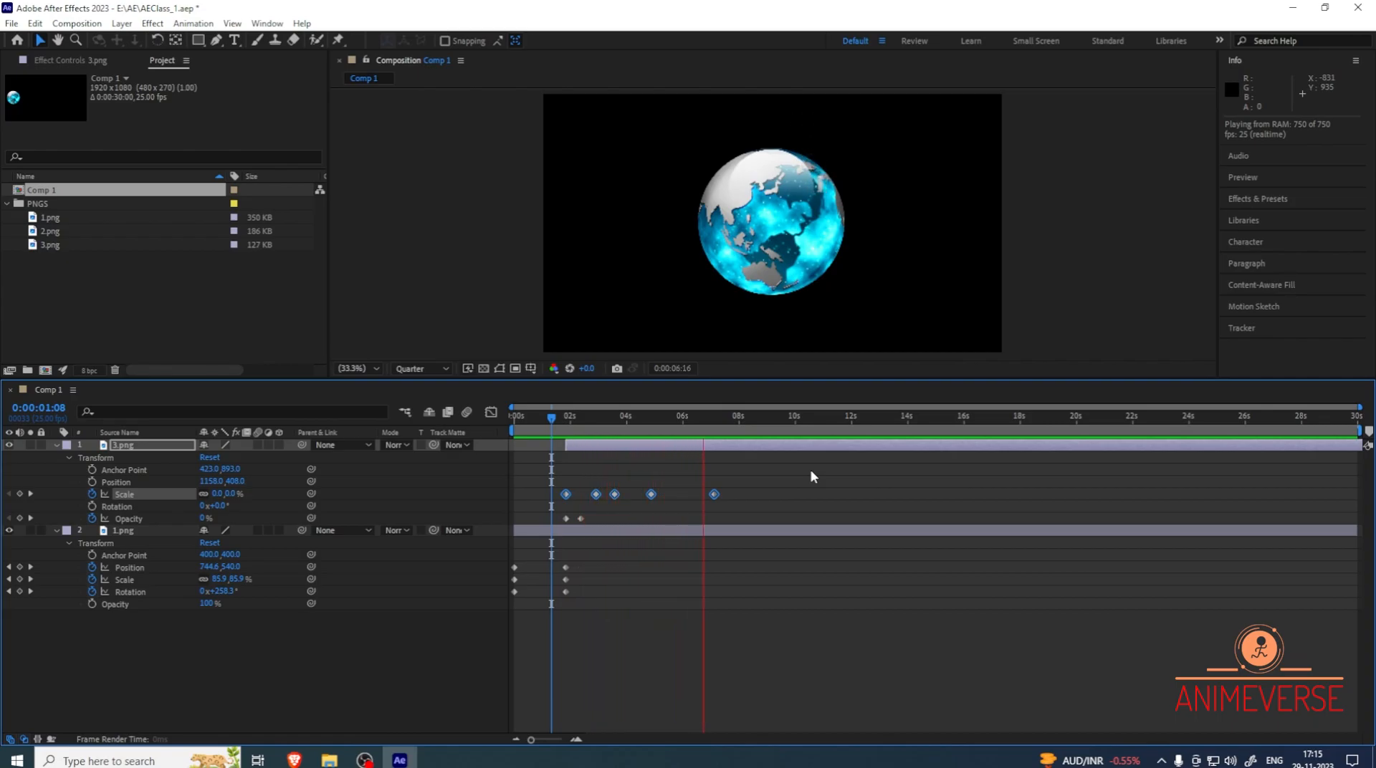
click(666, 434)
drag(666, 440, 708, 442)
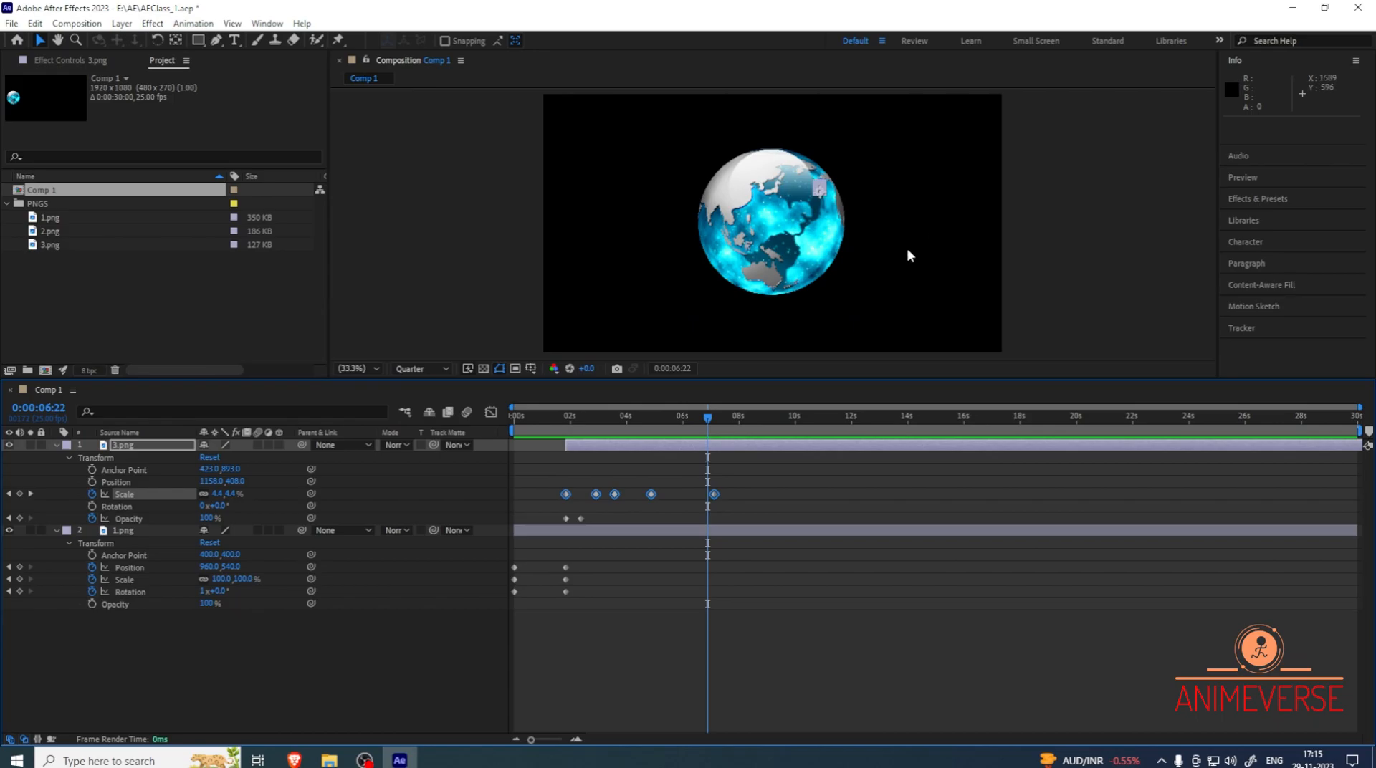
Copy the first Position, Scale and Rotation keyframes of layer 1.png
drag(701, 428, 655, 426)
drag(528, 558, 510, 599)
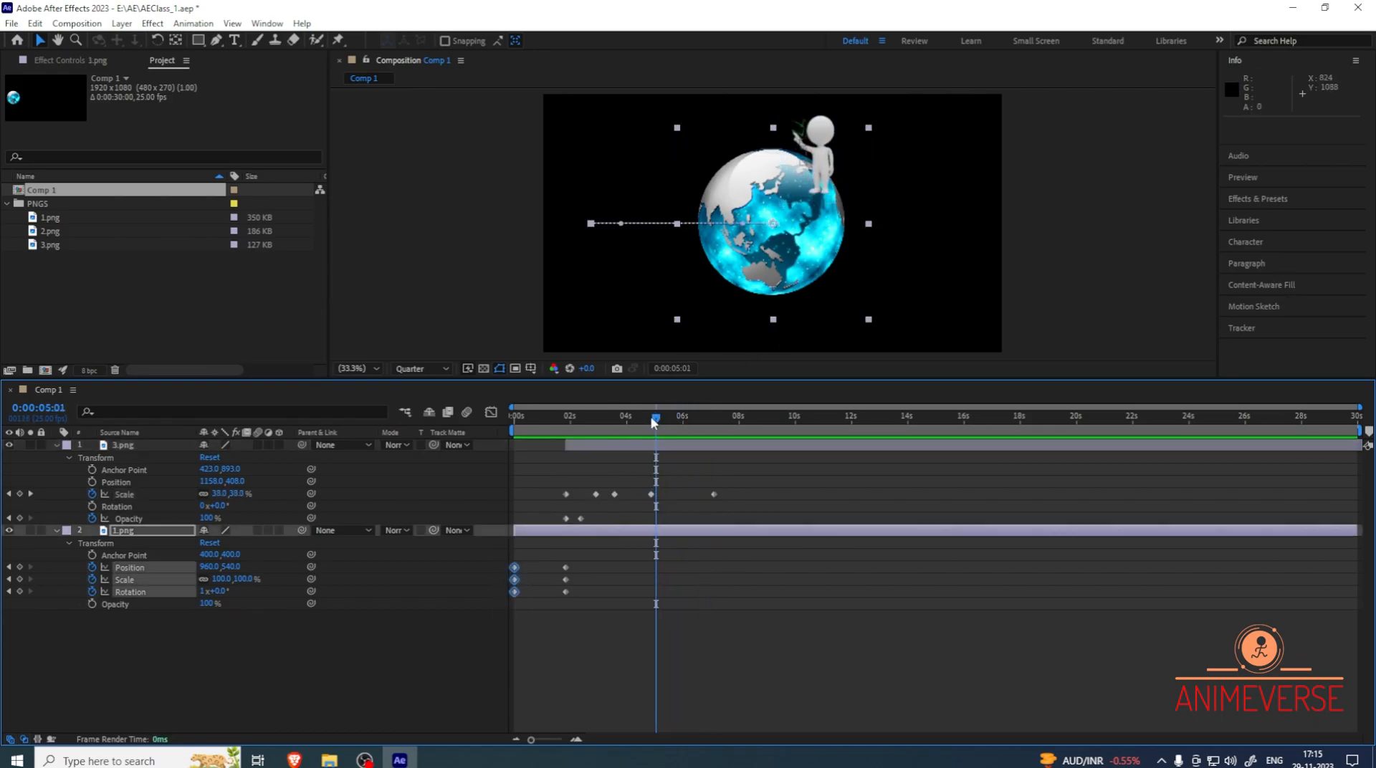
drag(656, 420, 623, 423)
drag(536, 560, 509, 605)
drag(542, 551, 510, 603)
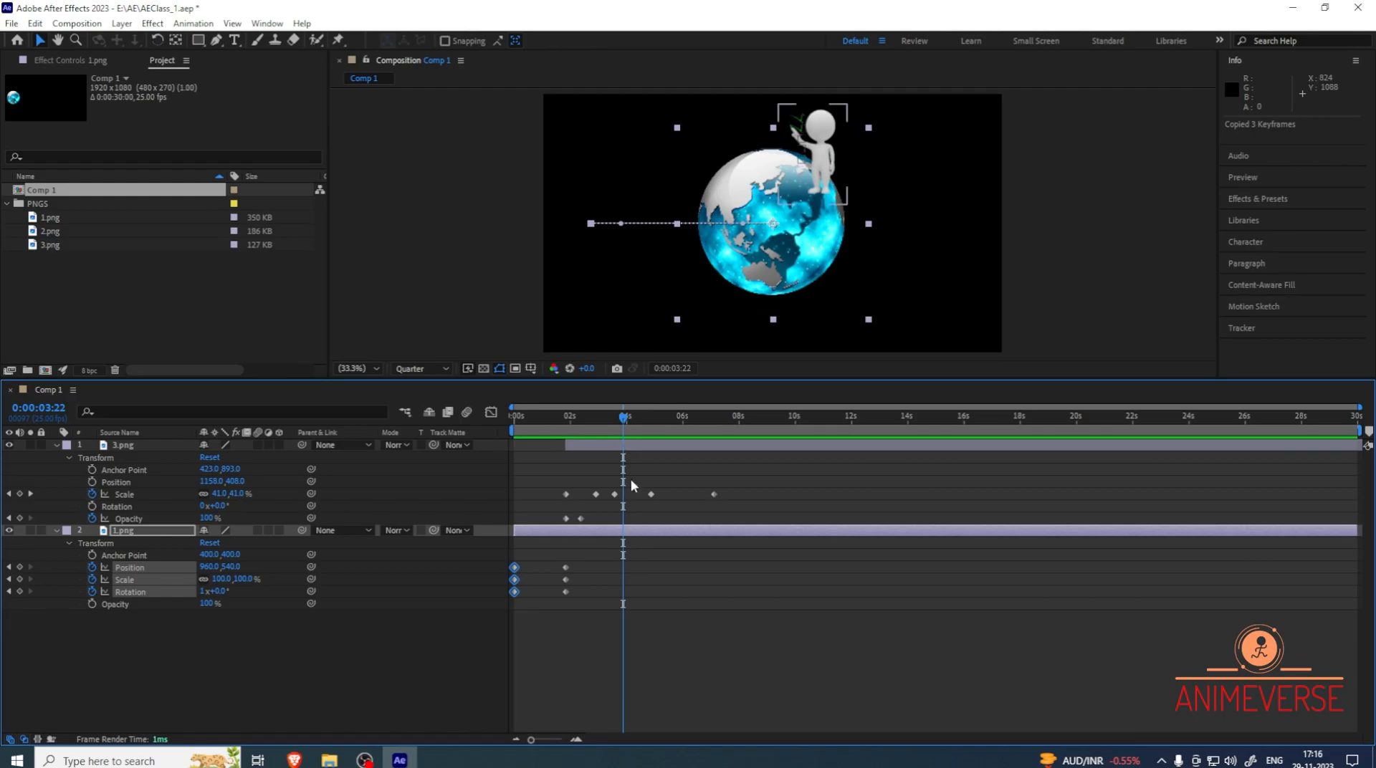
Copy the second set of Position, Scale and Rotation keyframes of layer 1.png to 0:00:07:03
drag(625, 427, 708, 437)
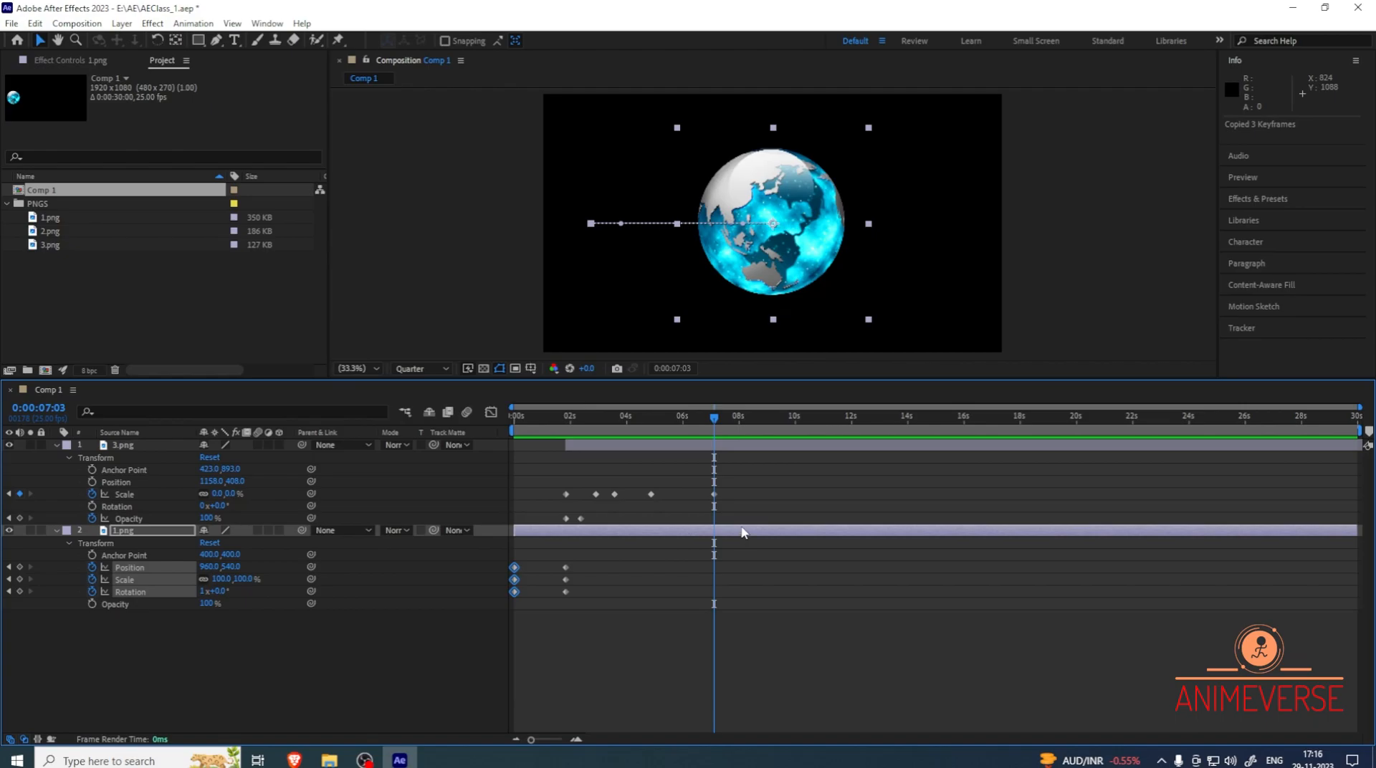
drag(708, 424, 746, 427)
drag(595, 551, 563, 617)
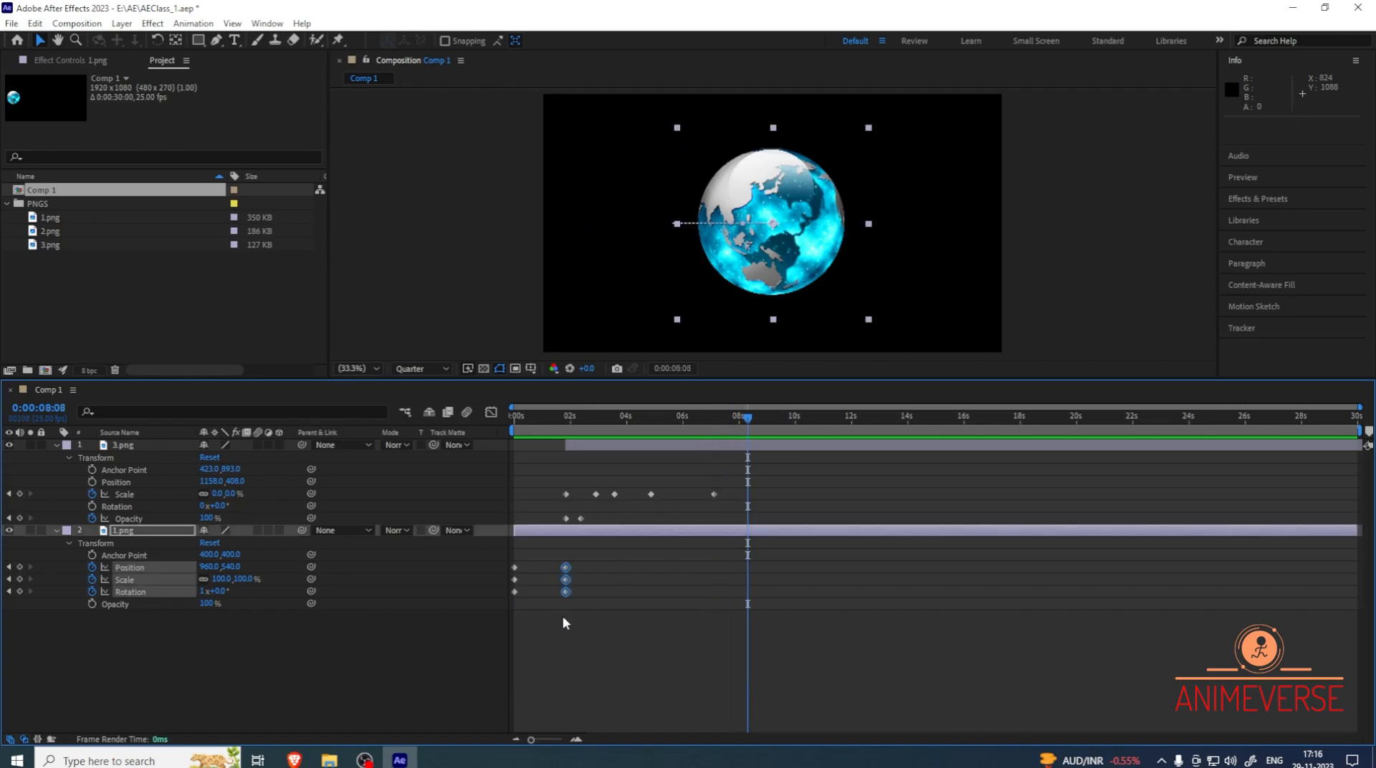
key(ctrl+c)
key(j)
key(ctrl+v)
drag(578, 559, 554, 613)
Copy the starting Position, Scale and Rotation keyframes of layer 1.png to 0:00:08:16
drag(706, 414, 793, 470)
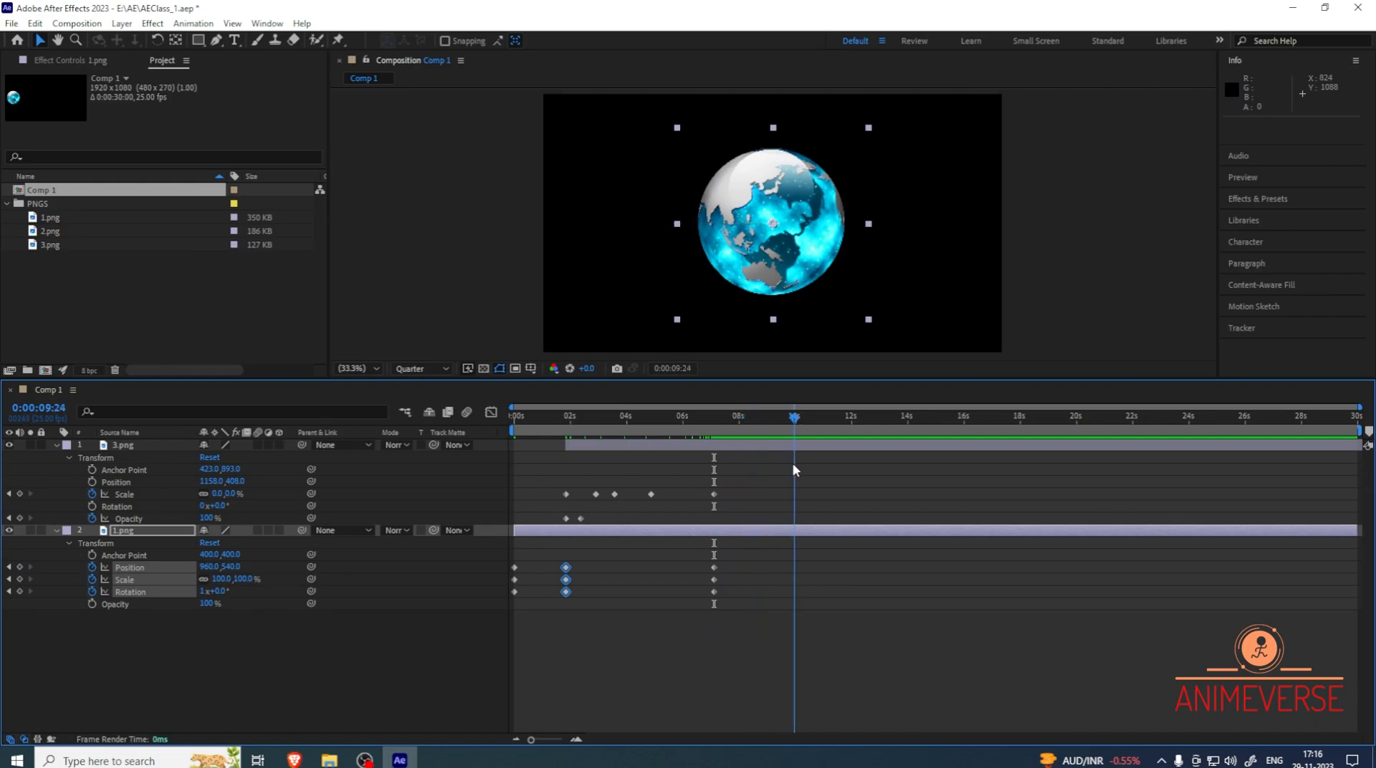
drag(553, 554, 495, 642)
drag(775, 423, 761, 470)
key(ctrl+v)
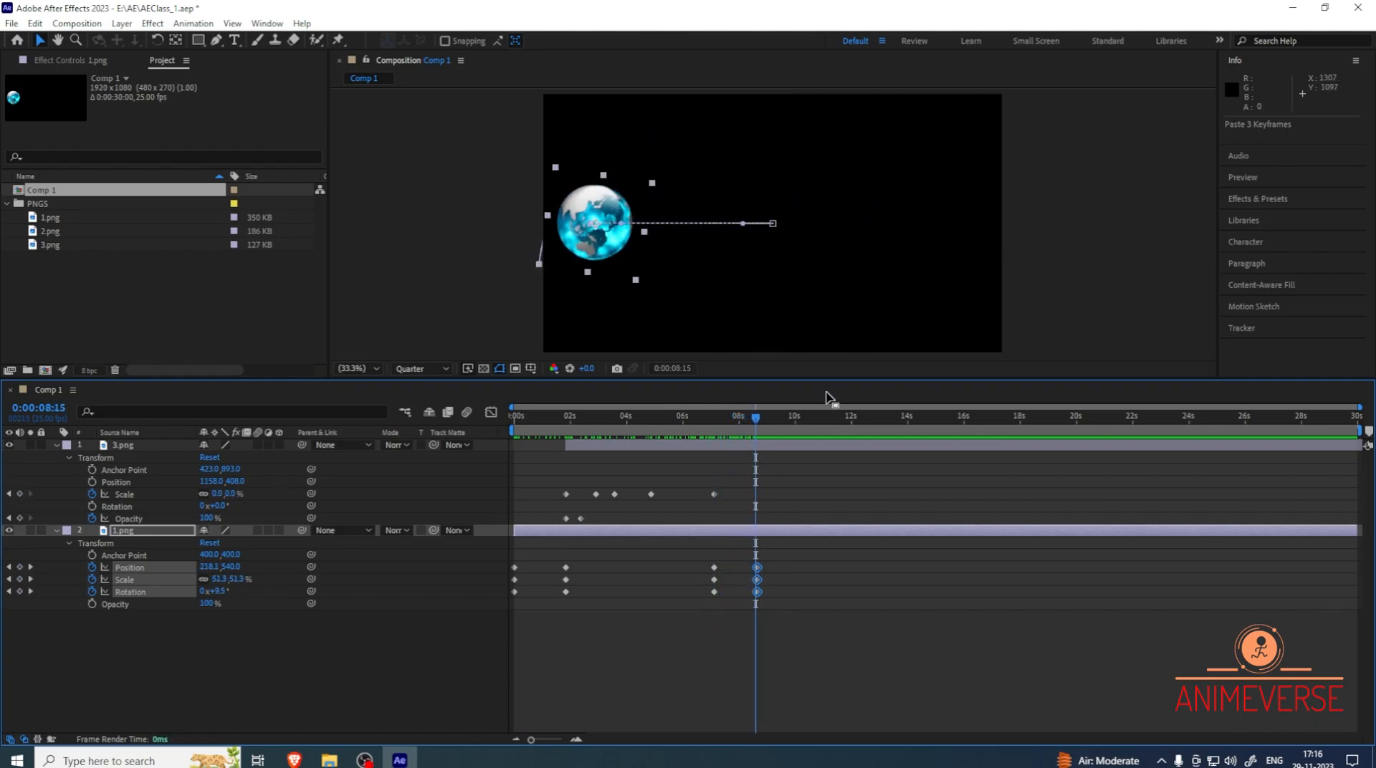
Set the X position of layer 1.png to 1725 at the 0:00:08:16 keyframe and preview the animation from the start
mouse_move(755, 424)
mouse_down()
mouse_move(736, 424)
mouse_move(758, 427)
mouse_up()
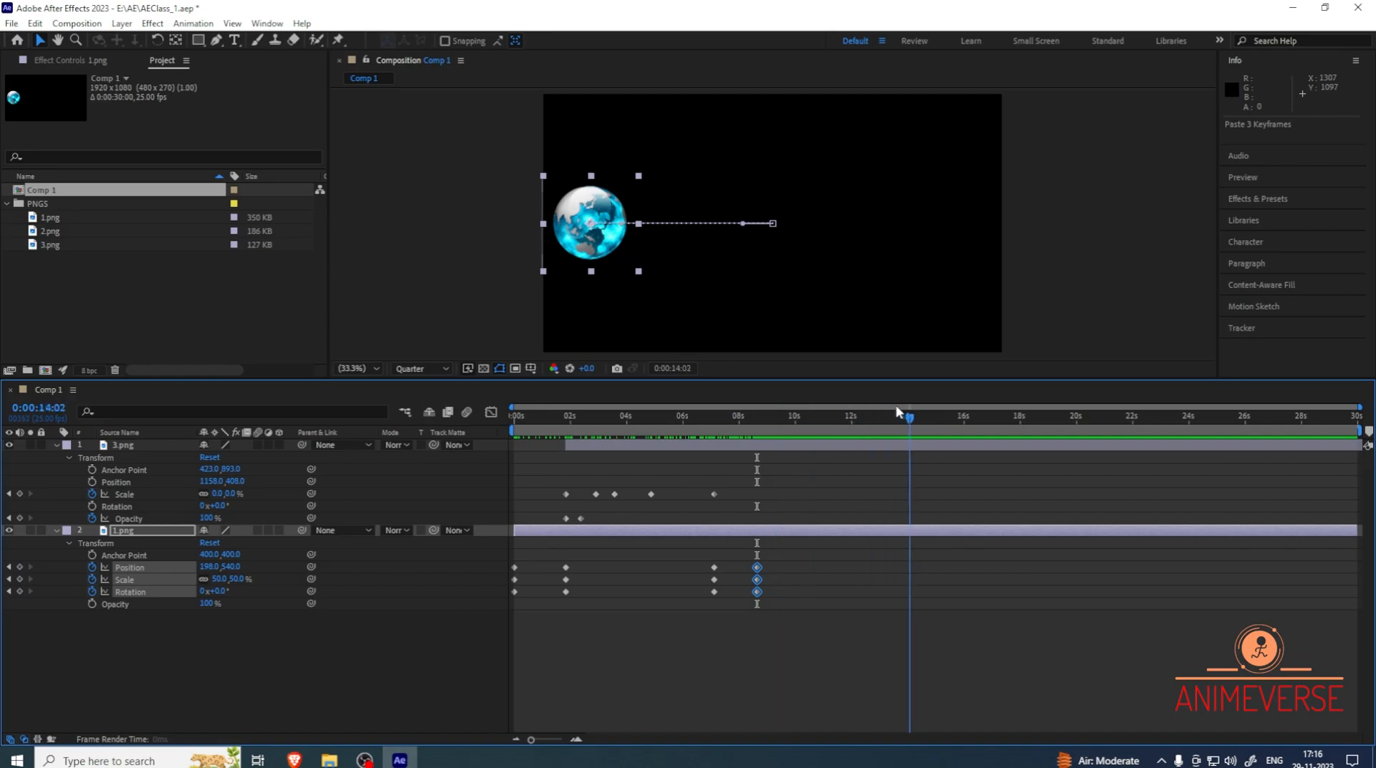
click(761, 415)
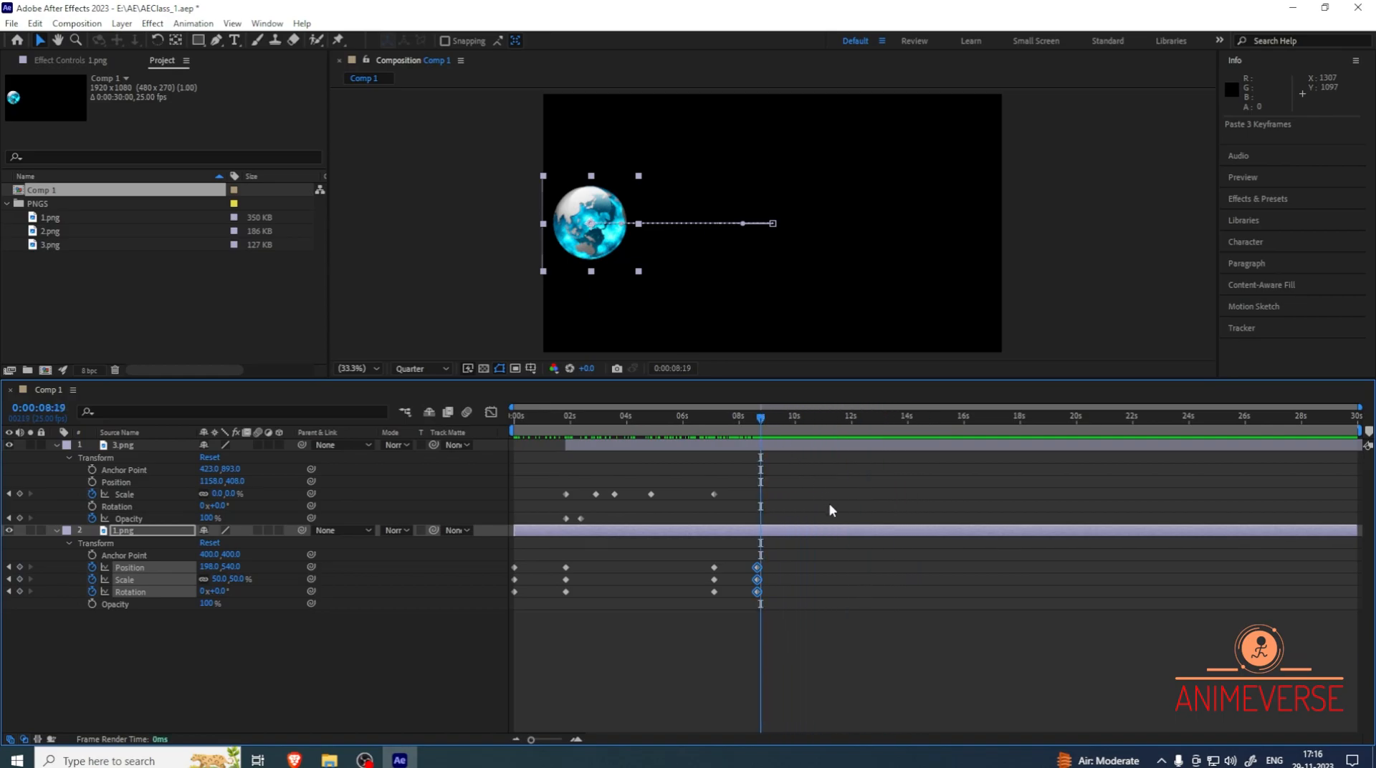
drag(761, 426, 755, 423)
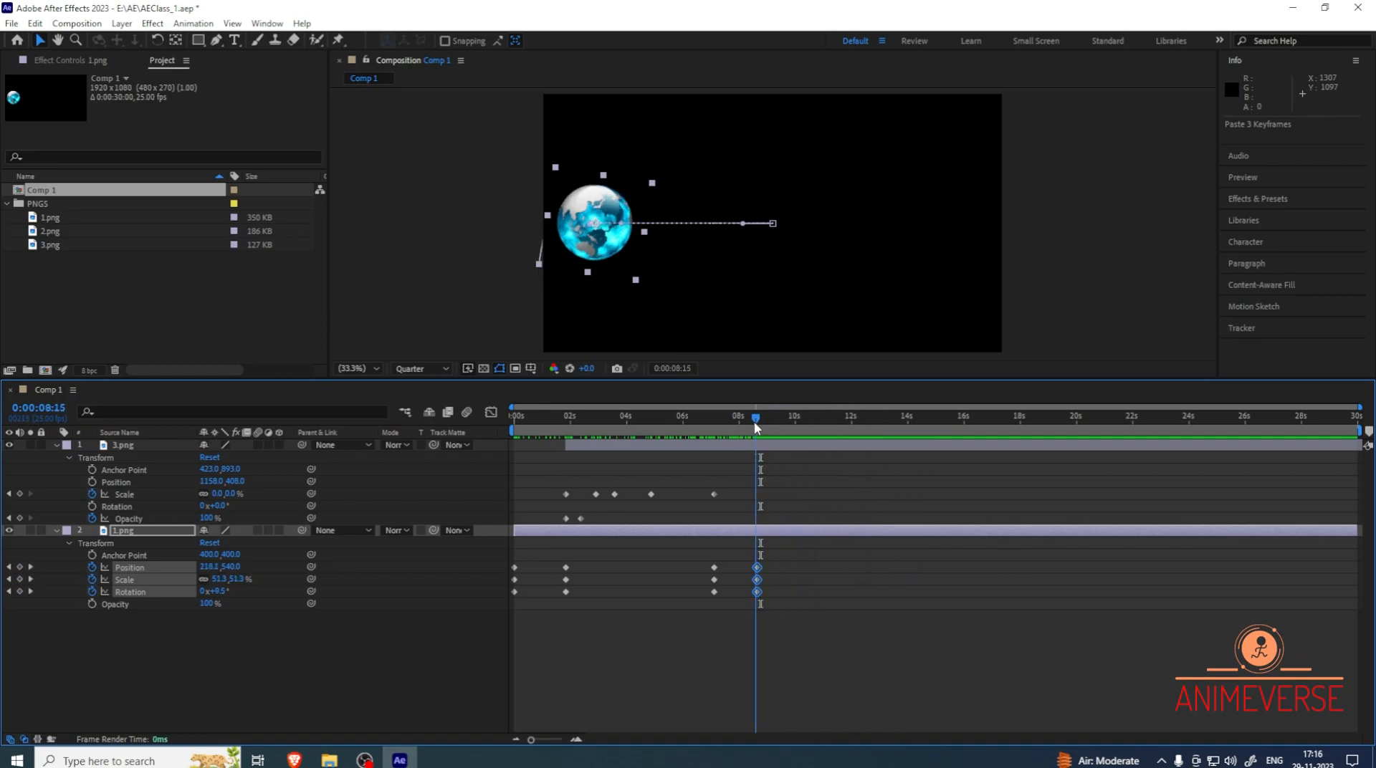
mouse_move(756, 419)
mouse_down()
mouse_move(819, 427)
mouse_move(766, 419)
mouse_up()
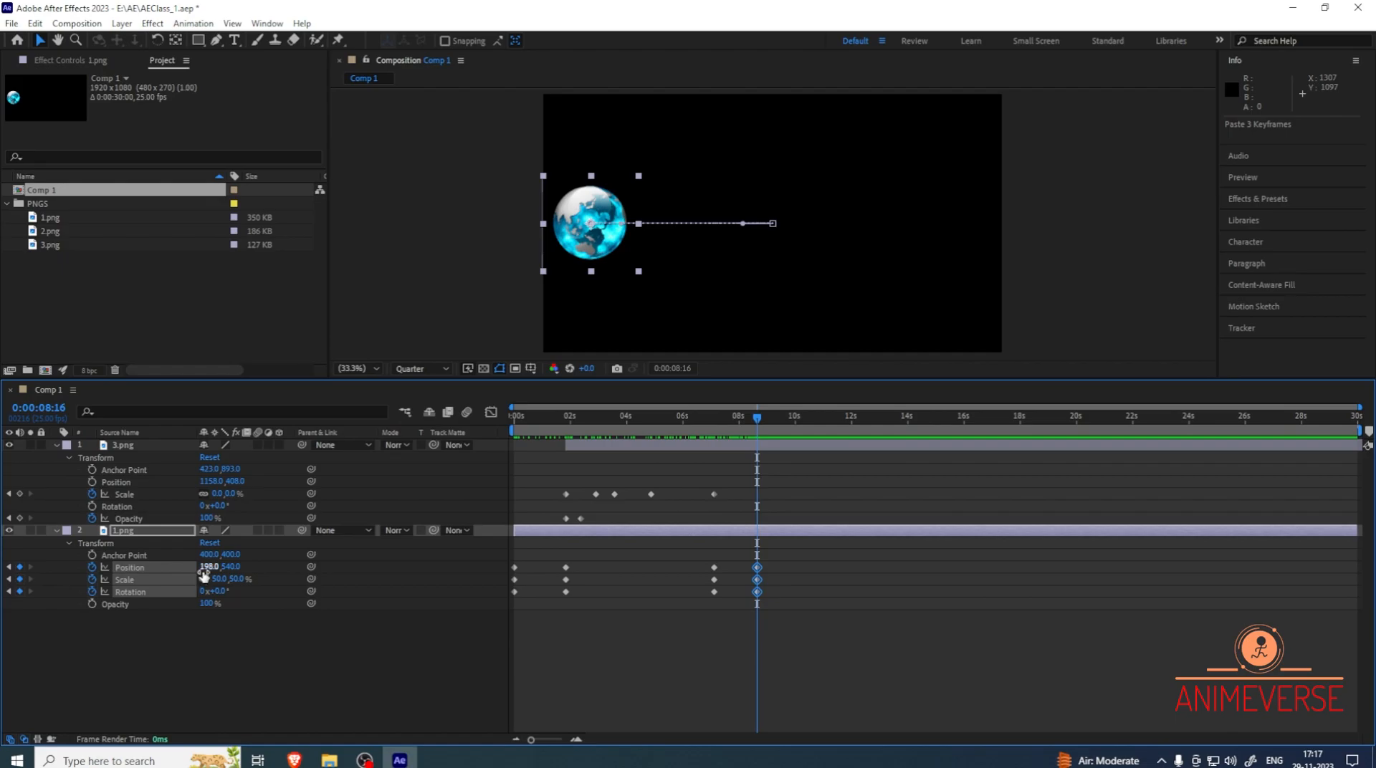
drag(207, 570, 1264, 534)
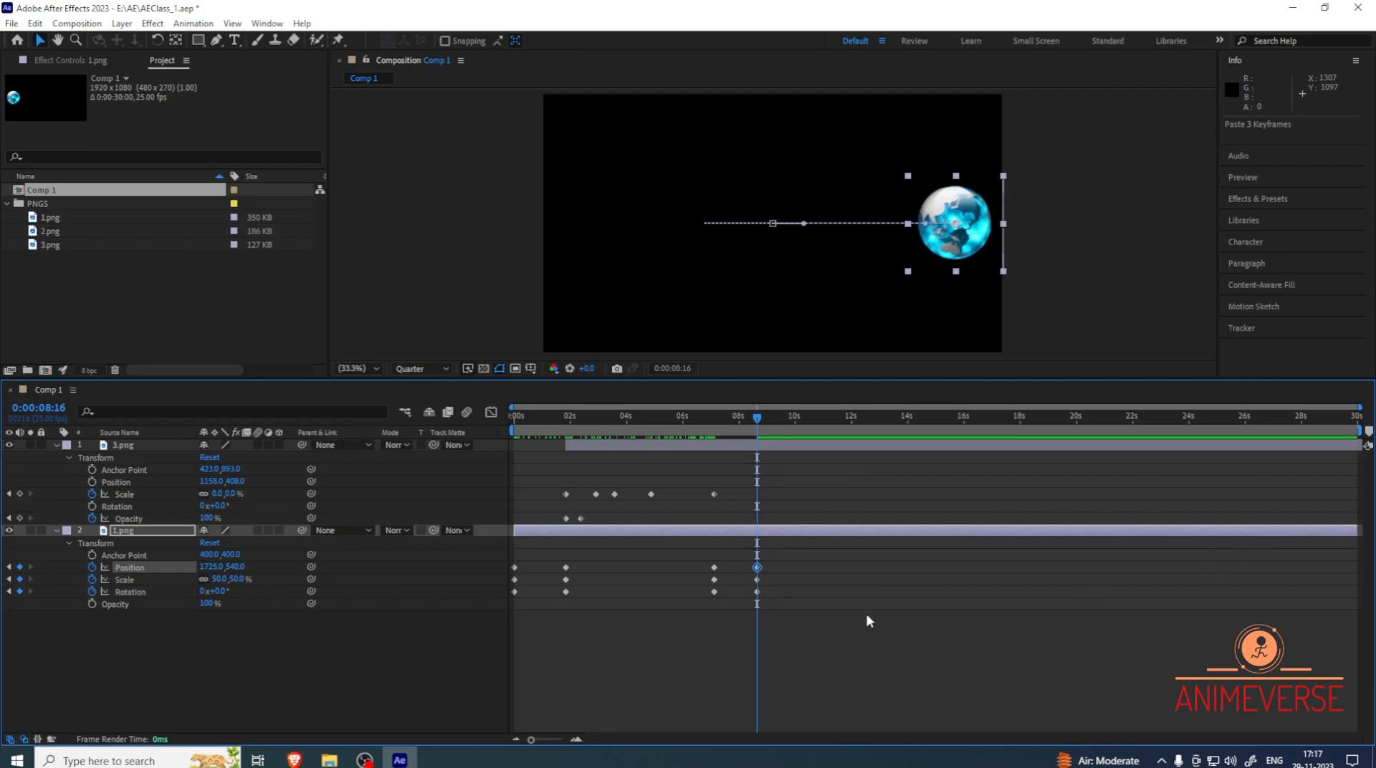
drag(775, 416, 446, 457)
key(space)
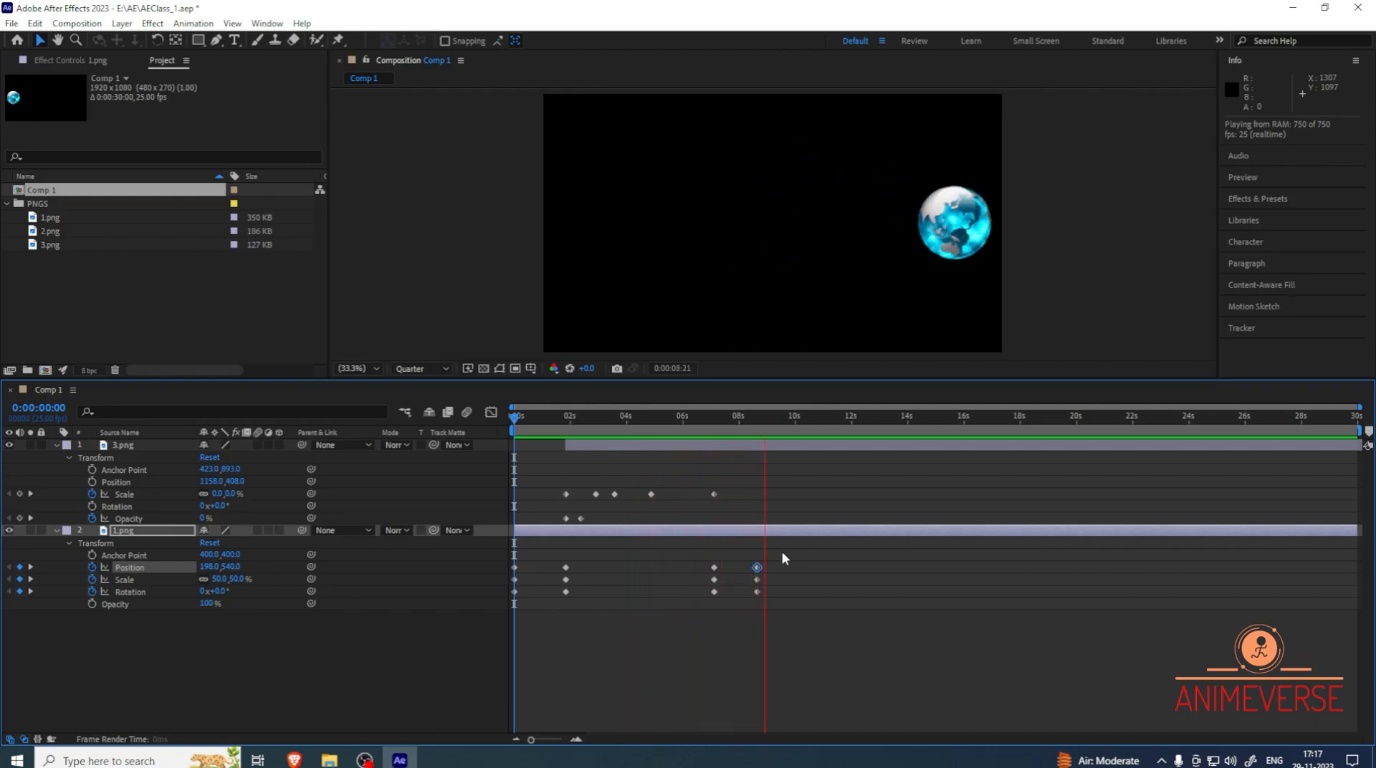
key(space)
Set the Rotation of layer 1.png to 360° at 0:00:08:16 and preview the animation from the start
mouse_move(771, 431)
mouse_down()
mouse_move(449, 439)
mouse_move(757, 447)
mouse_up()
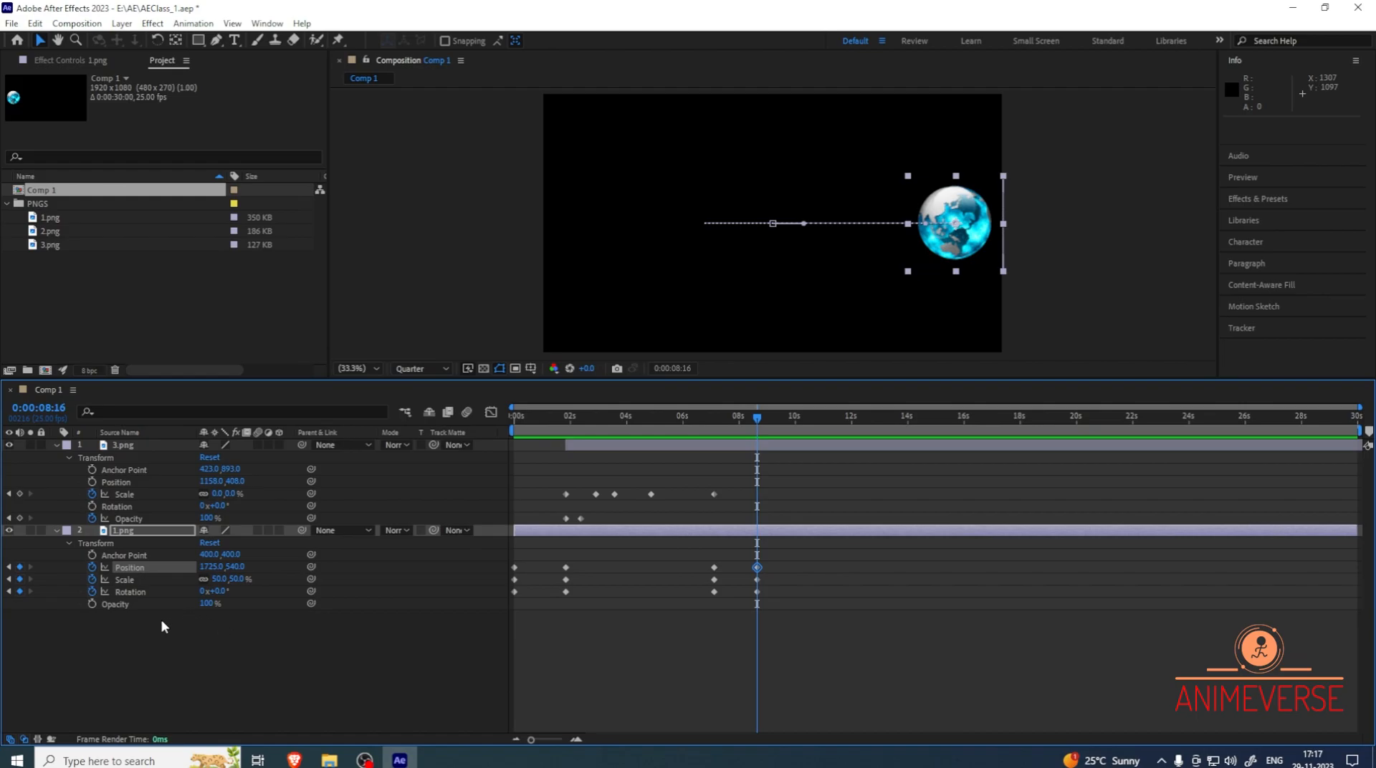
drag(218, 598, 386, 617)
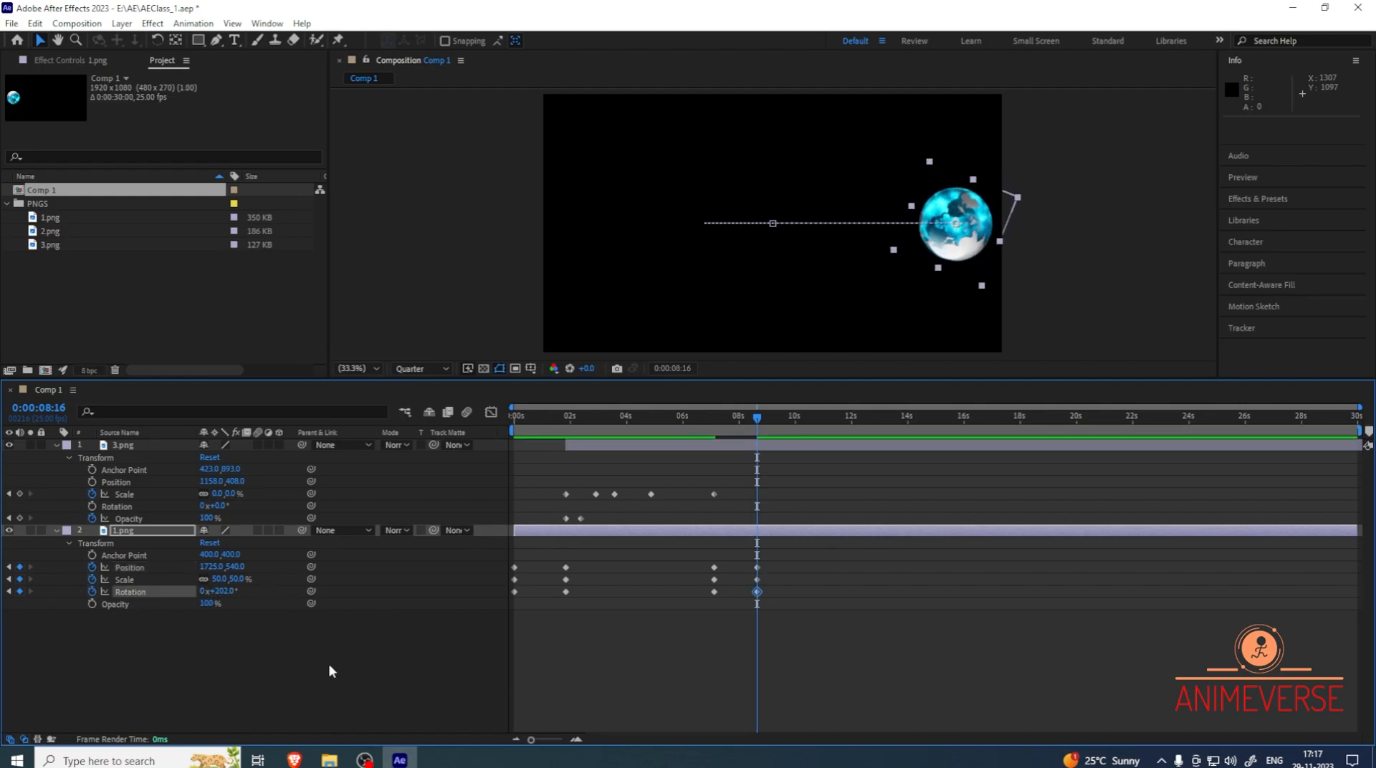
click(218, 591)
text(360)
key(Return)
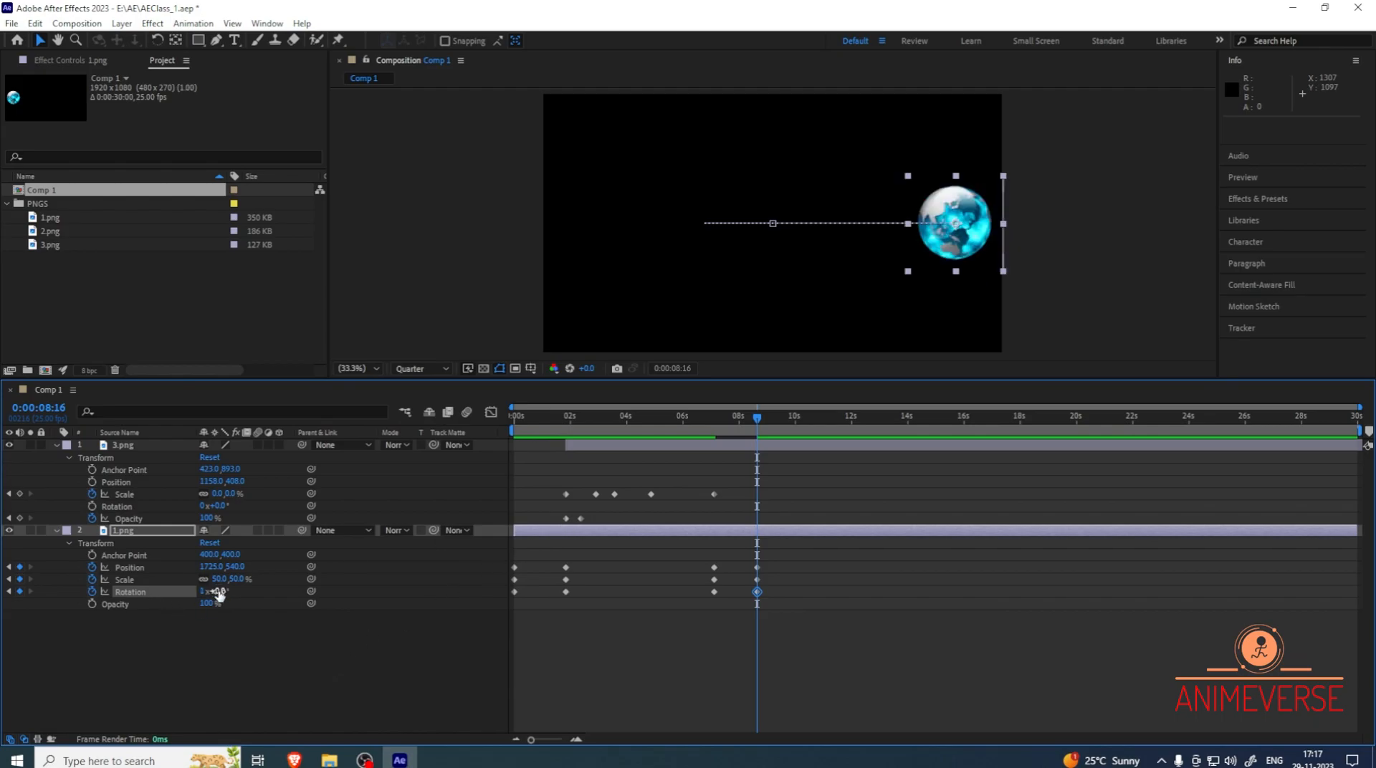
drag(752, 417, 511, 473)
key(space)
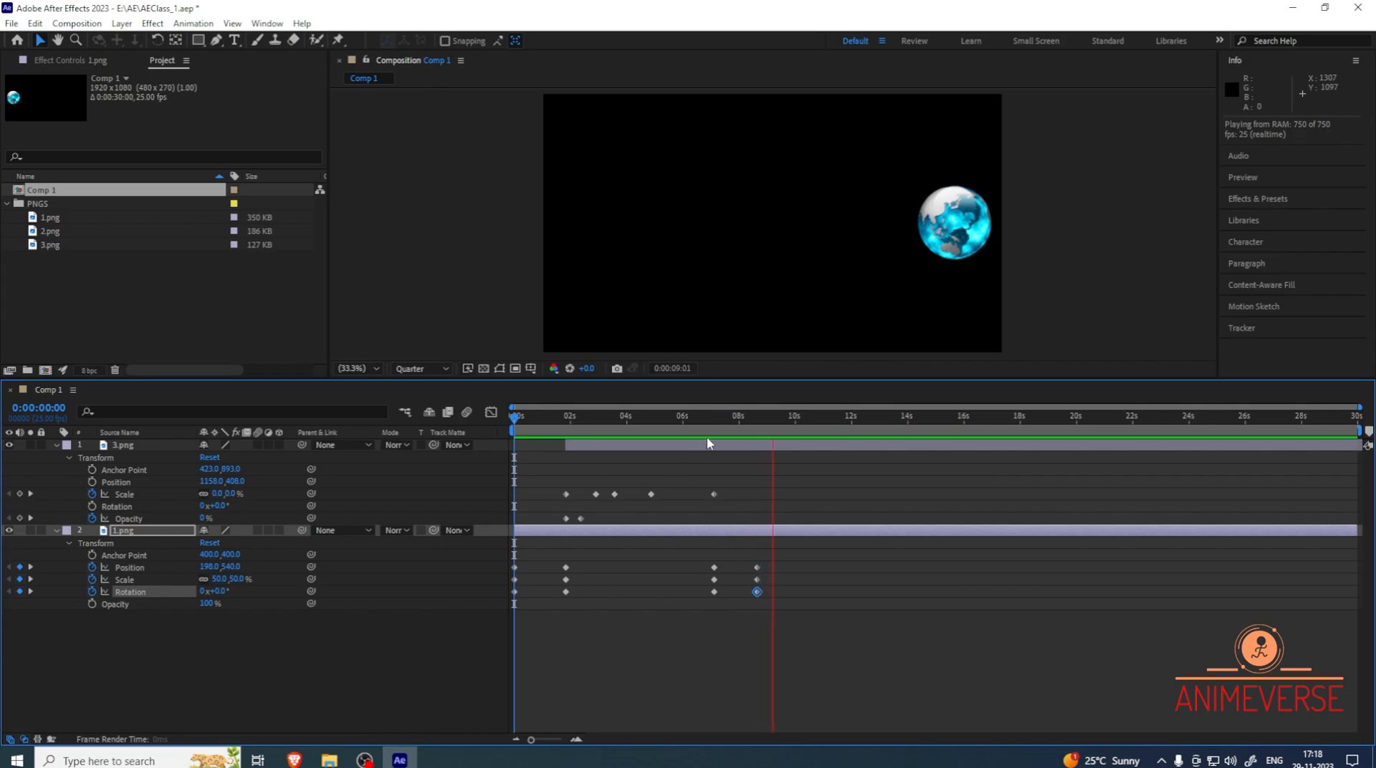
Change the number of full Rotation turns of layer 1.png at 0:00:08:16 and replay the animation from the start
click(716, 417)
drag(717, 420, 751, 424)
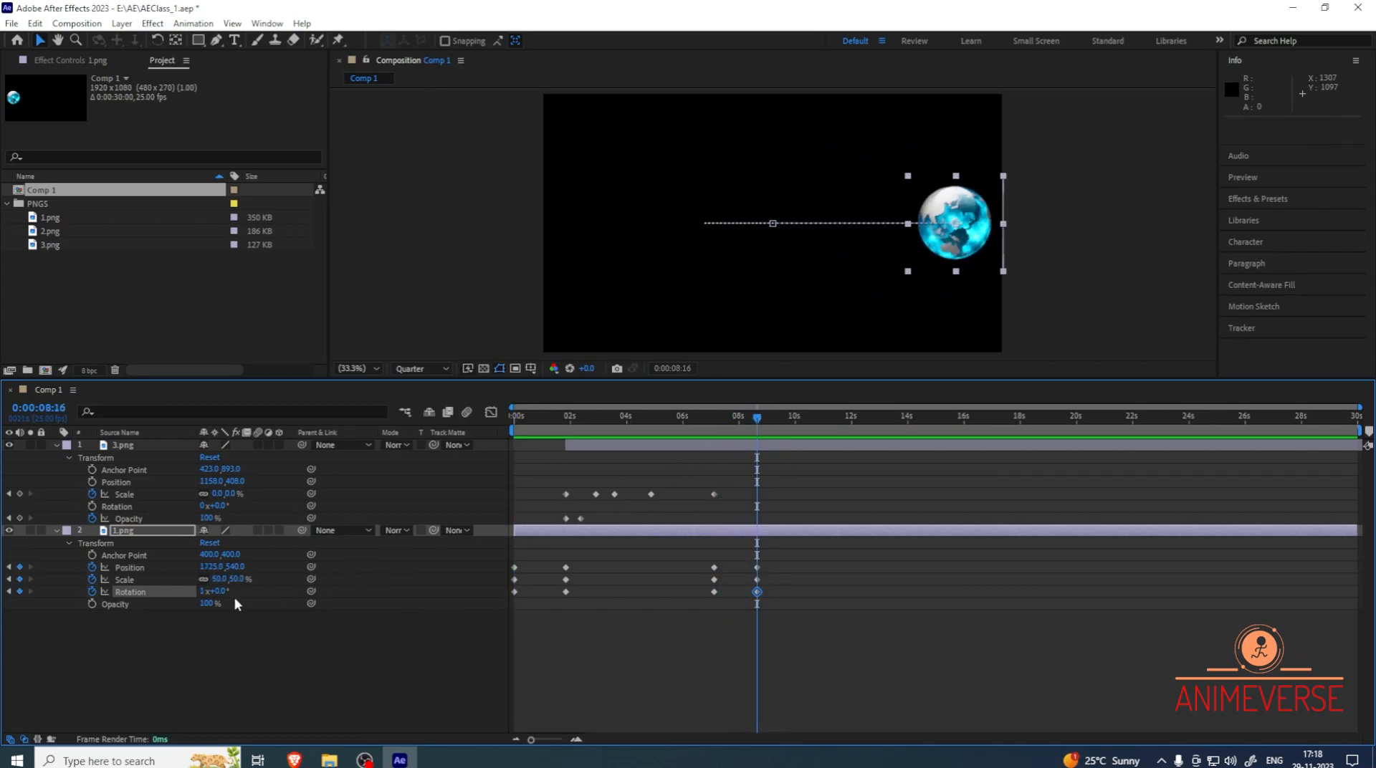
click(202, 592)
key(Return)
drag(758, 420, 493, 422)
key(space)
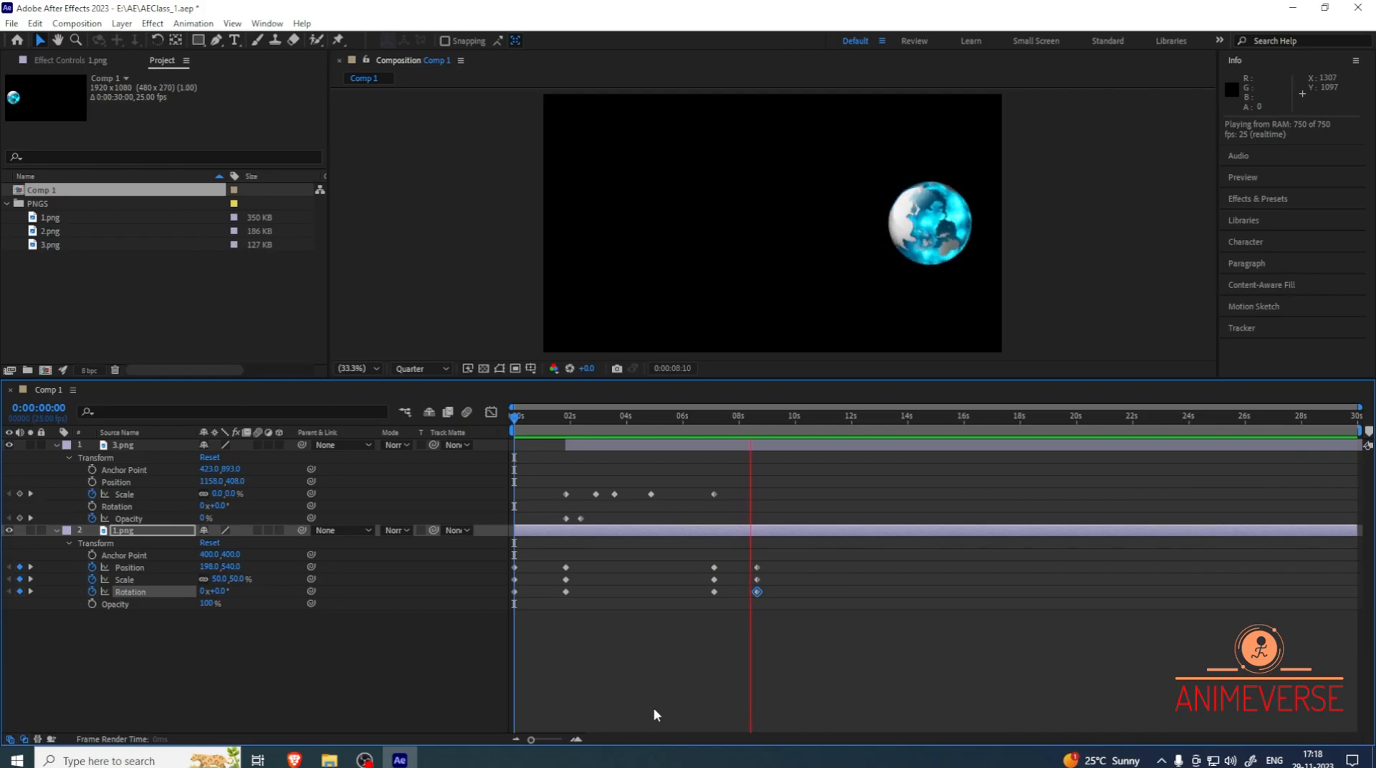
Compress all keyframes of layers 3.png and 1.png proportionally so the animation ends at about 2.5 seconds, and preview it from the start
drag(549, 422, 479, 648)
drag(756, 592, 573, 579)
drag(791, 422, 459, 428)
key(space)
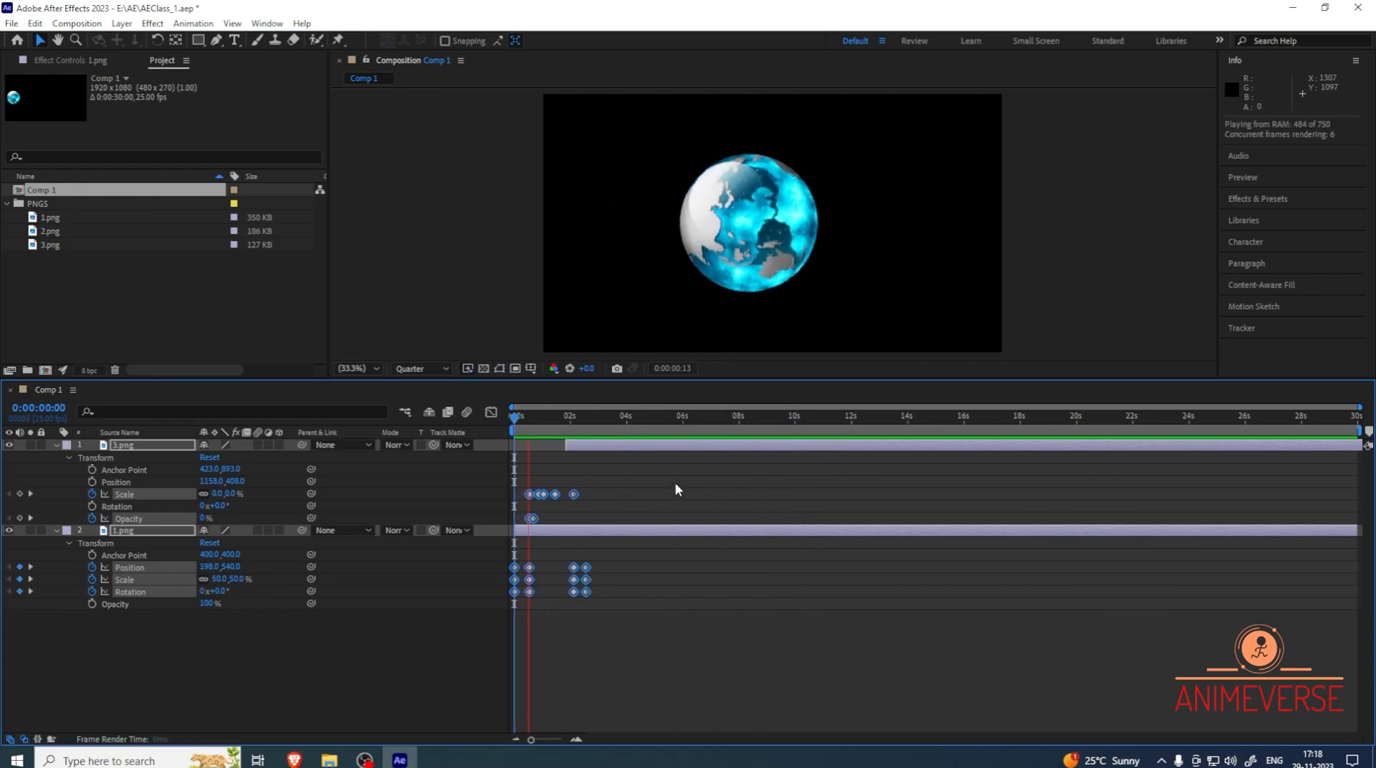
key(space)
Extend the start of layer 3.png back to its first keyframes at about 0.5 seconds and preview the animation
drag(586, 448, 613, 463)
key(ctrl+z)
click(655, 475)
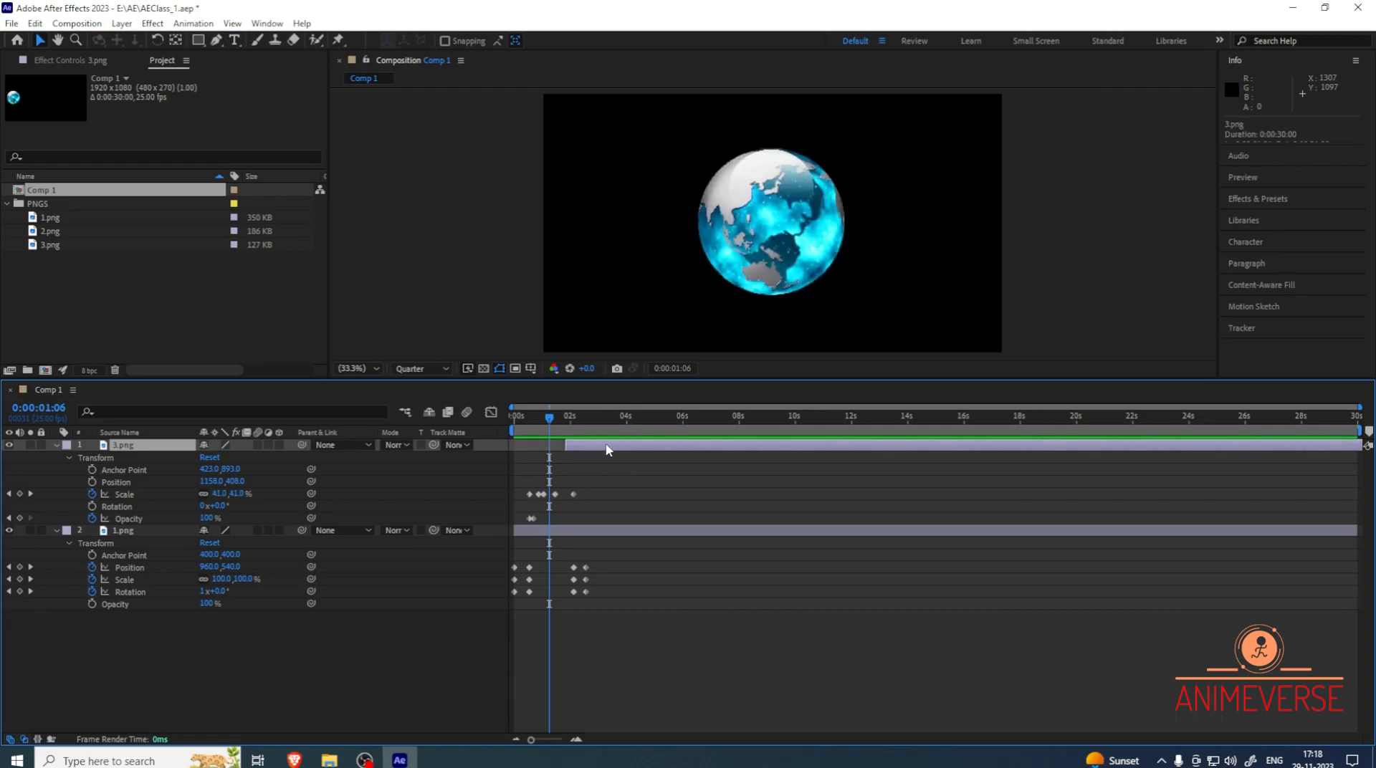
mouse_move(565, 445)
mouse_down()
mouse_move(524, 445)
mouse_move(547, 416)
mouse_move(528, 418)
mouse_move(553, 444)
mouse_up()
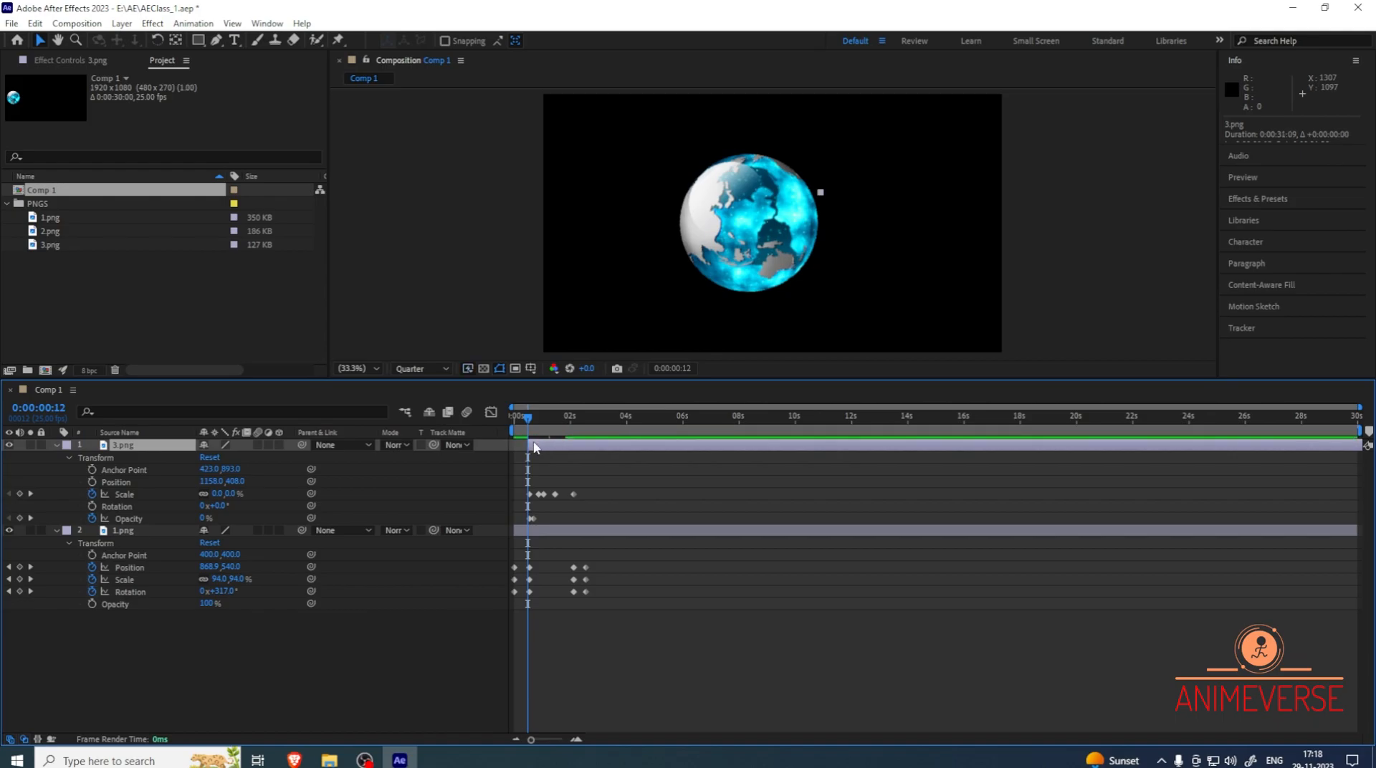
key(space)
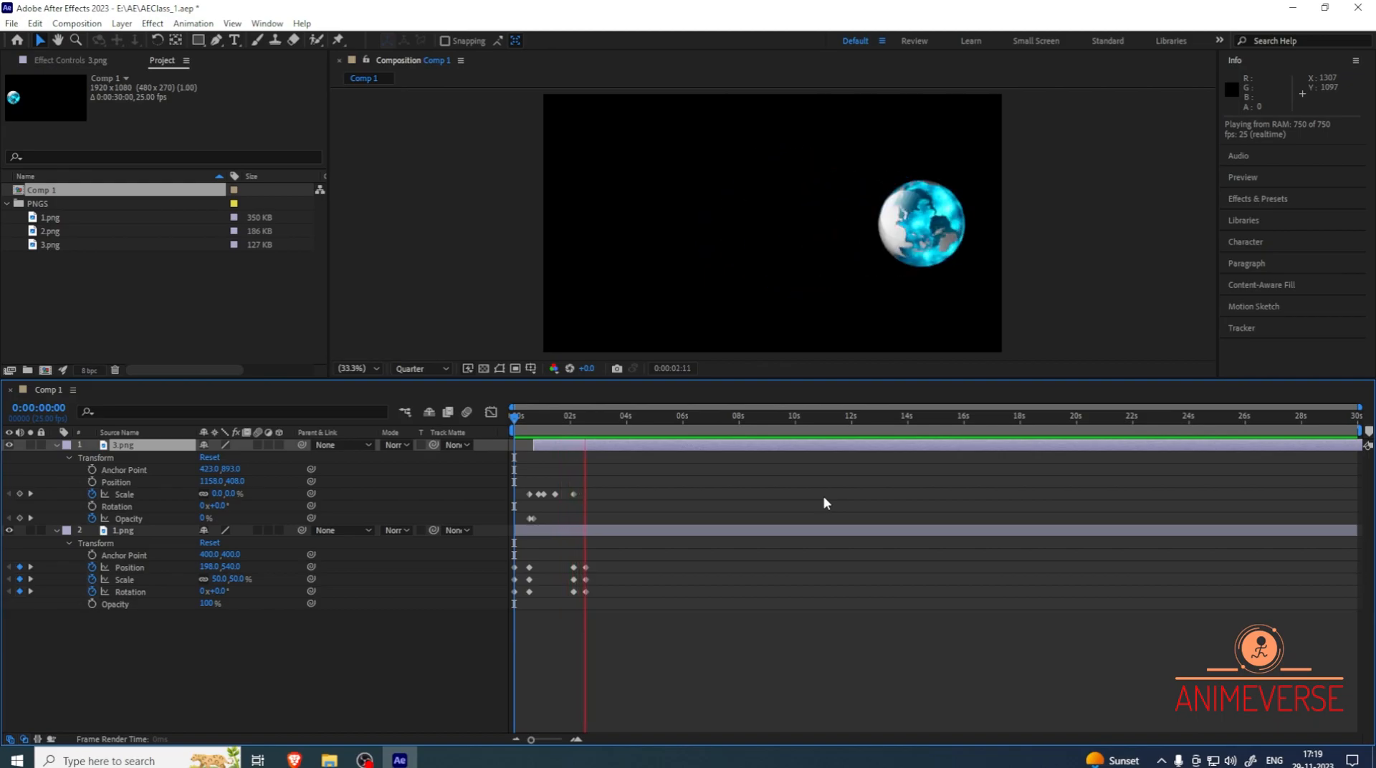
Try starting layer 3.png at about 6 seconds, preview it, and return its start to the first keyframes at about 0.5 seconds
click(550, 415)
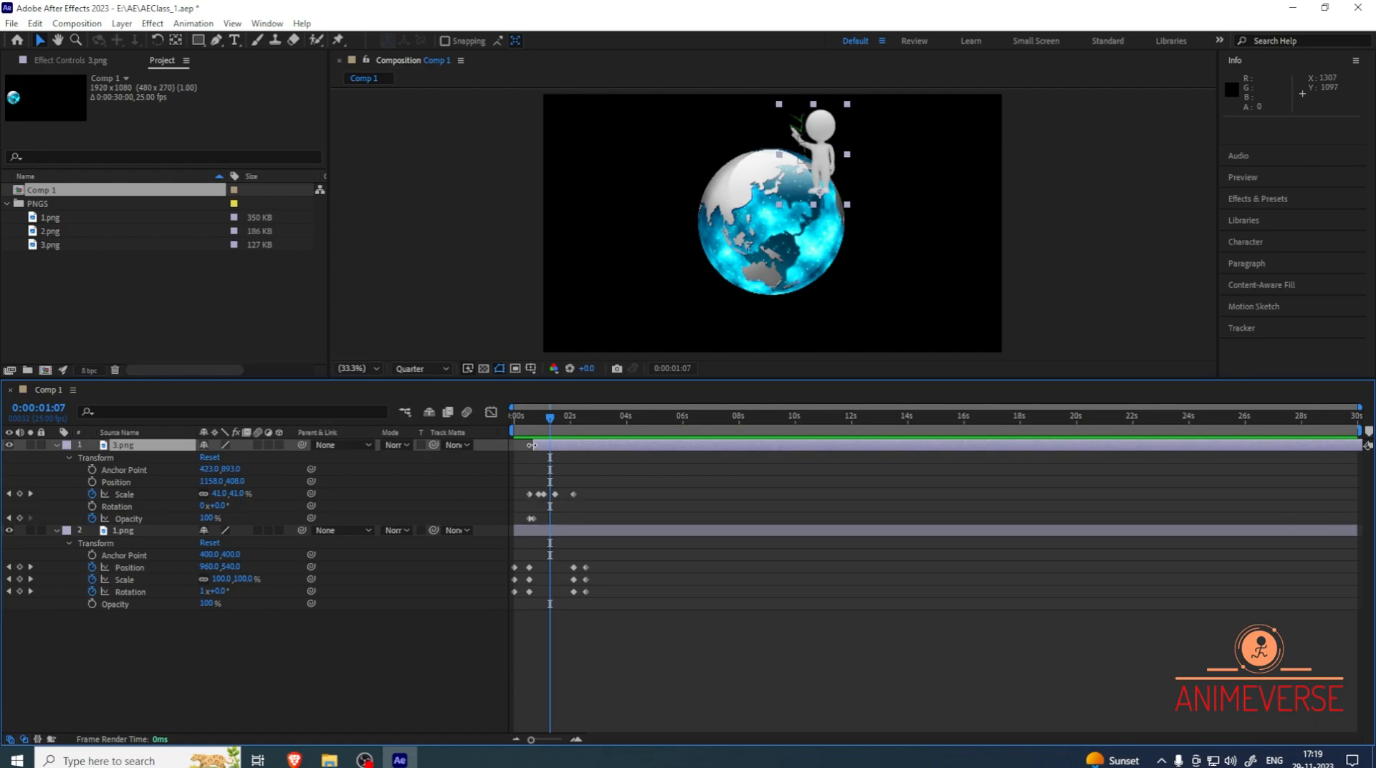
drag(531, 446, 677, 445)
key(Home)
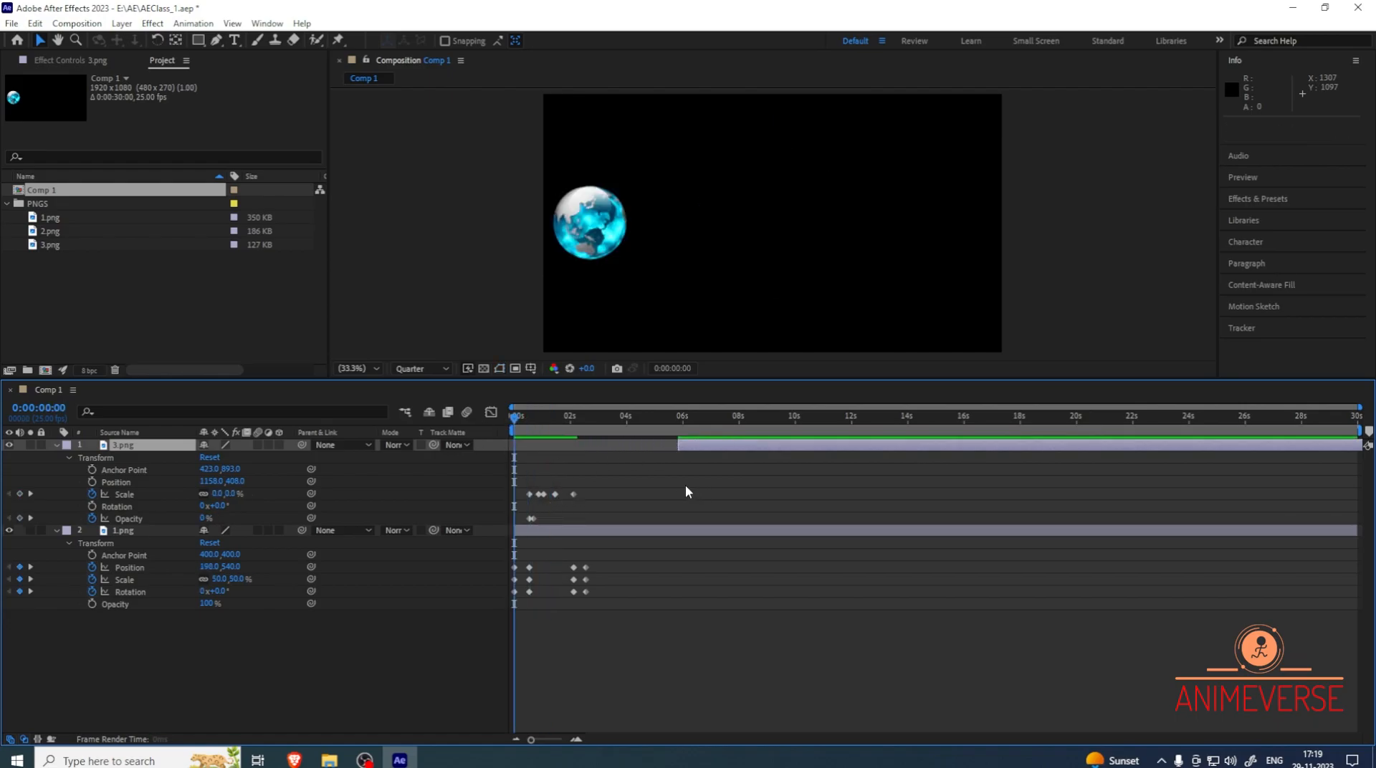
key(space)
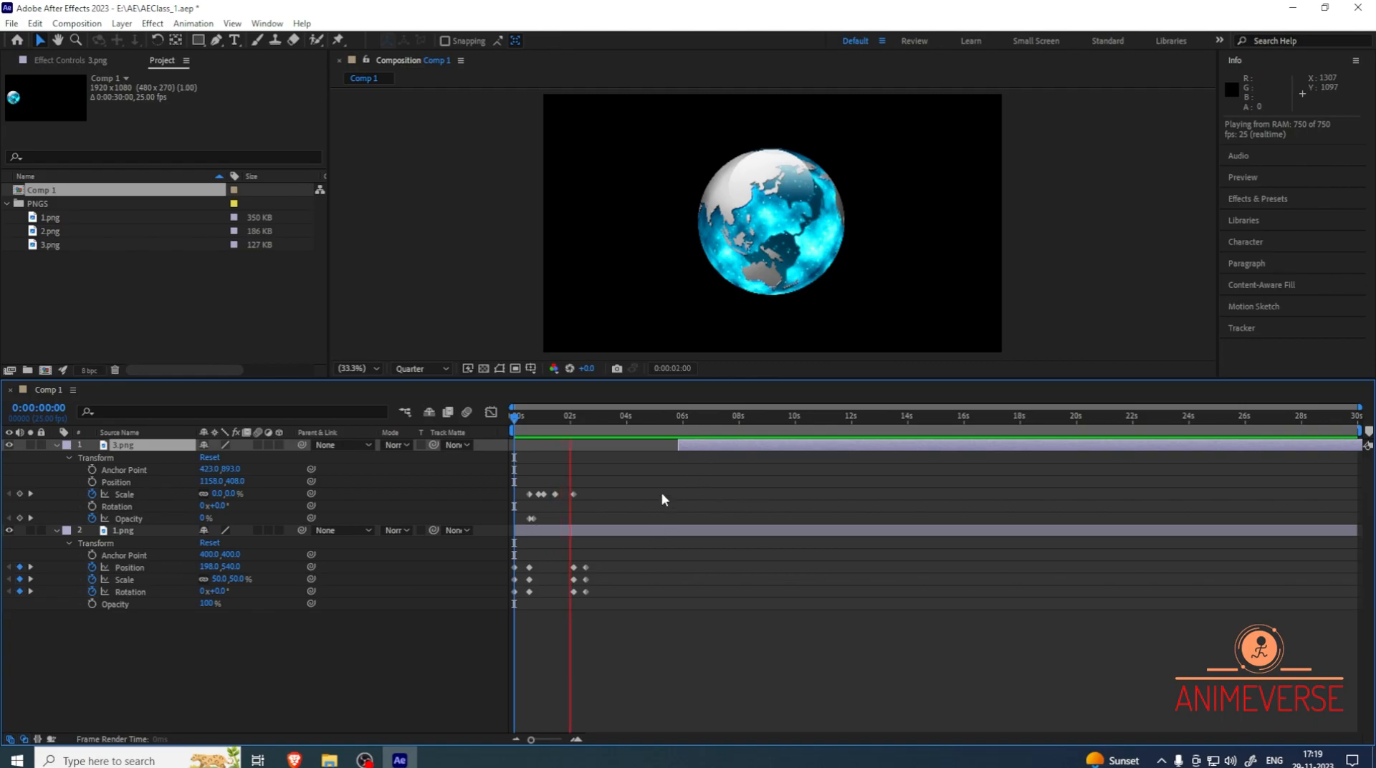
key(space)
drag(677, 445, 486, 425)
key(space)
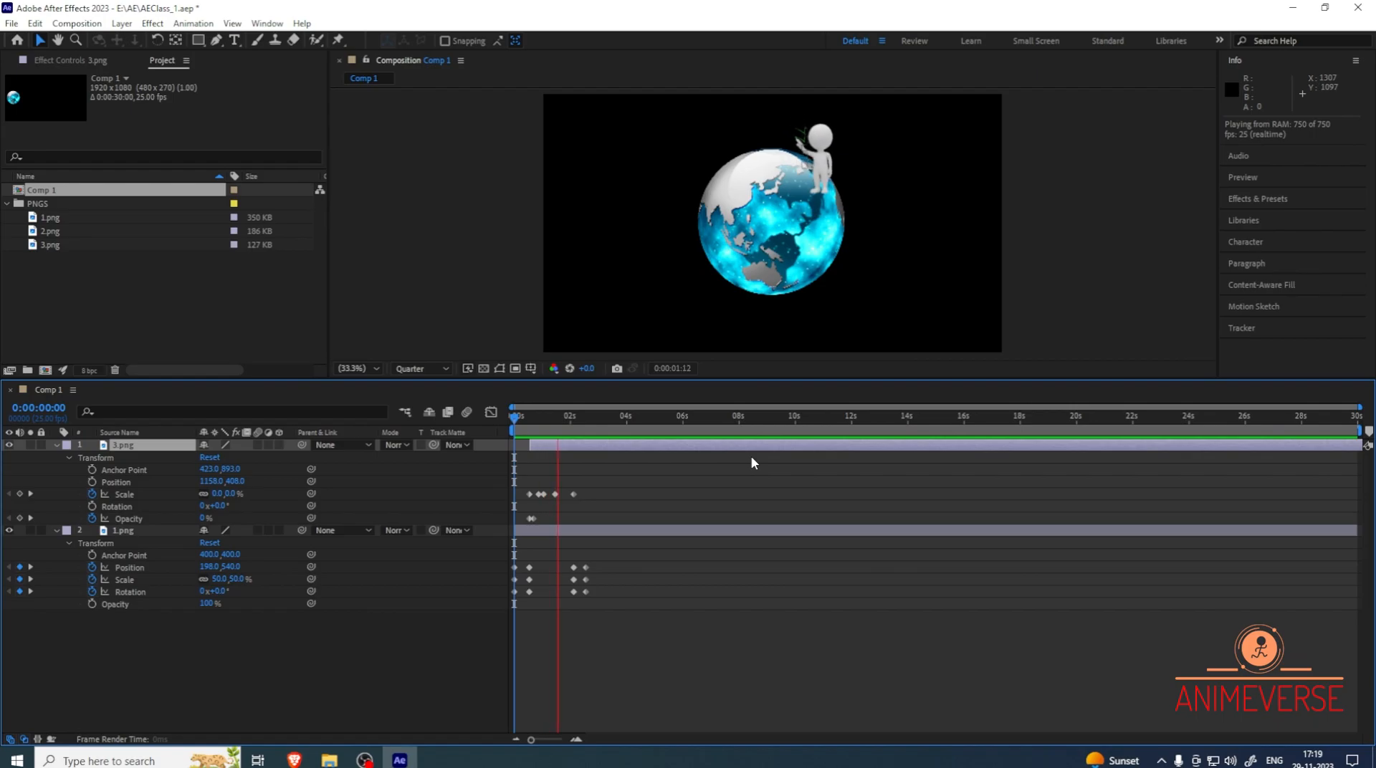
Stretch all keyframes of both layers to end at about 10 seconds, trim the start of layer 3.png to about 0:00:01:24, and preview
drag(634, 465, 510, 653)
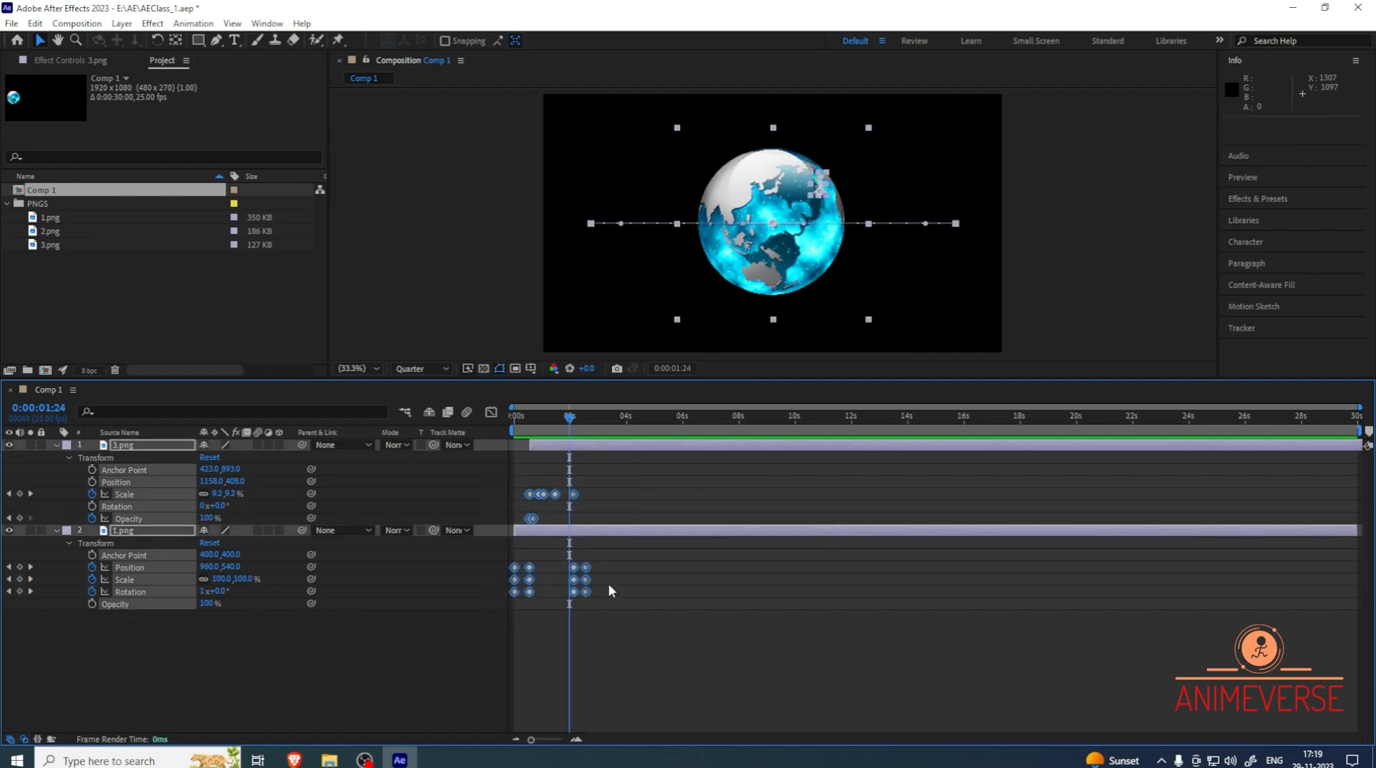
drag(586, 595, 803, 608)
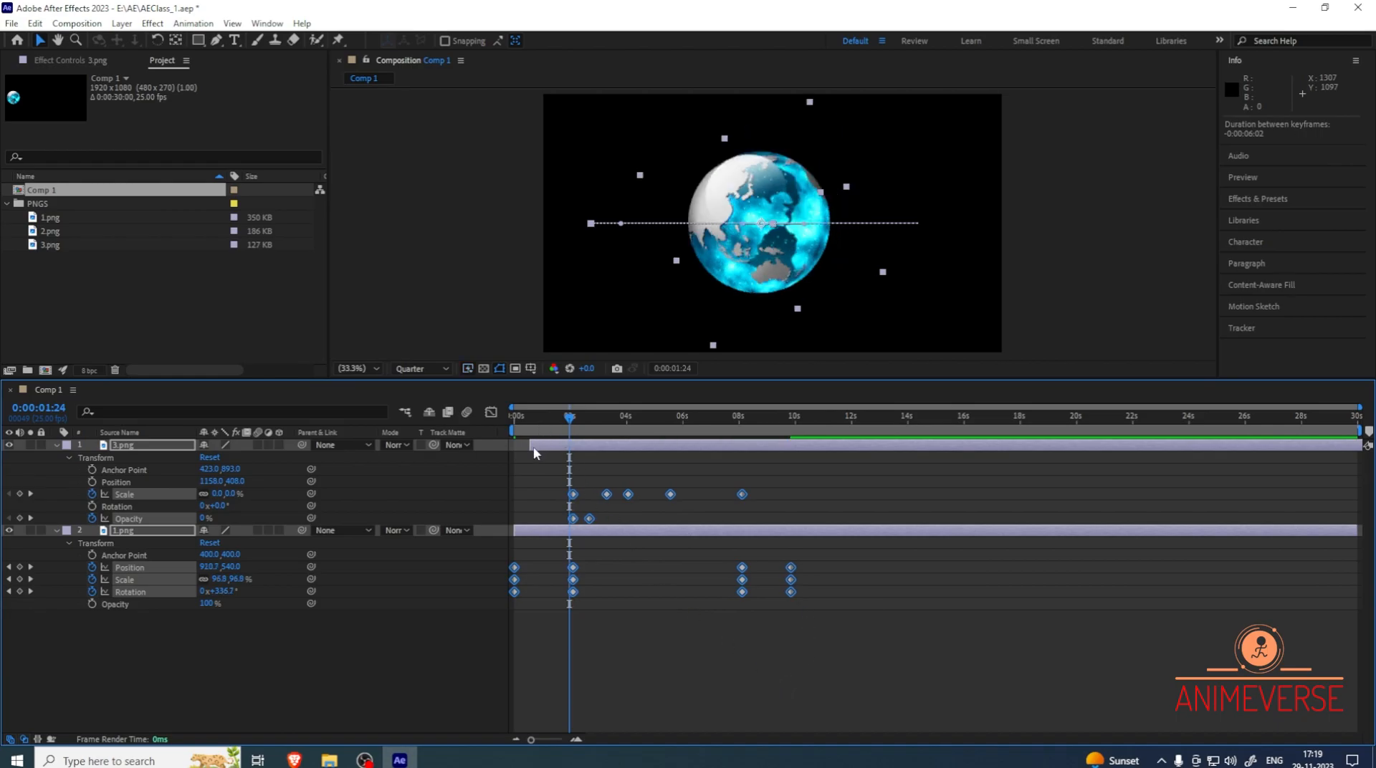
drag(531, 445, 567, 448)
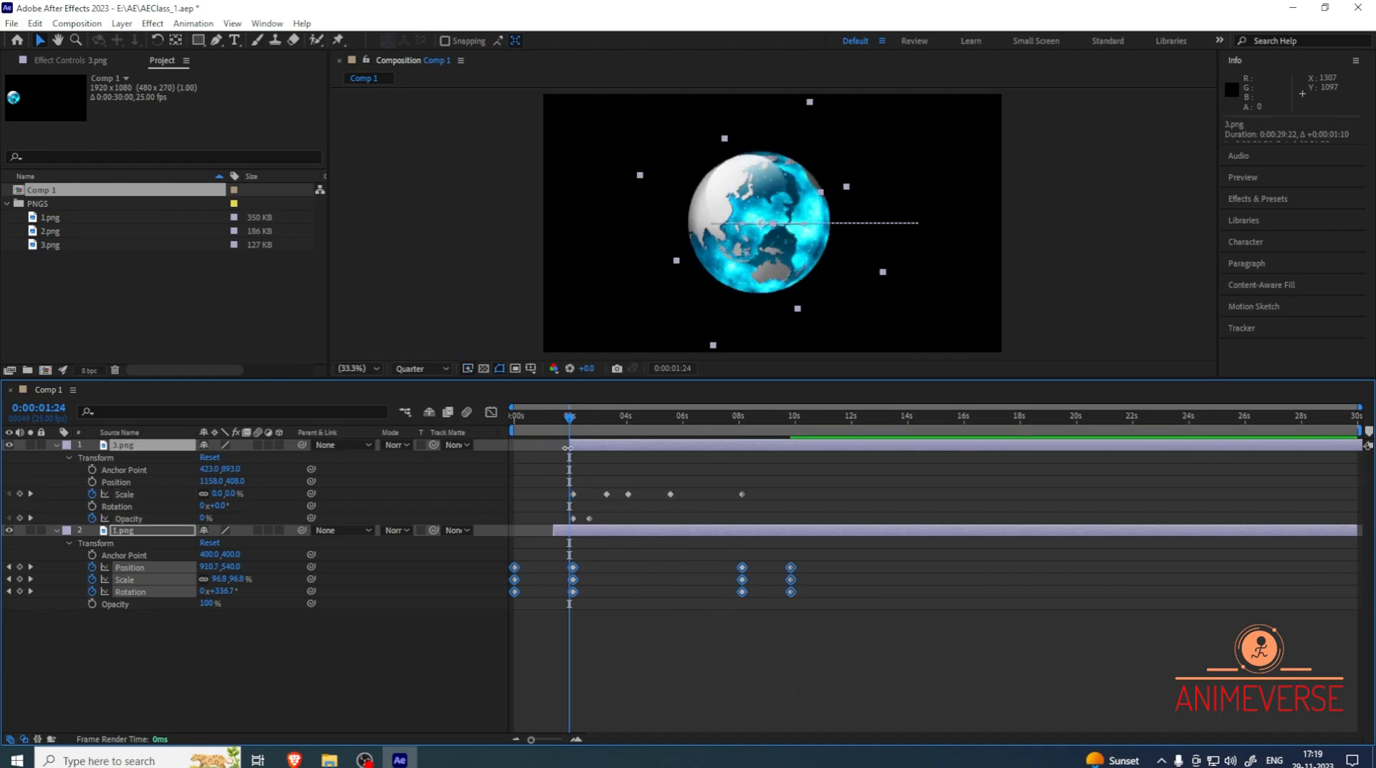
key(ctrl+z)
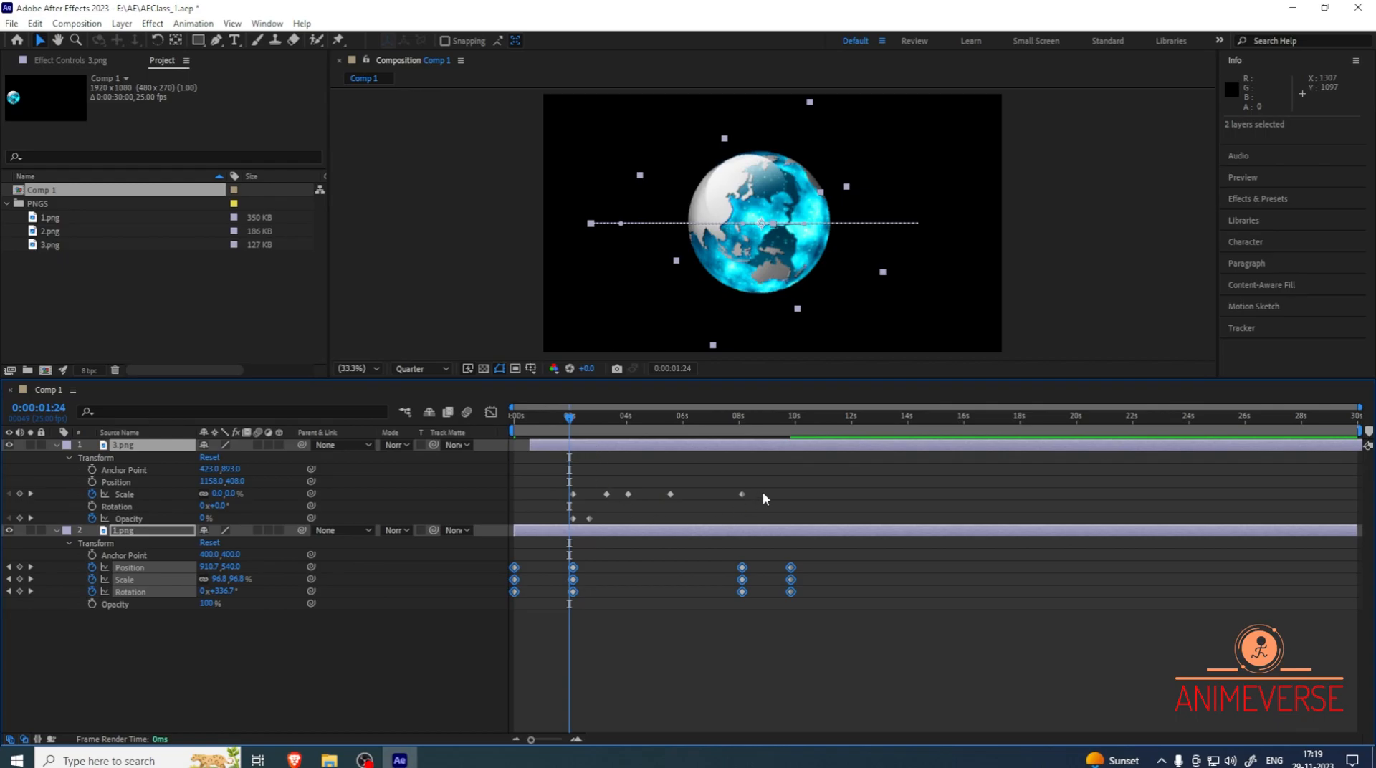
click(762, 492)
click(532, 446)
drag(529, 445, 571, 445)
key(space)
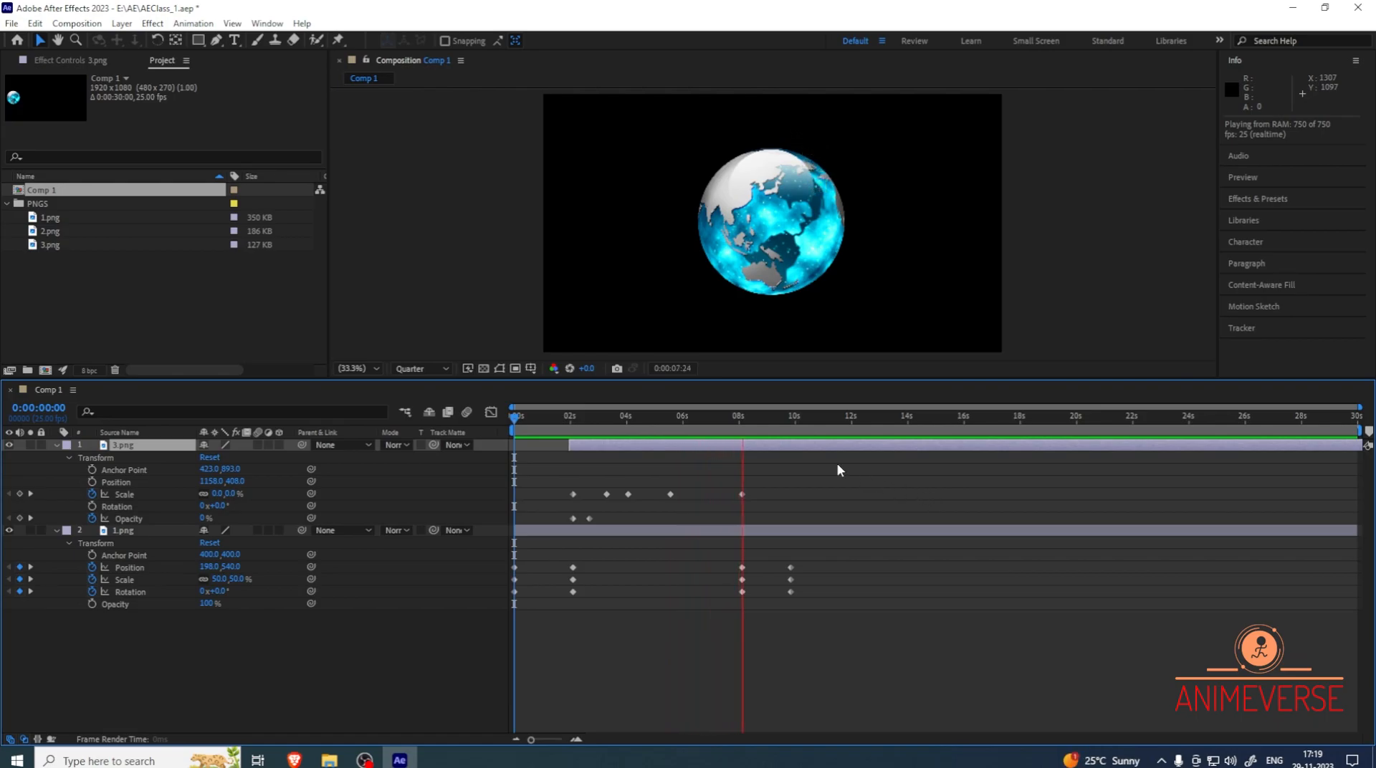
Scrub through the figure's animation between about 2 and 8 seconds and select the Scale keyframes of layer 3.png
drag(764, 426, 582, 448)
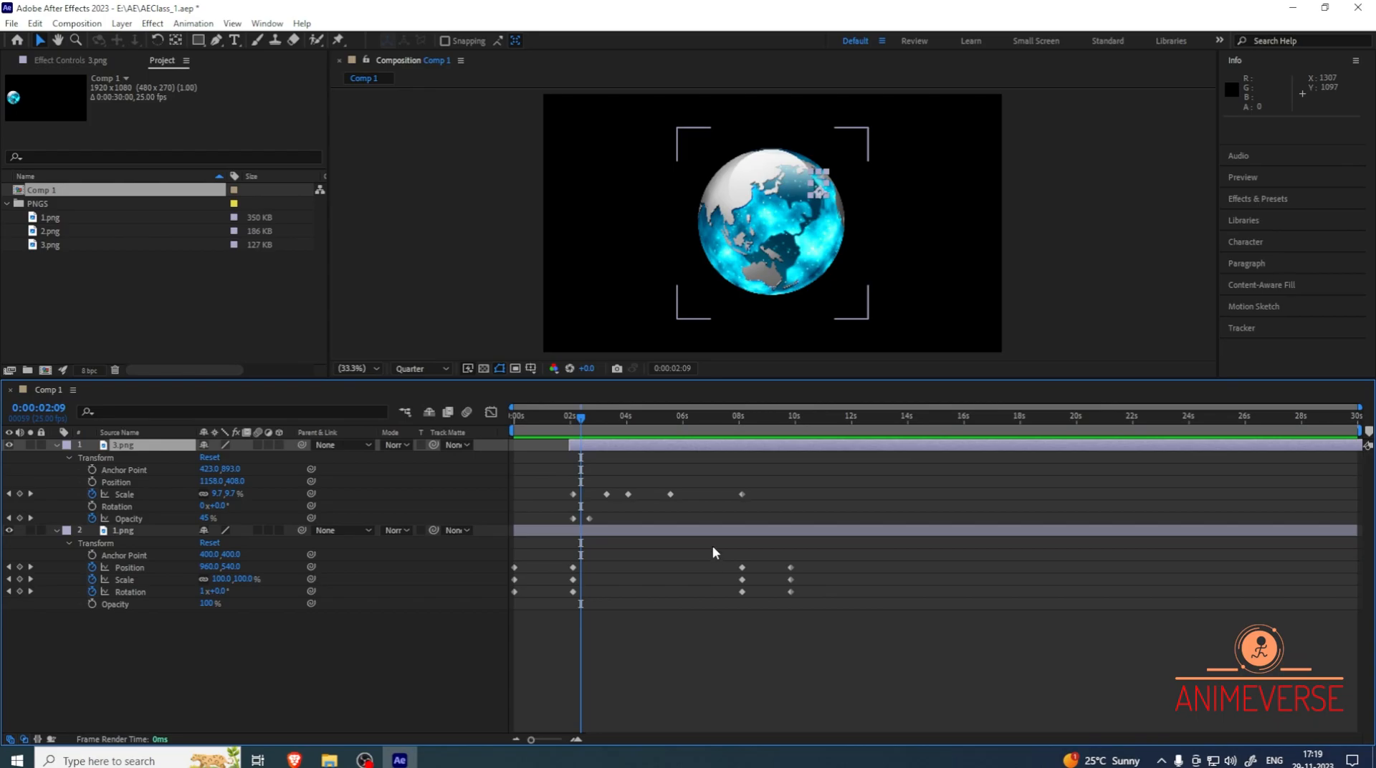
drag(584, 420, 744, 445)
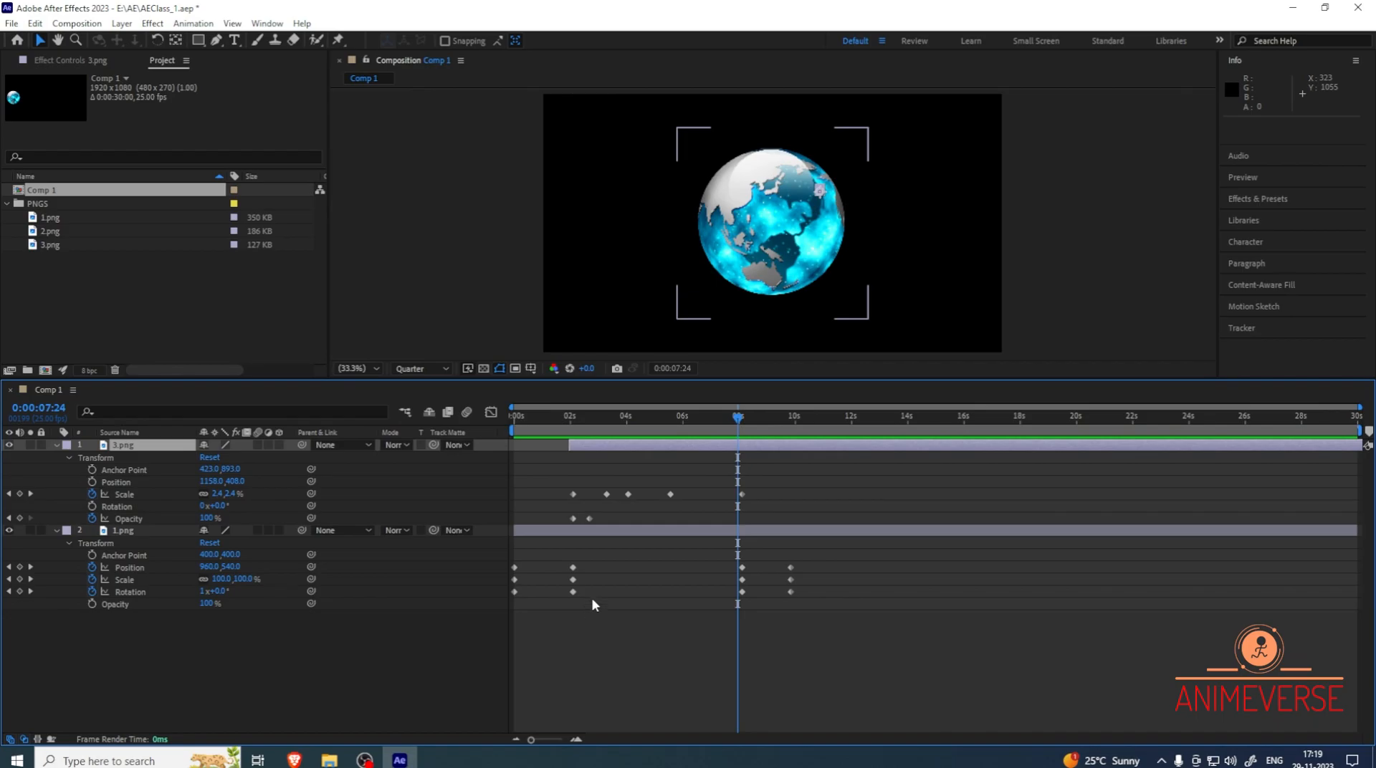
drag(738, 417, 693, 418)
drag(562, 477, 751, 503)
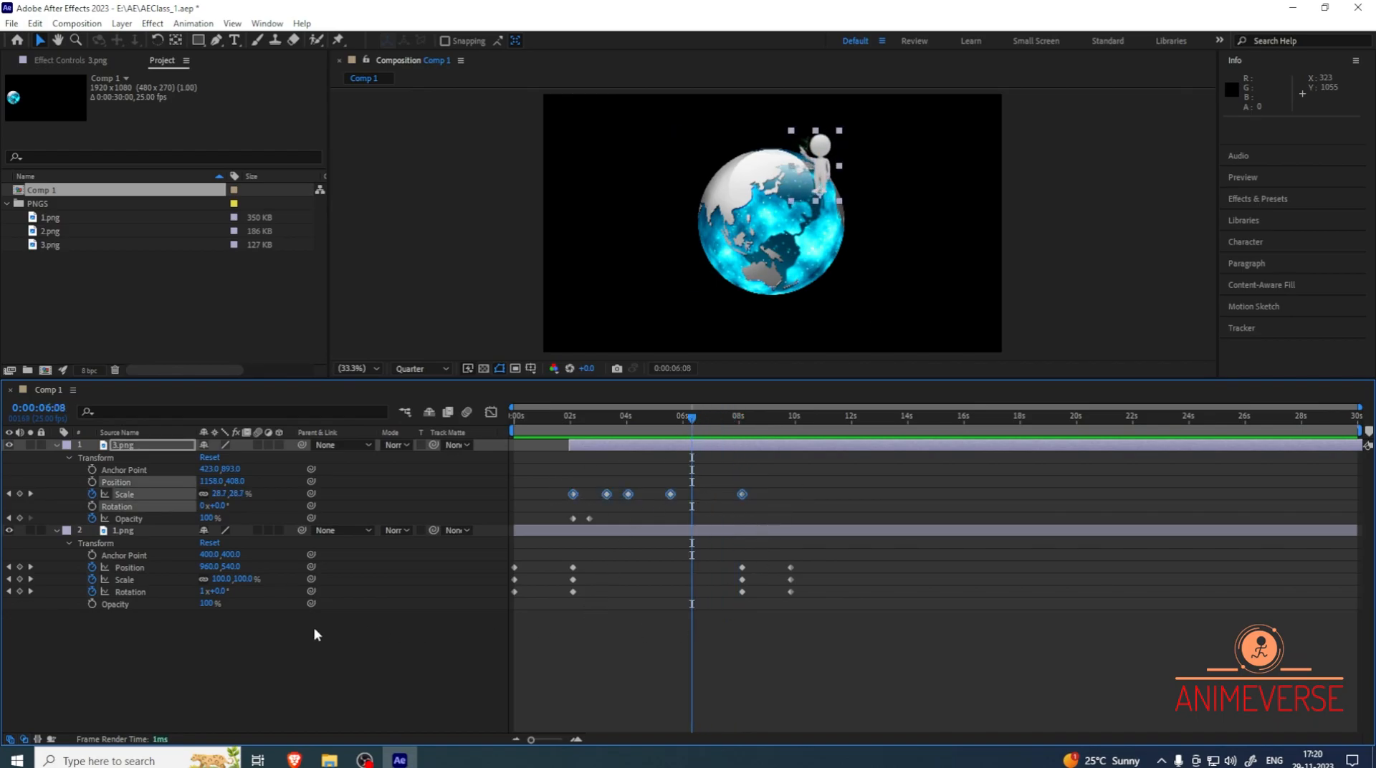
Delete layers 1.png and 3.png from Comp 1
click(199, 667)
click(120, 533)
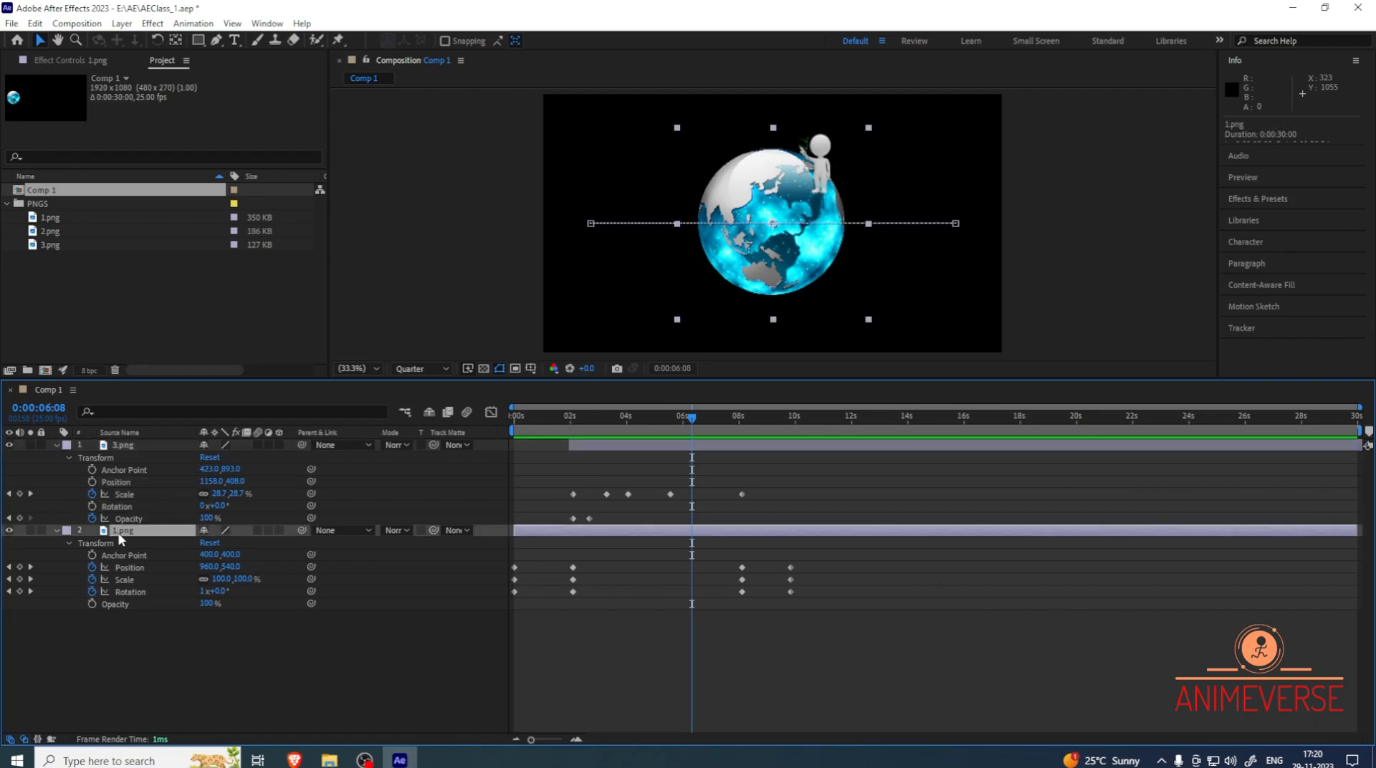
key(Delete)
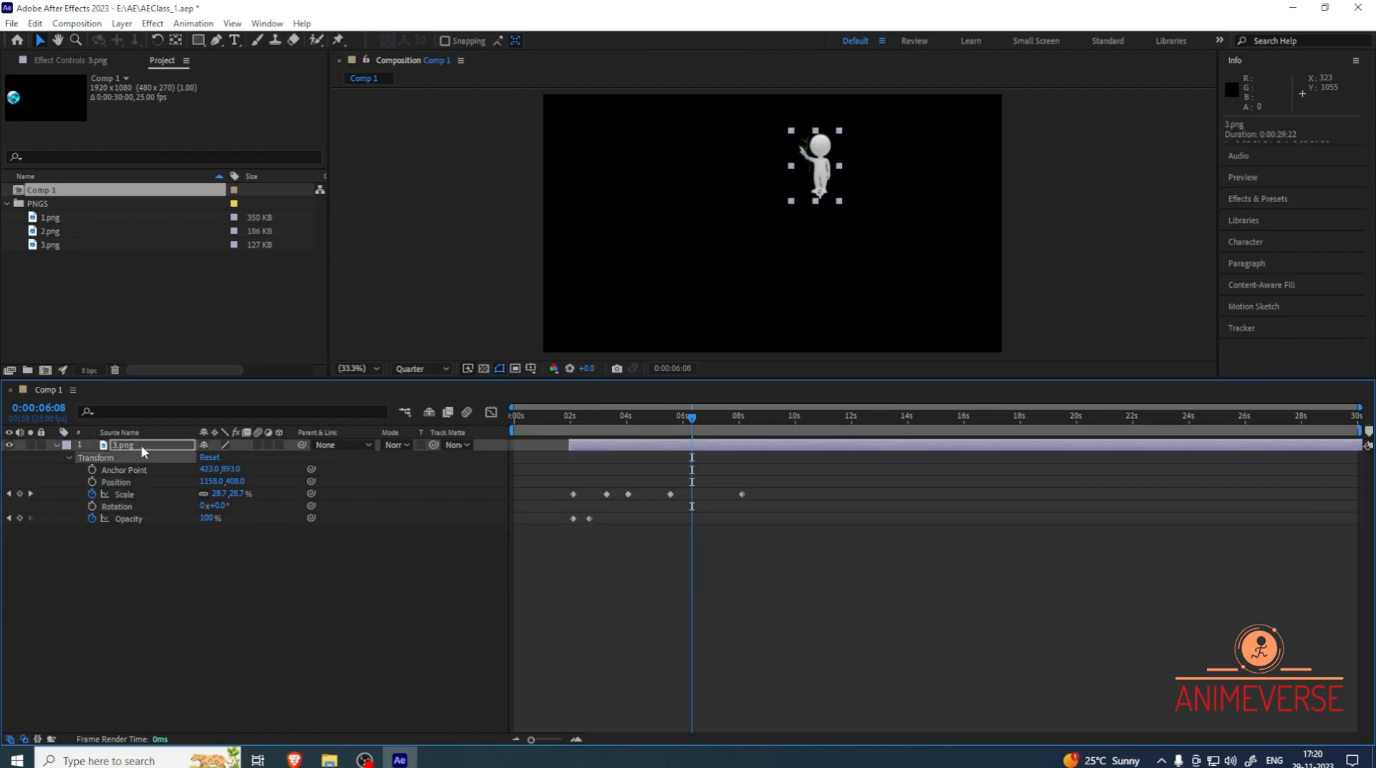
key(Delete)
Add 2.png from the PNGS folder to Comp 1 as a layer and reveal its Transform properties
click(65, 245)
click(65, 233)
drag(81, 231, 109, 544)
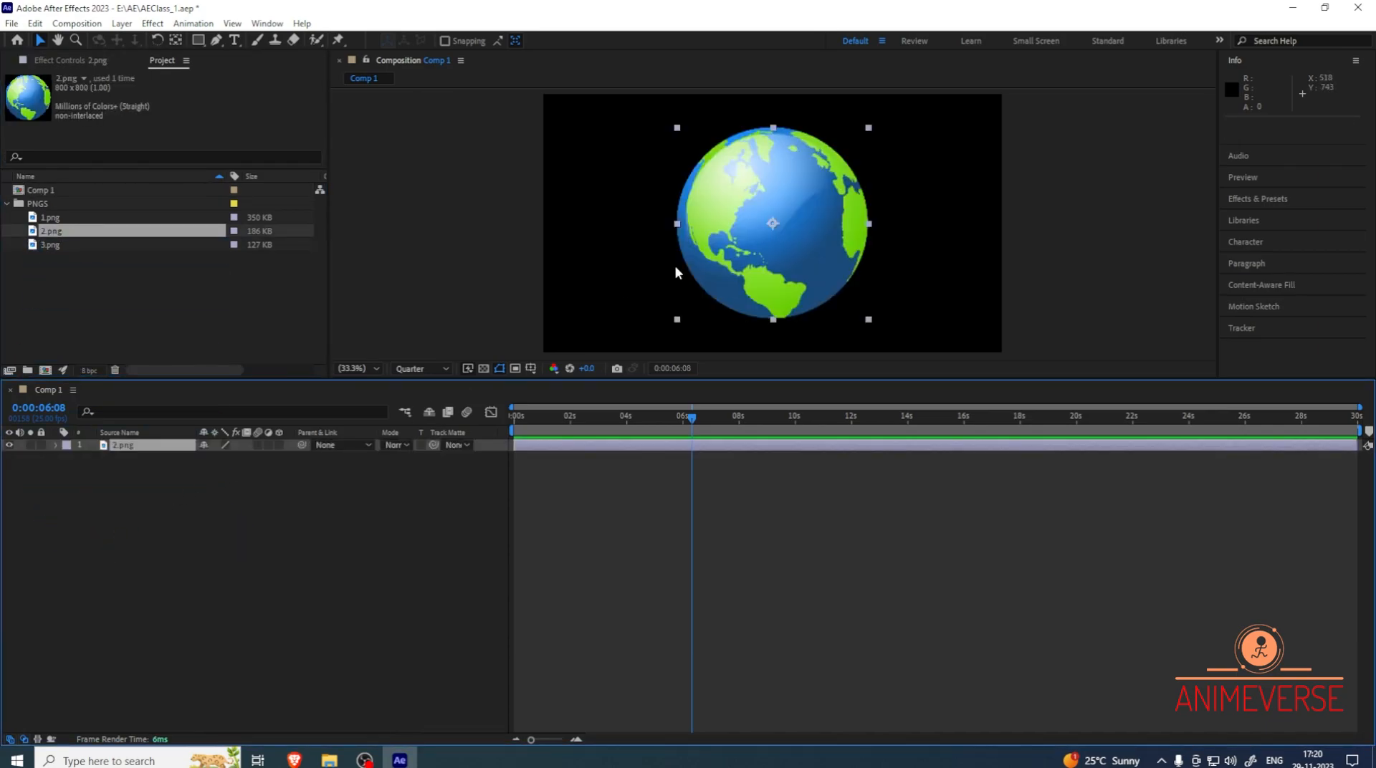
click(66, 465)
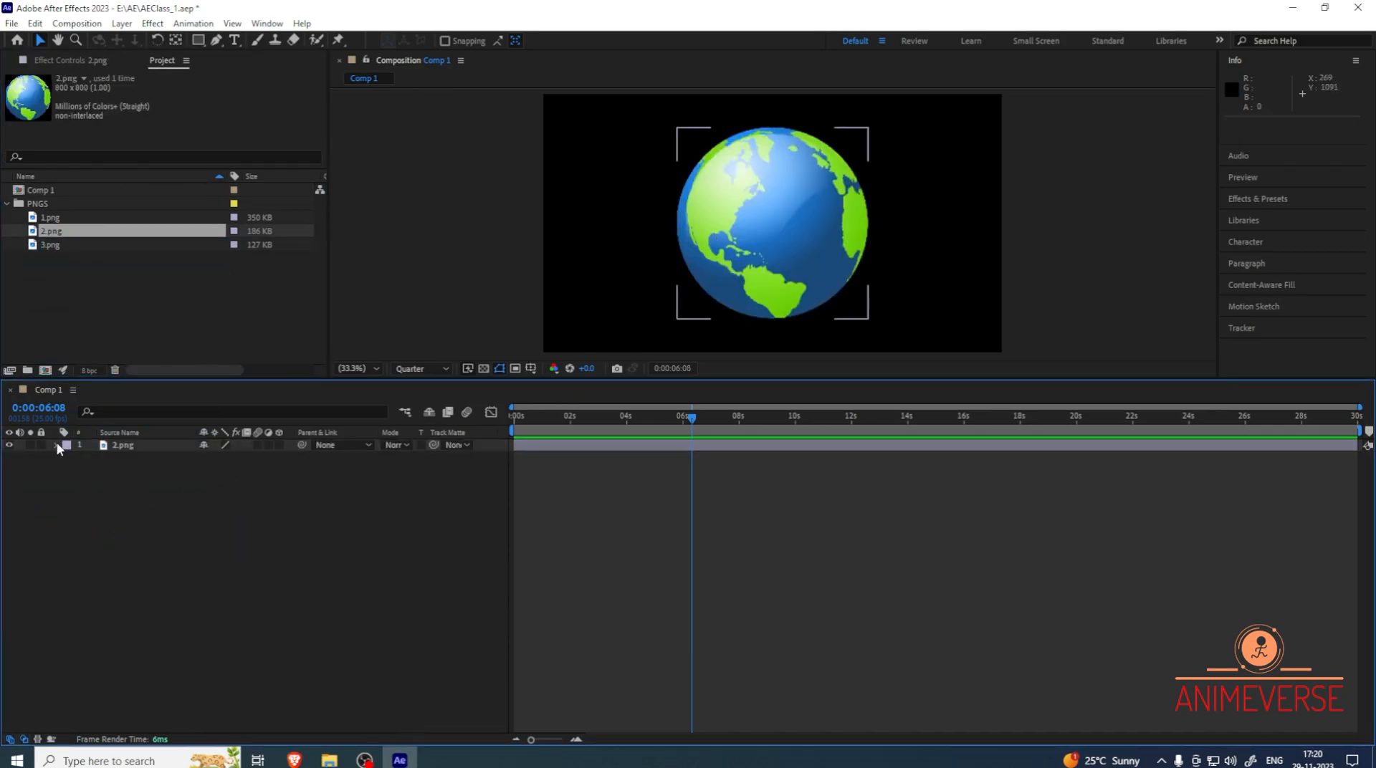
click(69, 459)
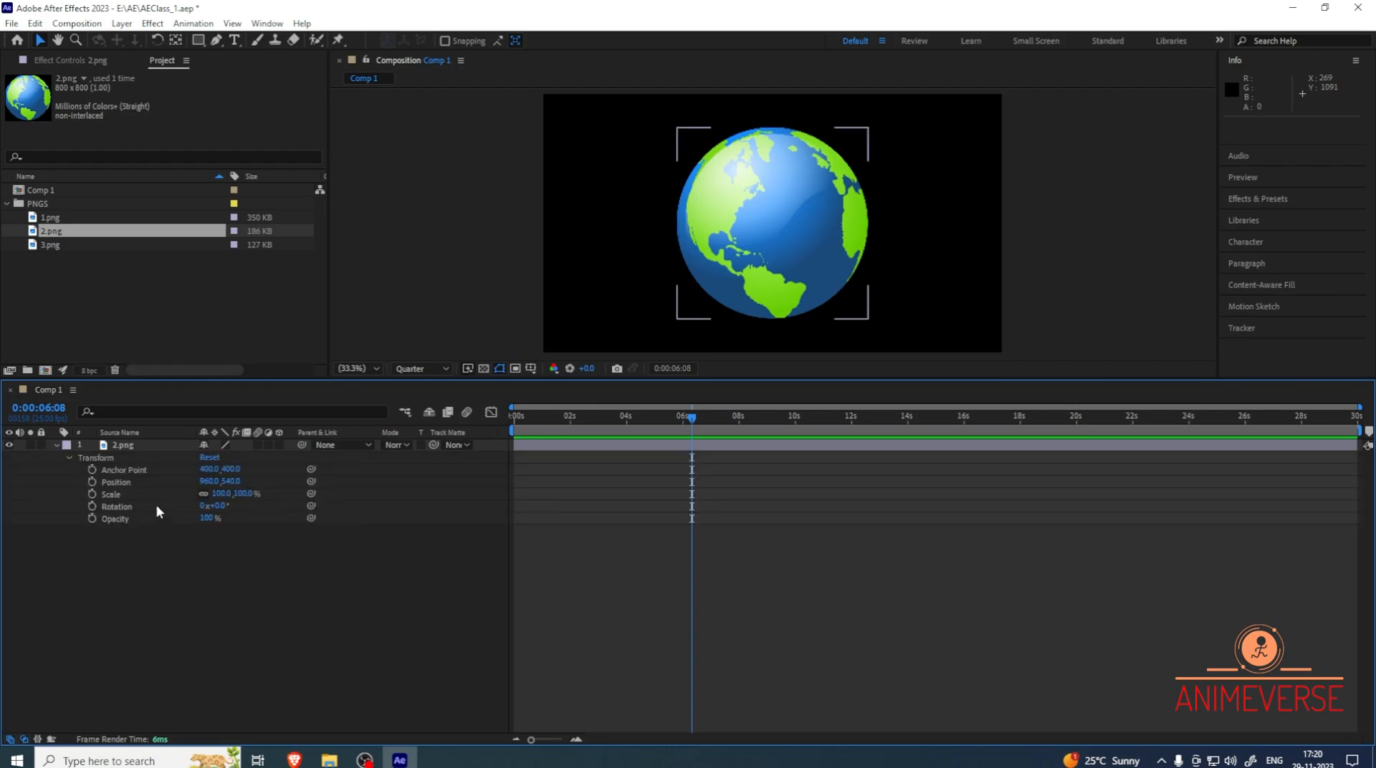
Scale layer 2.png to 34% and move it to the upper-left corner of the frame at position 192, 192
drag(220, 501, 162, 483)
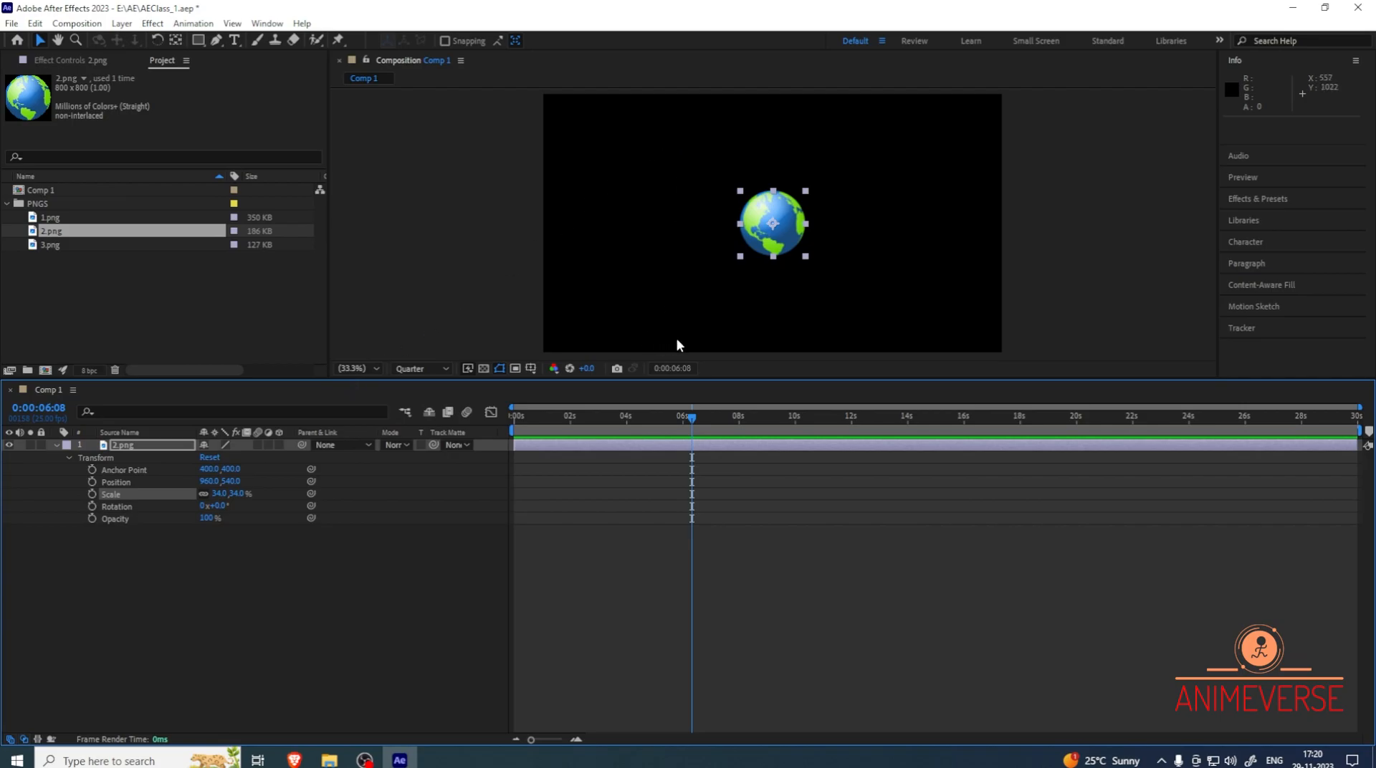
drag(784, 221, 600, 138)
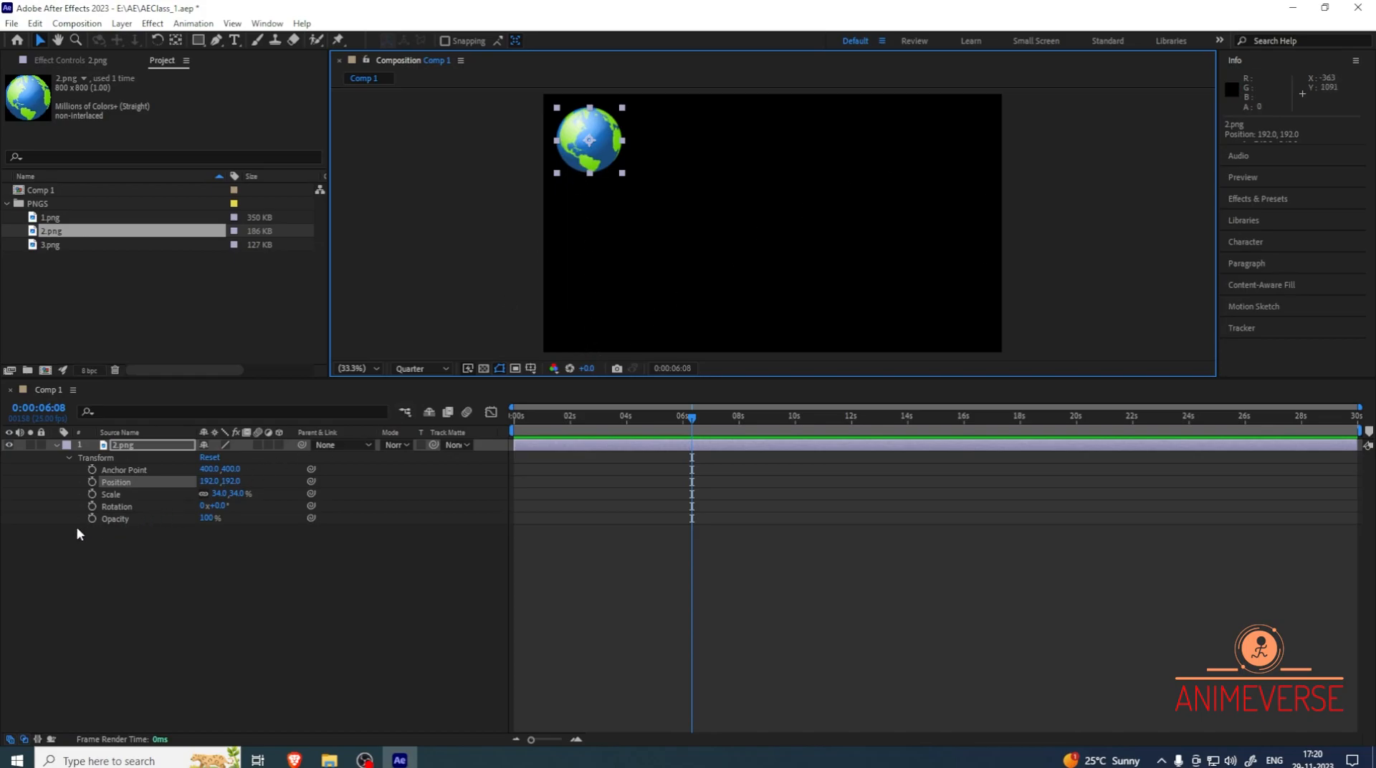
Create a Position keyframe for layer 2.png and move it to 0:00:00:00, with the current time at the start
click(91, 481)
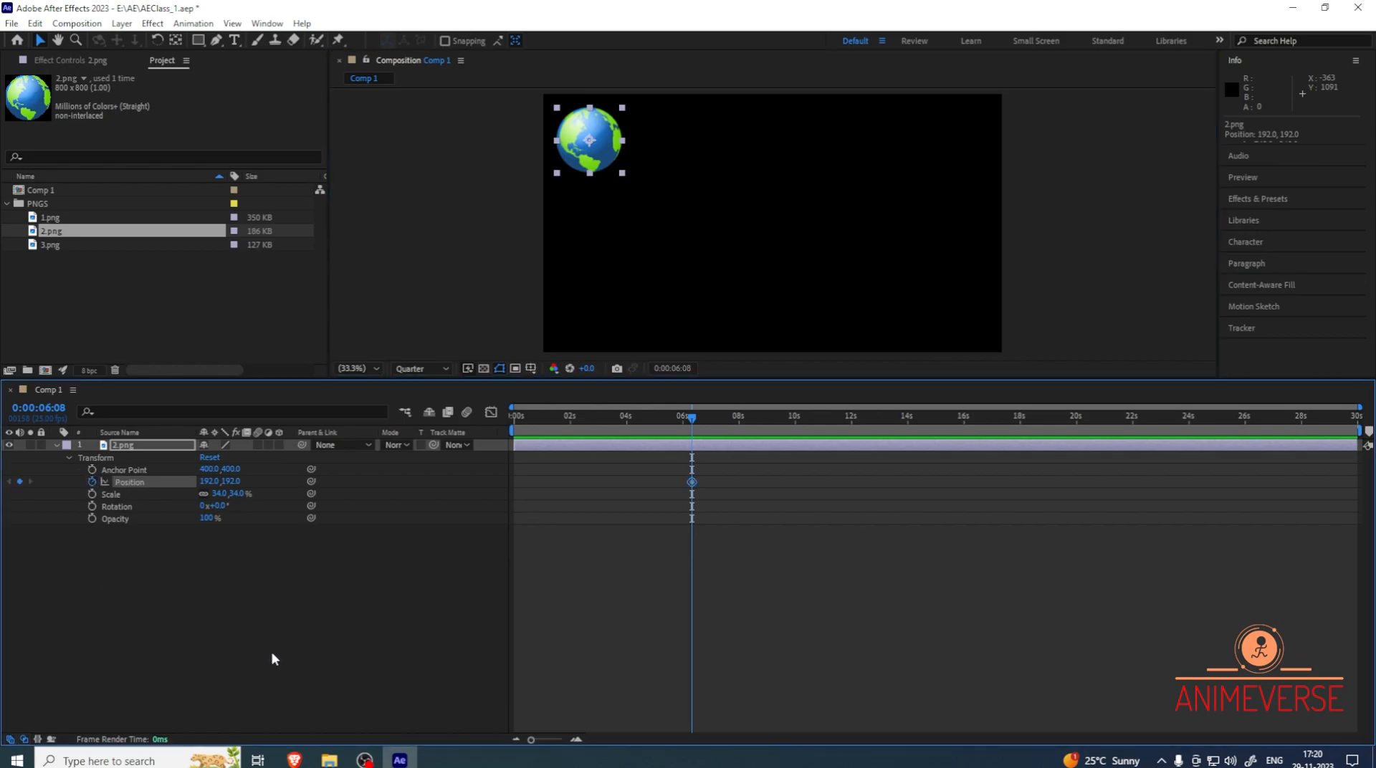
drag(722, 470, 582, 545)
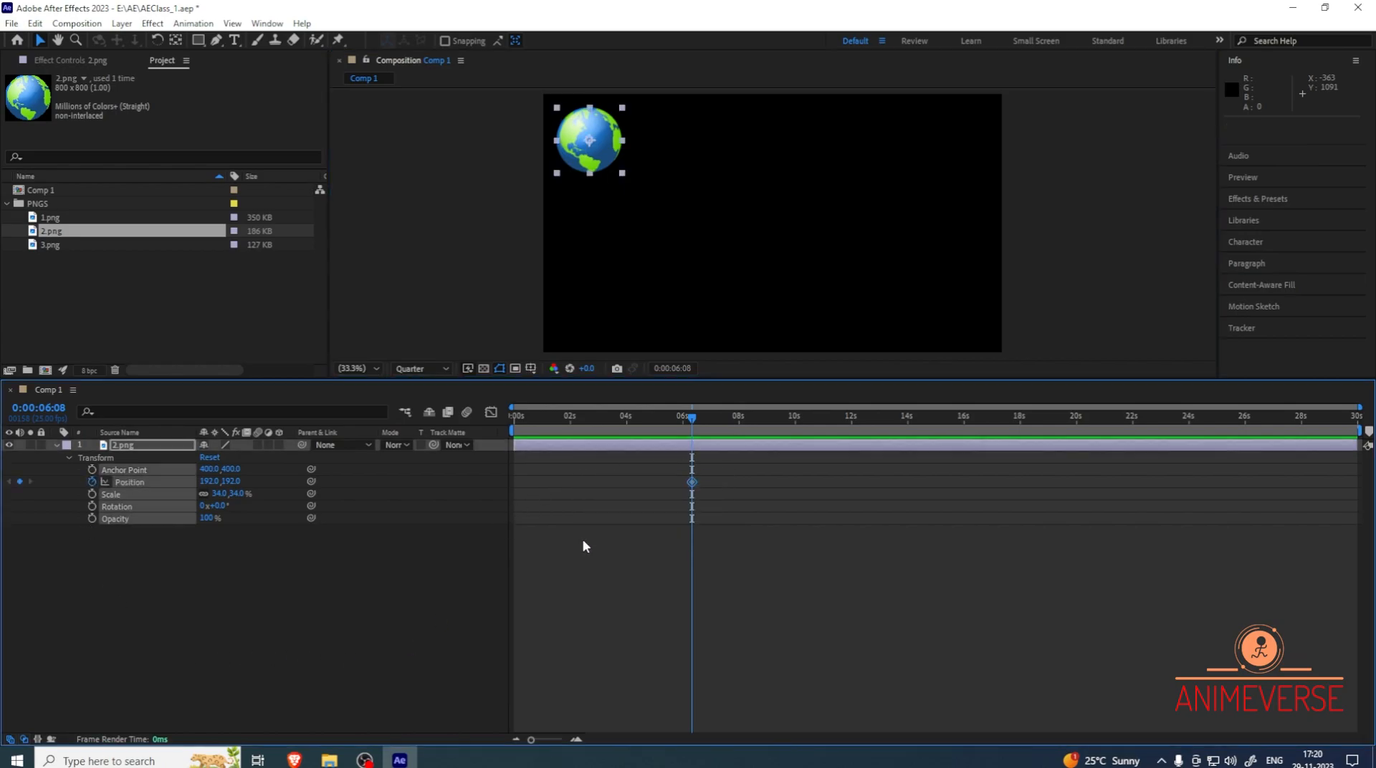
drag(692, 483, 515, 483)
drag(684, 416, 513, 416)
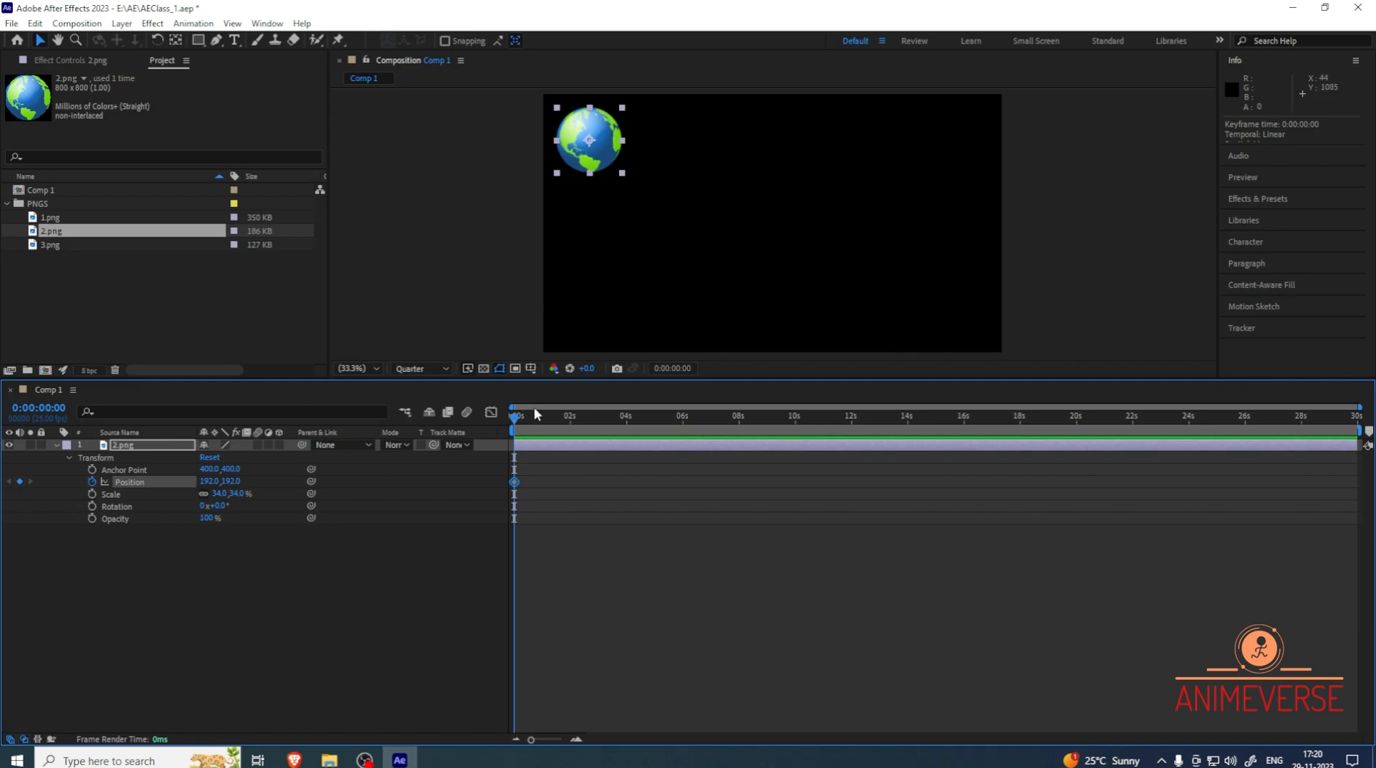
Keyframe layer 2.png at the frame's lower right (1695, 864) at about 2 seconds and its upper right (1728, 198) at 0:00:04:01
drag(525, 429, 568, 423)
drag(609, 164, 968, 326)
drag(569, 416, 628, 423)
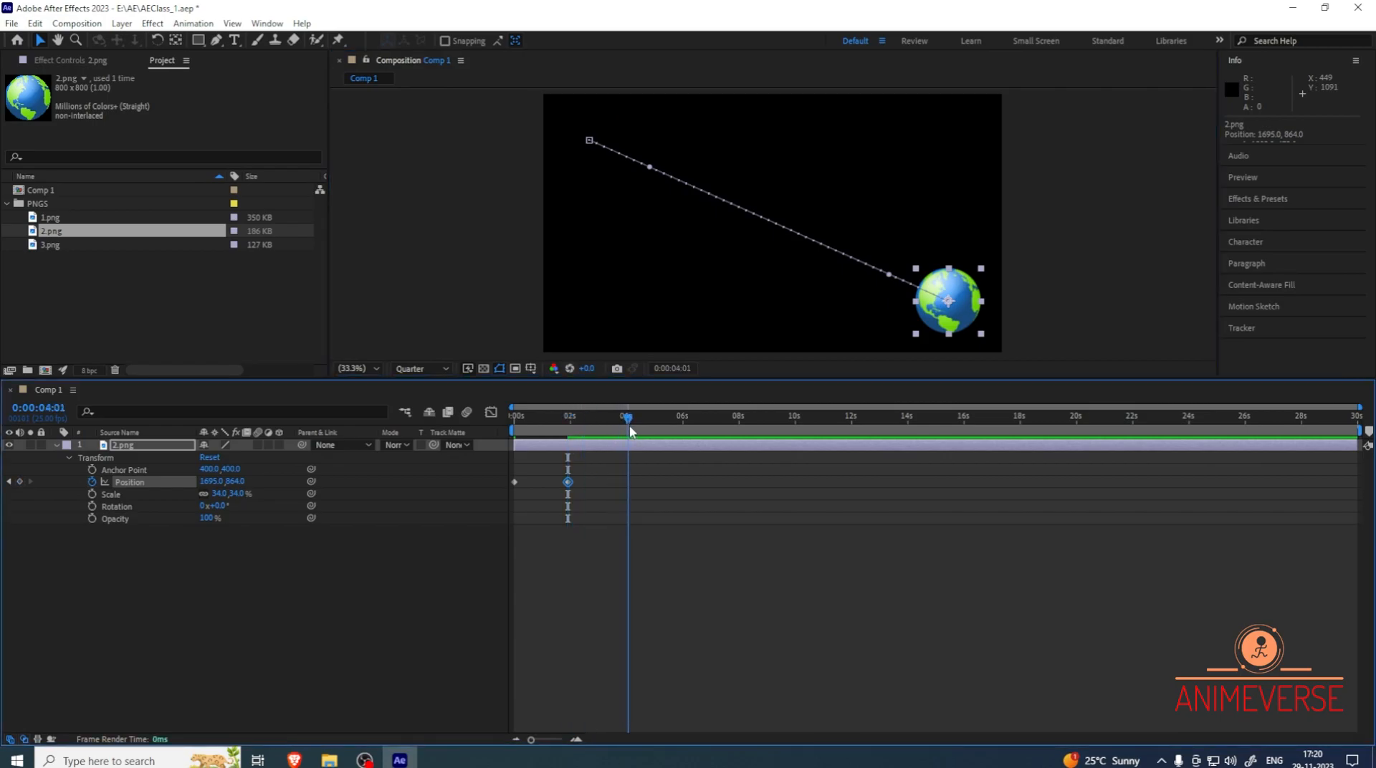
drag(955, 327, 964, 168)
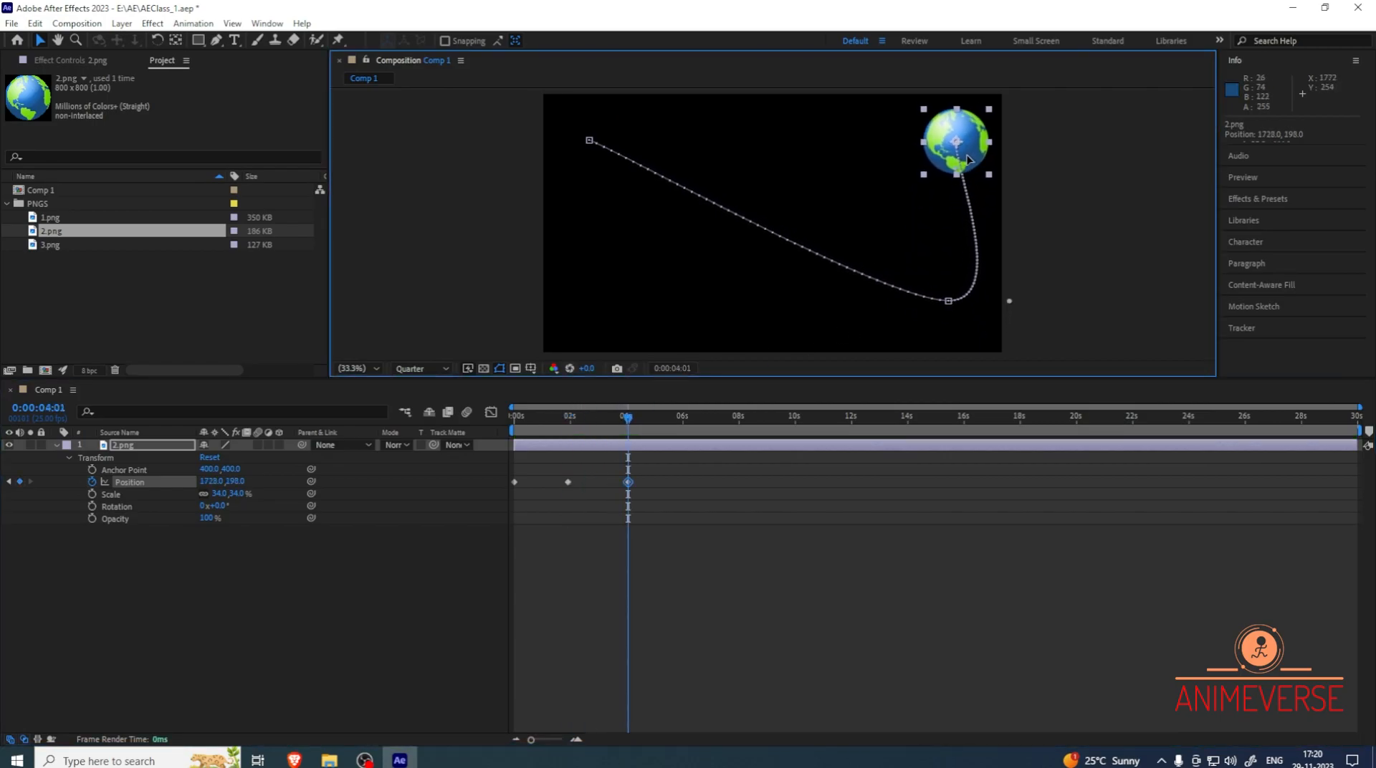
Keyframe layer 2.png at position 270, 861 at 0:00:06:01 and at 996, 189 at 0:00:07:24, and preview the motion
drag(627, 424, 684, 423)
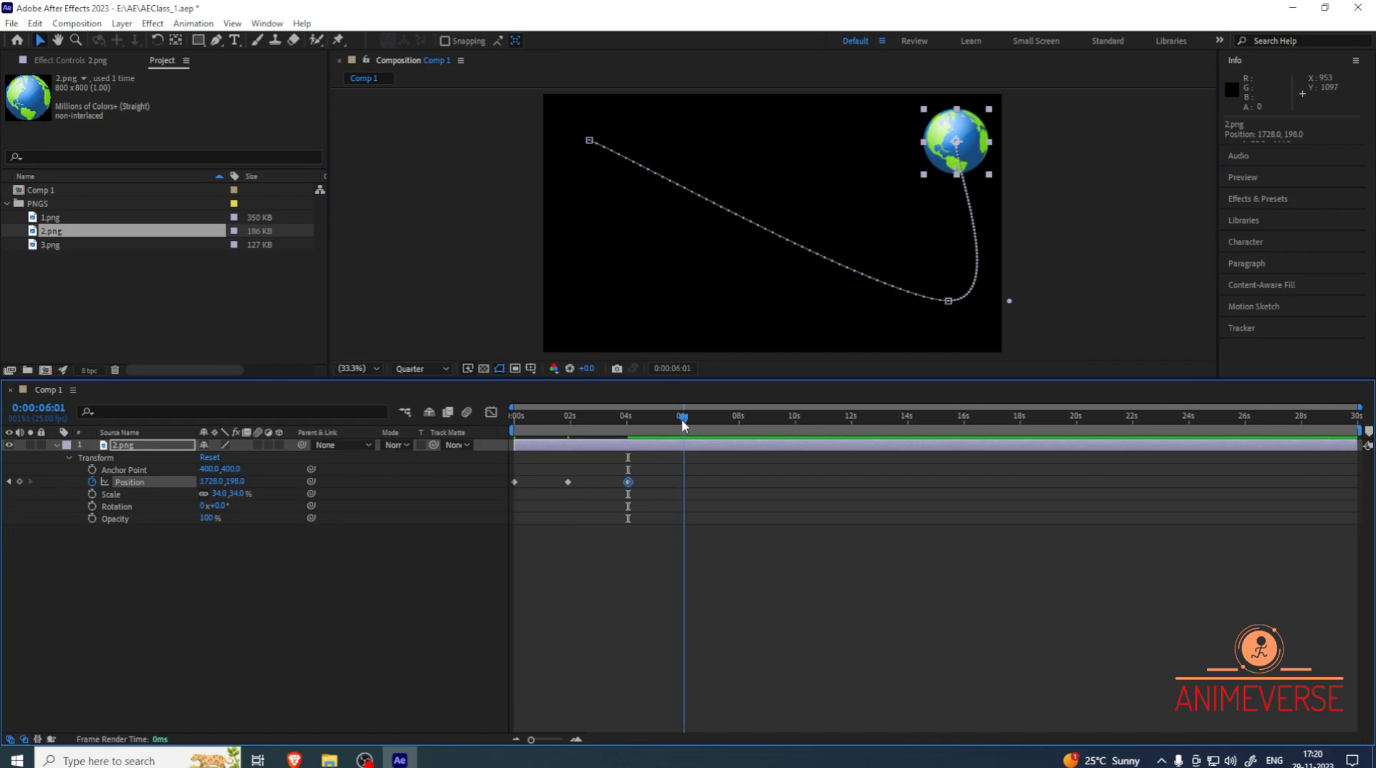
drag(941, 140, 593, 310)
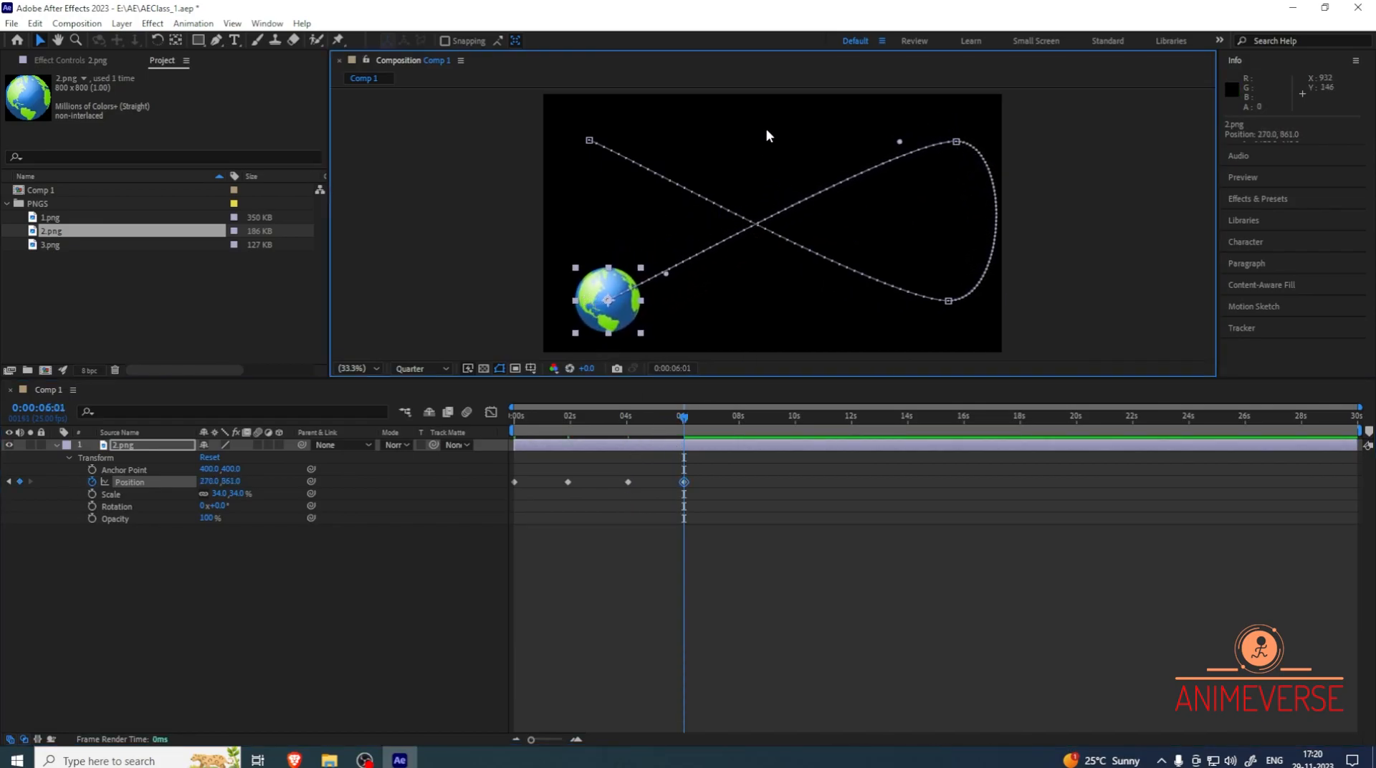
drag(684, 423, 737, 423)
drag(602, 314, 774, 154)
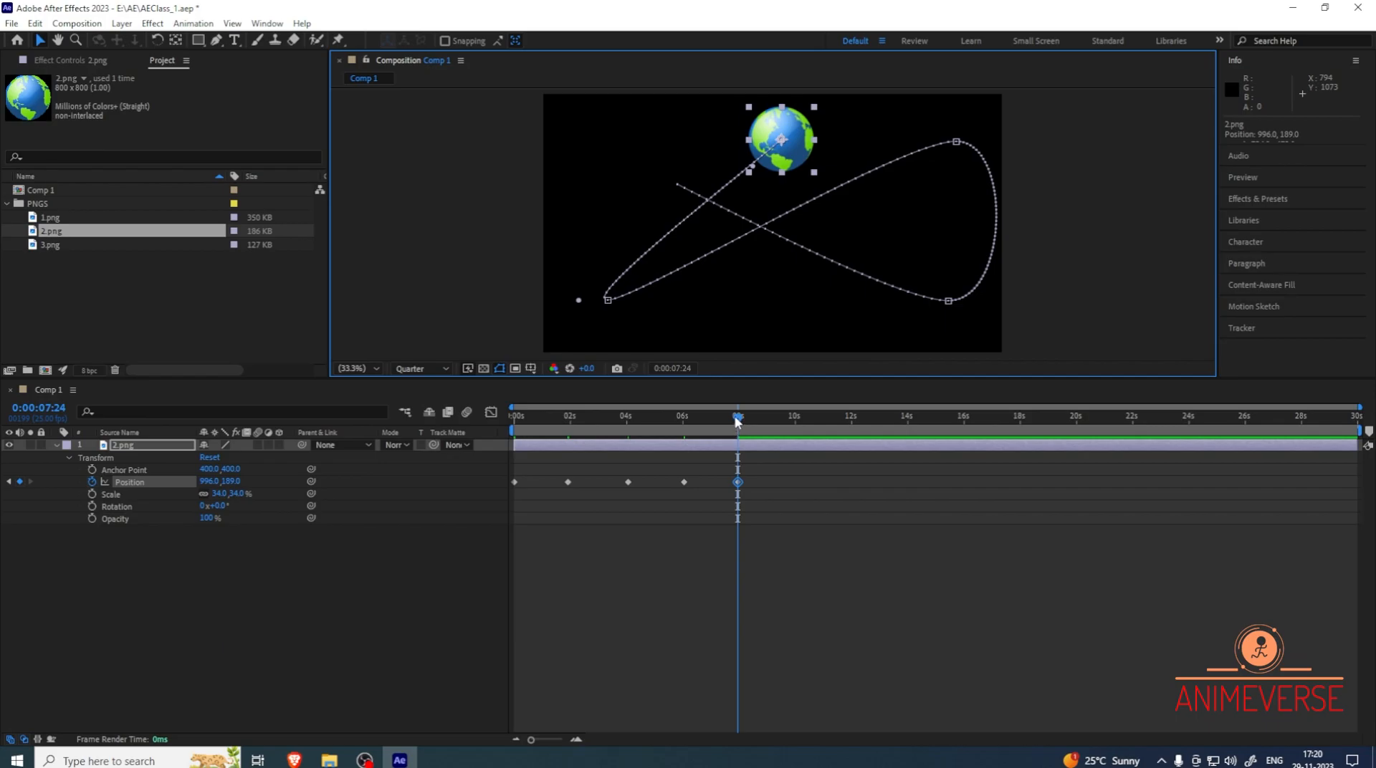
key(space)
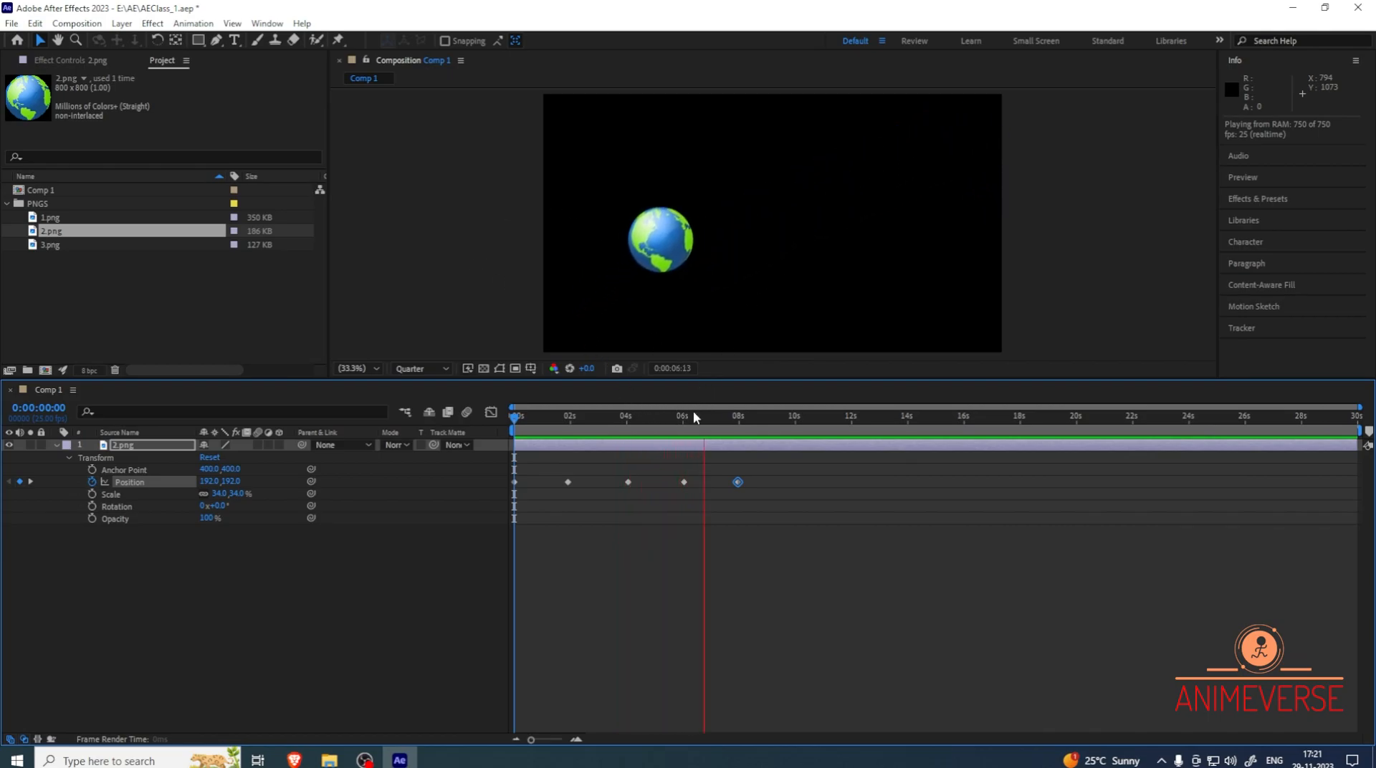
Reshape the motion path of layer 2.png by moving its last point, at 0:00:07:24, to position 720, 150
drag(692, 416, 538, 415)
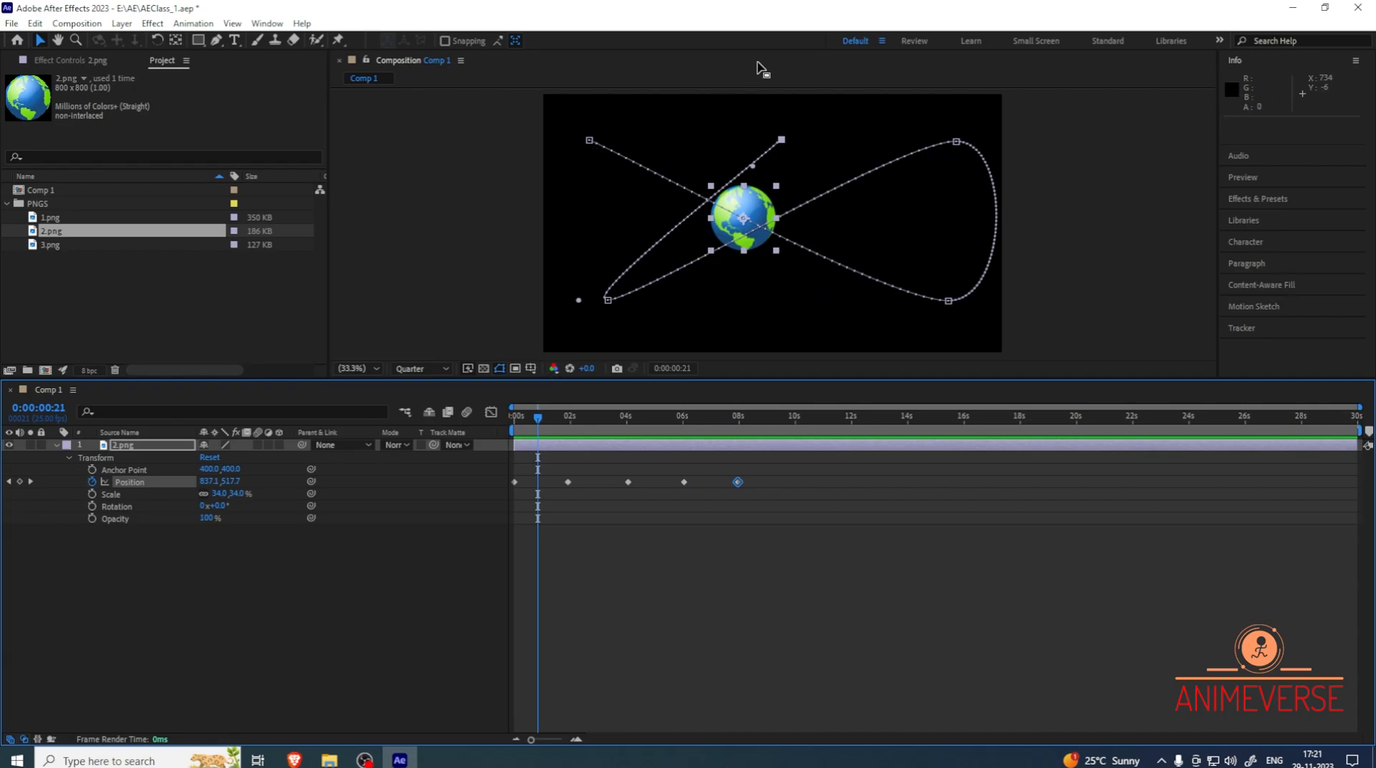
click(781, 140)
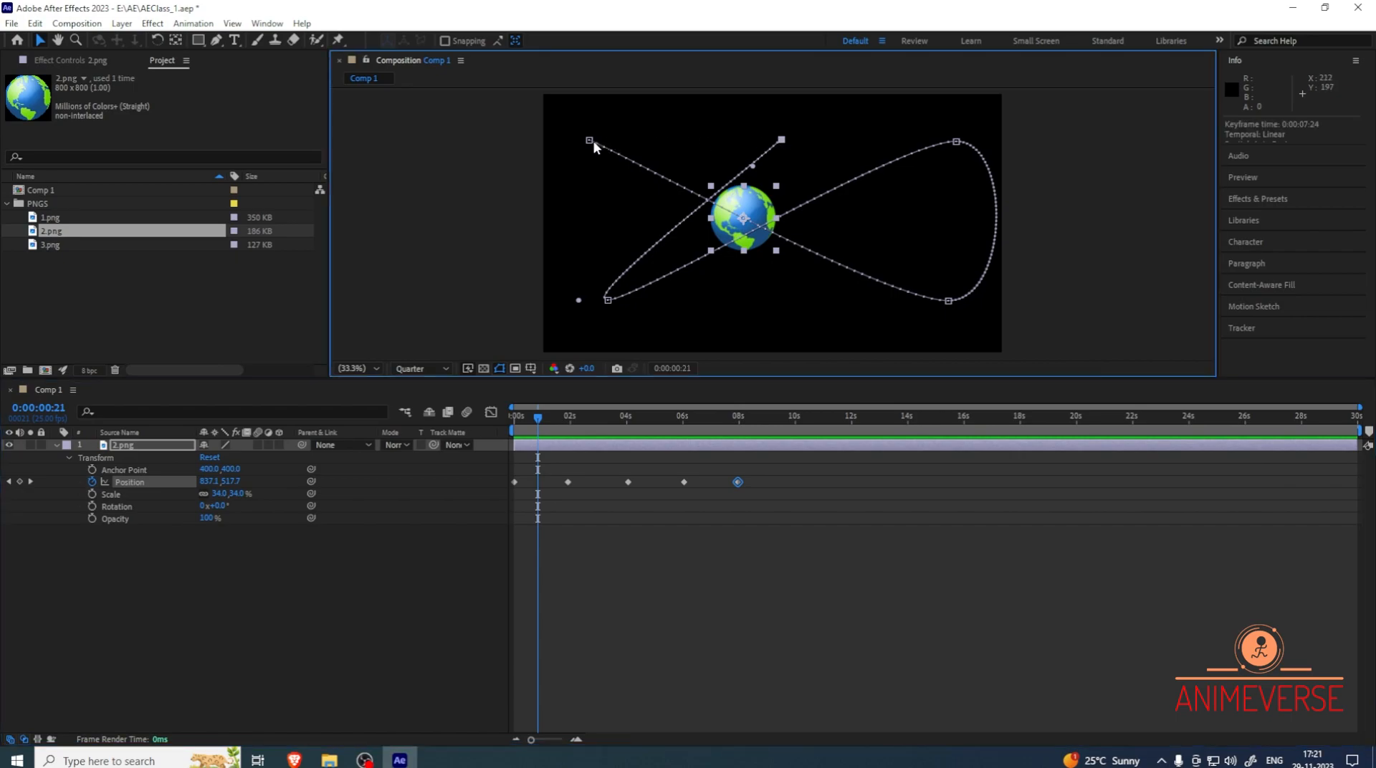
click(608, 301)
click(948, 302)
drag(781, 141, 715, 133)
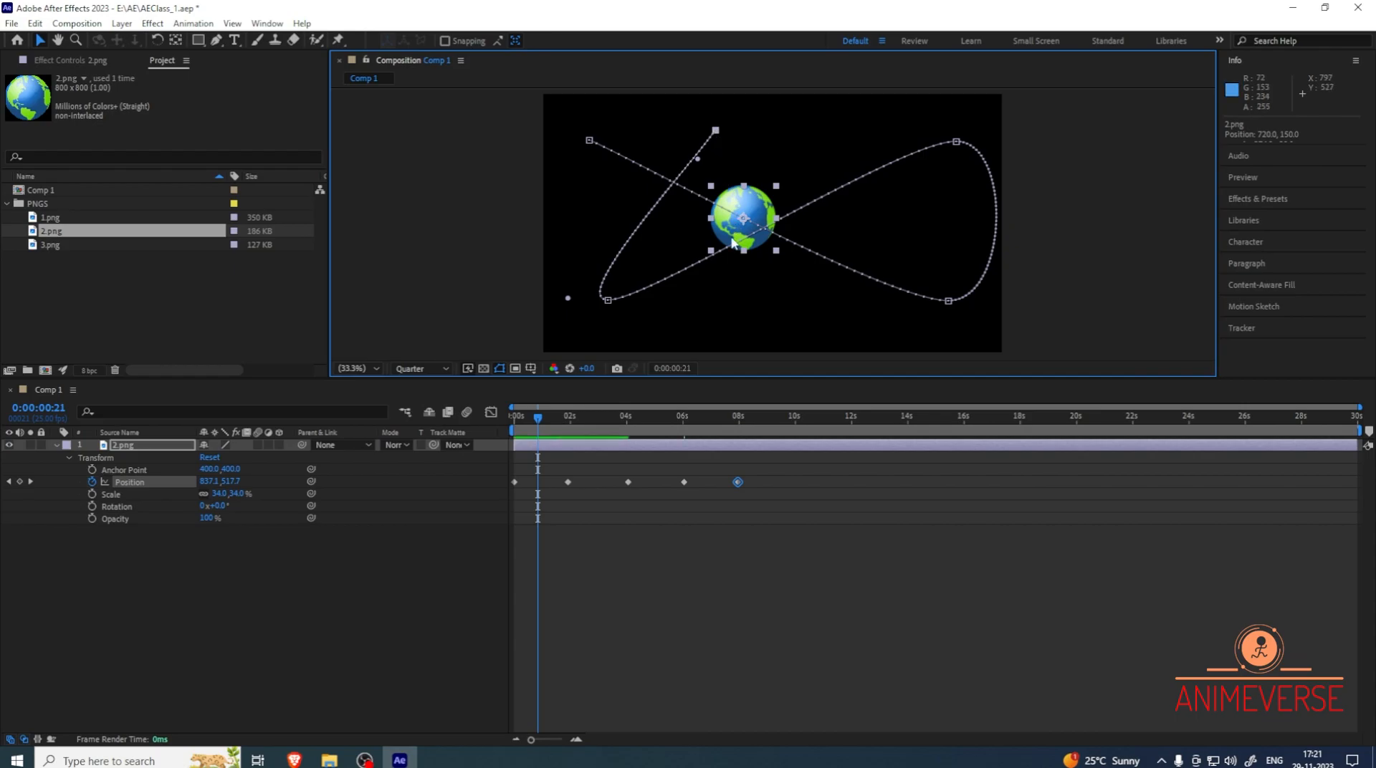
Move the motion path point at 0:00:04:01 to position 1437, 198 and check the globe's travel along the path
drag(532, 422, 556, 390)
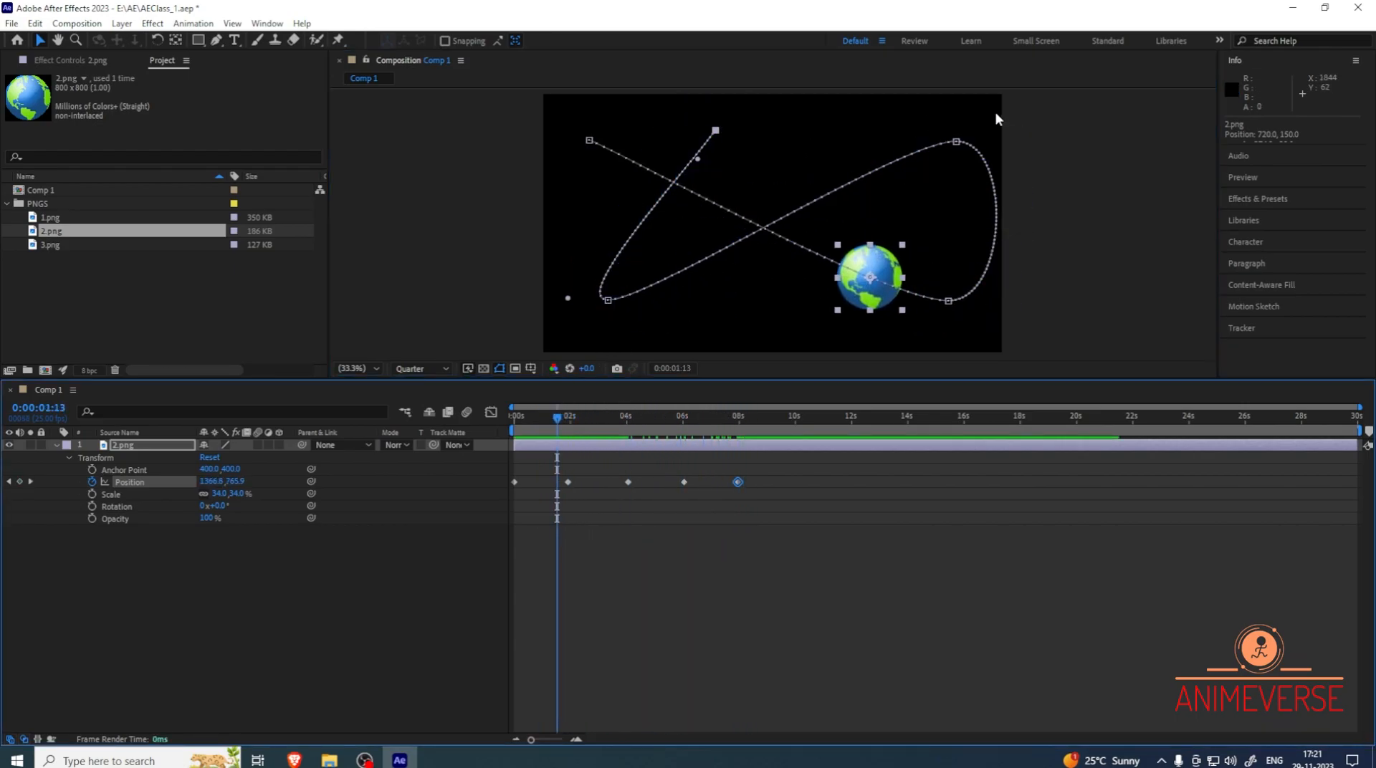
drag(961, 142, 887, 142)
mouse_move(573, 426)
mouse_down()
mouse_move(692, 416)
mouse_move(559, 415)
mouse_move(591, 412)
mouse_move(559, 405)
mouse_up()
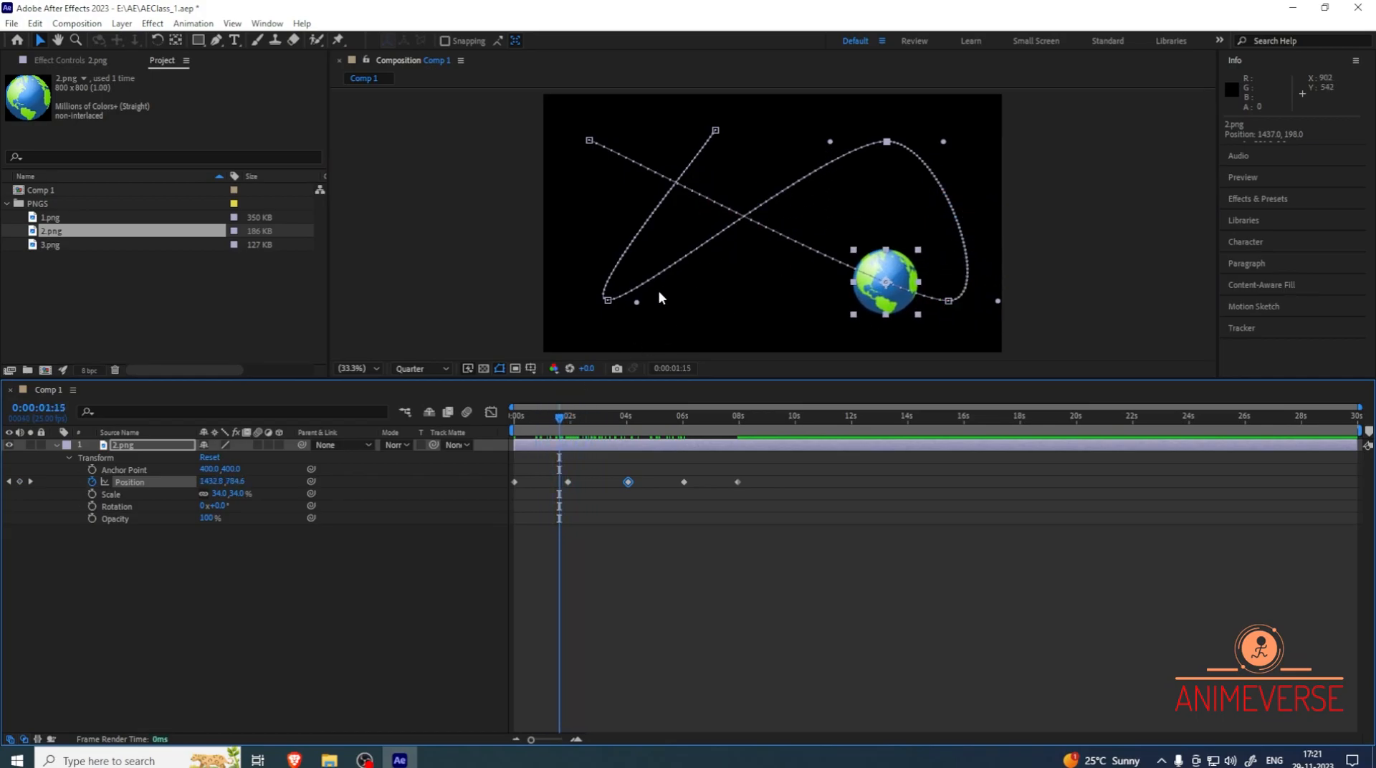
Bend the motion path of 2.png with the direction handles of the 0:00:07:24, 0:00:01:23 and first keyframes, and preview the motion
click(715, 132)
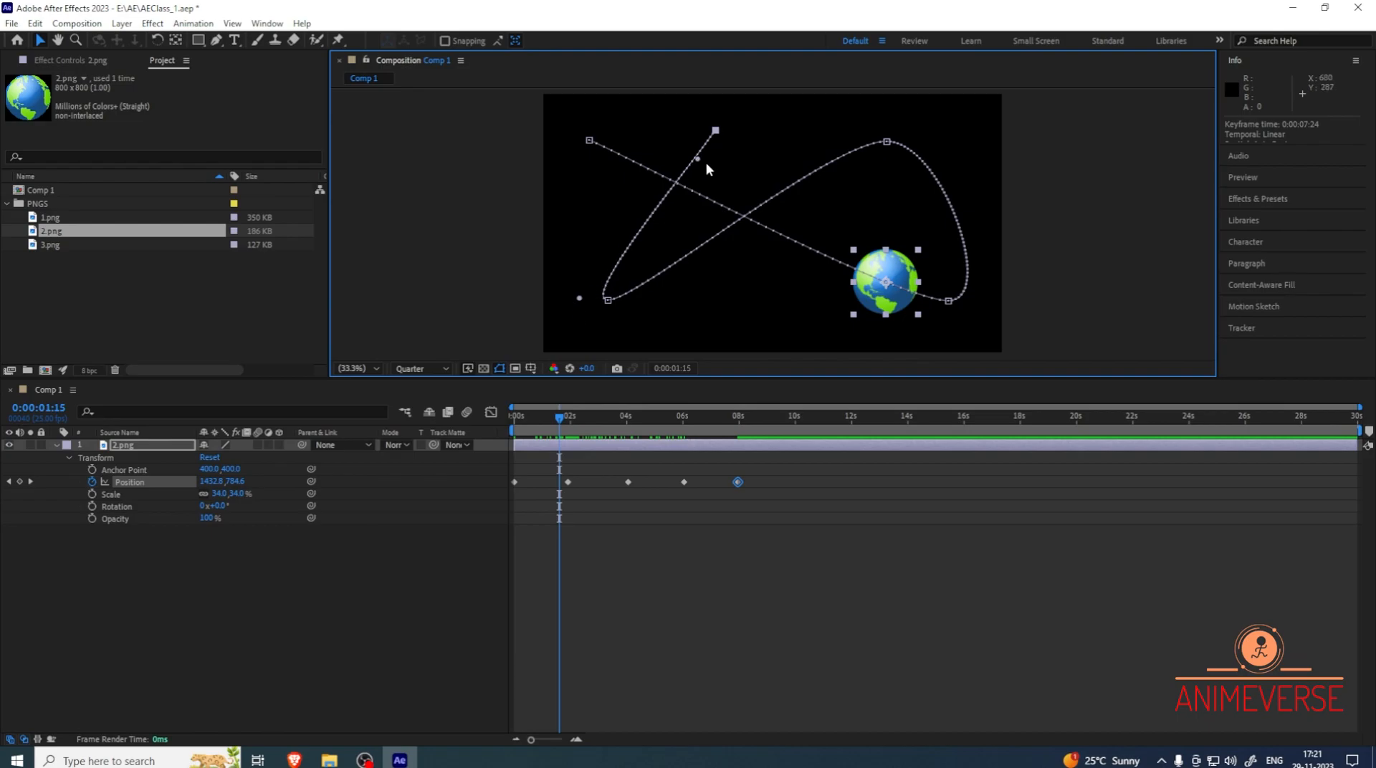
drag(697, 162, 585, 104)
click(948, 301)
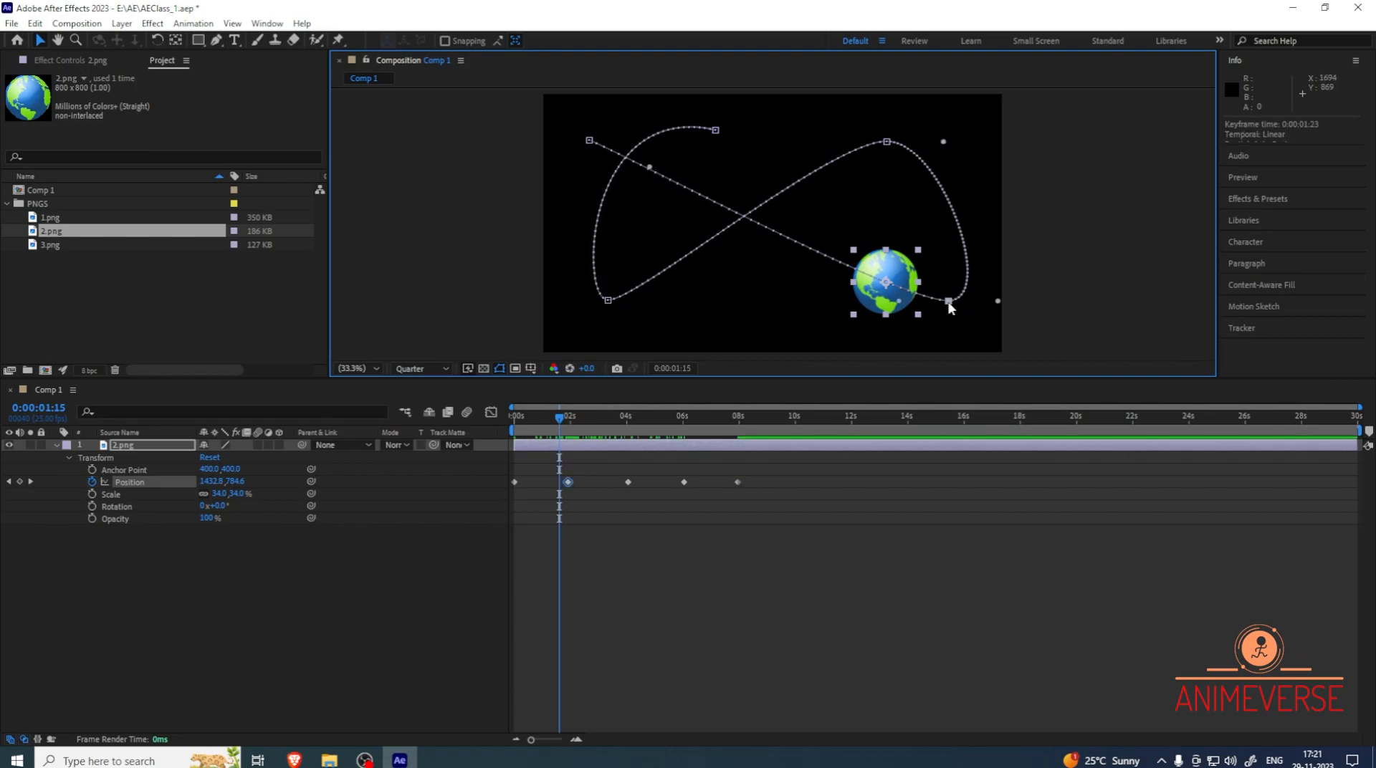
drag(948, 301, 709, 297)
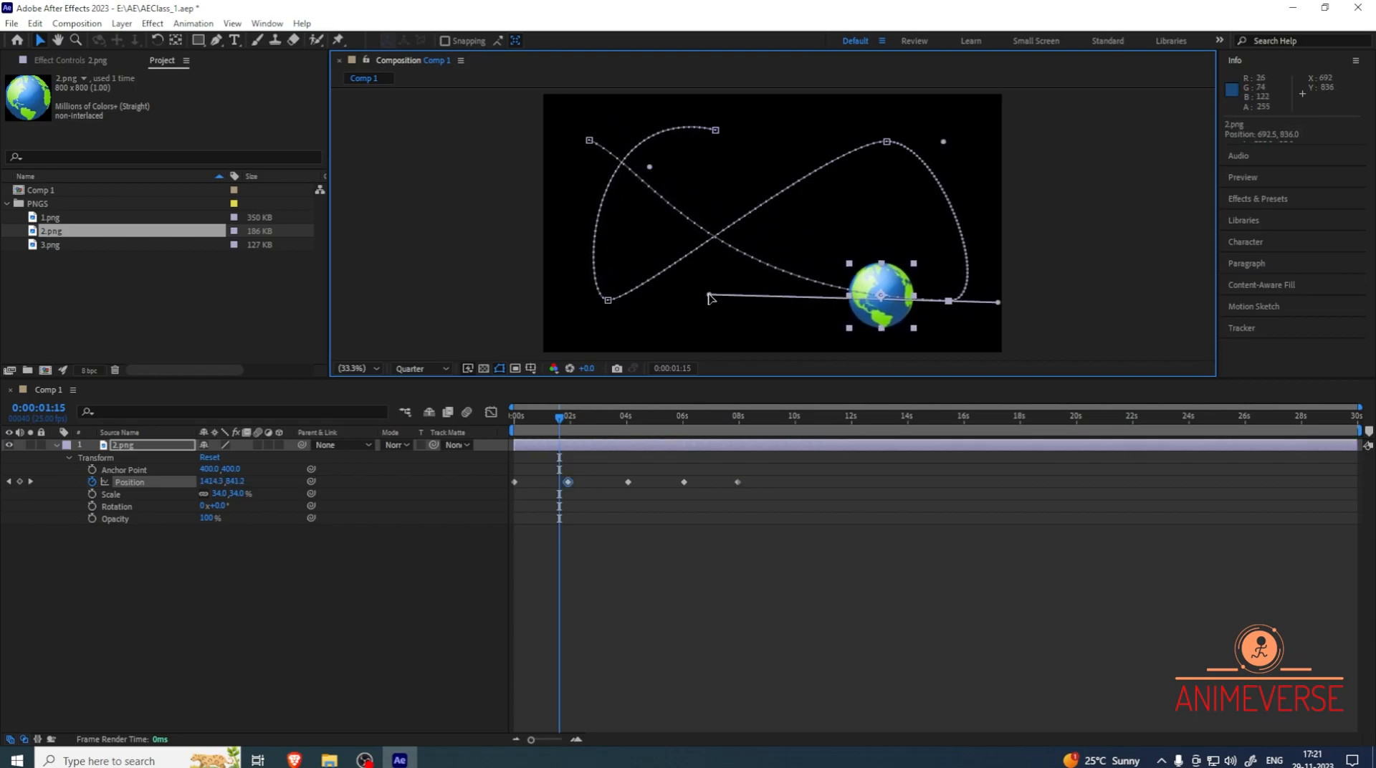
drag(650, 167, 756, 157)
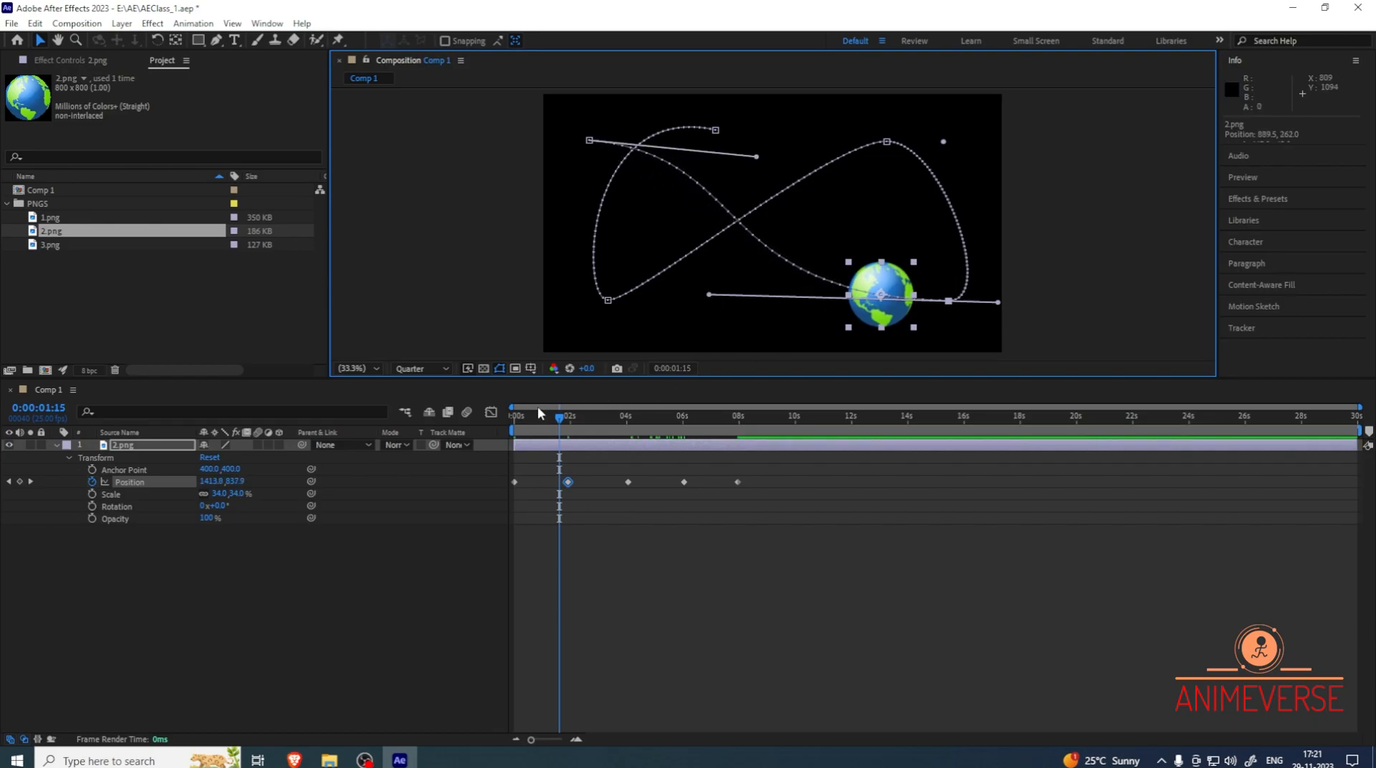
drag(559, 424, 457, 410)
key(space)
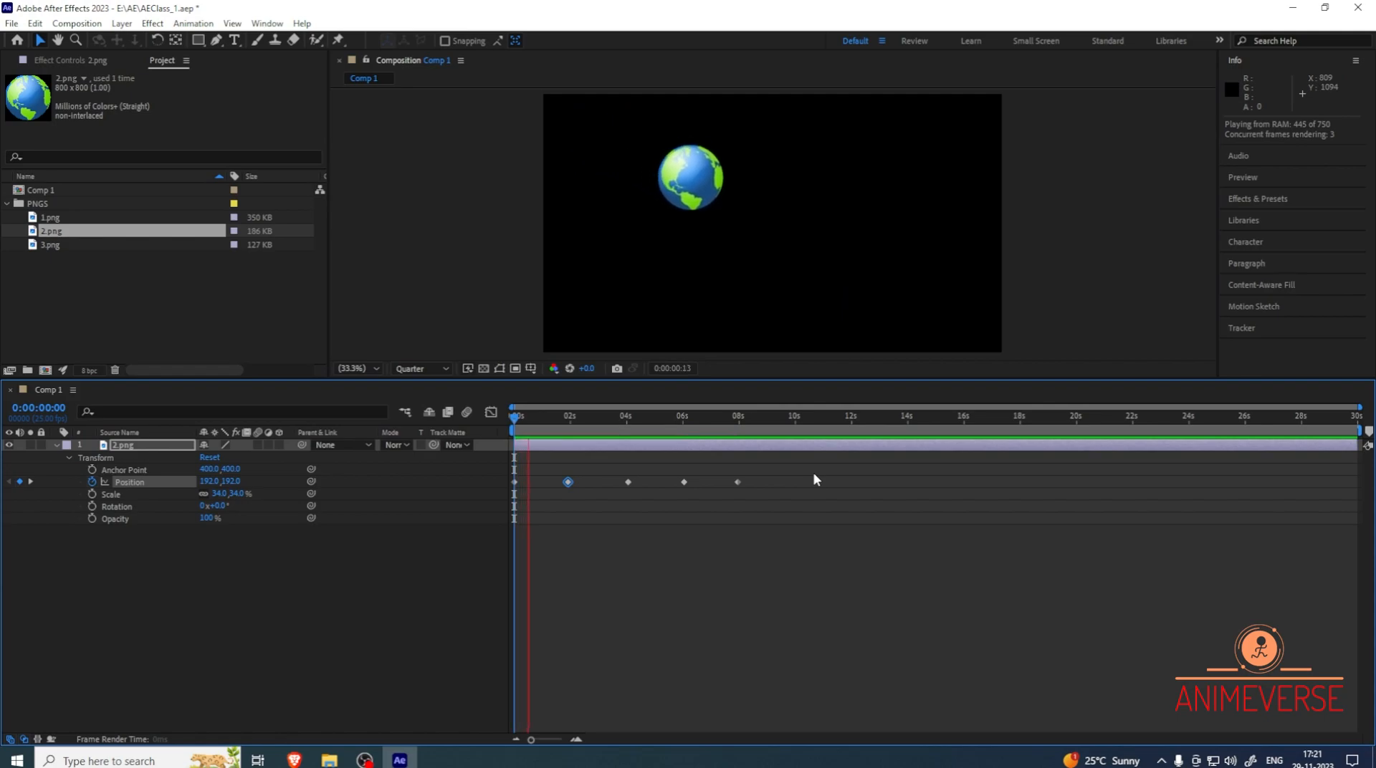
key(space)
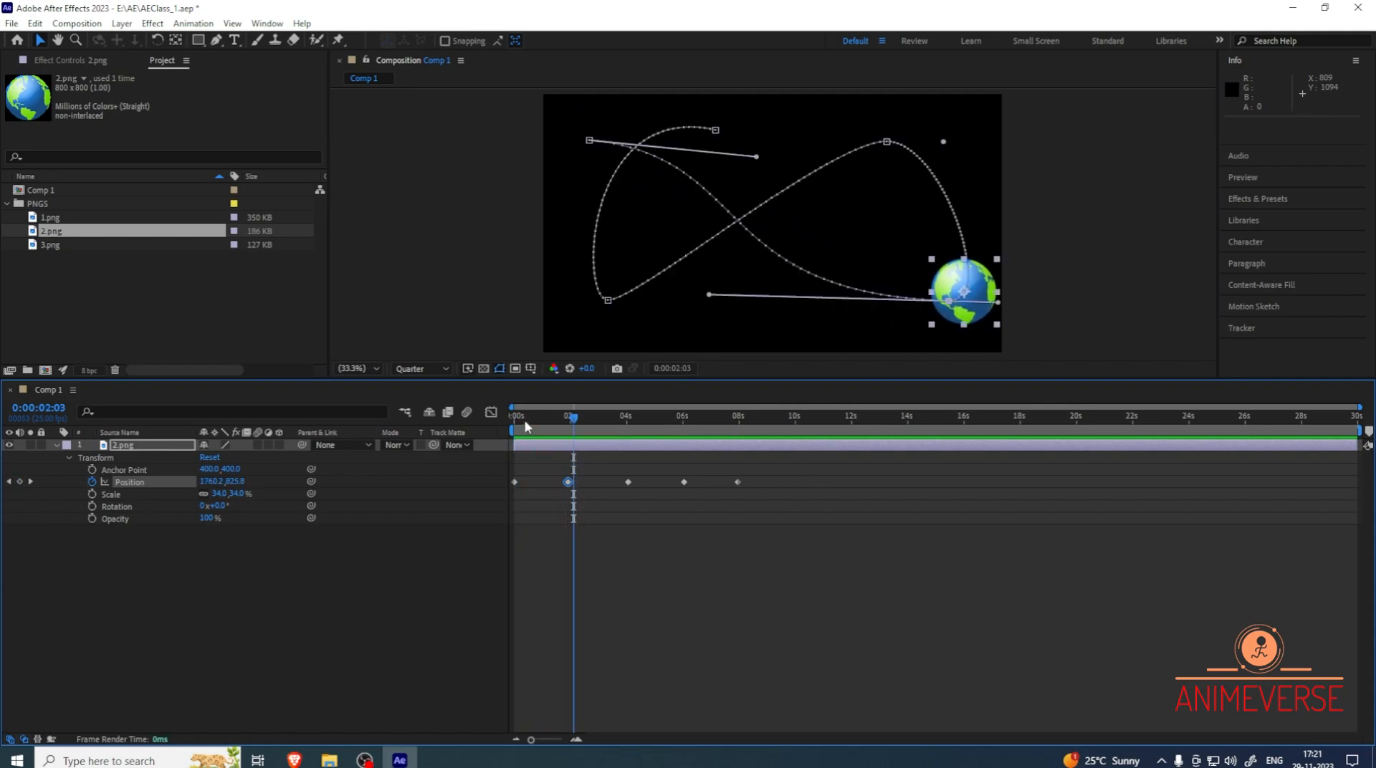
Pull out the direction handles of the first, 0:00:01:23, 0:00:06:01 and 0:00:04:01 keyframes to round the path into a figure eight
key(Home)
drag(756, 157, 769, 100)
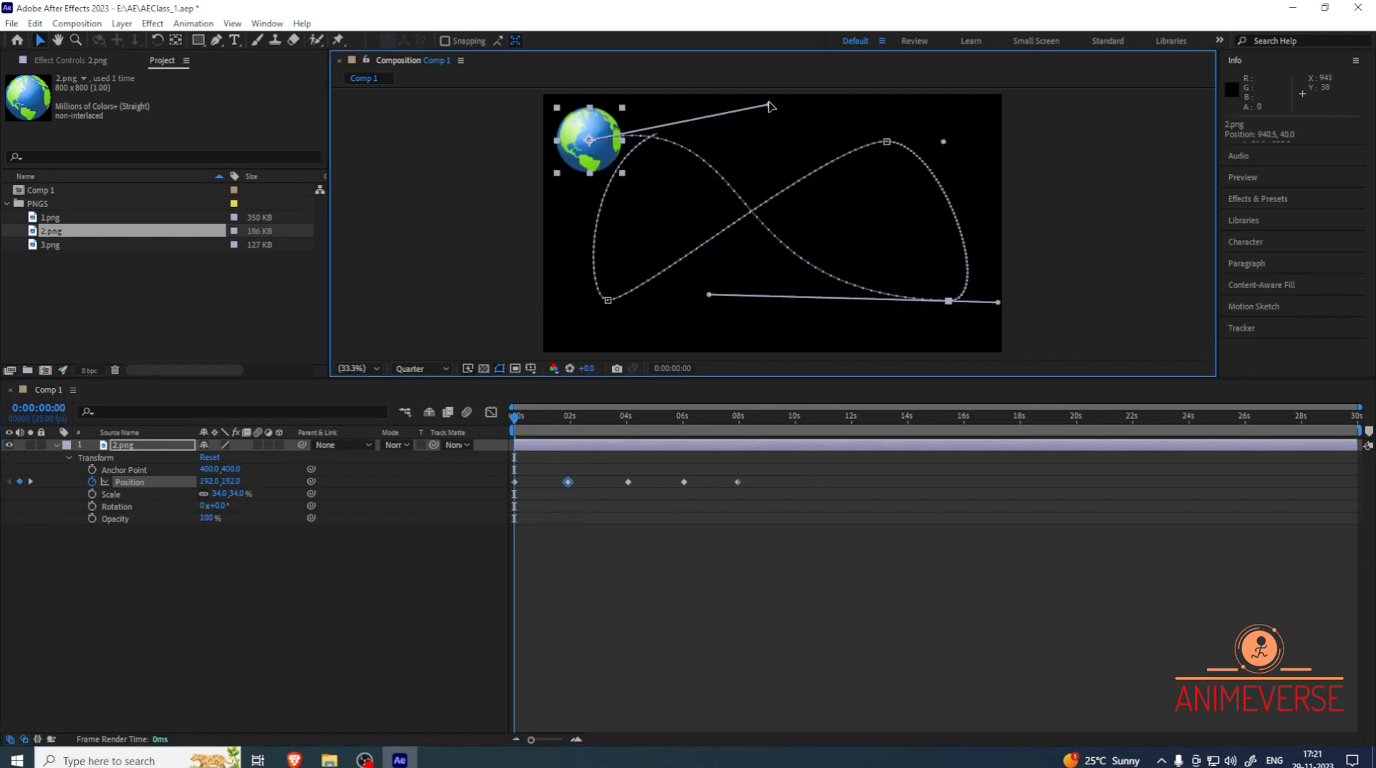
drag(710, 296, 722, 356)
click(613, 300)
drag(637, 303, 746, 345)
drag(830, 142, 816, 89)
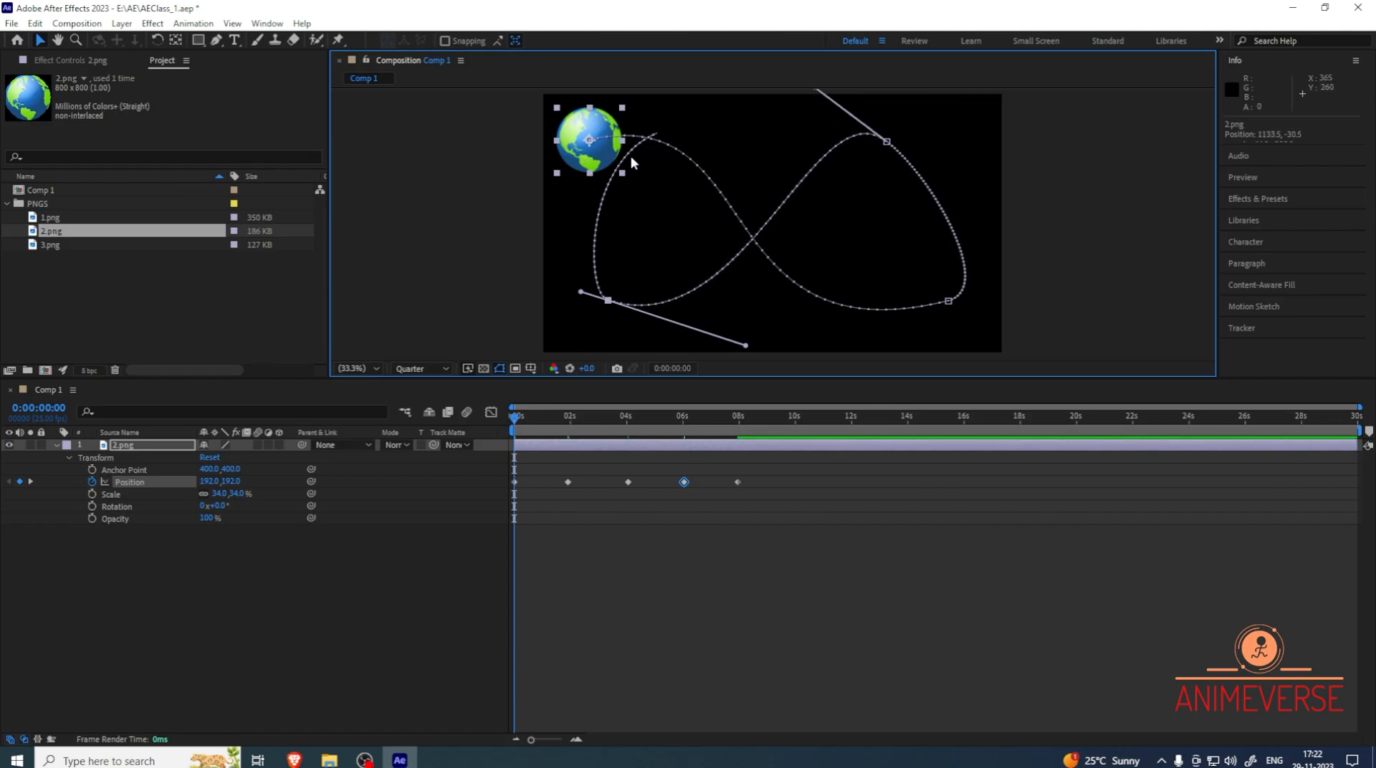
Move the first motion path point of 2.png to position 459, 168 to meet the end of the path
click(658, 138)
click(615, 170)
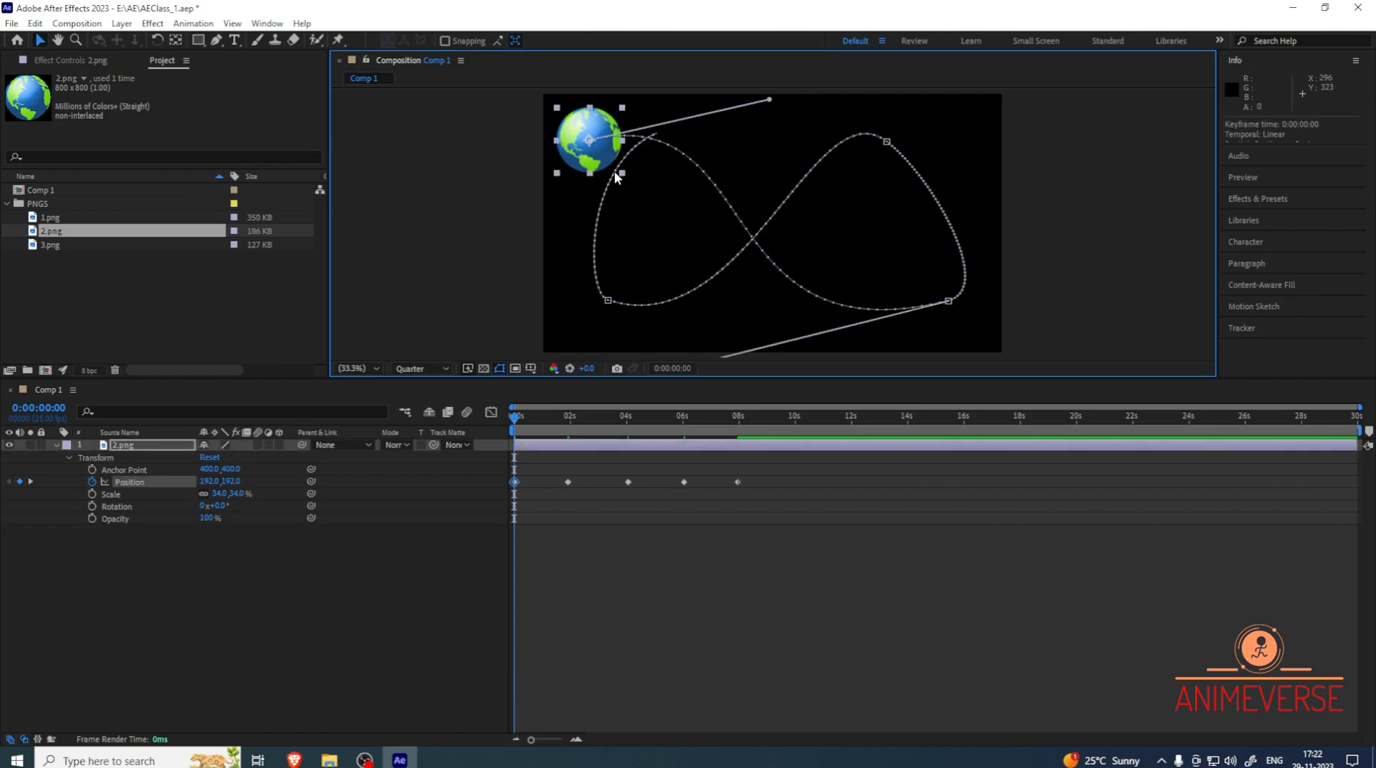
click(655, 140)
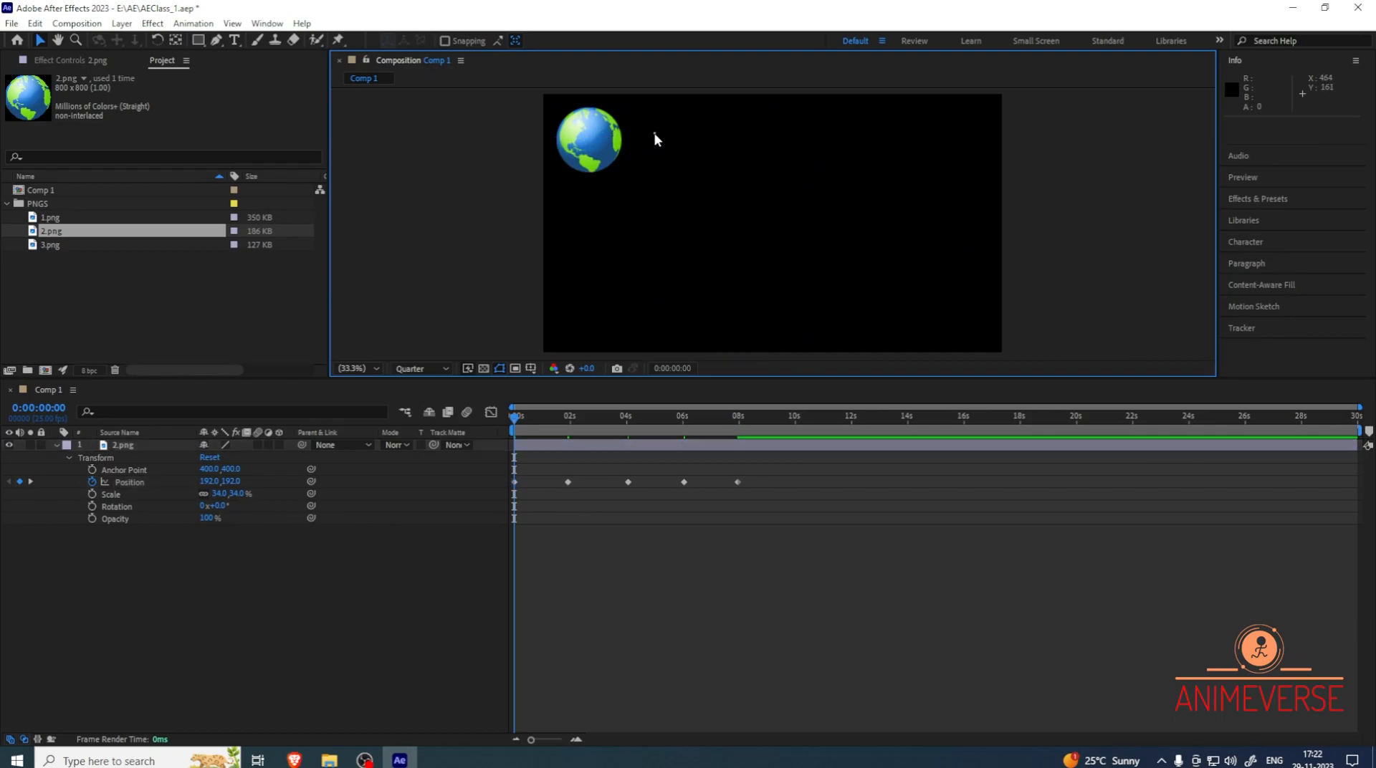
click(738, 482)
drag(591, 144, 653, 138)
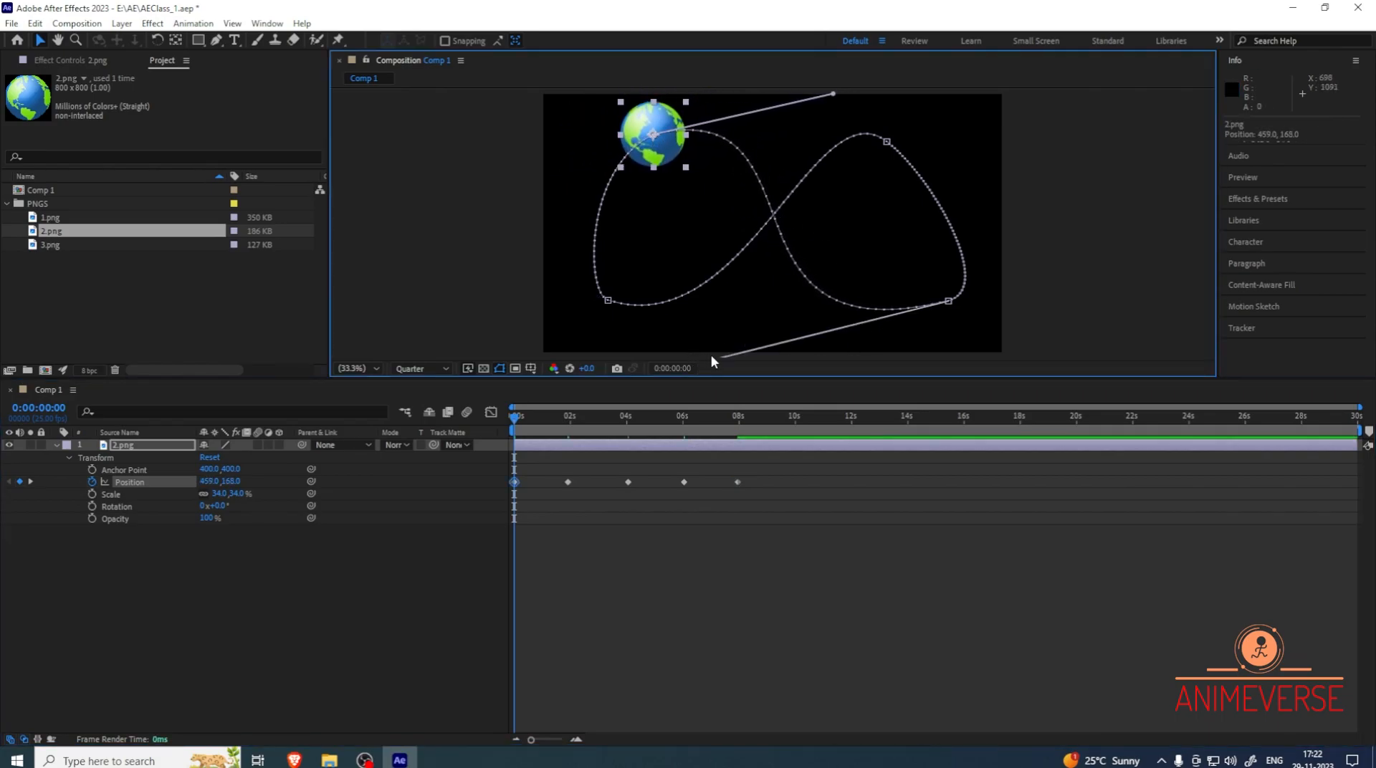
Widen the path's upper right loop at the 0:00:04:01 keyframe and steepen the direction handle of the lower left point
key(comma)
click(830, 183)
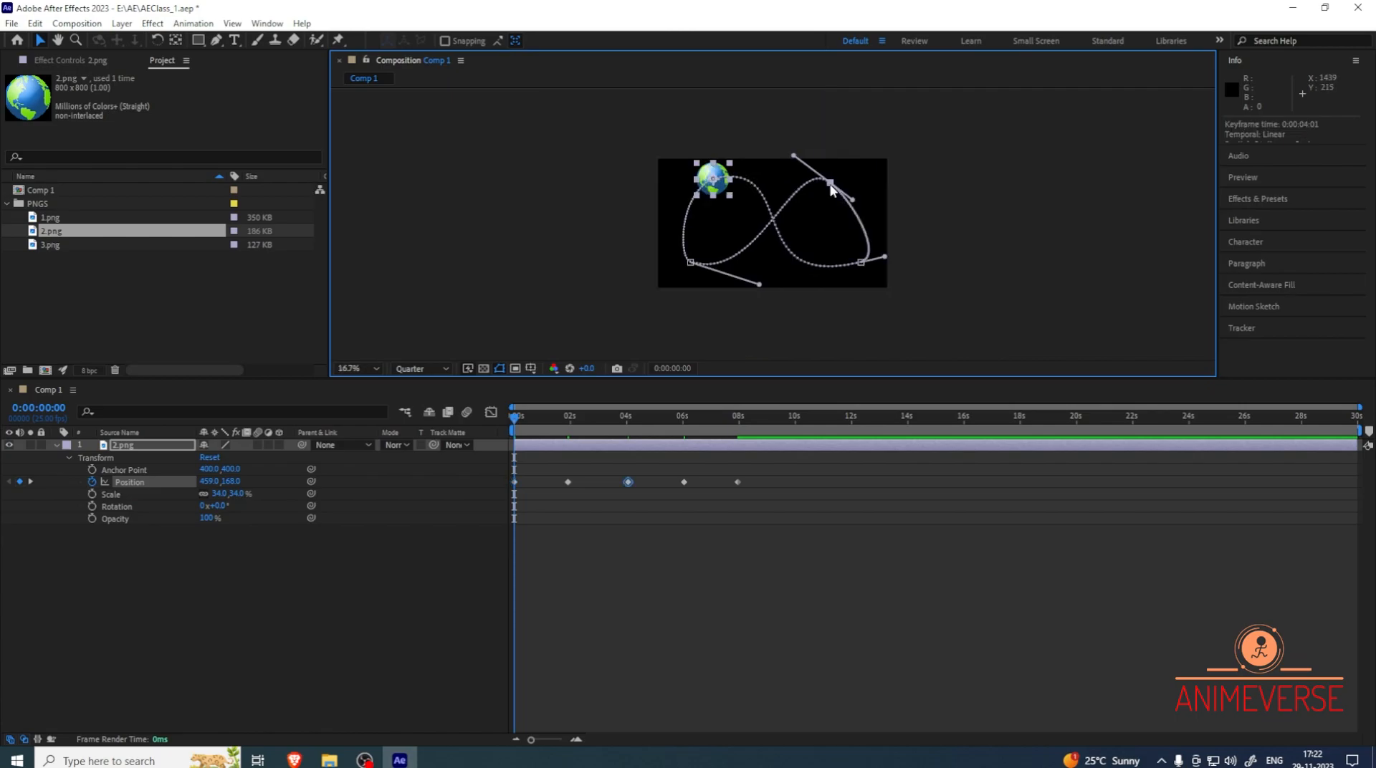
key(period)
drag(887, 143, 992, 155)
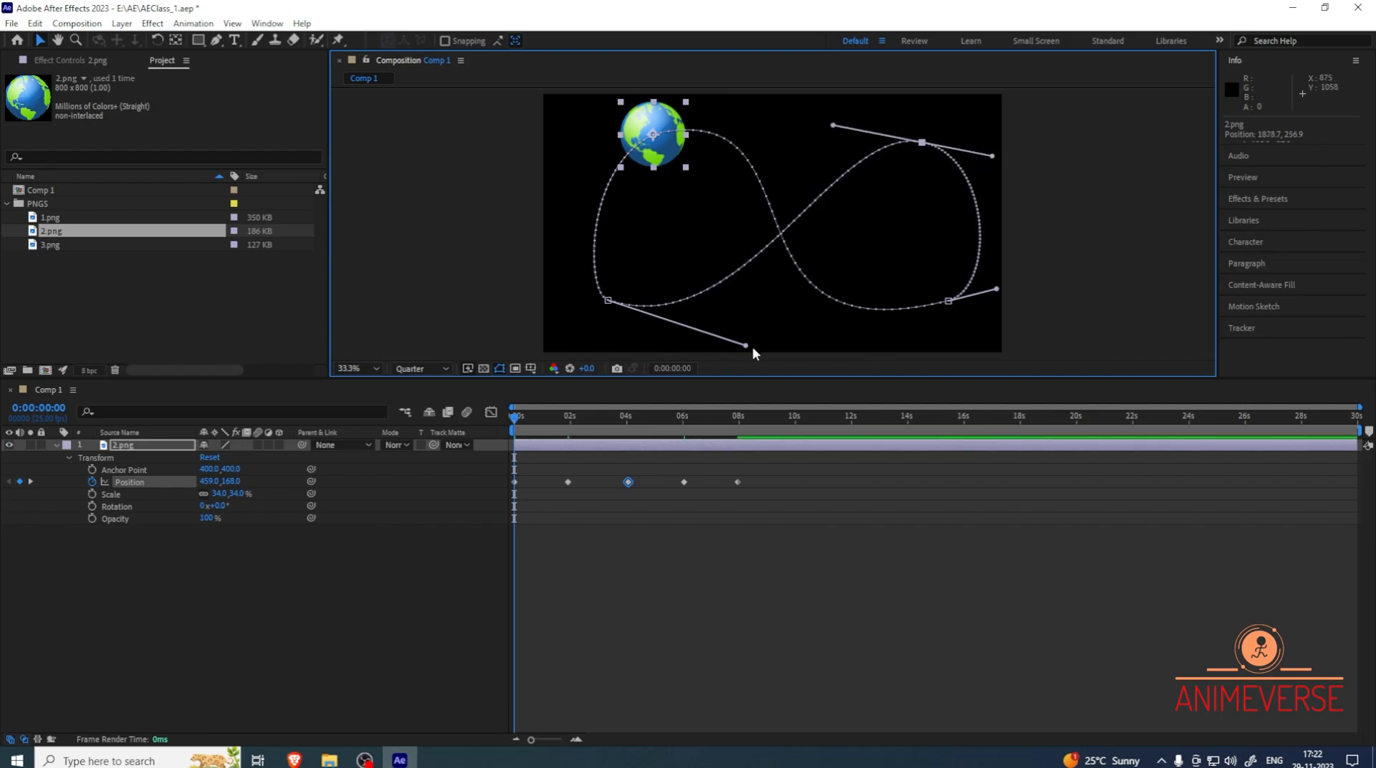
drag(745, 346, 699, 385)
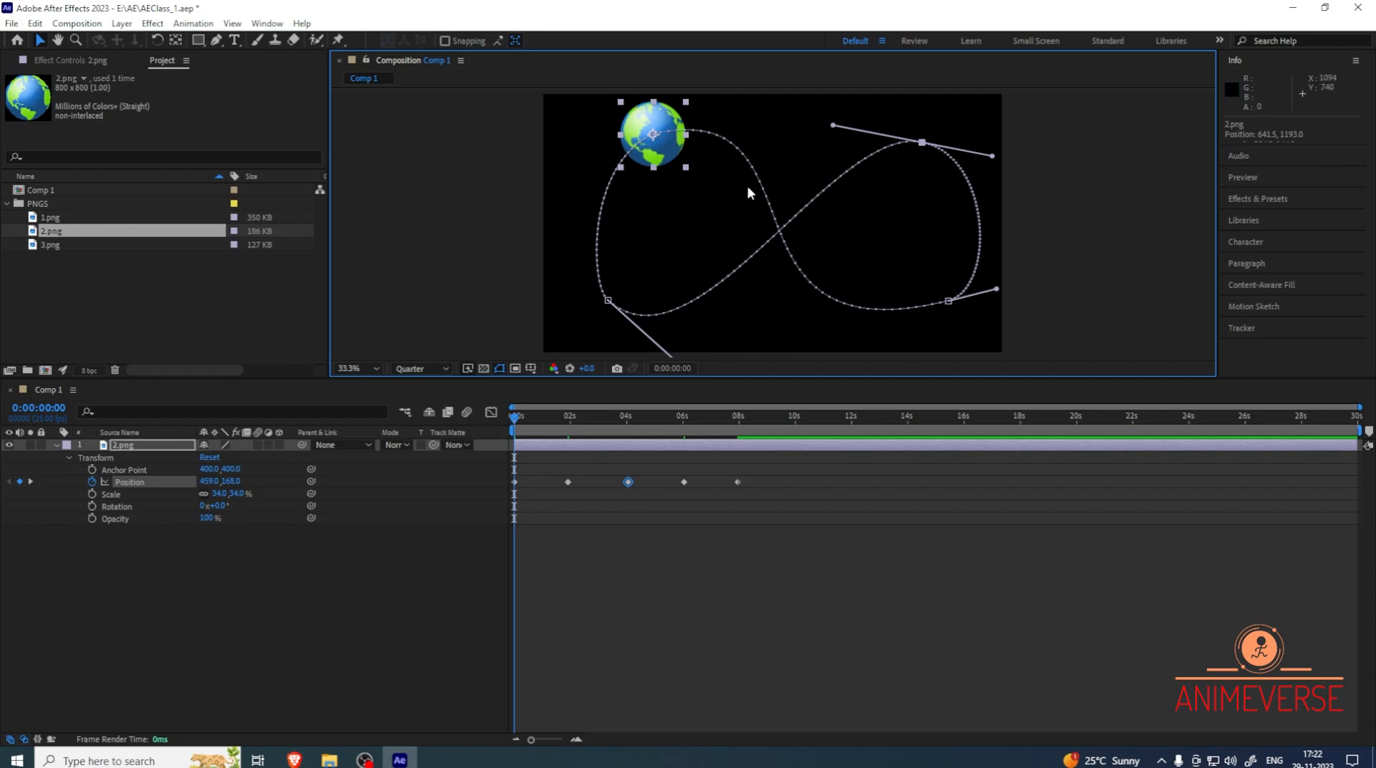
Pull the incoming direction handle of the 0:00:01:23 keyframe to about 965, 1175 below the frame
click(949, 302)
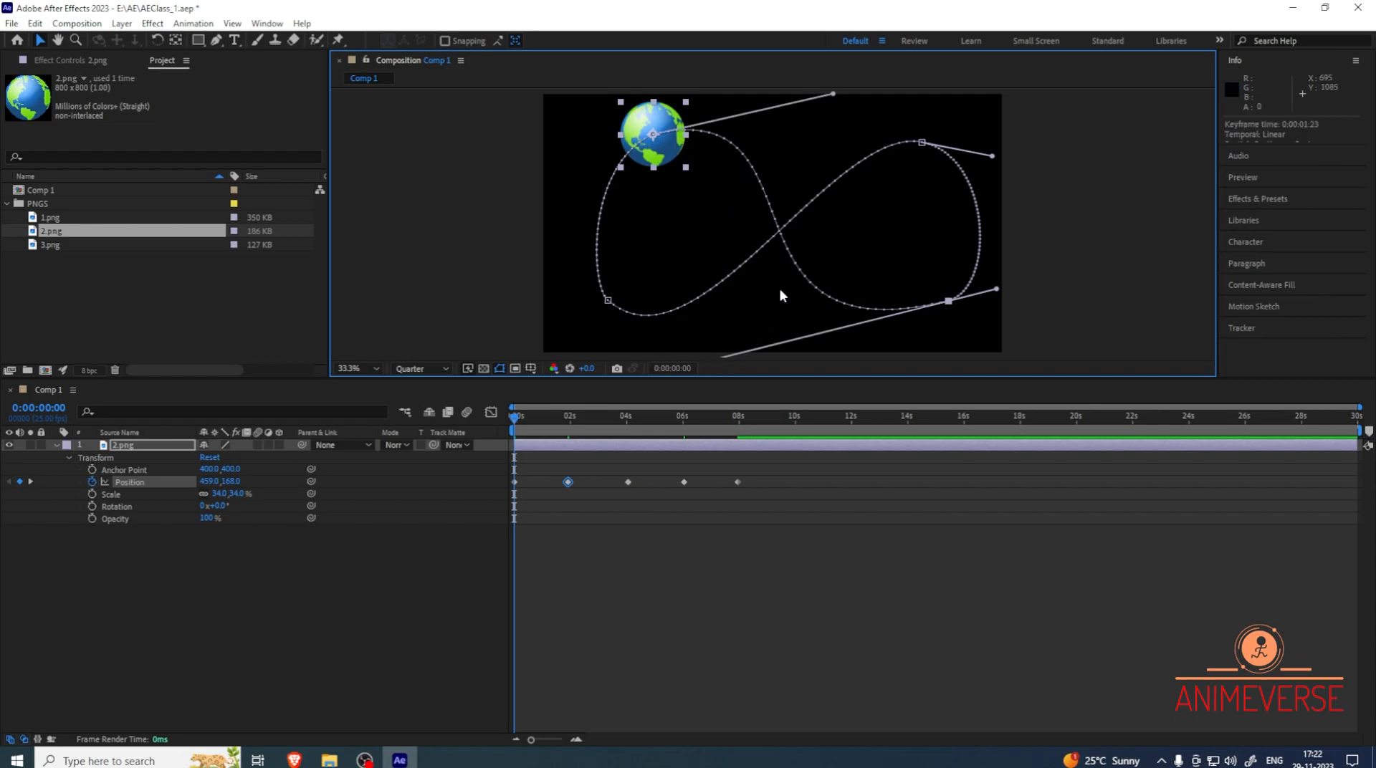
scroll(784, 269, down, 2)
scroll(784, 269, up, 1)
drag(739, 294, 773, 298)
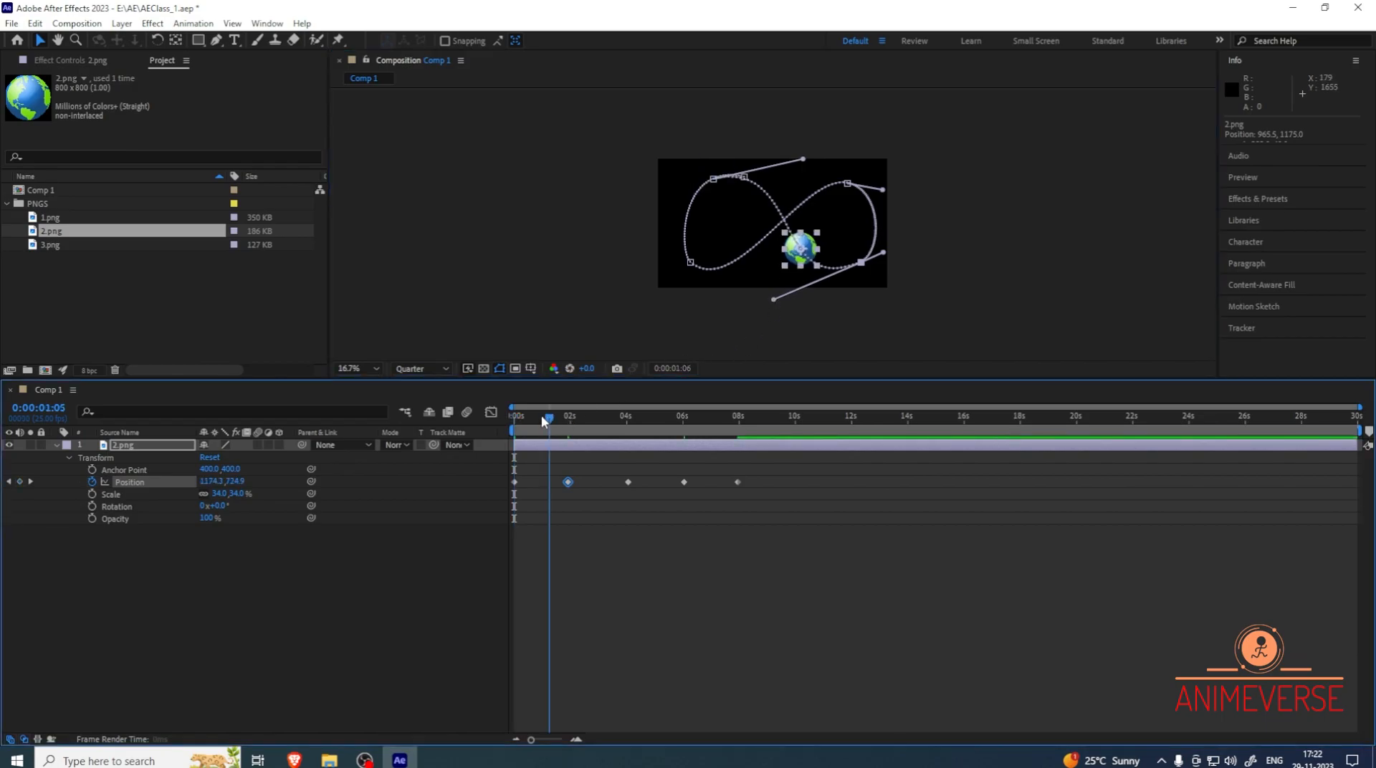
Enlarge the composition viewer, fit the composition to it and preview the figure-eight motion
scroll(777, 236, up, 2)
scroll(745, 250, down, 1)
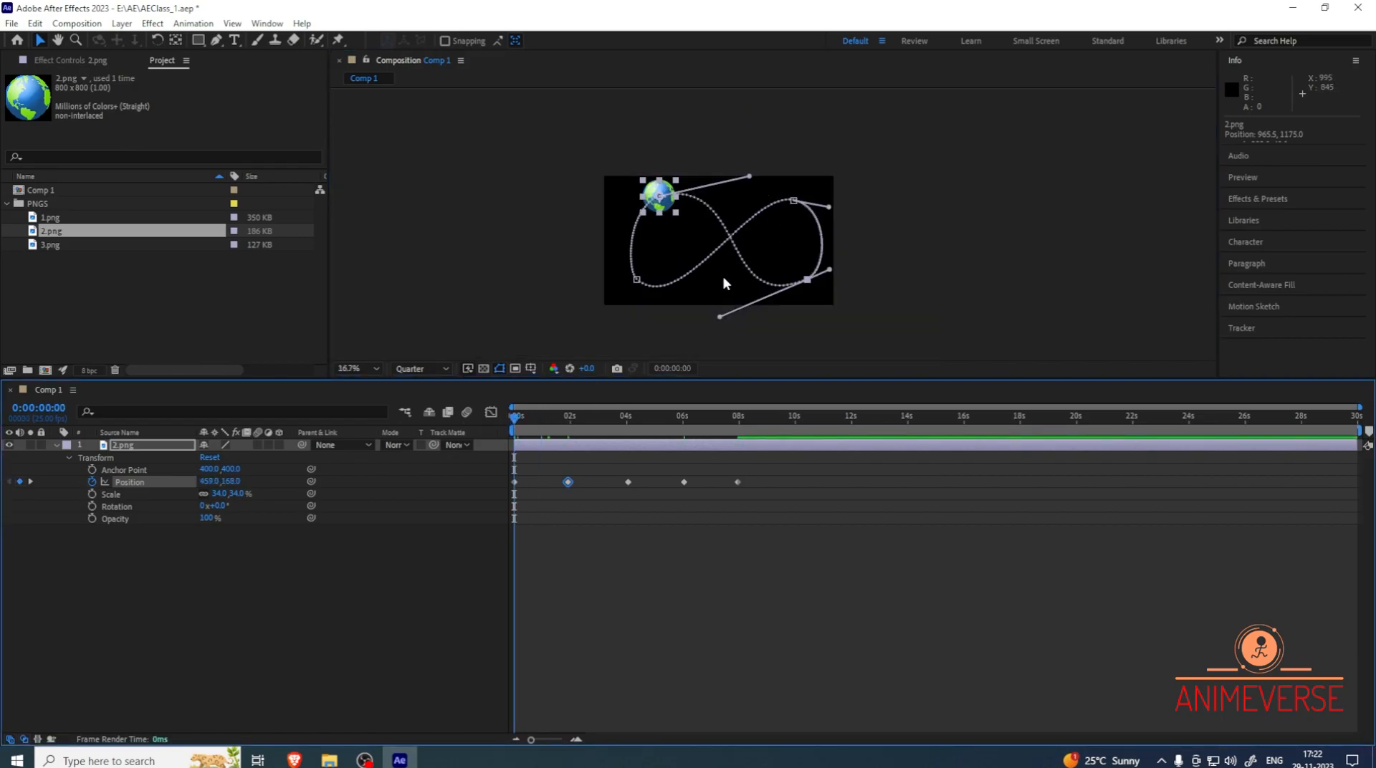
scroll(724, 279, up, 1)
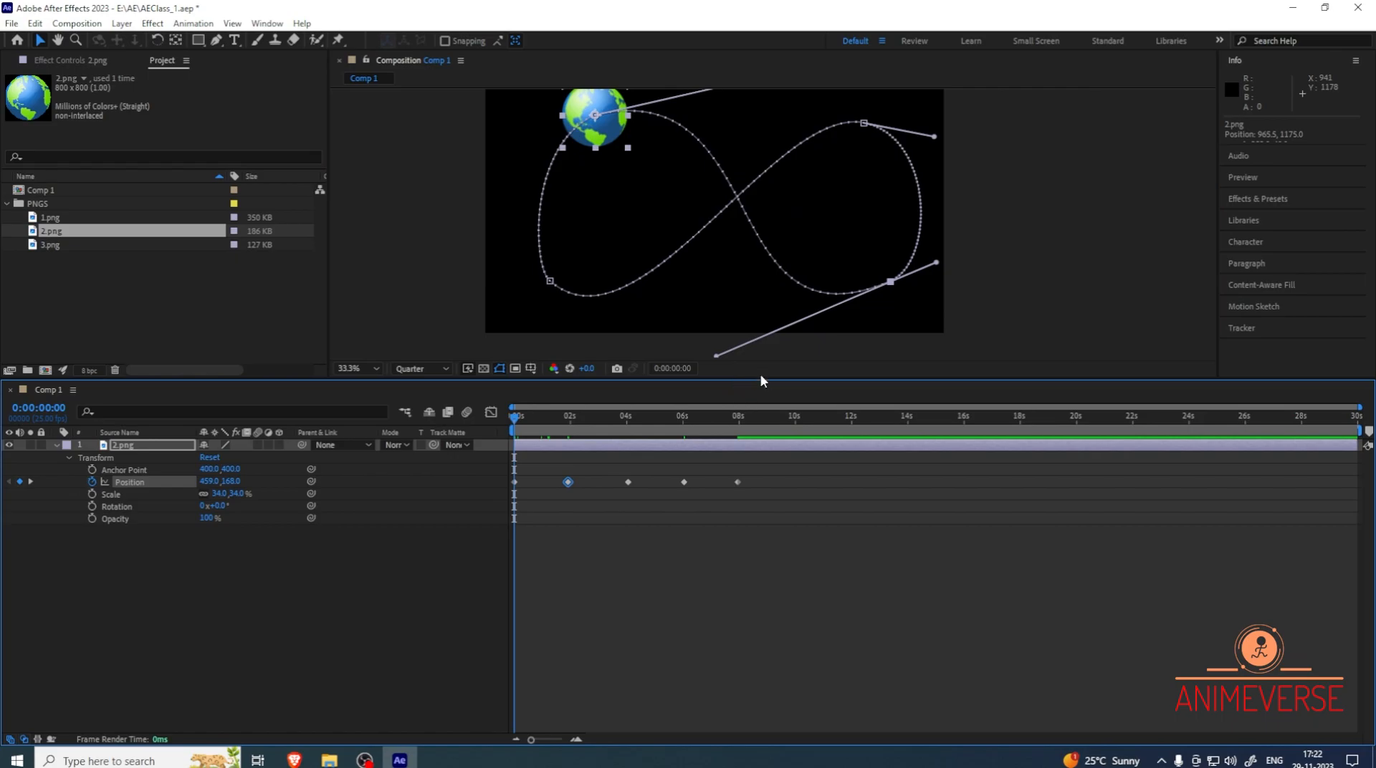
drag(760, 379, 734, 542)
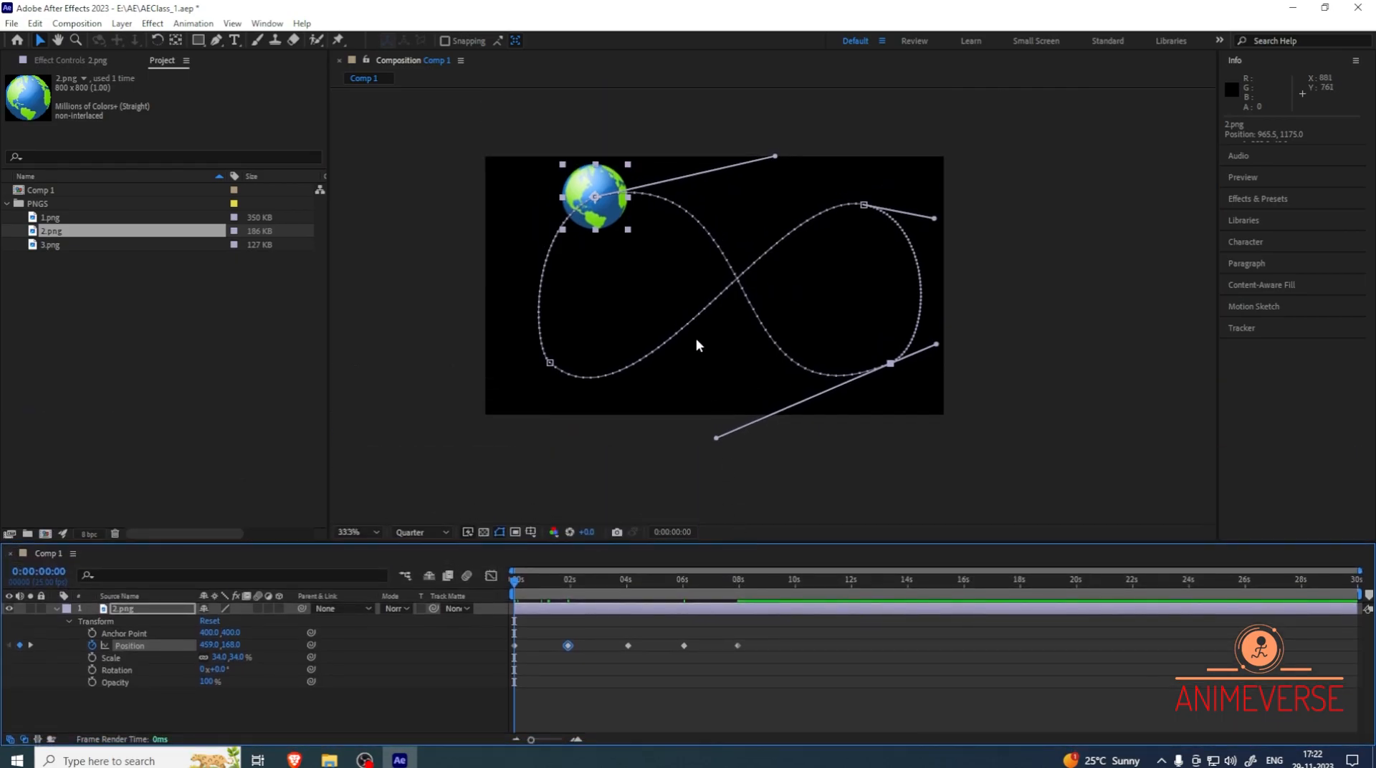
scroll(698, 346, up, 3)
click(376, 532)
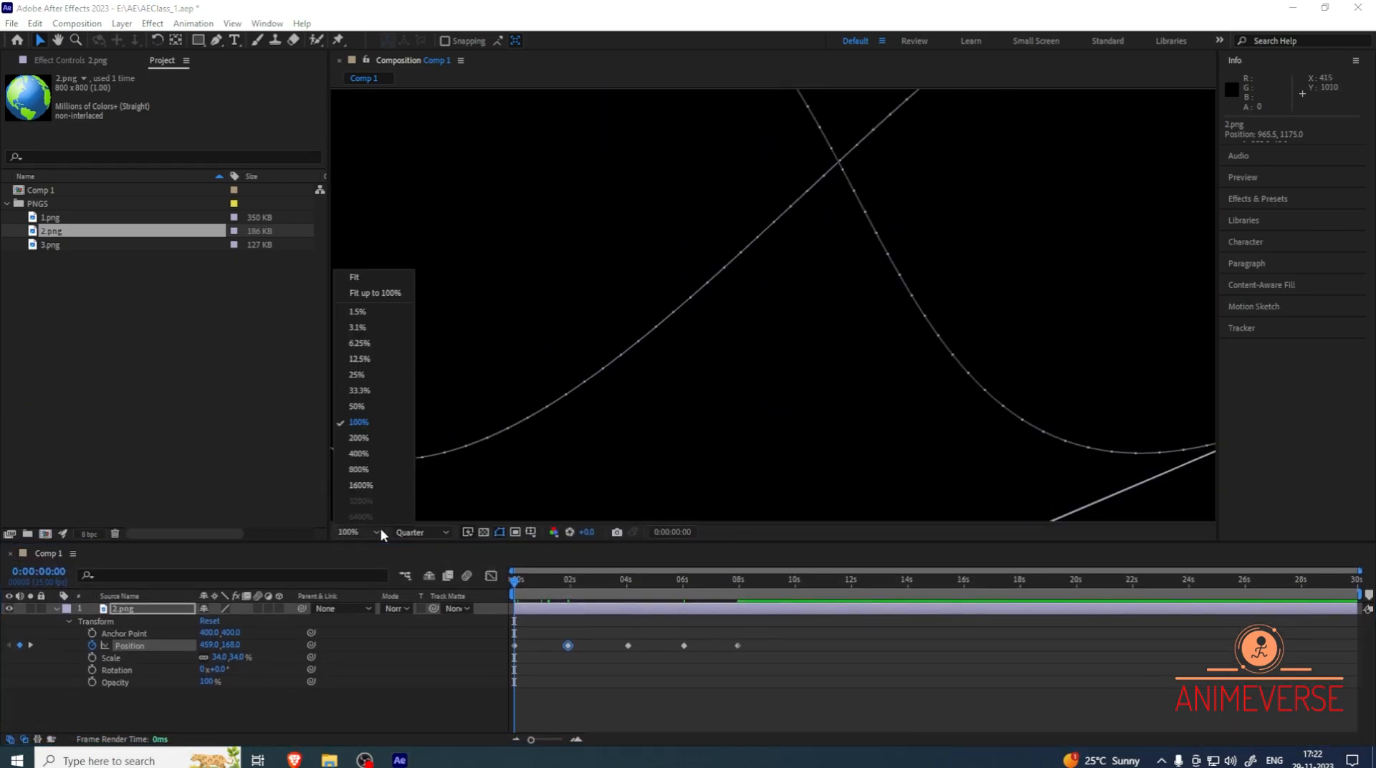
click(382, 279)
key(space)
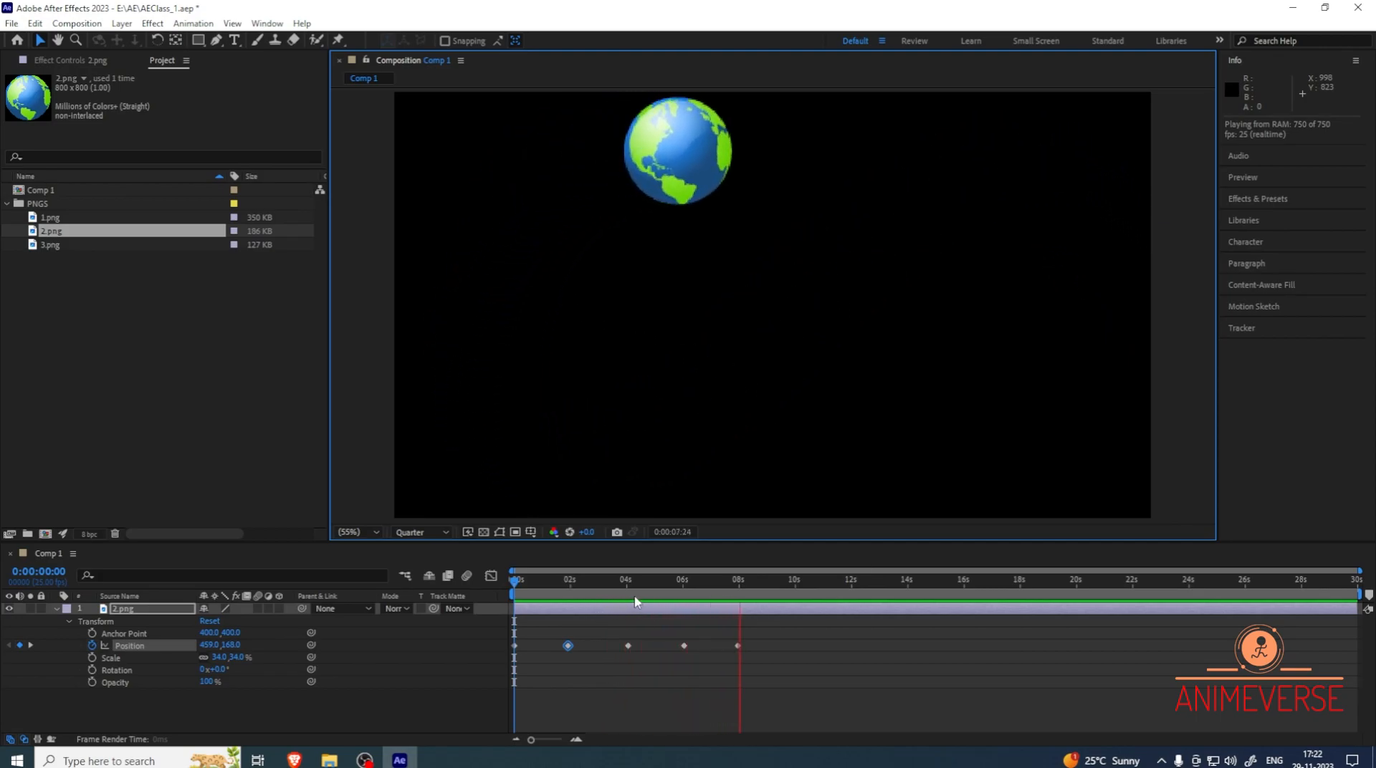
key(space)
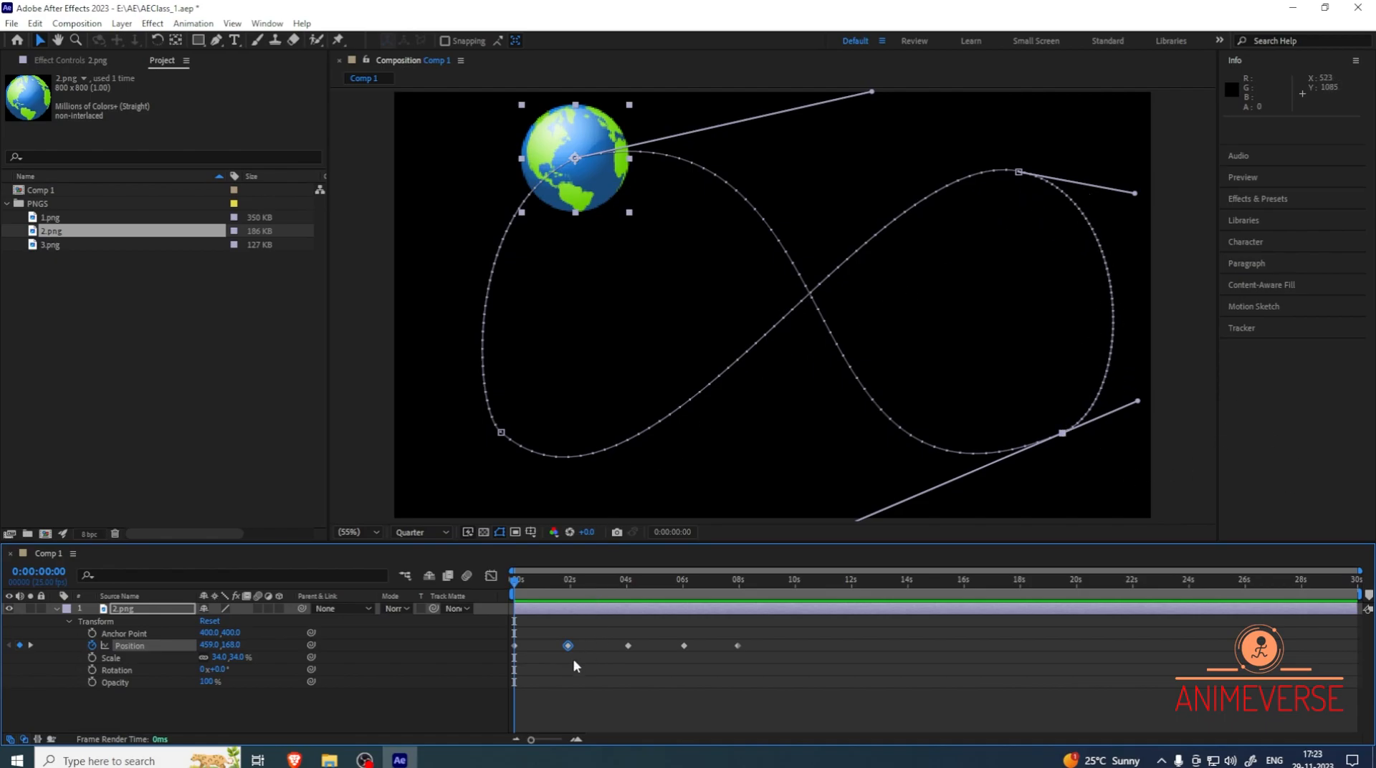
Retime the 0:00:04:01 Position keyframe to just before 3 seconds and preview the faster motion
drag(523, 597, 594, 649)
click(628, 645)
drag(593, 589, 503, 591)
key(space)
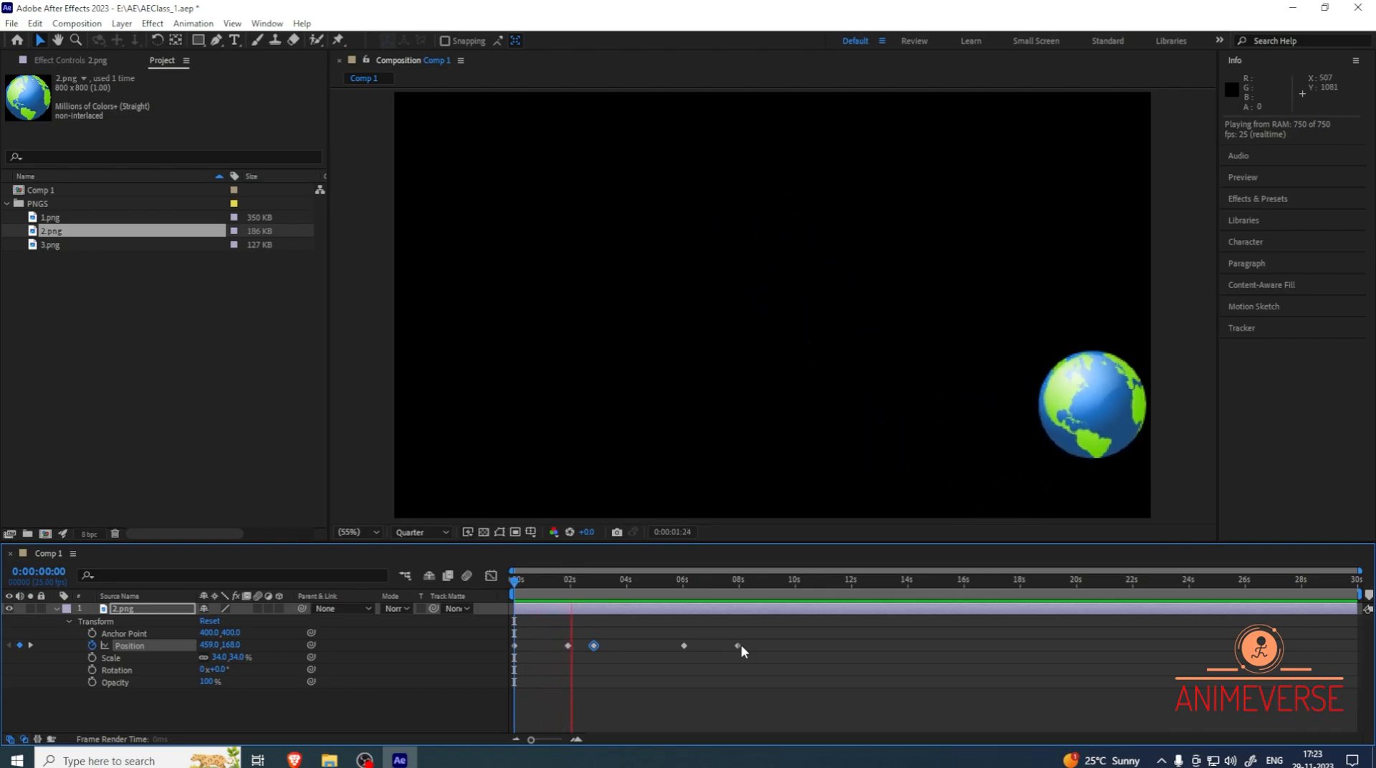
key(space)
Retime the 0:00:06:01 Position keyframe to just before 5 seconds and preview the motion from the start
drag(609, 585, 648, 646)
click(695, 634)
click(682, 646)
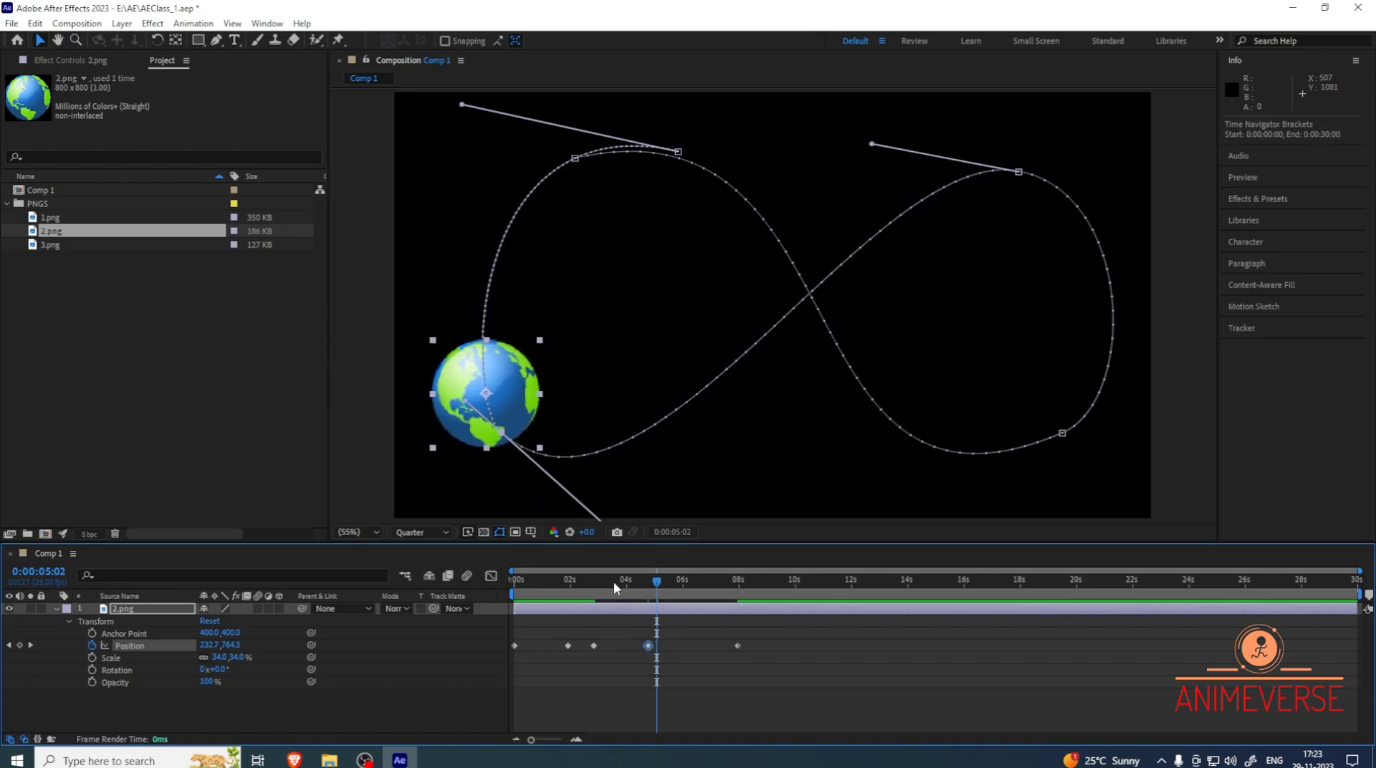
key(space)
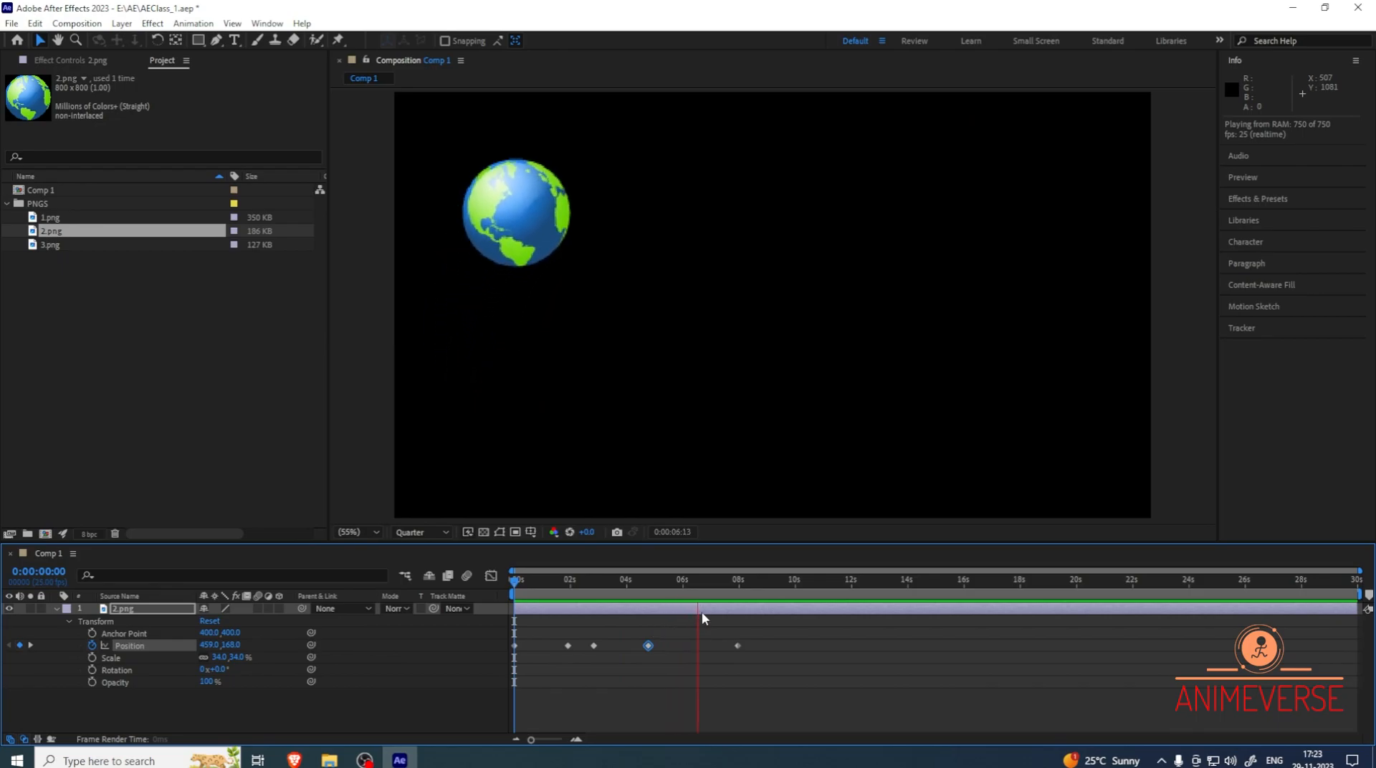
key(space)
Retime the last Position keyframe to about 6 seconds and preview the motion from the start
mouse_move(702, 587)
mouse_down()
mouse_move(654, 586)
mouse_move(704, 587)
mouse_up()
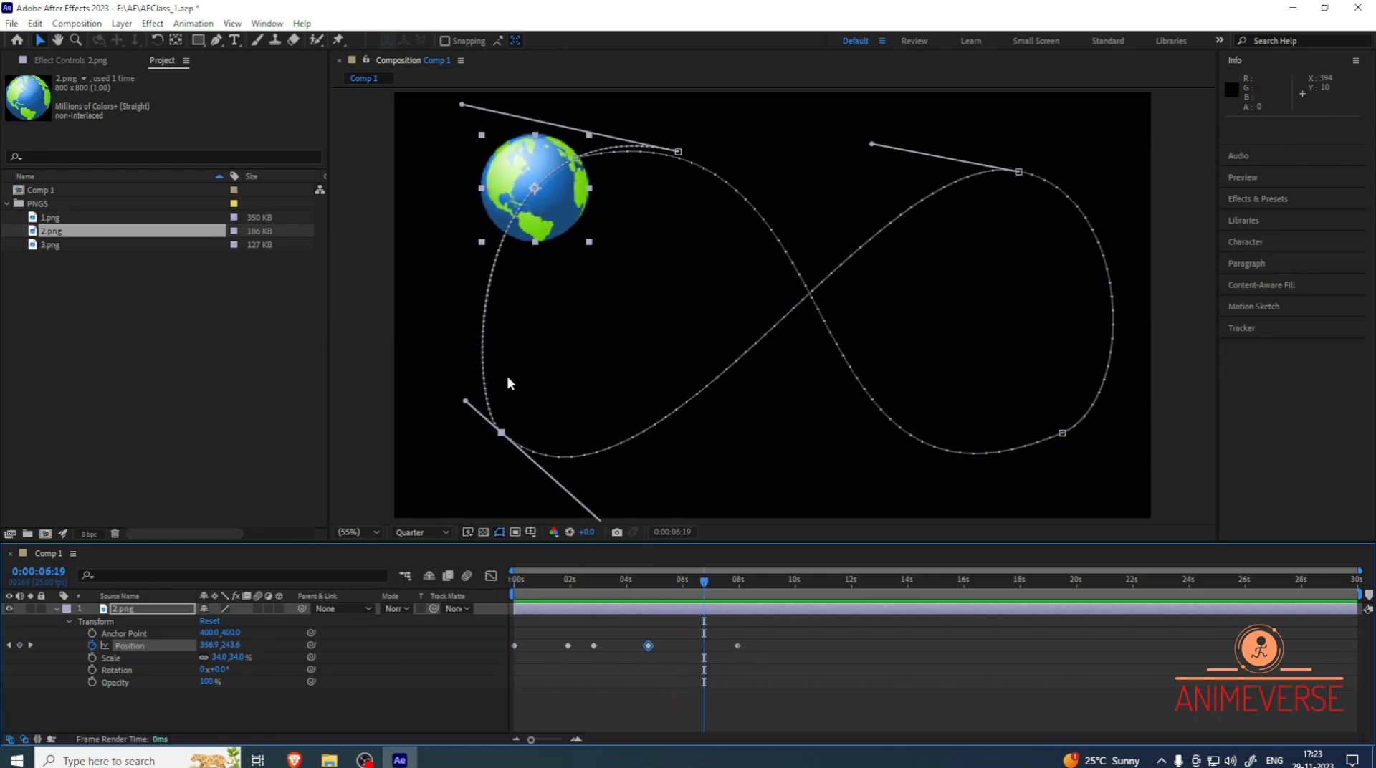
drag(737, 645, 683, 653)
drag(703, 582, 475, 588)
key(space)
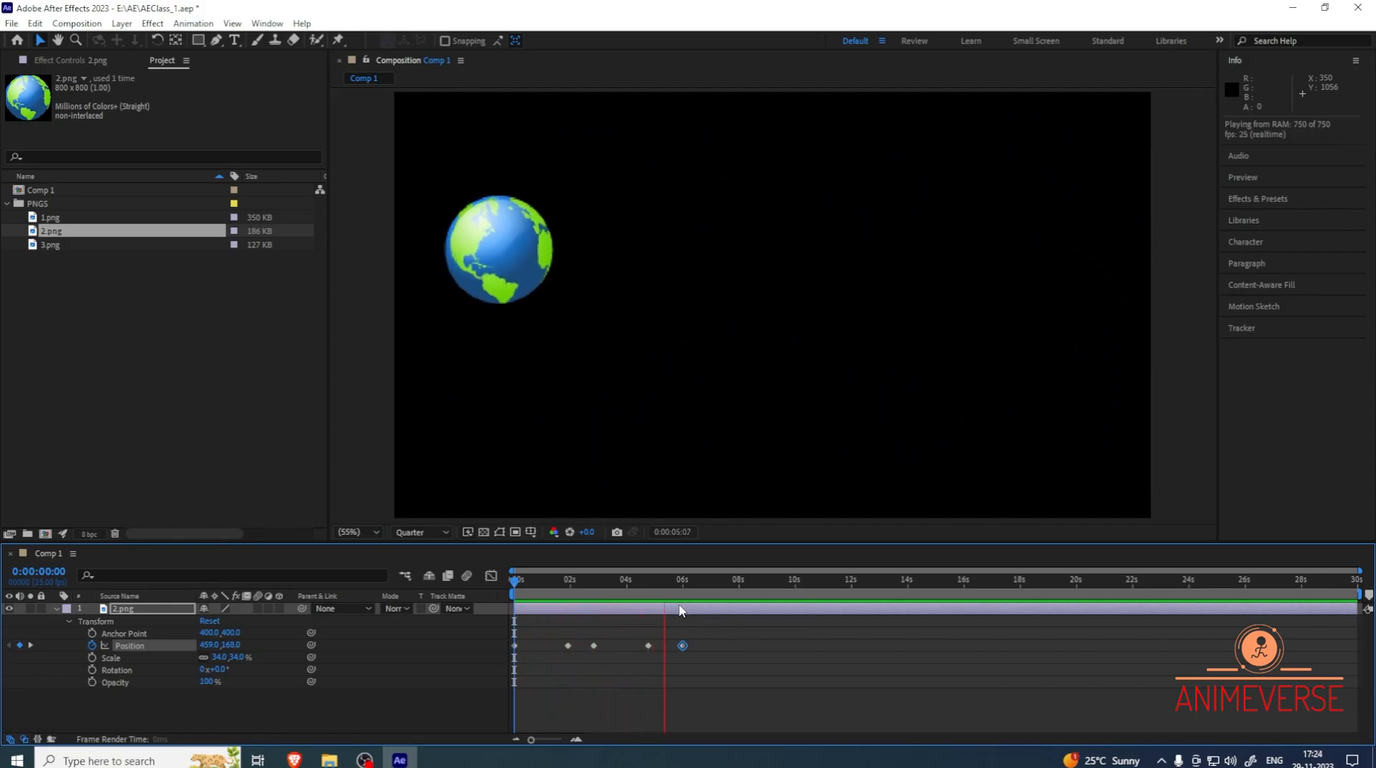
key(space)
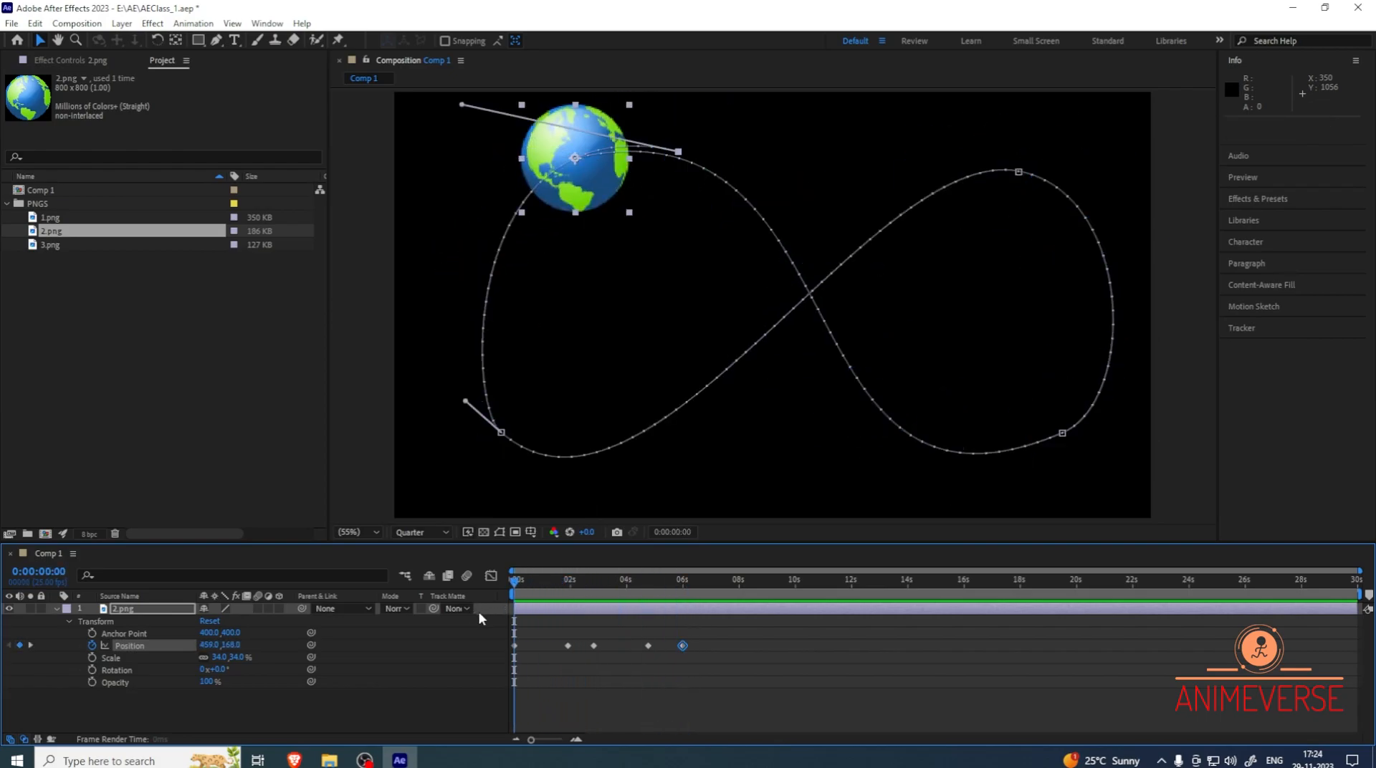
Delete all Position keyframes of 2.png, and create a new one at 0:00:00:00 with the globe at 171.7, 164.4
drag(719, 628, 459, 685)
key(Delete)
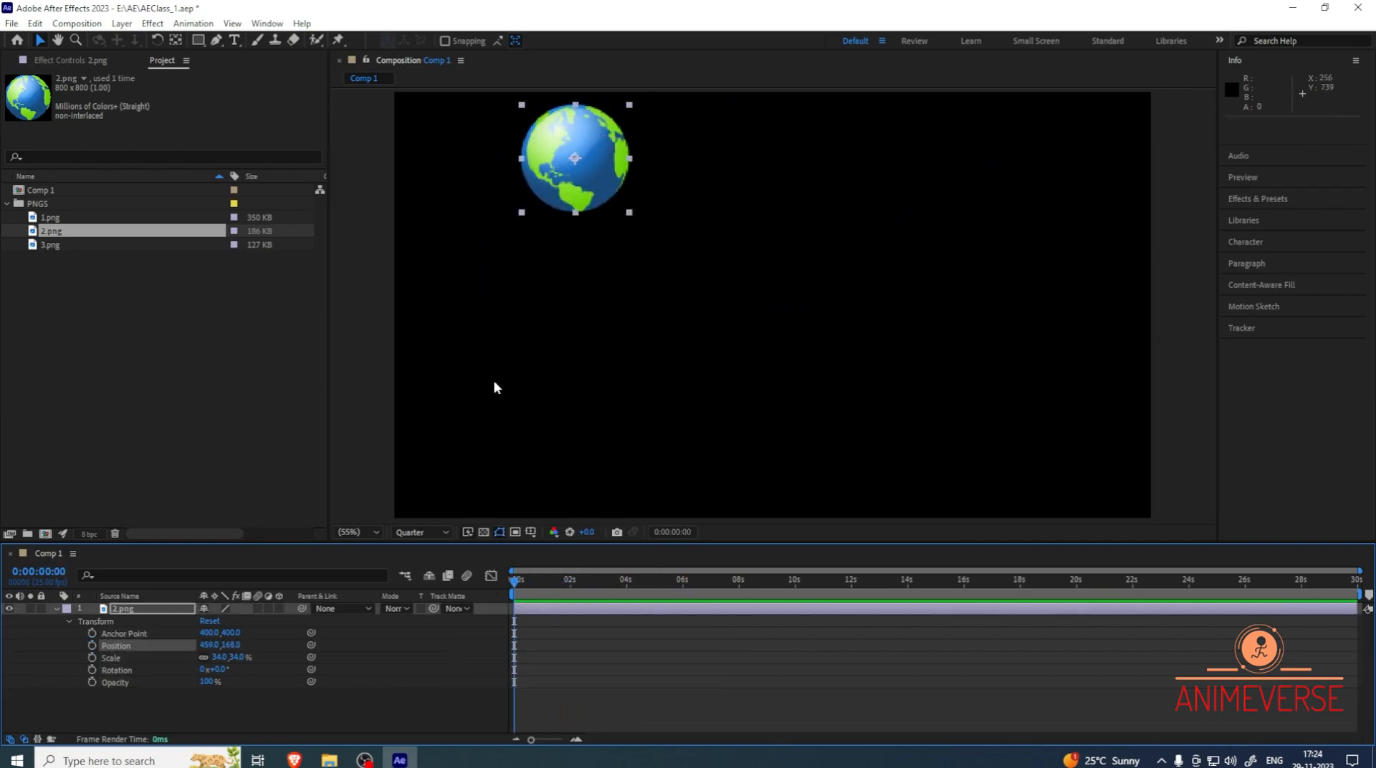
drag(561, 207, 448, 206)
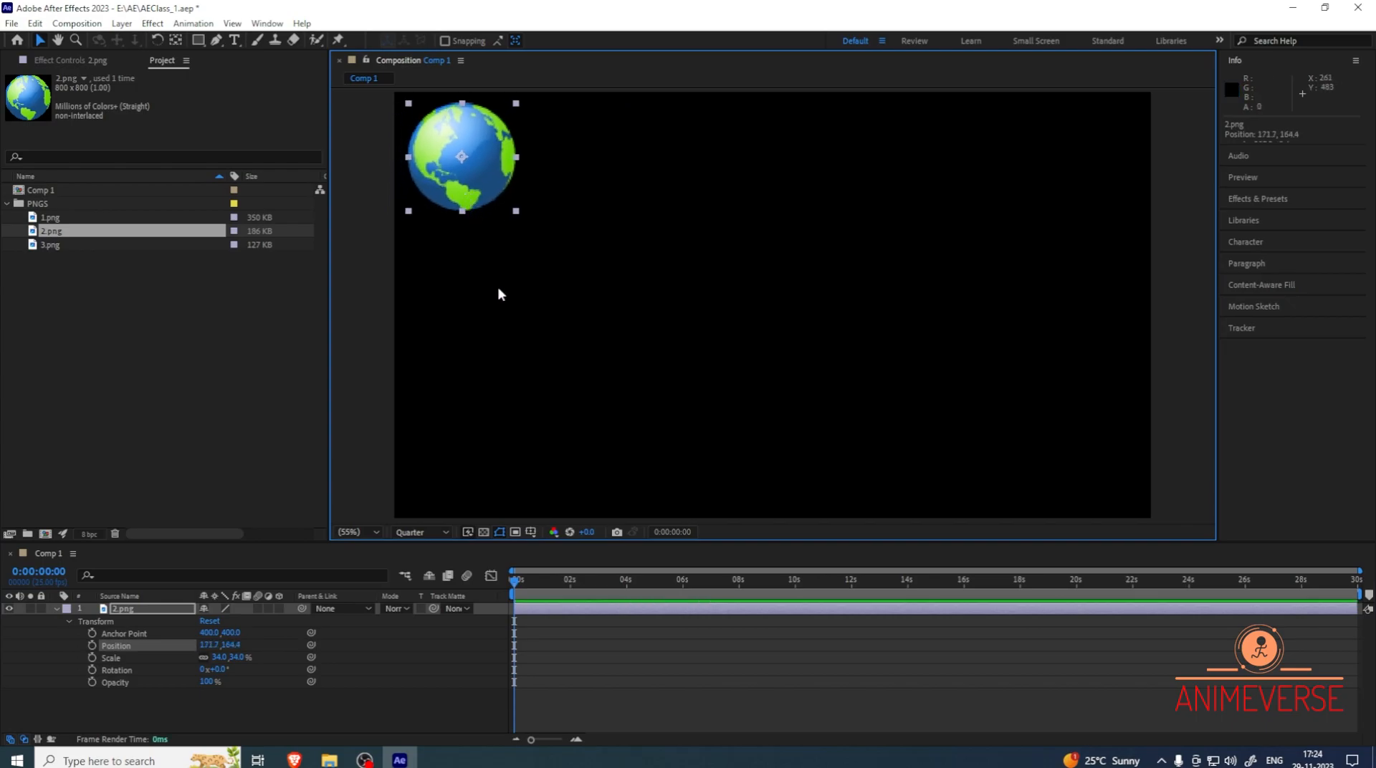
click(92, 646)
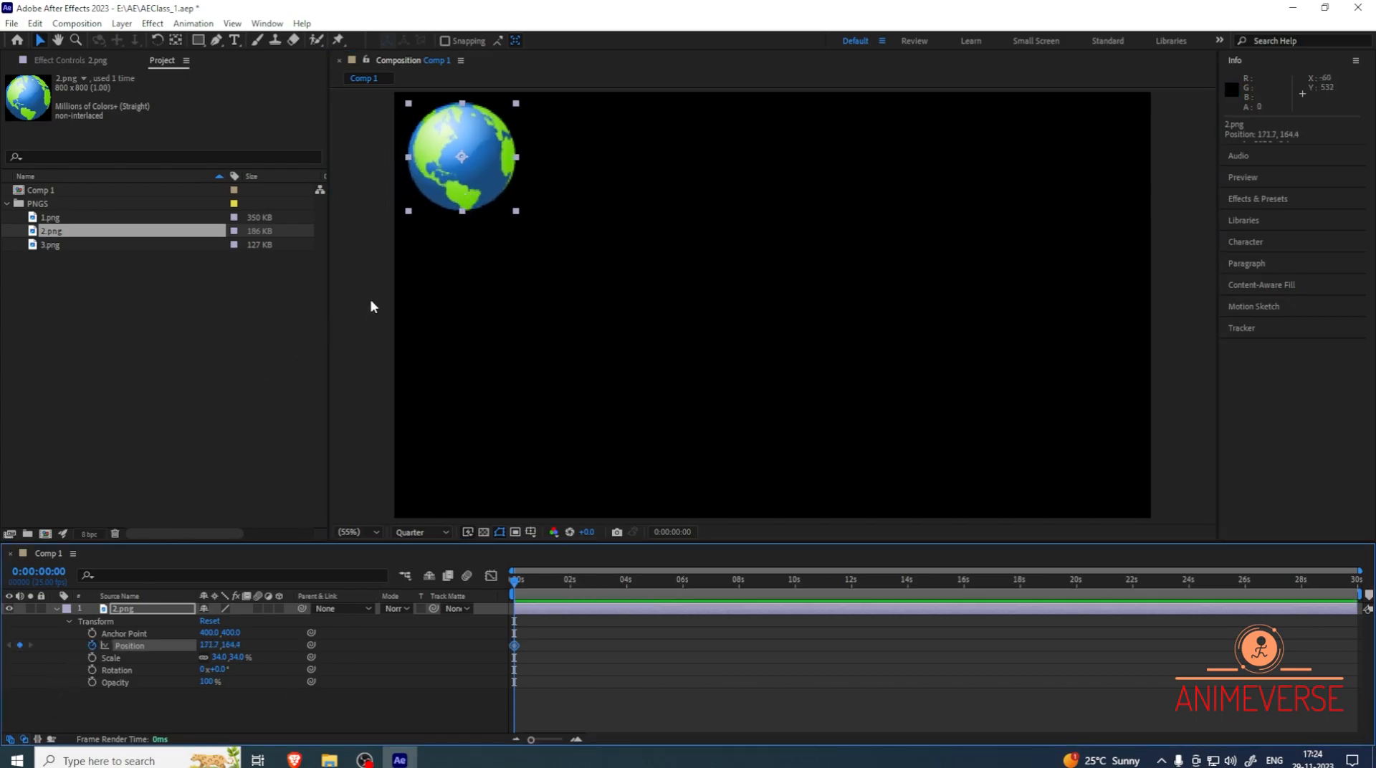
Add a Position keyframe at 0:00:02:05 with the globe moved straight across to 1708.1, 164.4
drag(442, 189, 1033, 194)
key(ctrl+z)
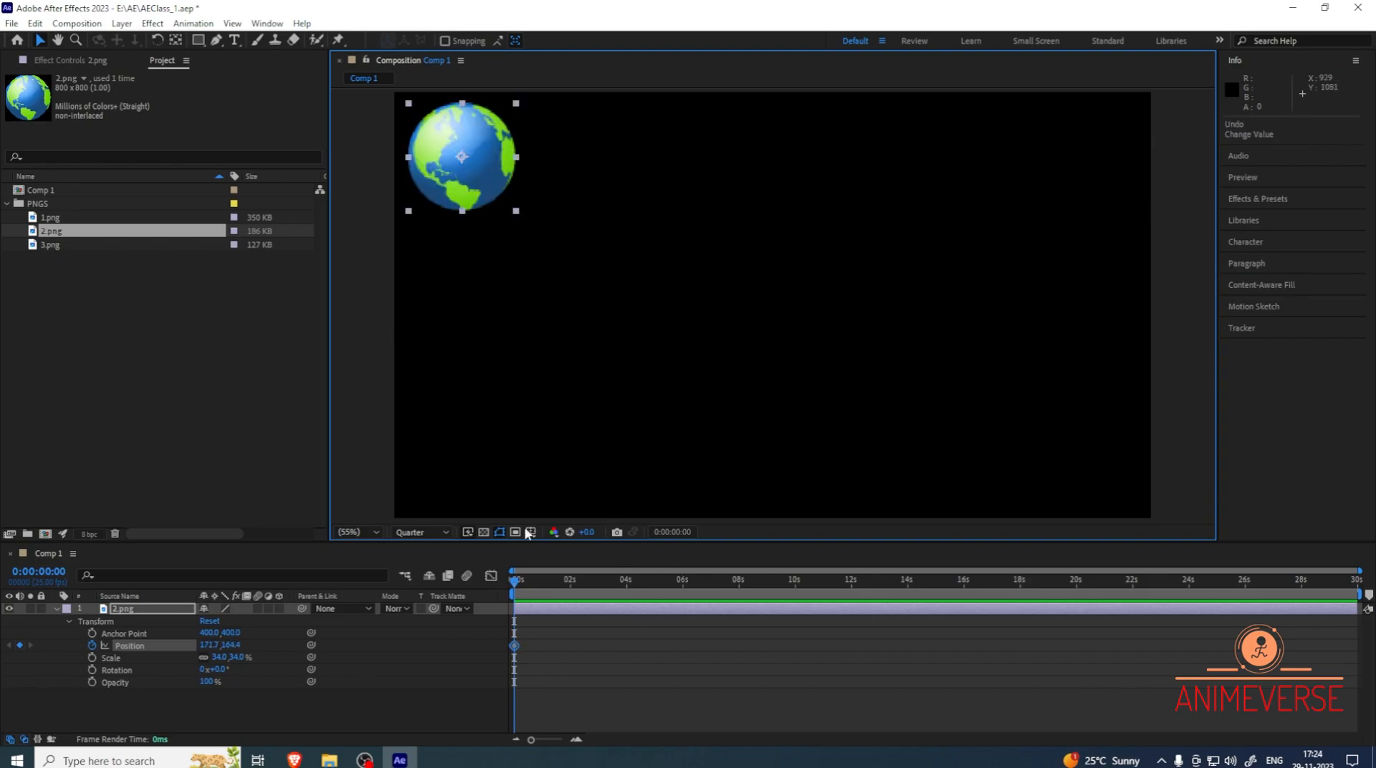
drag(521, 586, 576, 582)
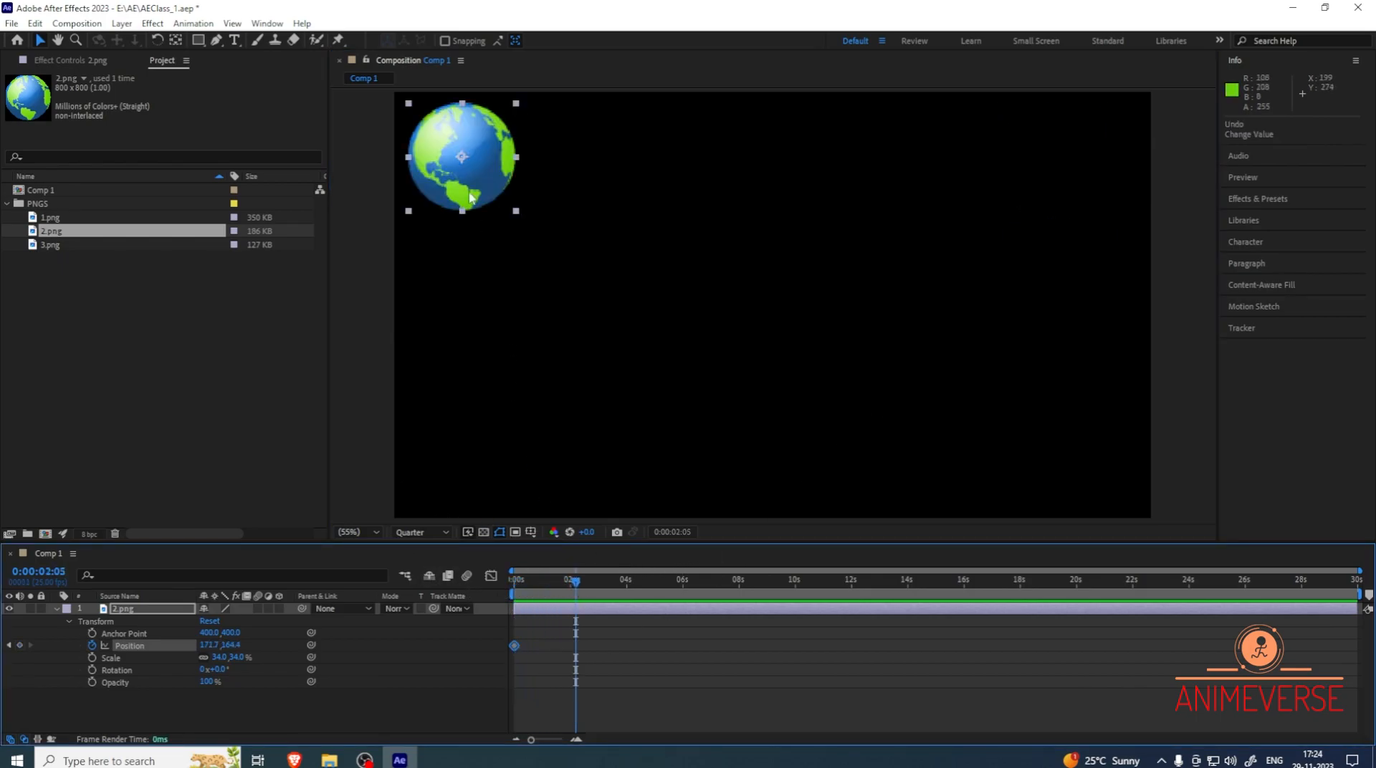
drag(479, 213, 1081, 205)
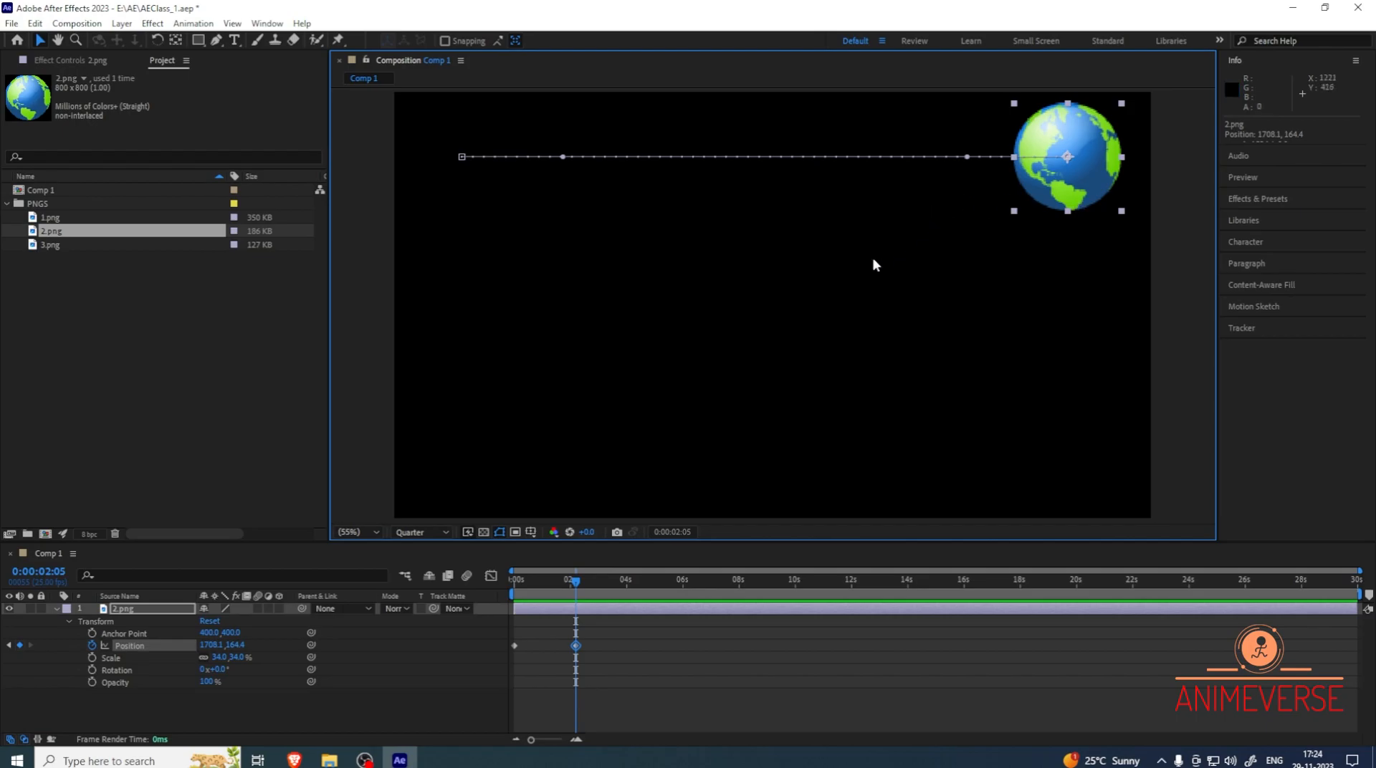
drag(1072, 185, 1094, 262)
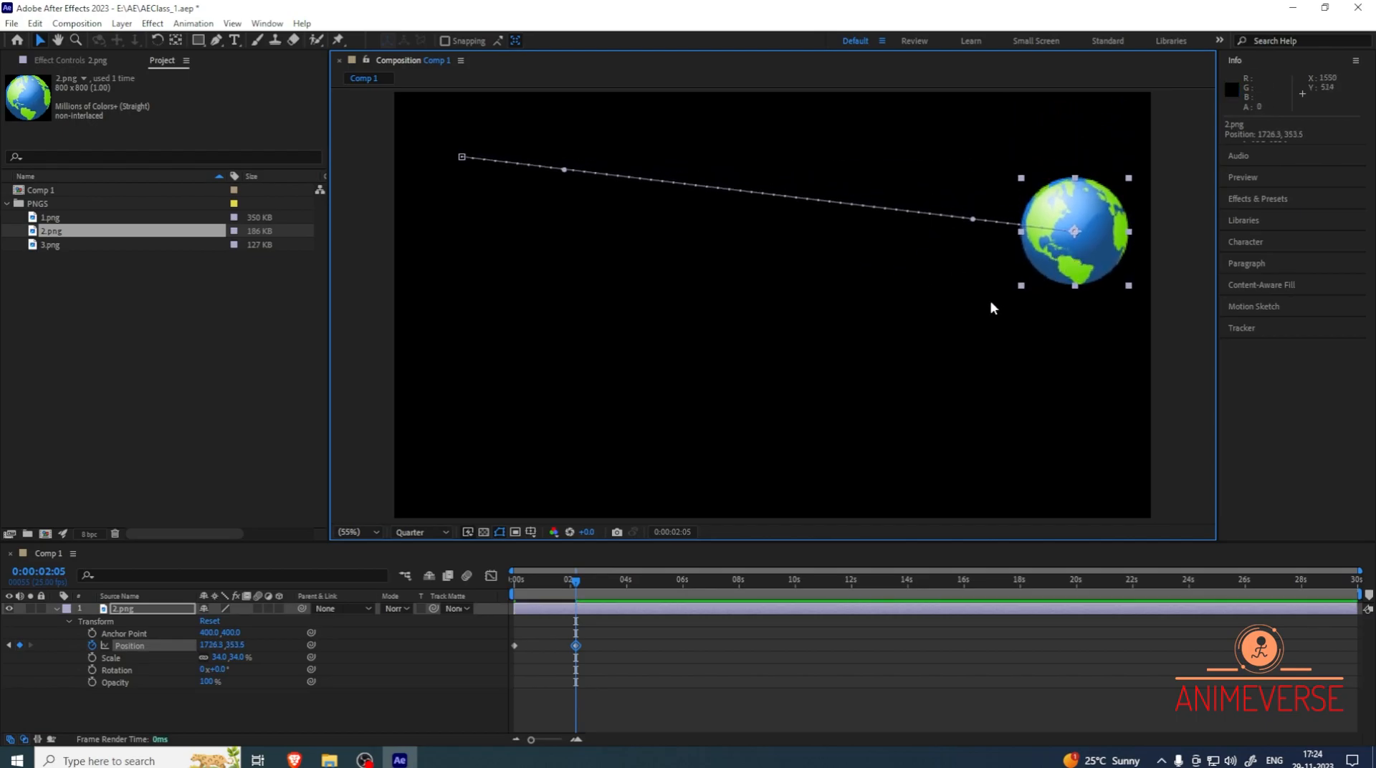
key(ctrl+z)
Add Position keyframes at 0:00:03:24 (1728.1, 866.2), about 6 seconds (211.7, 917.1) and 0:00:07:23 (182.6, 164.4) to loop the globe's path
drag(587, 587, 625, 586)
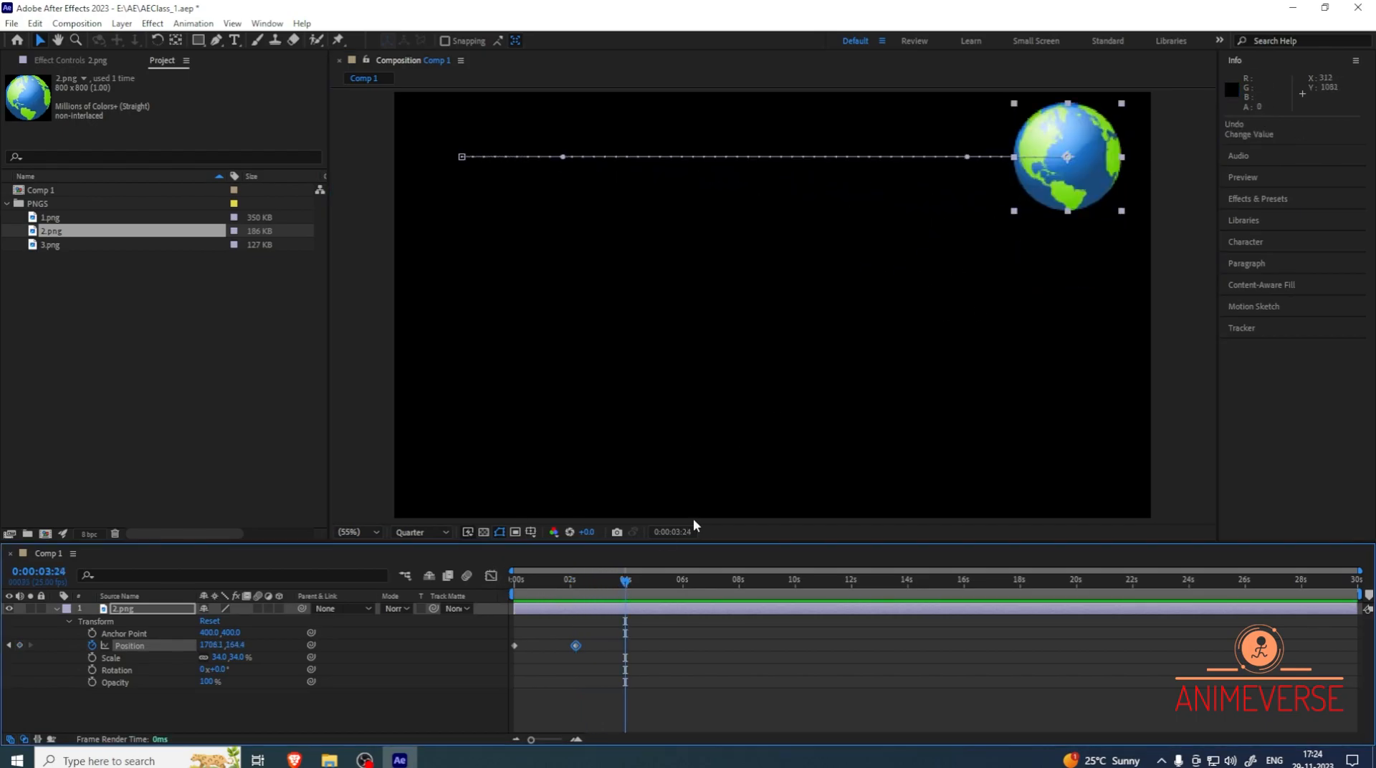
drag(1070, 204, 1079, 482)
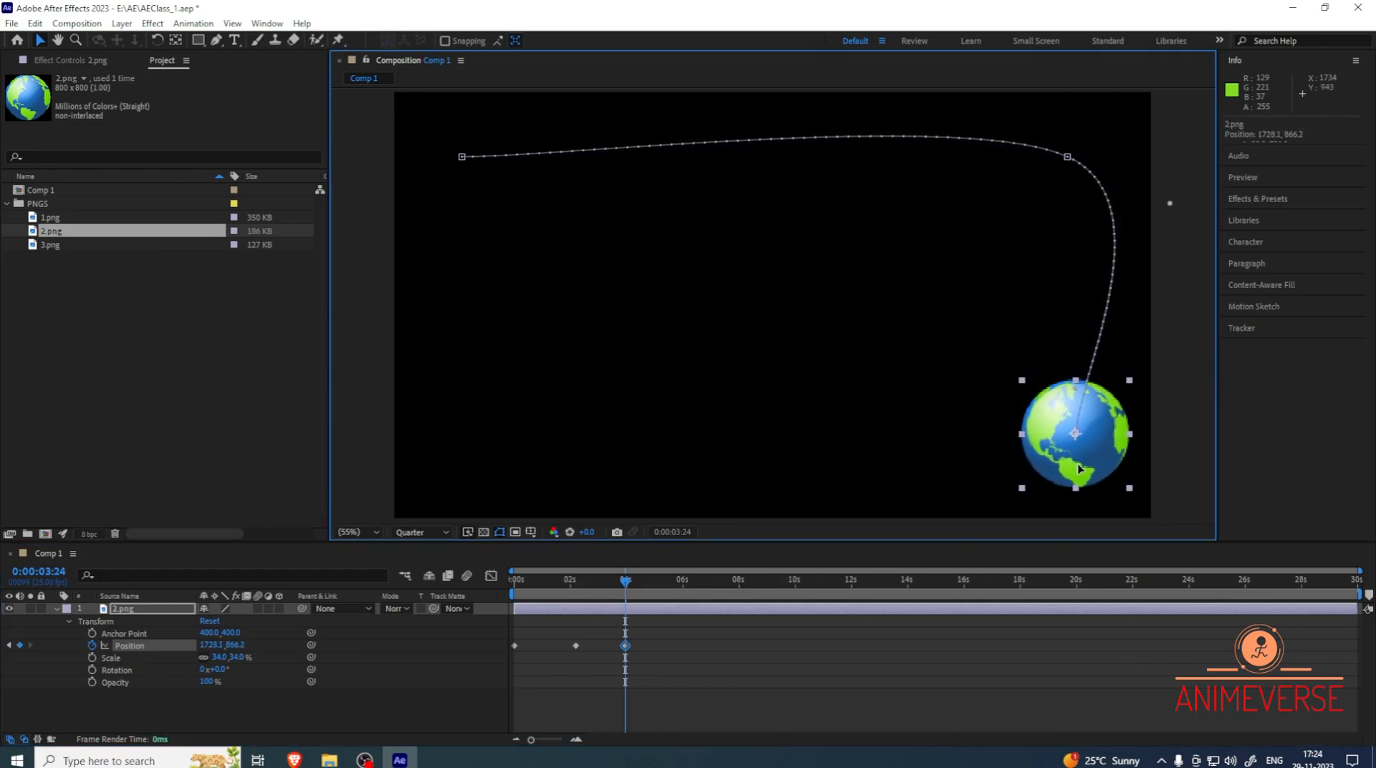
drag(628, 587, 685, 597)
drag(1073, 473, 468, 478)
drag(686, 582, 740, 602)
drag(460, 474, 450, 176)
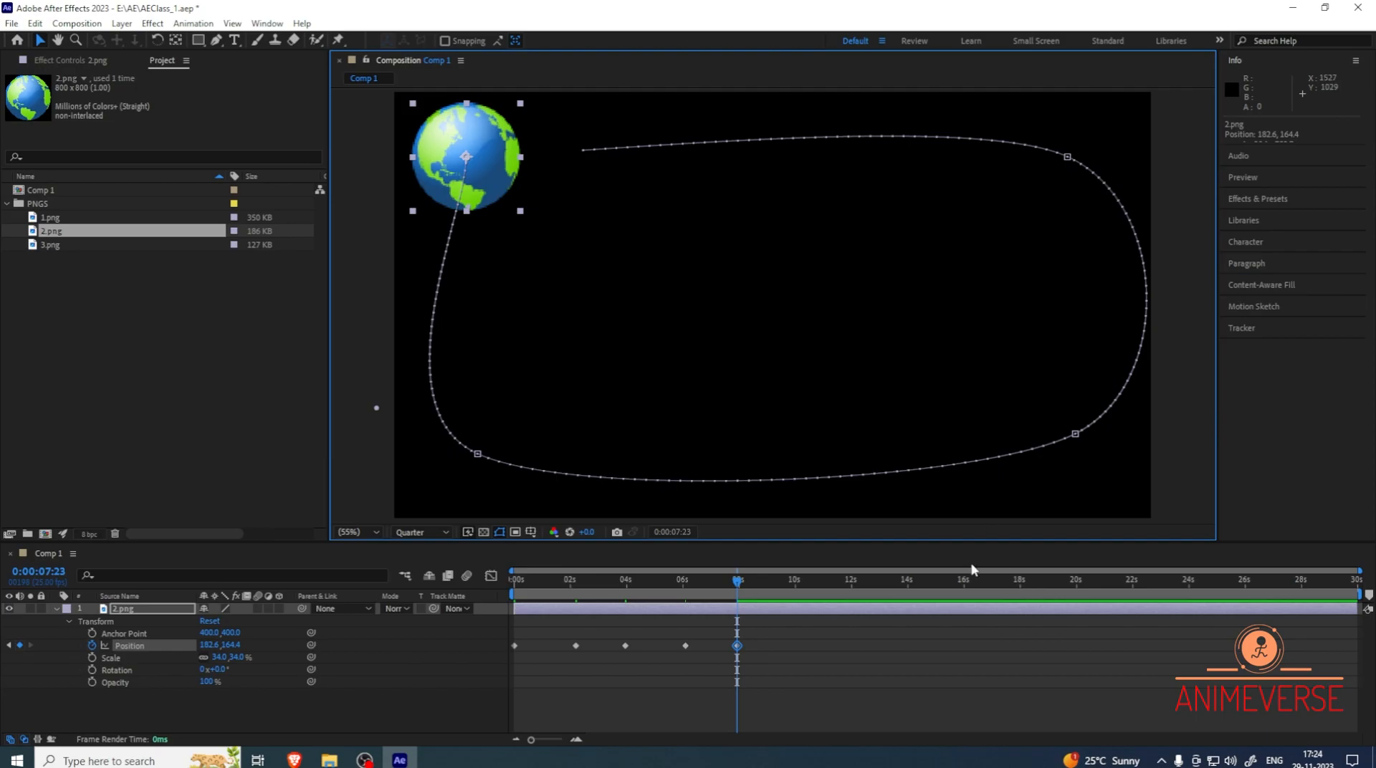
Try to reshape the motion path by adjusting the tangent handle of the 0:00:02:05 keyframe, and undo the adjustment
click(1067, 157)
drag(1100, 120, 967, 275)
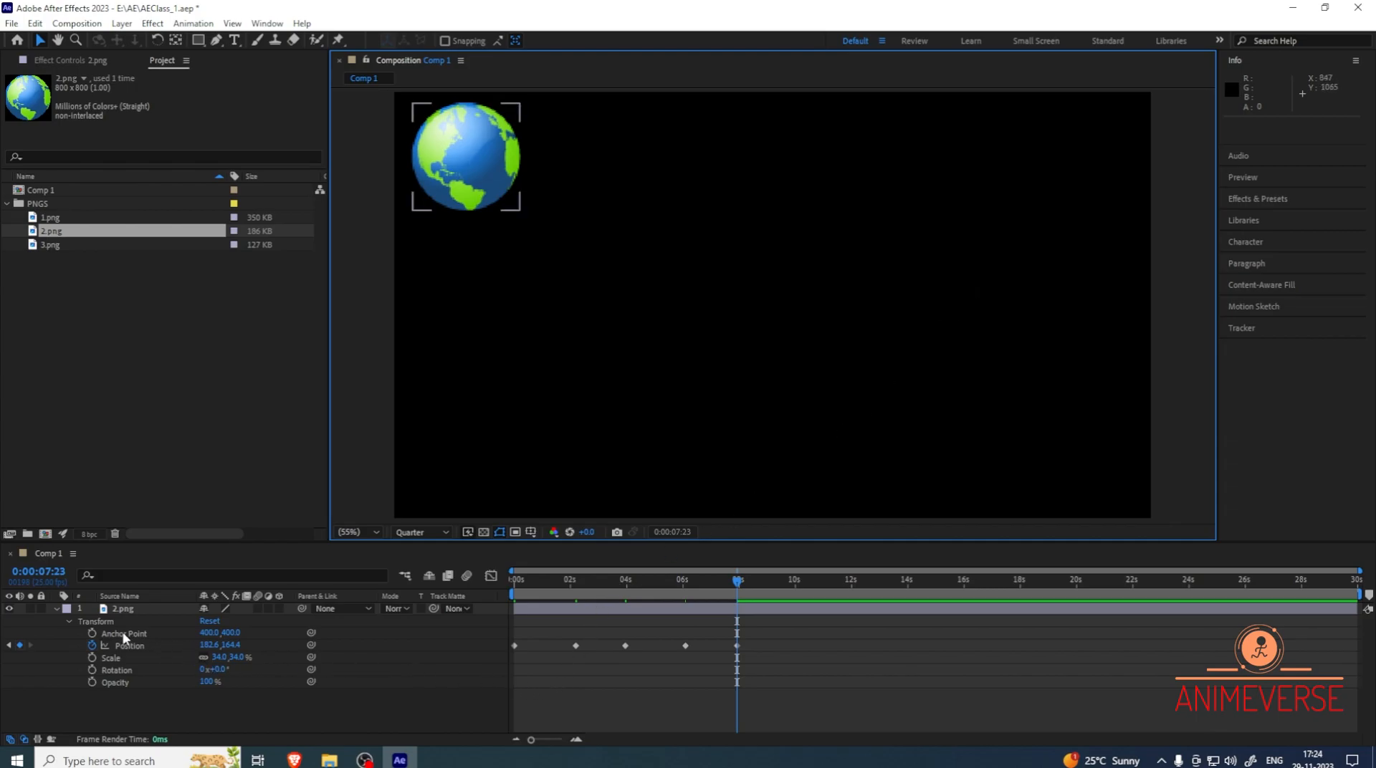
click(129, 609)
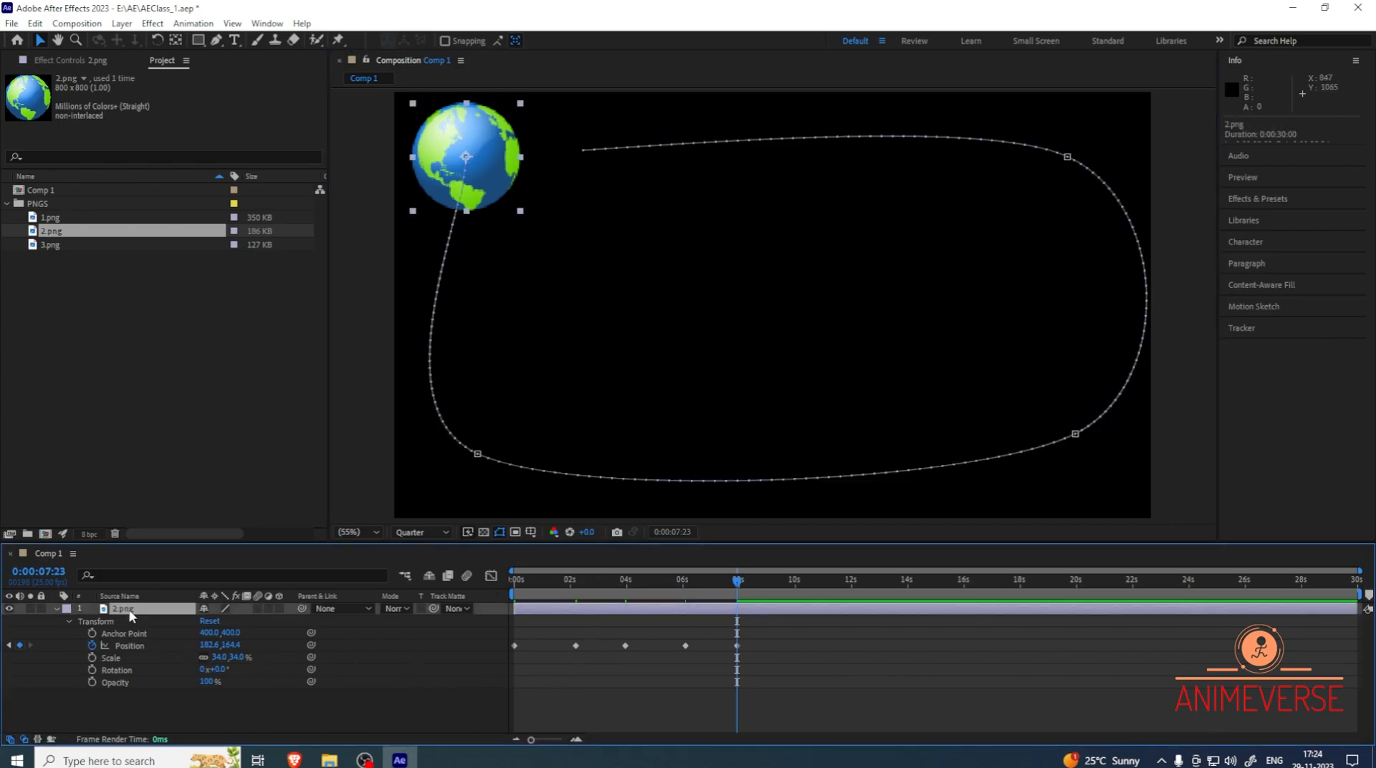
click(1067, 158)
drag(967, 112, 977, 165)
key(ctrl+z)
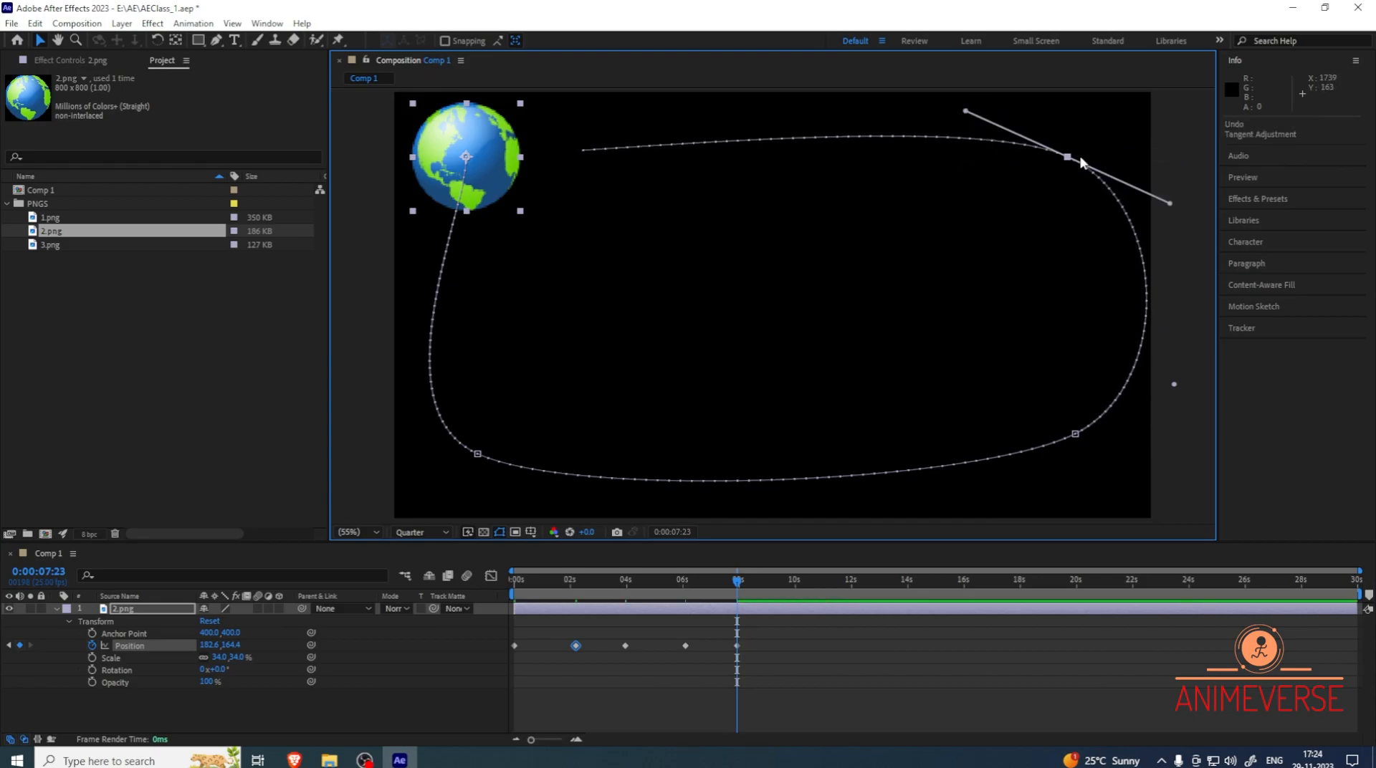
Set the 0:00:02:05 keyframe's spatial interpolation to Linear, with roving at Lock To Time, and preview the motion
right_click(1067, 157)
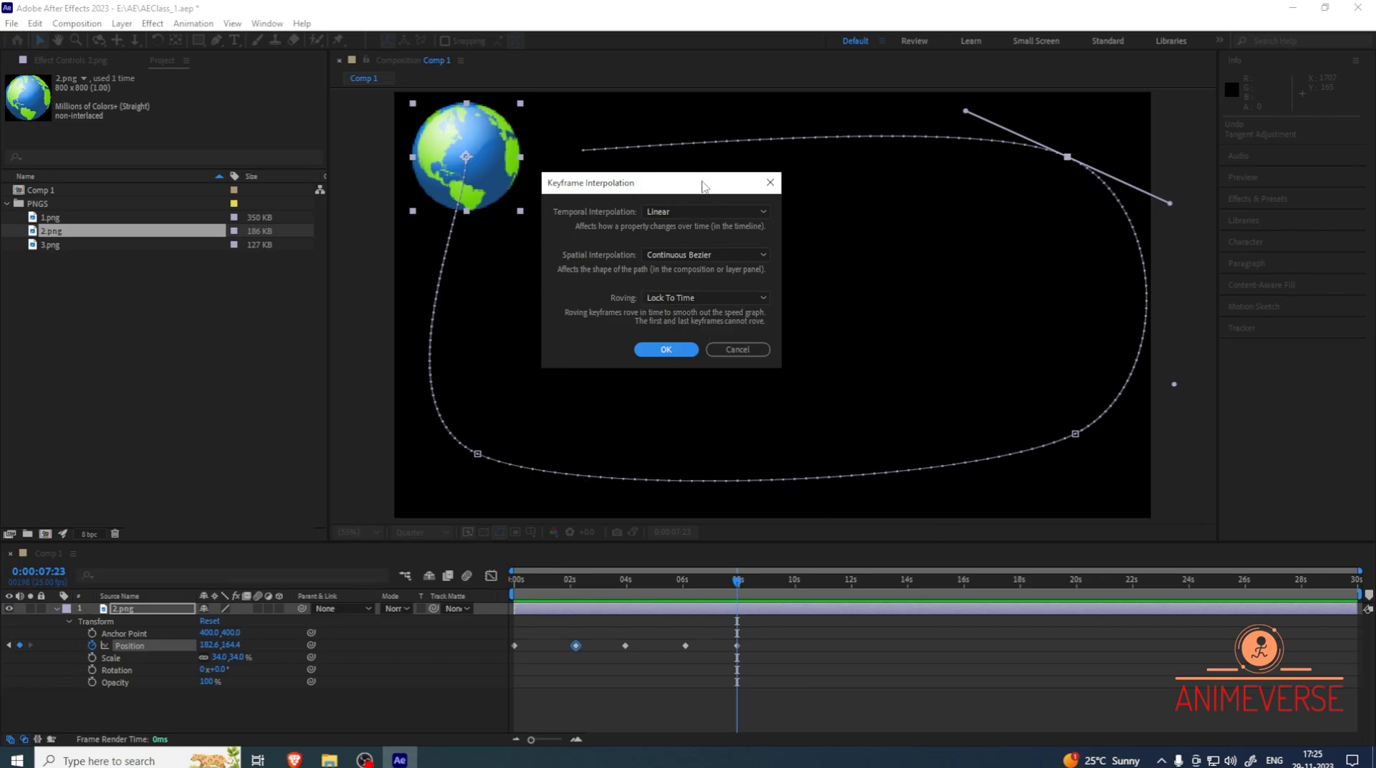
drag(703, 186, 760, 164)
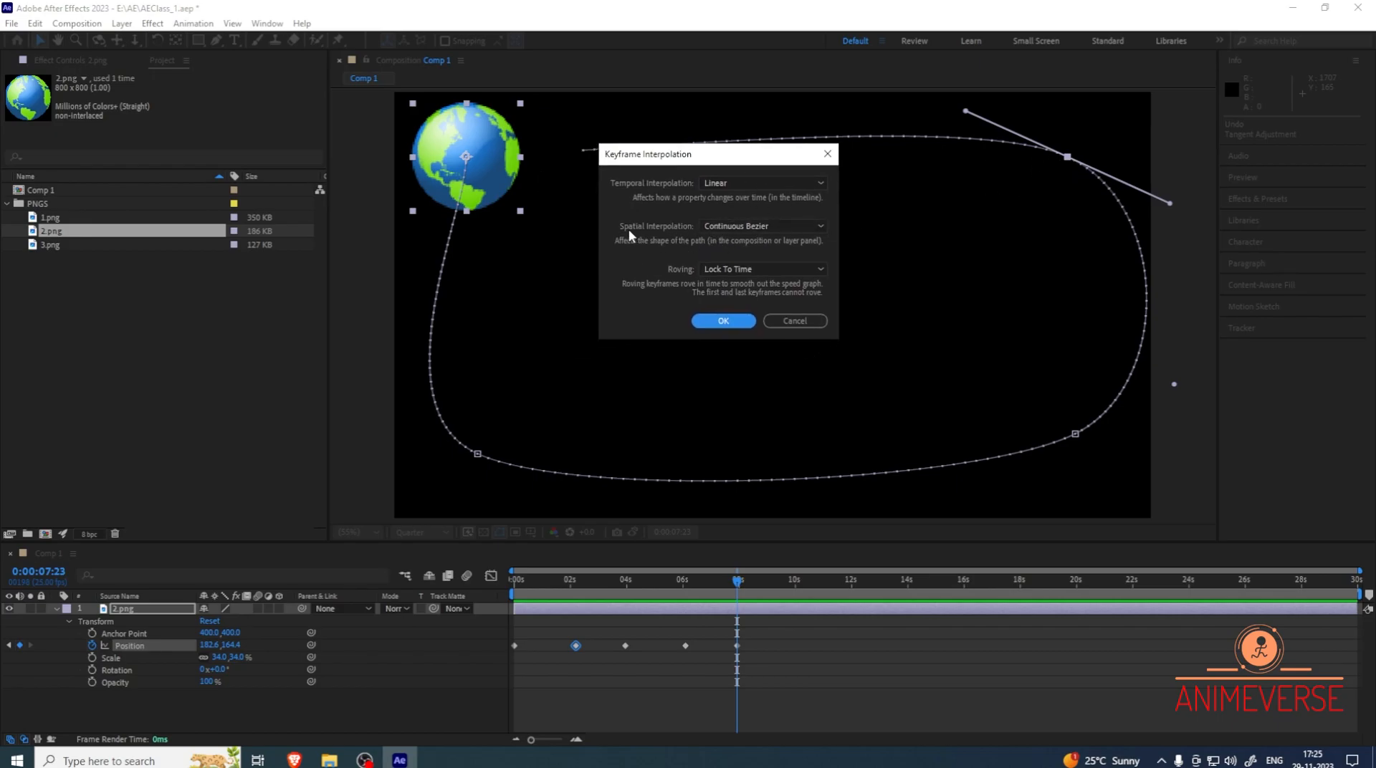
drag(682, 154, 685, 187)
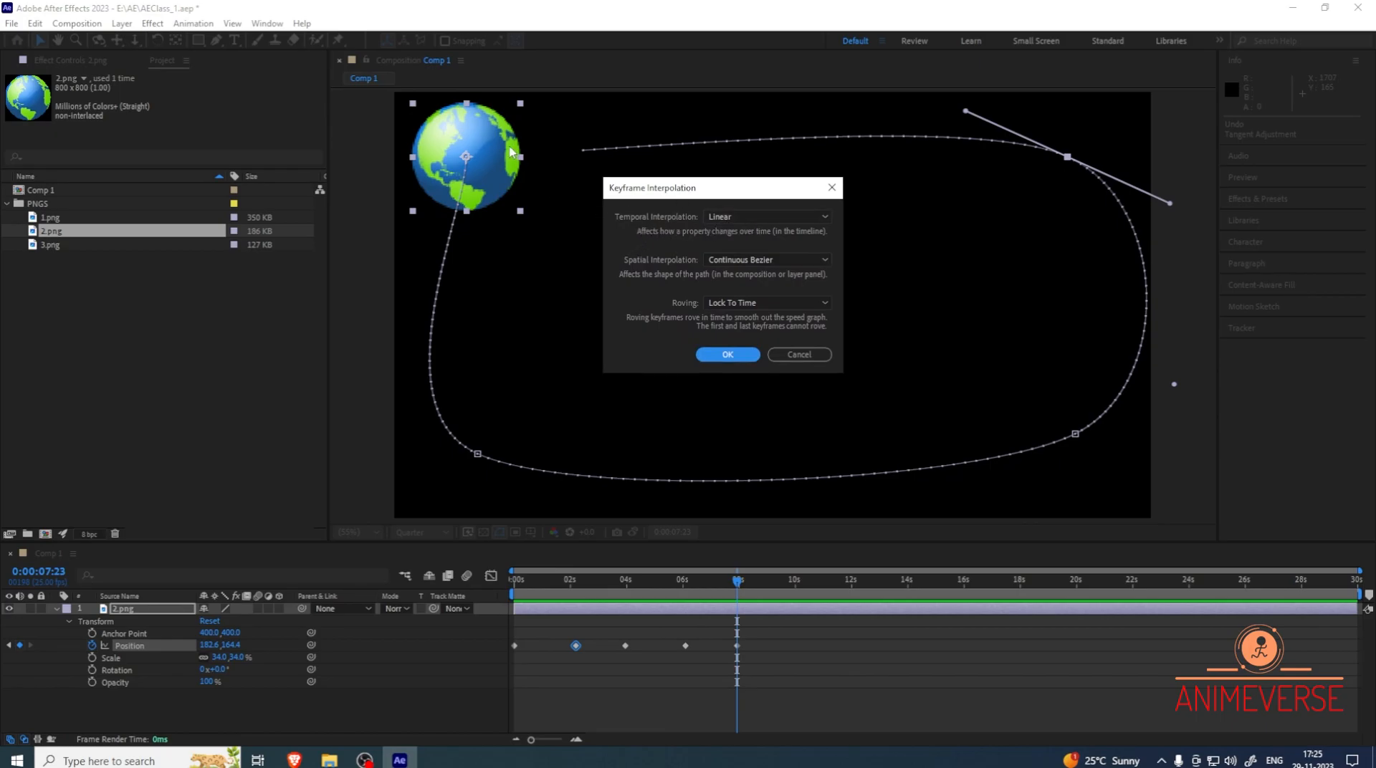
click(794, 217)
click(794, 212)
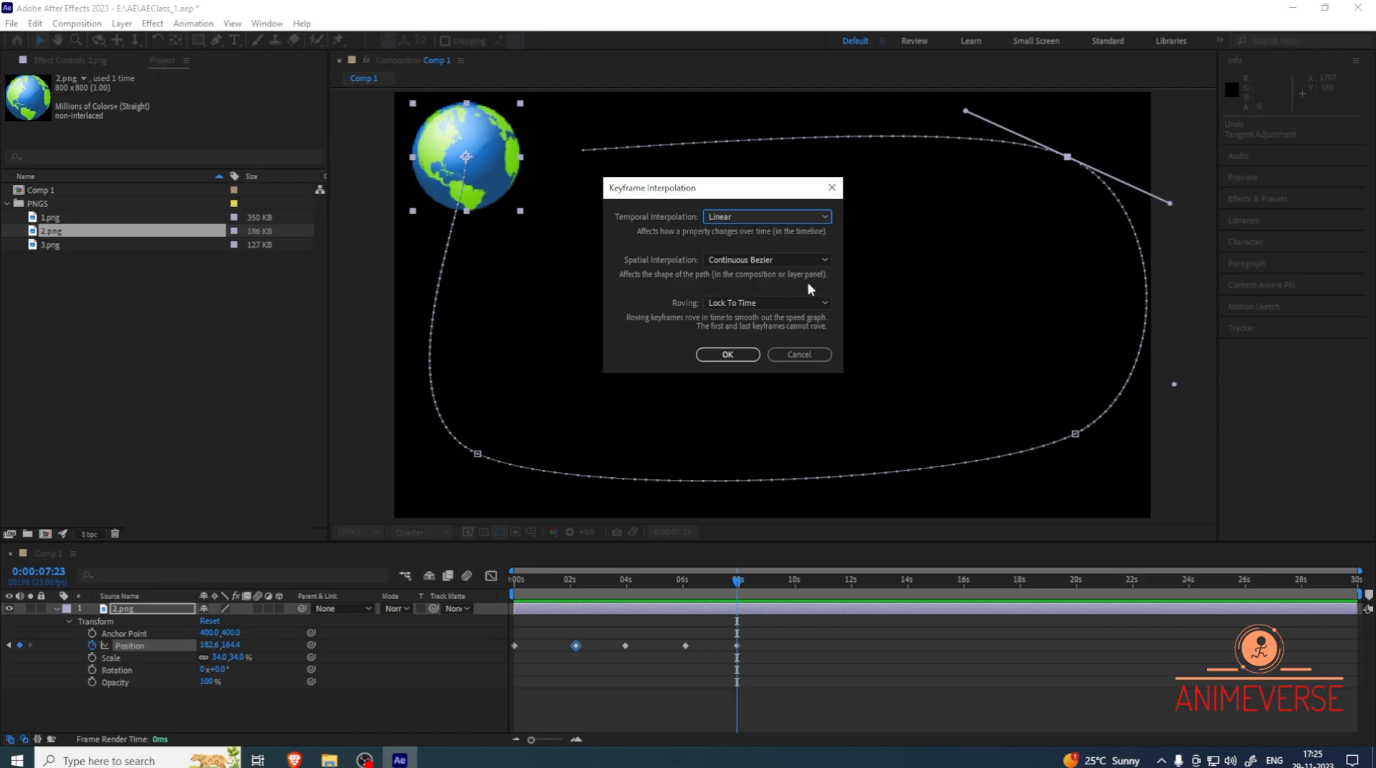
click(772, 261)
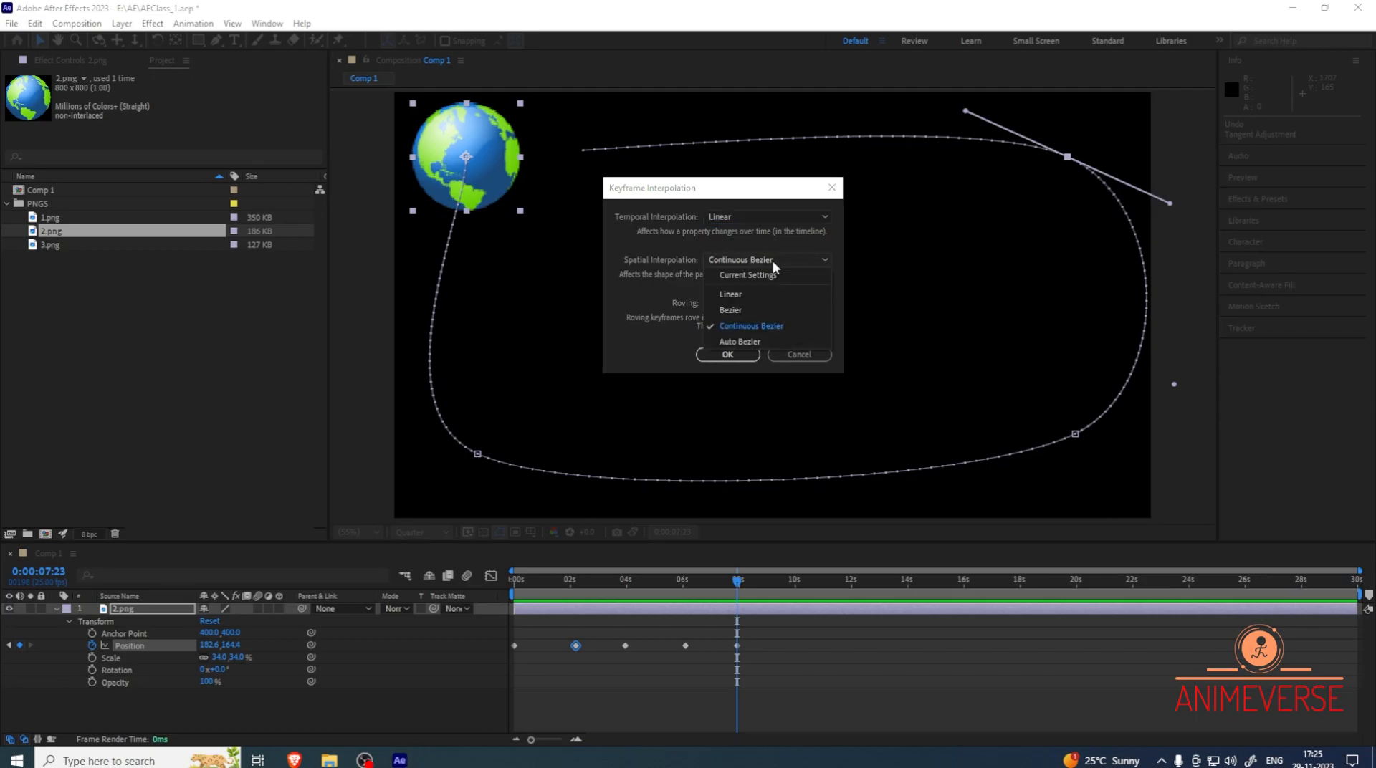
click(730, 298)
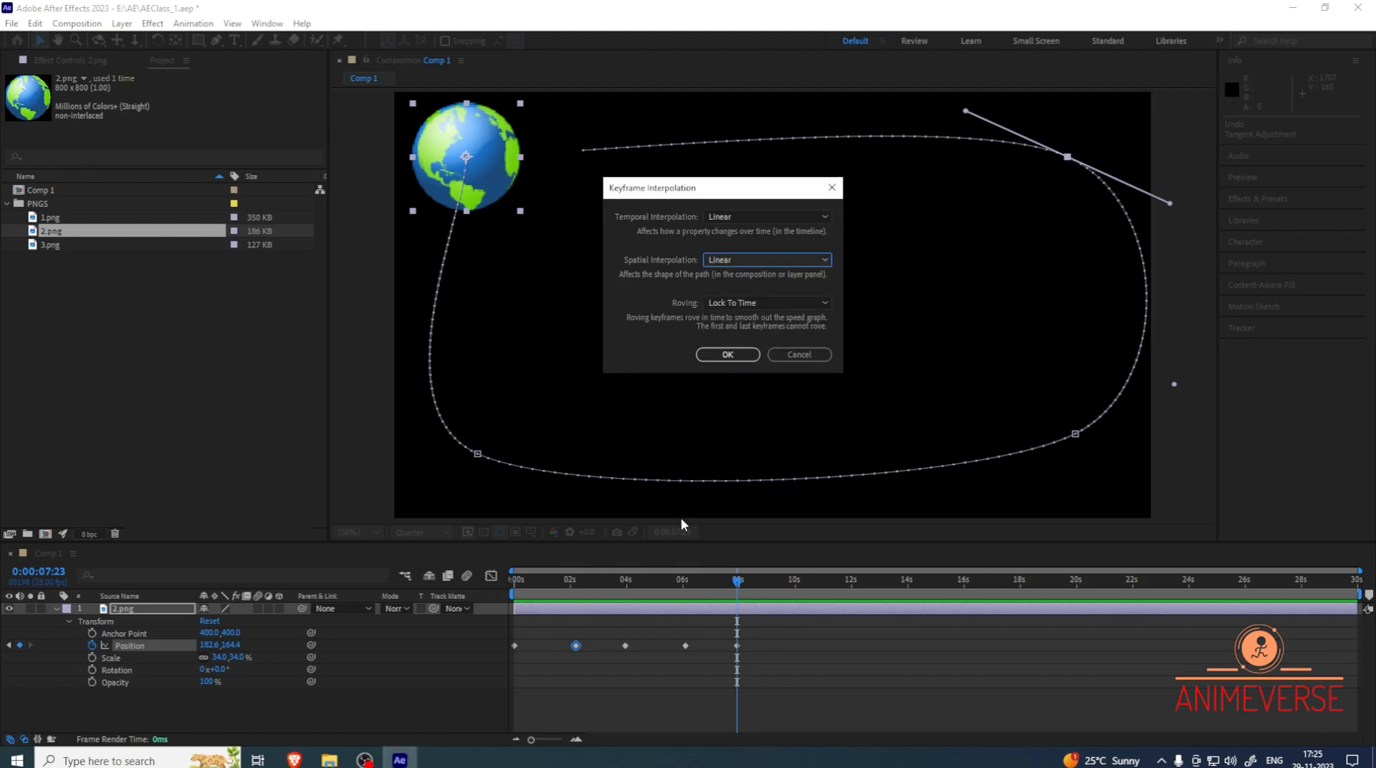
click(758, 304)
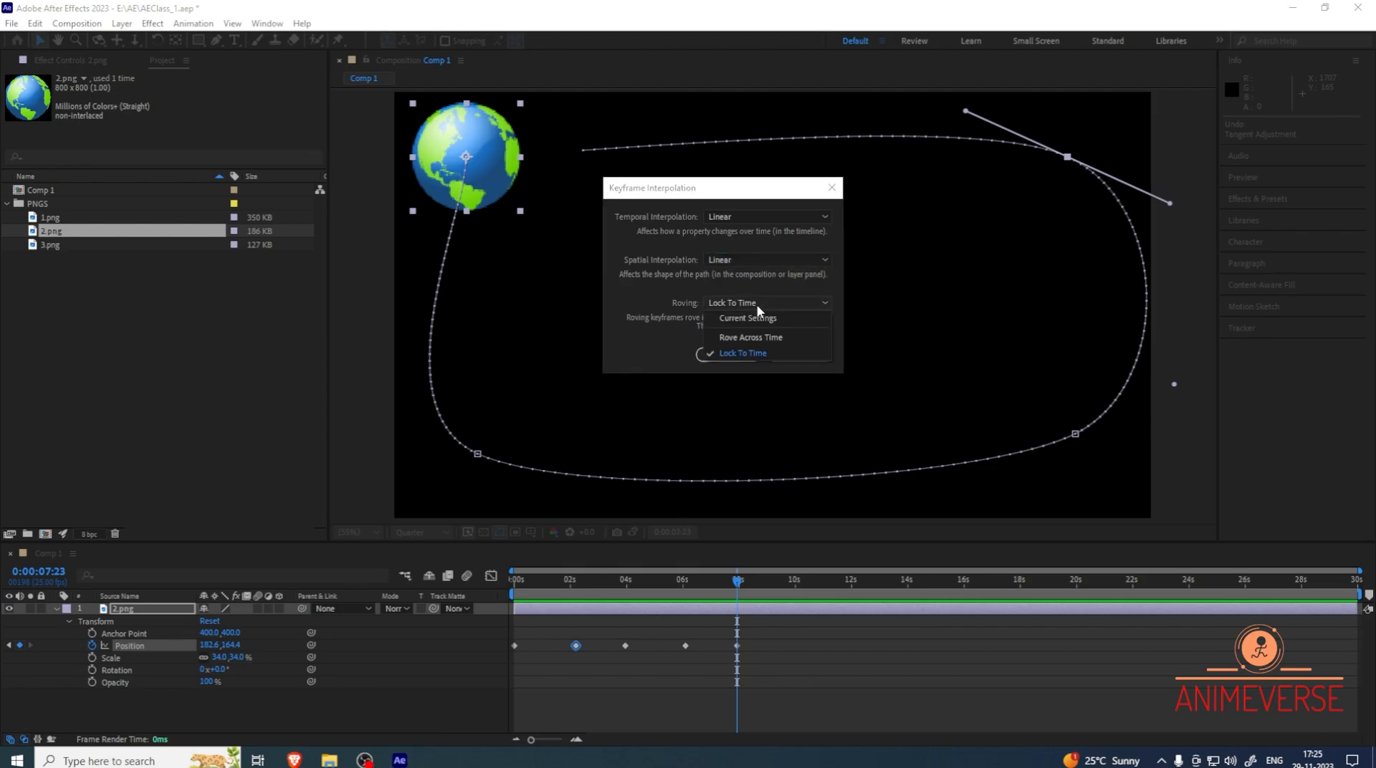
click(732, 354)
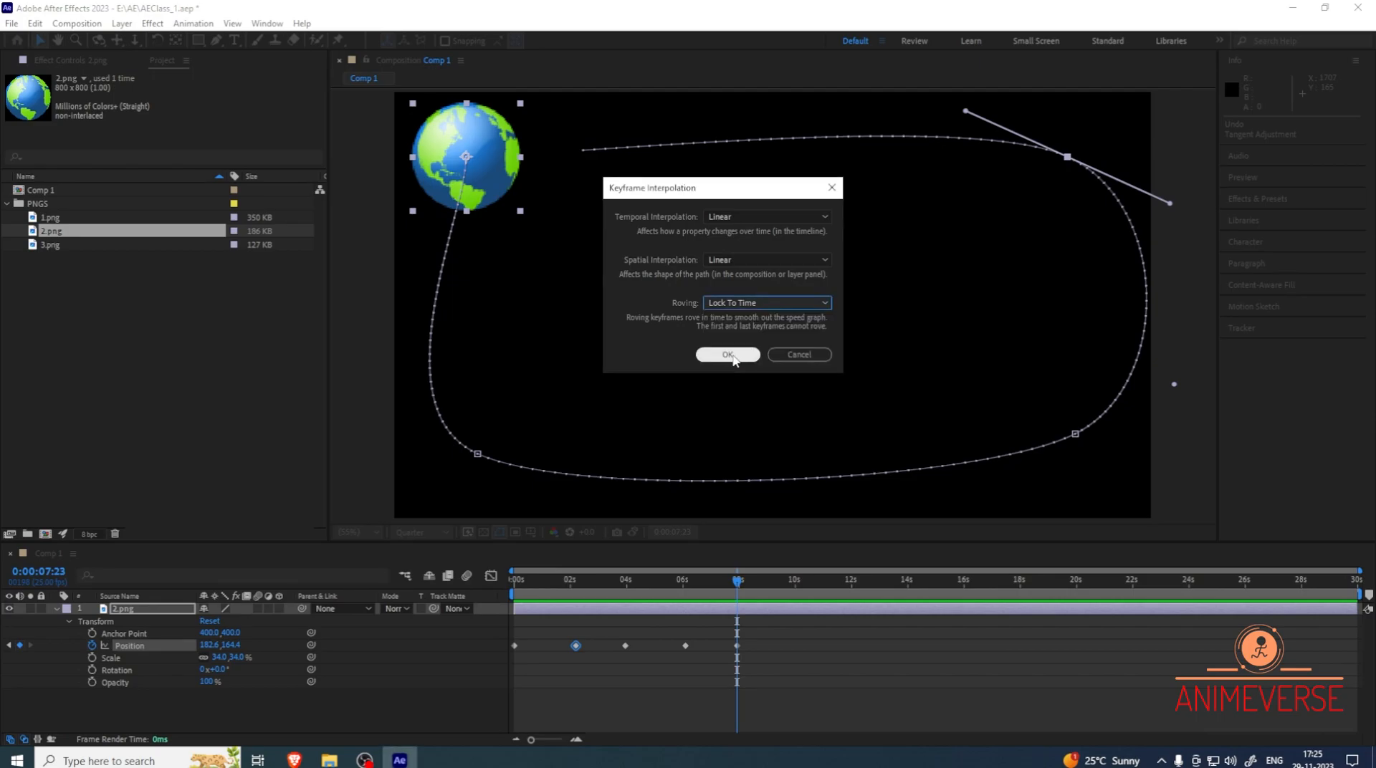
click(714, 358)
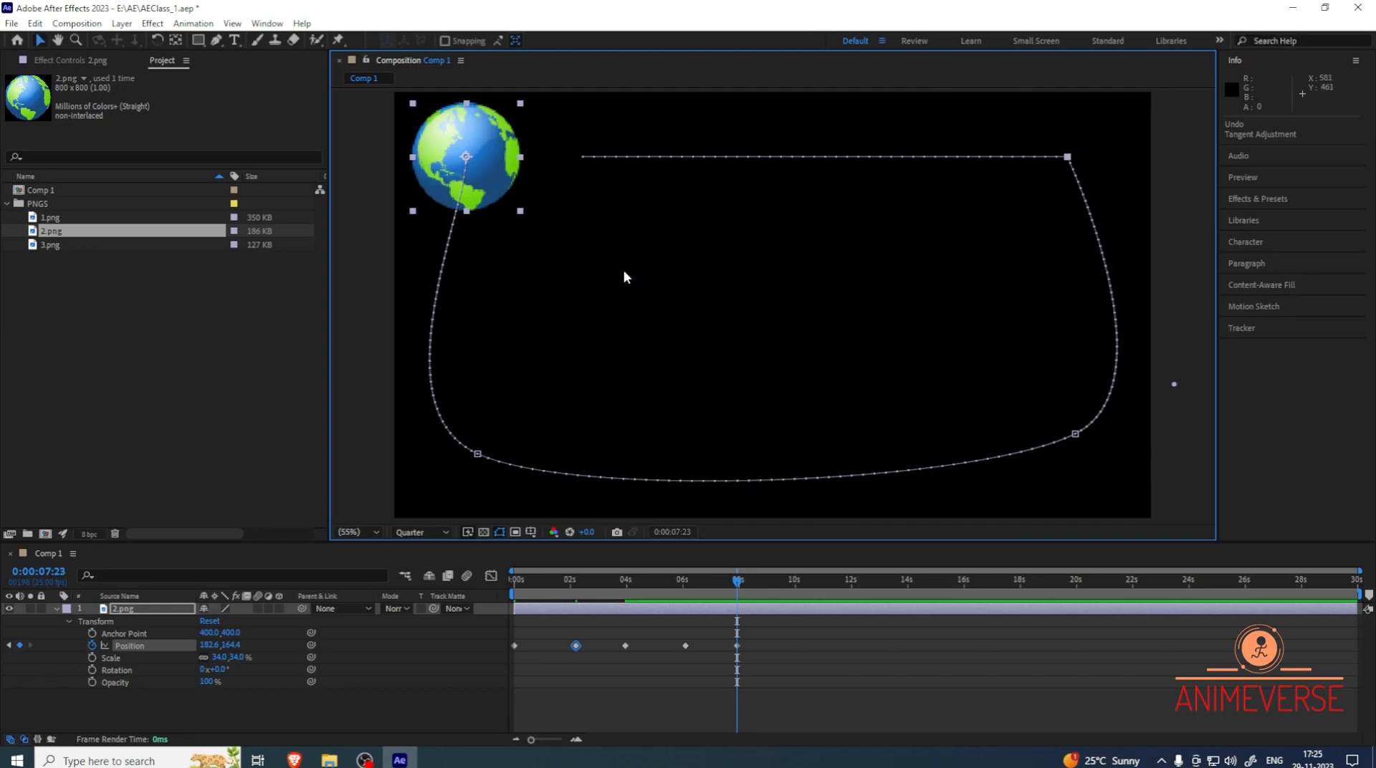
key(space)
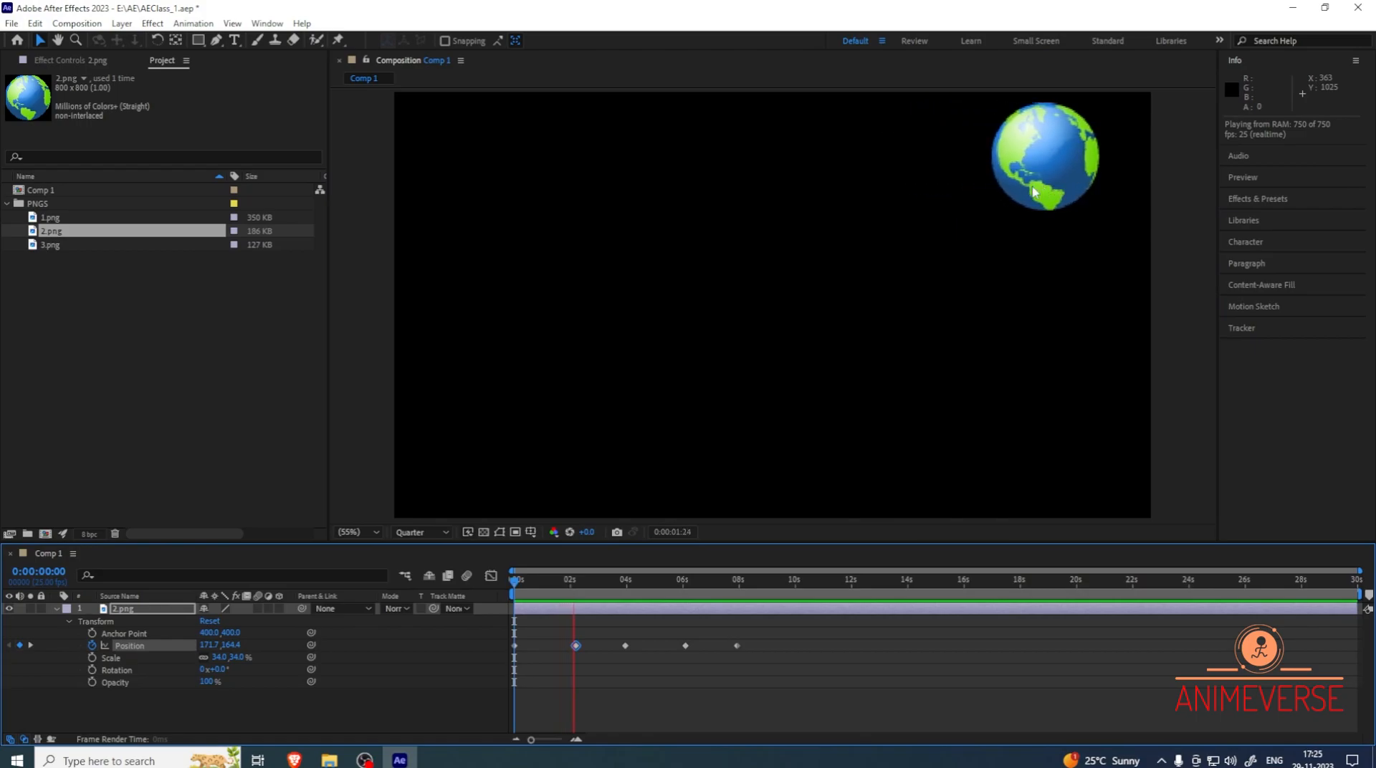
key(space)
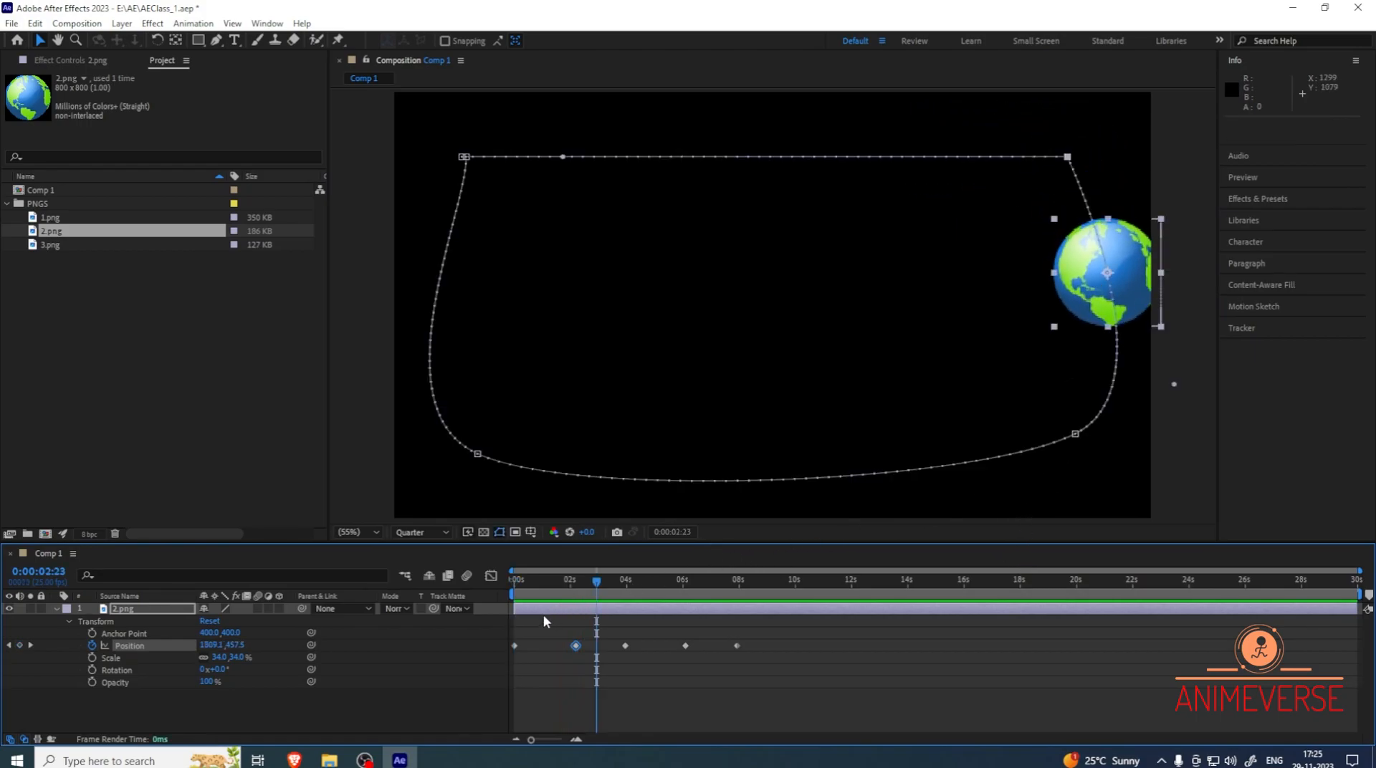
Set the spatial interpolation of the 0:00:03:24 Position keyframe to Linear
right_click(1076, 435)
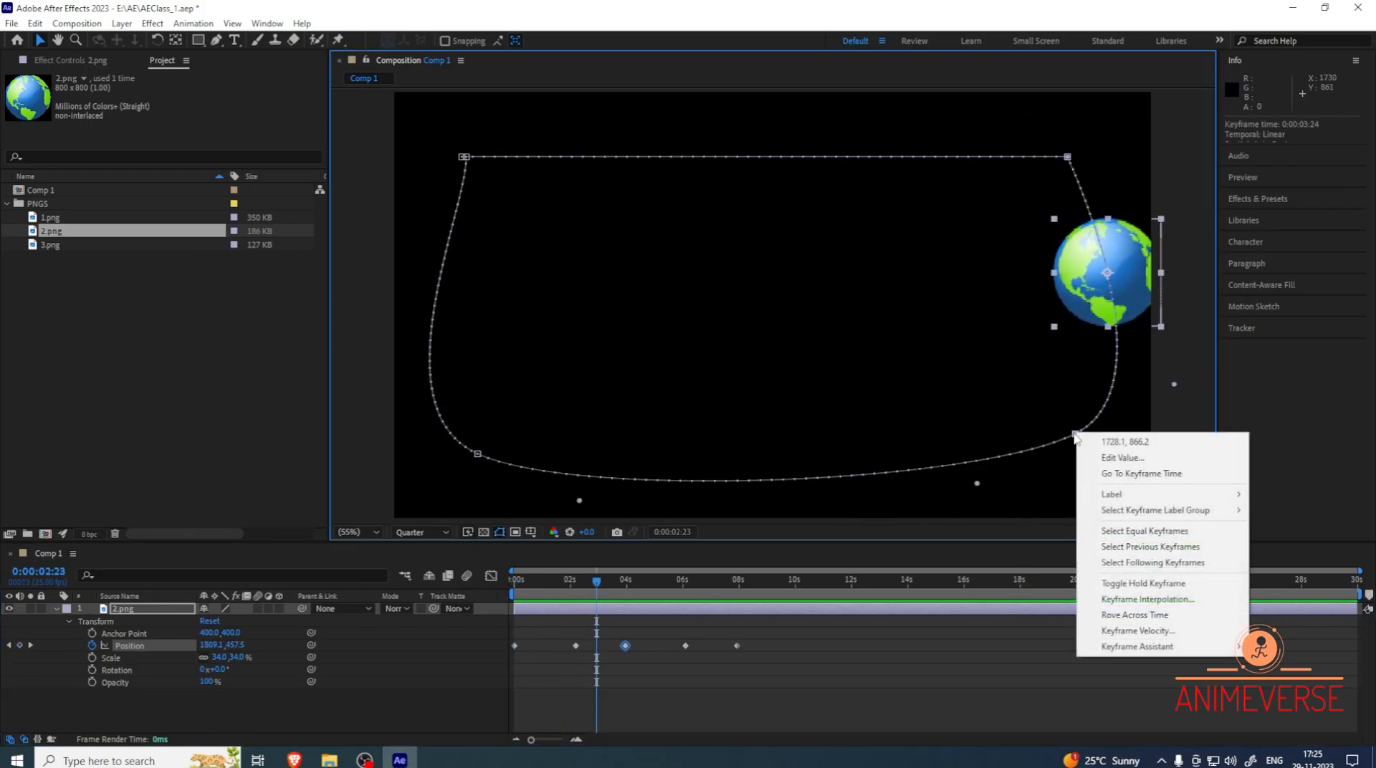
click(1130, 600)
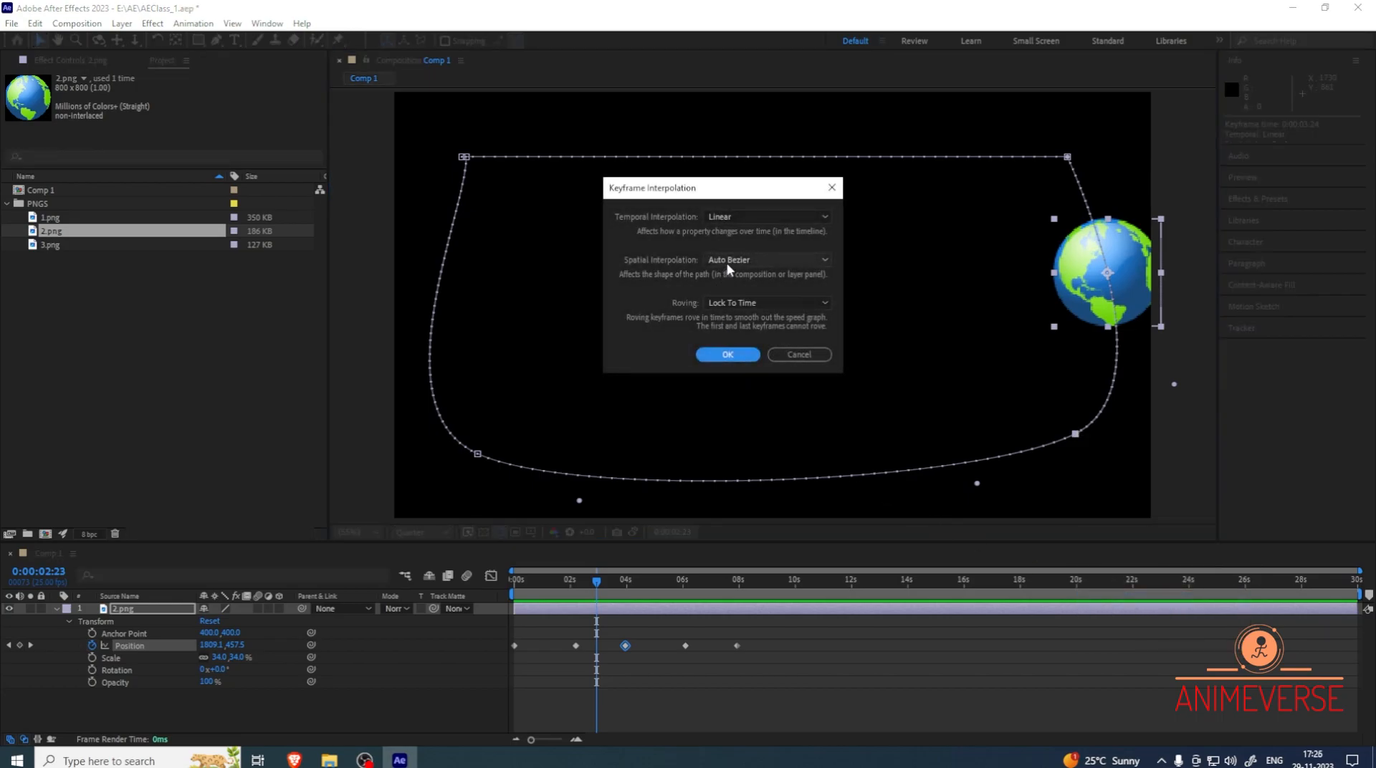
click(727, 260)
click(730, 294)
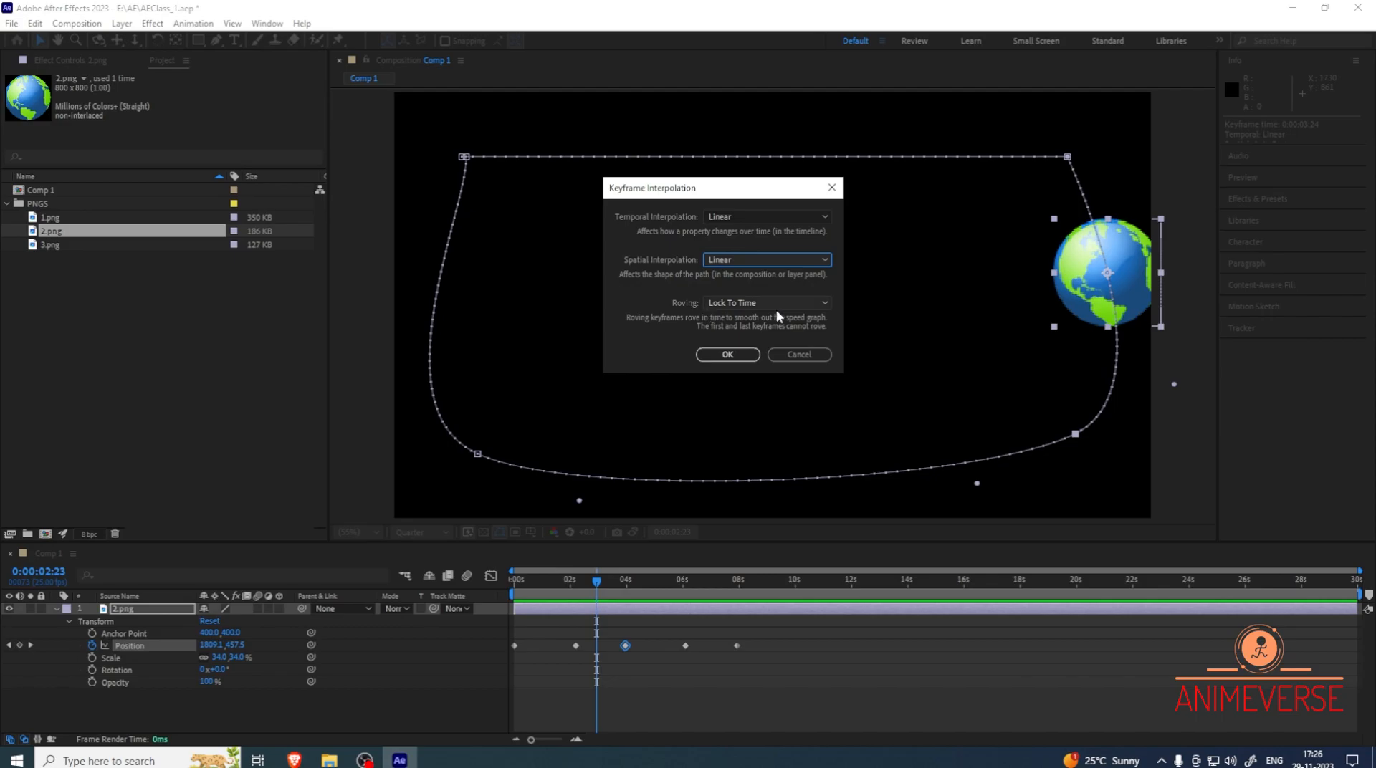
click(728, 354)
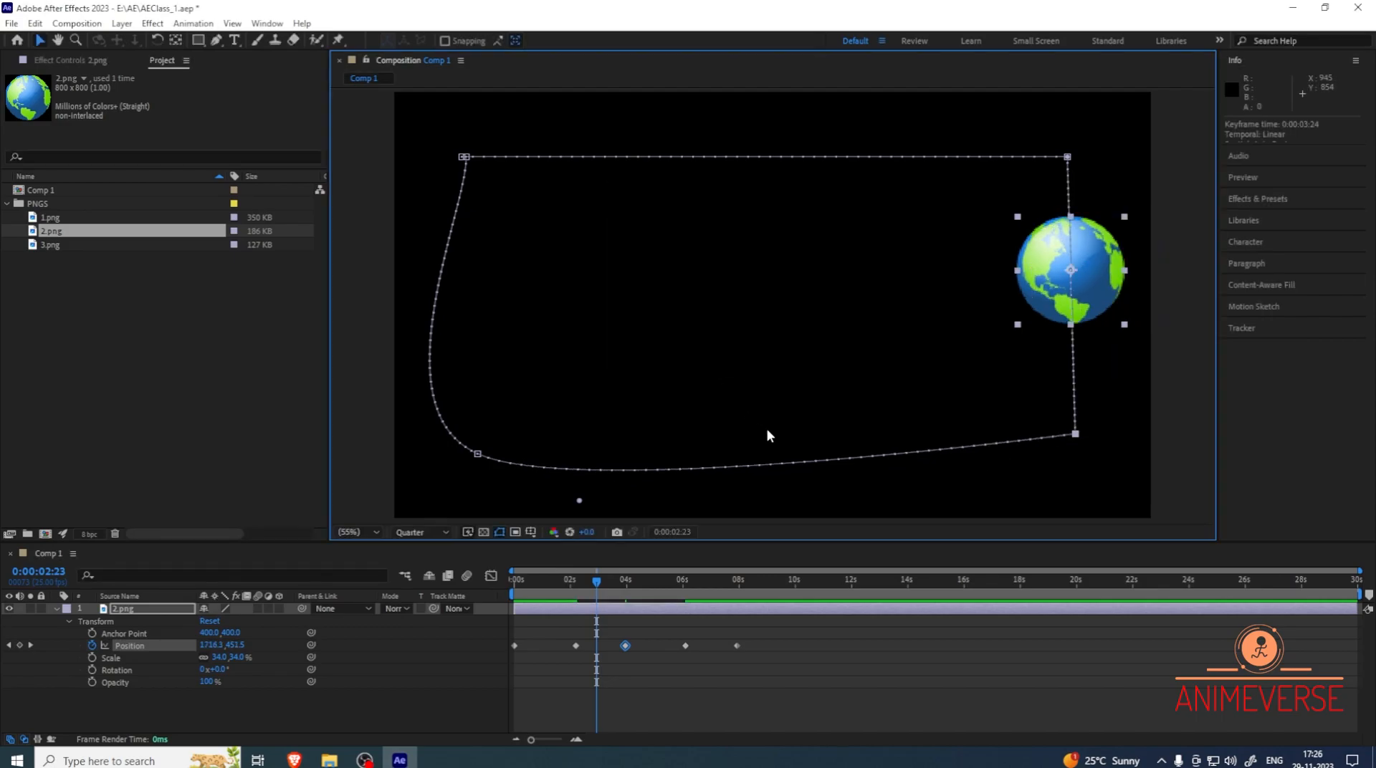
Set the spatial interpolation of the Position keyframe at about 6 seconds to Linear
right_click(477, 454)
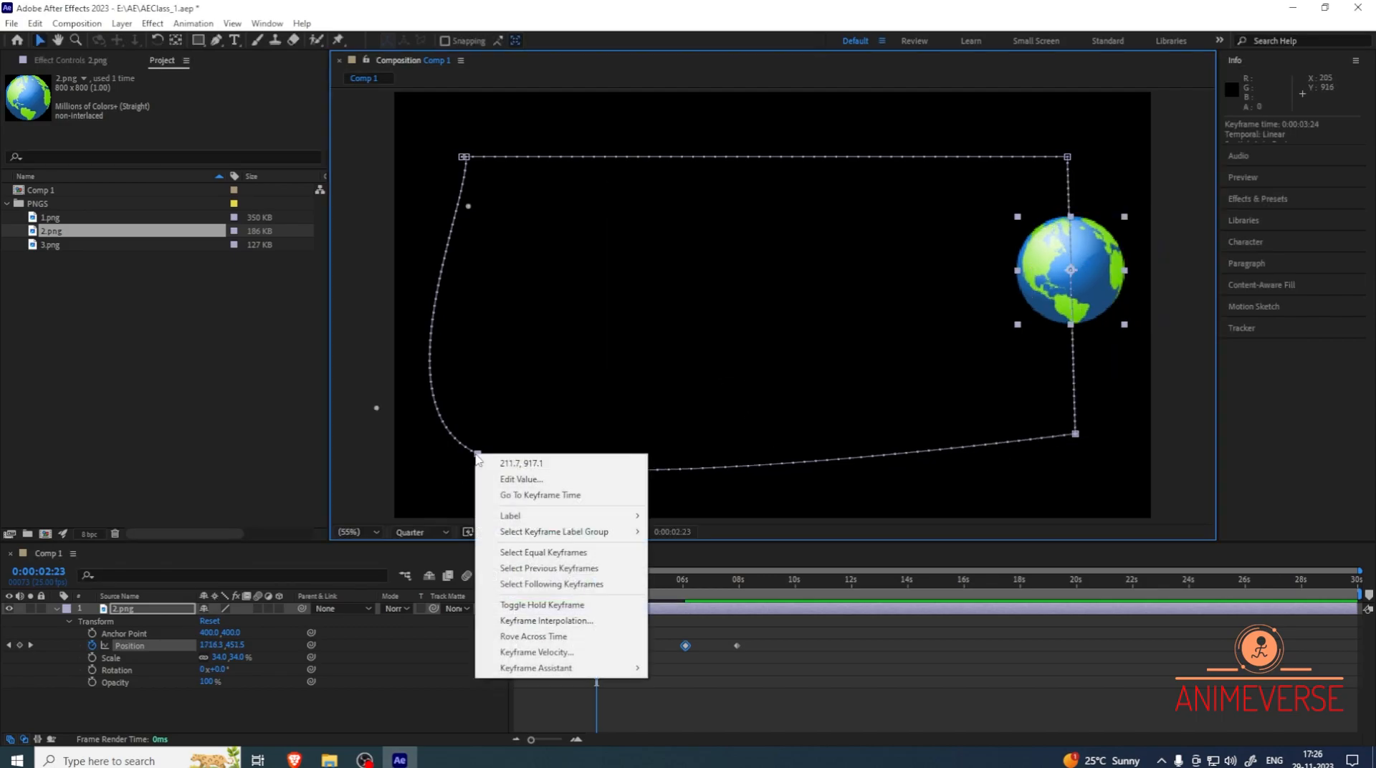
click(502, 621)
click(728, 268)
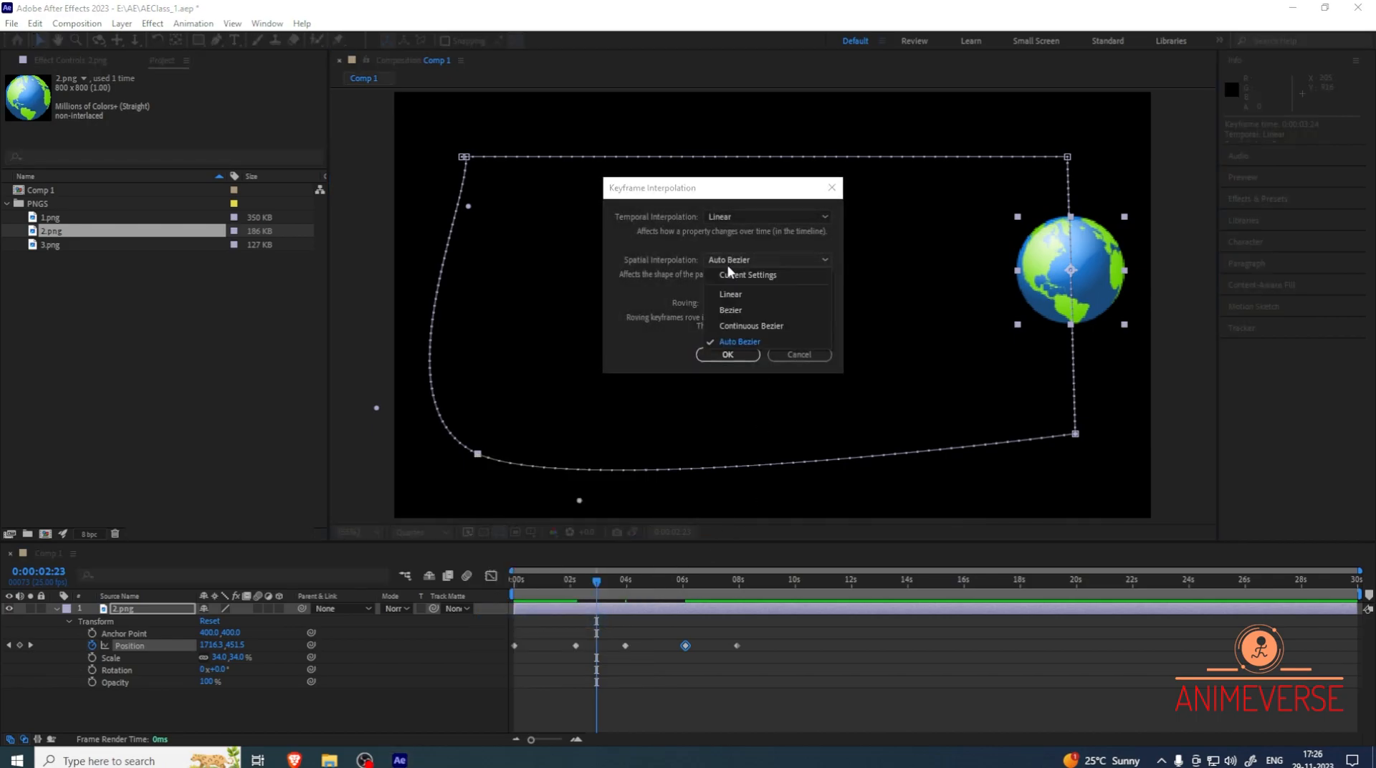
click(724, 276)
click(727, 354)
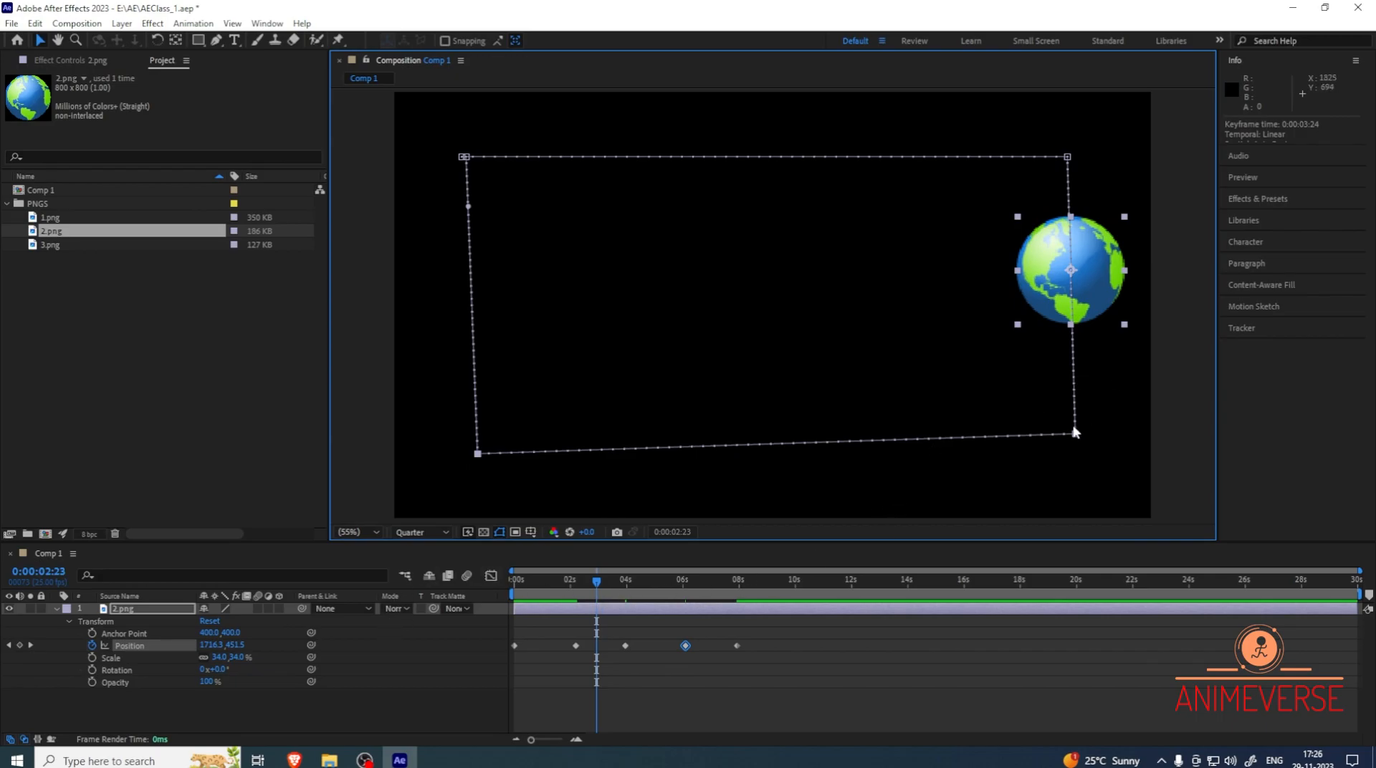
Square up the rectangular path by moving its corner keyframes to 1728.1, 922.5; 1729.9, 157.1; and 202.6, 158.9, and preview the motion
drag(1076, 436, 1075, 456)
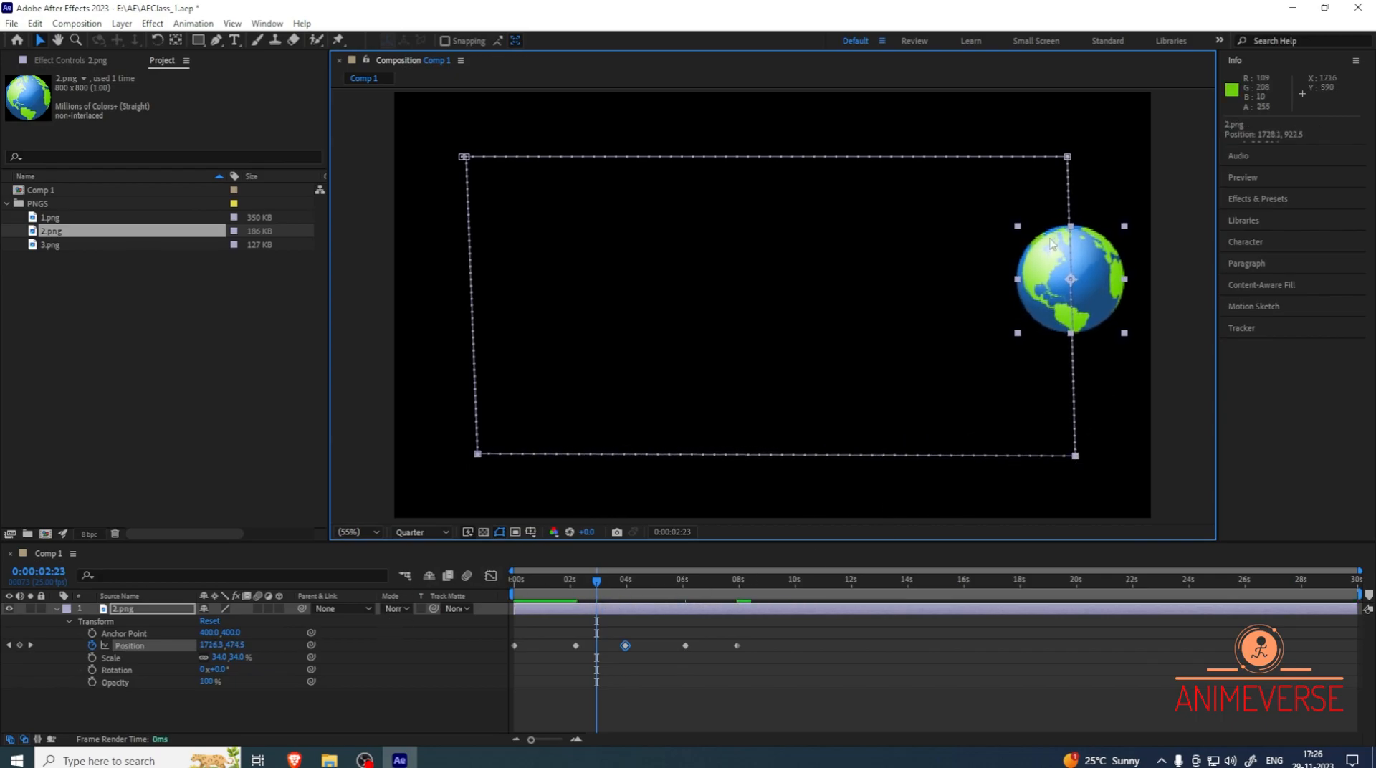
drag(1075, 159, 1083, 156)
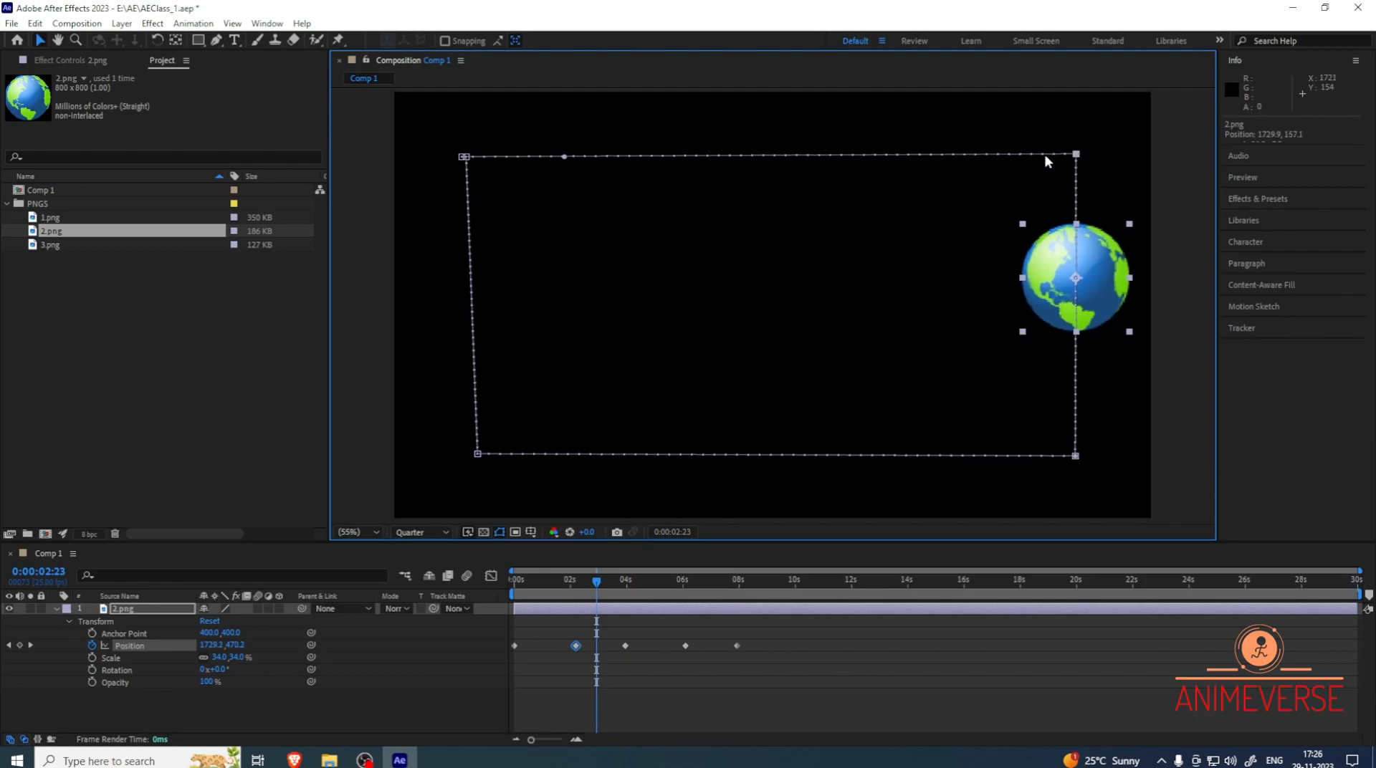
mouse_move(466, 158)
mouse_down()
mouse_move(460, 173)
mouse_move(475, 144)
mouse_move(472, 155)
mouse_up()
click(481, 156)
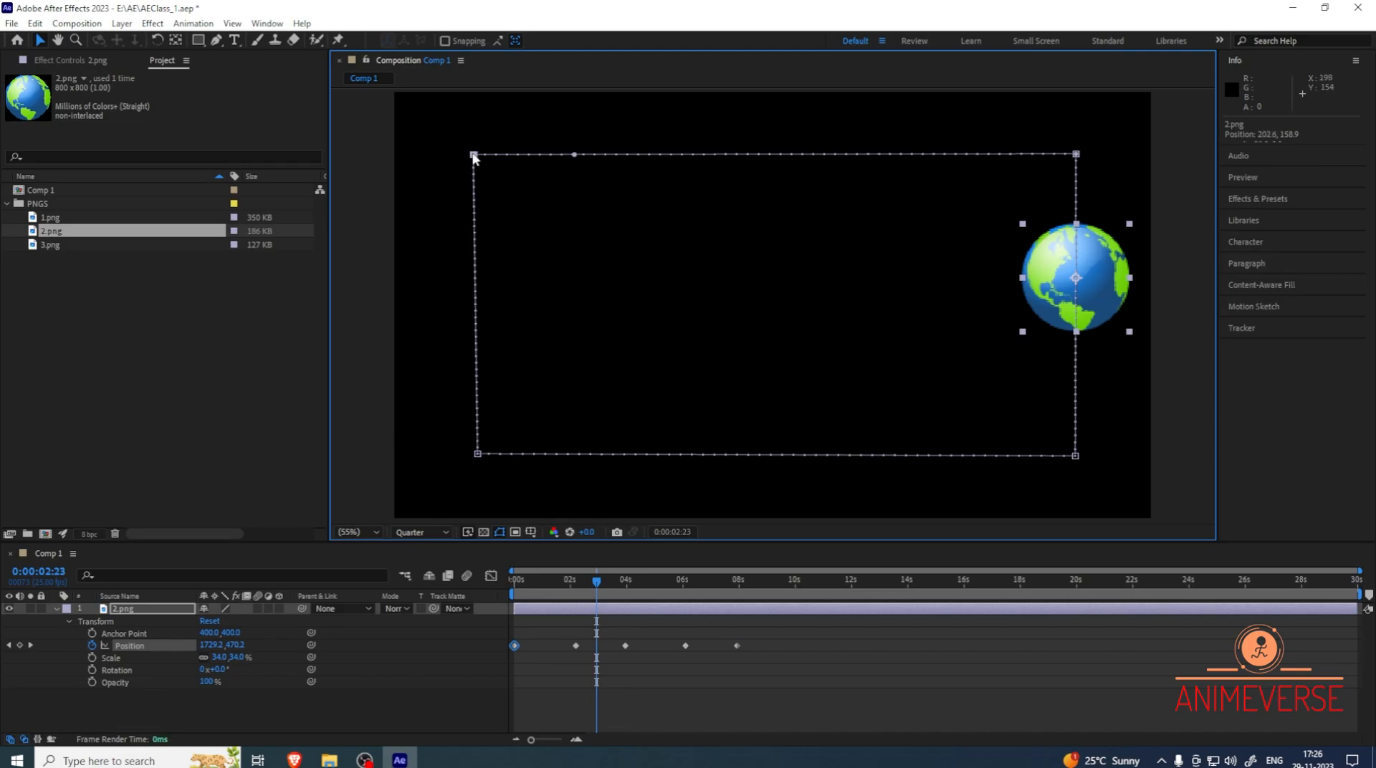
key(space)
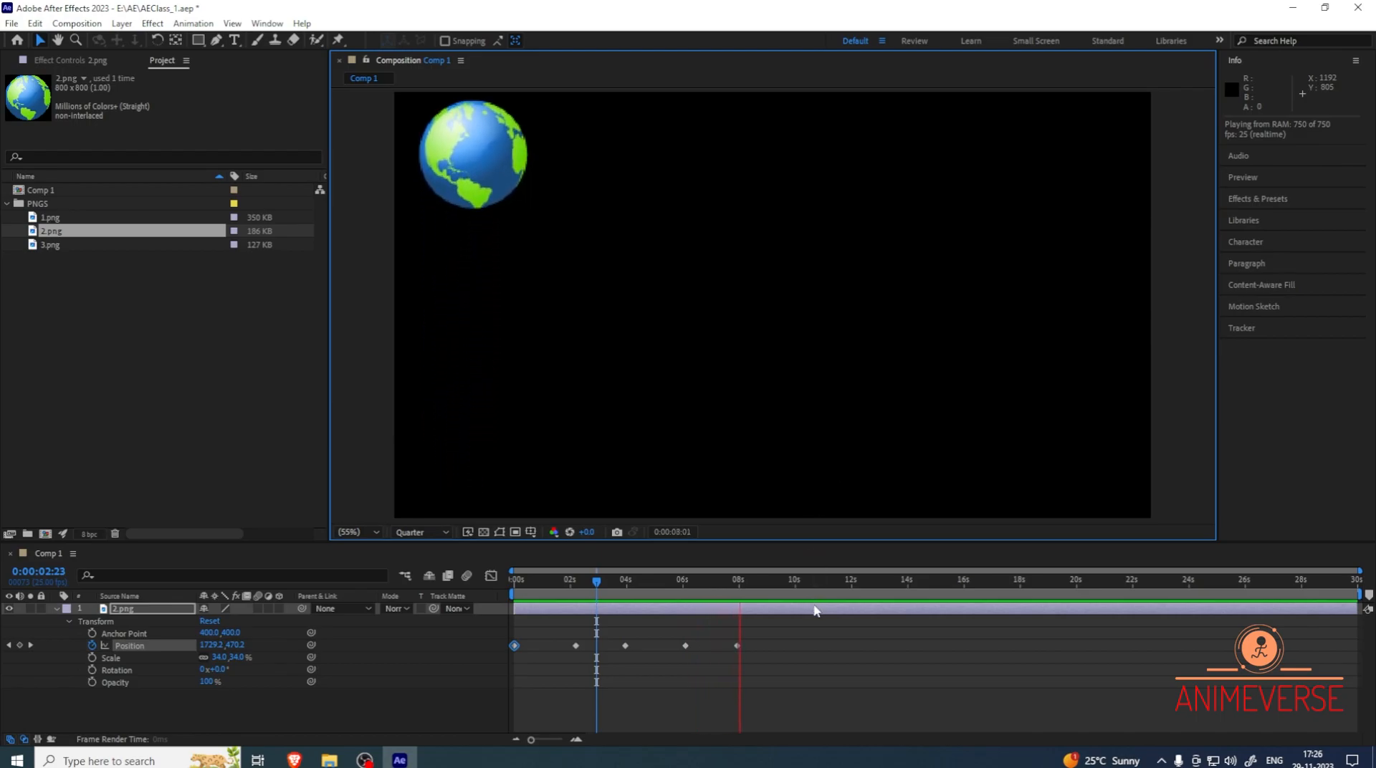
drag(779, 597, 541, 598)
Delete the Position keyframes and the 2.png layer, and undo both deletions
drag(761, 626, 509, 671)
key(Delete)
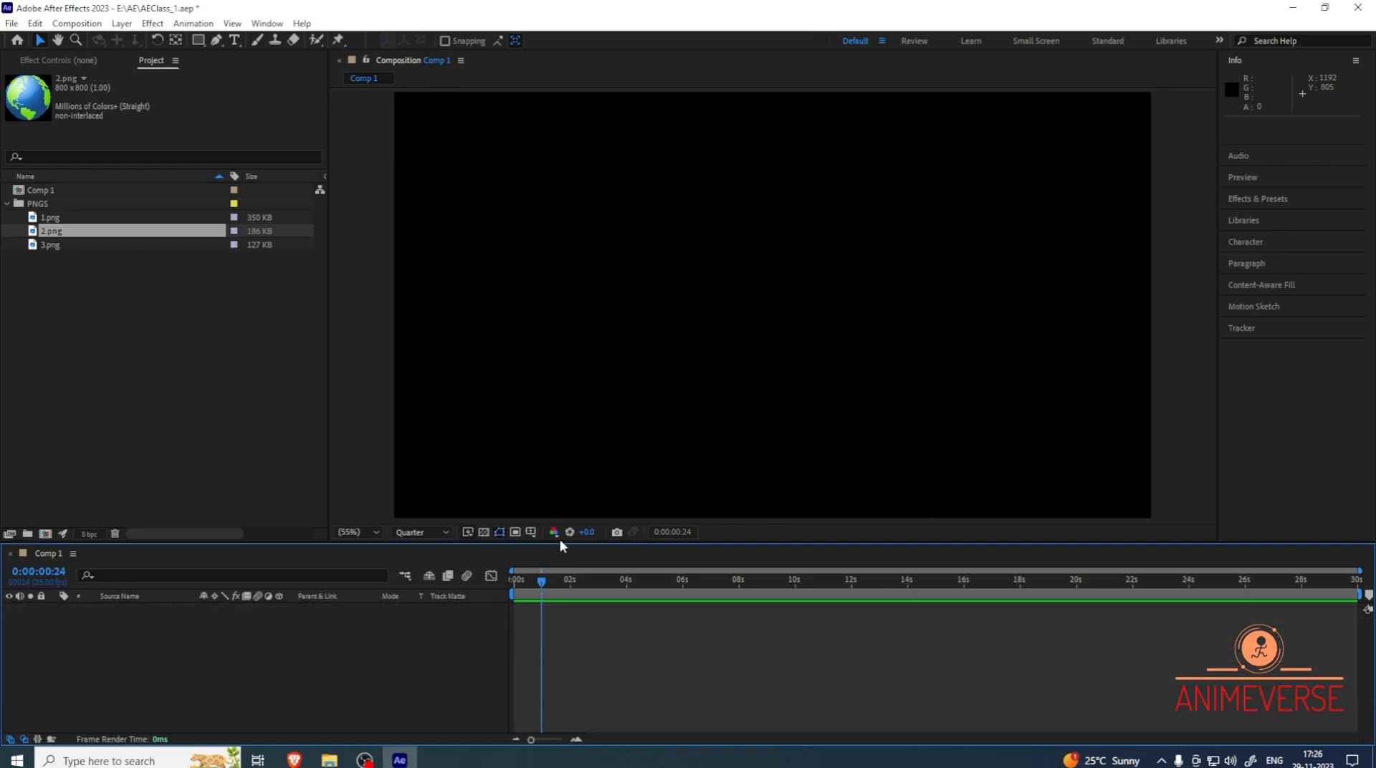
key(ctrl+z)
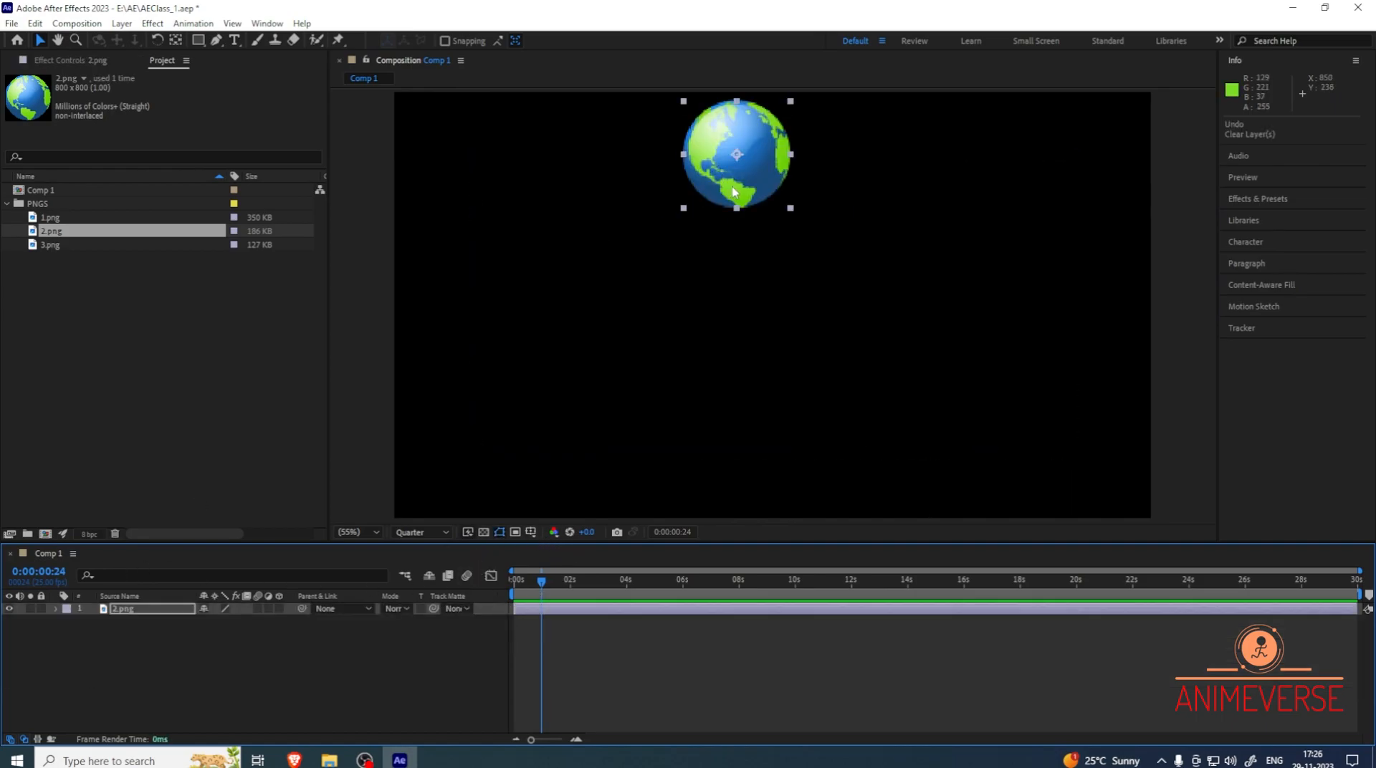
key(ctrl+z)
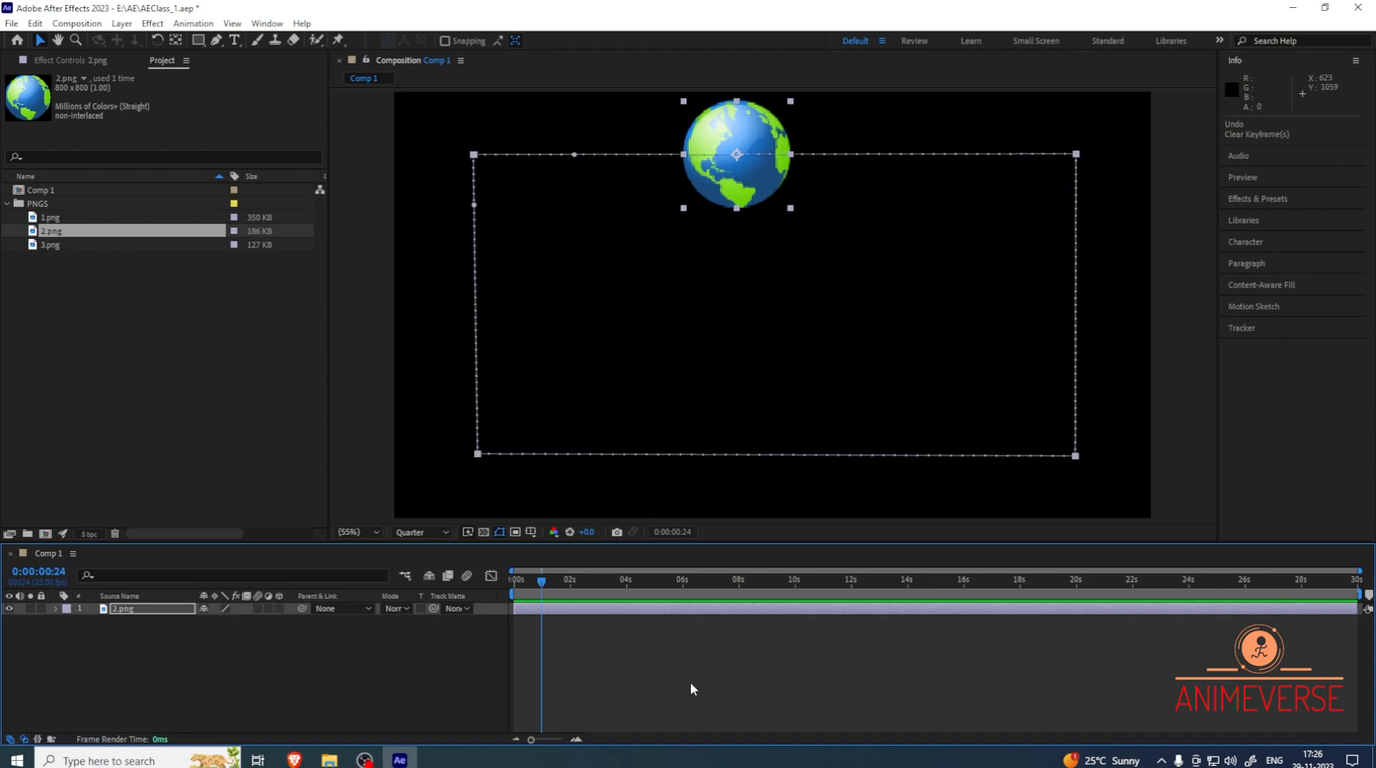
Remove all Position keyframes from the 2.png layer
click(55, 608)
click(68, 621)
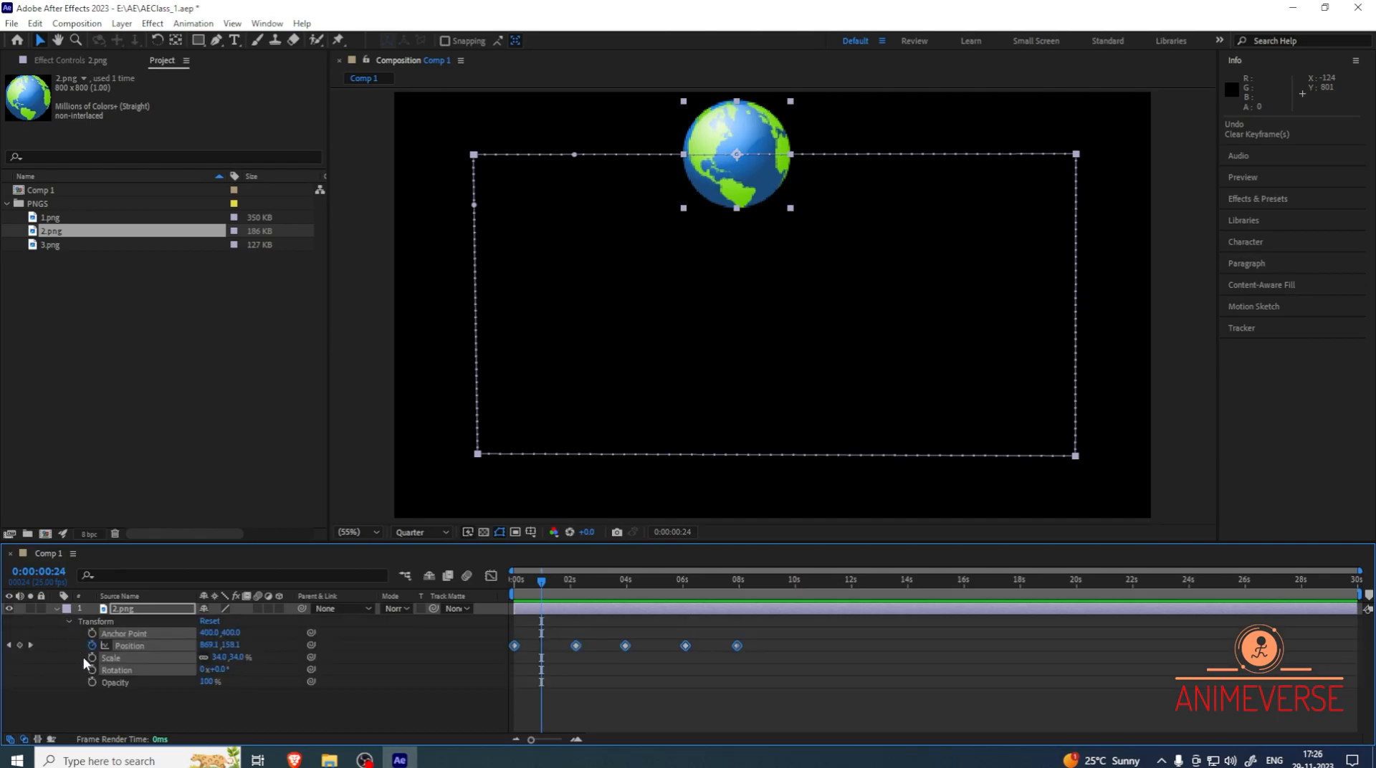
click(131, 716)
click(126, 647)
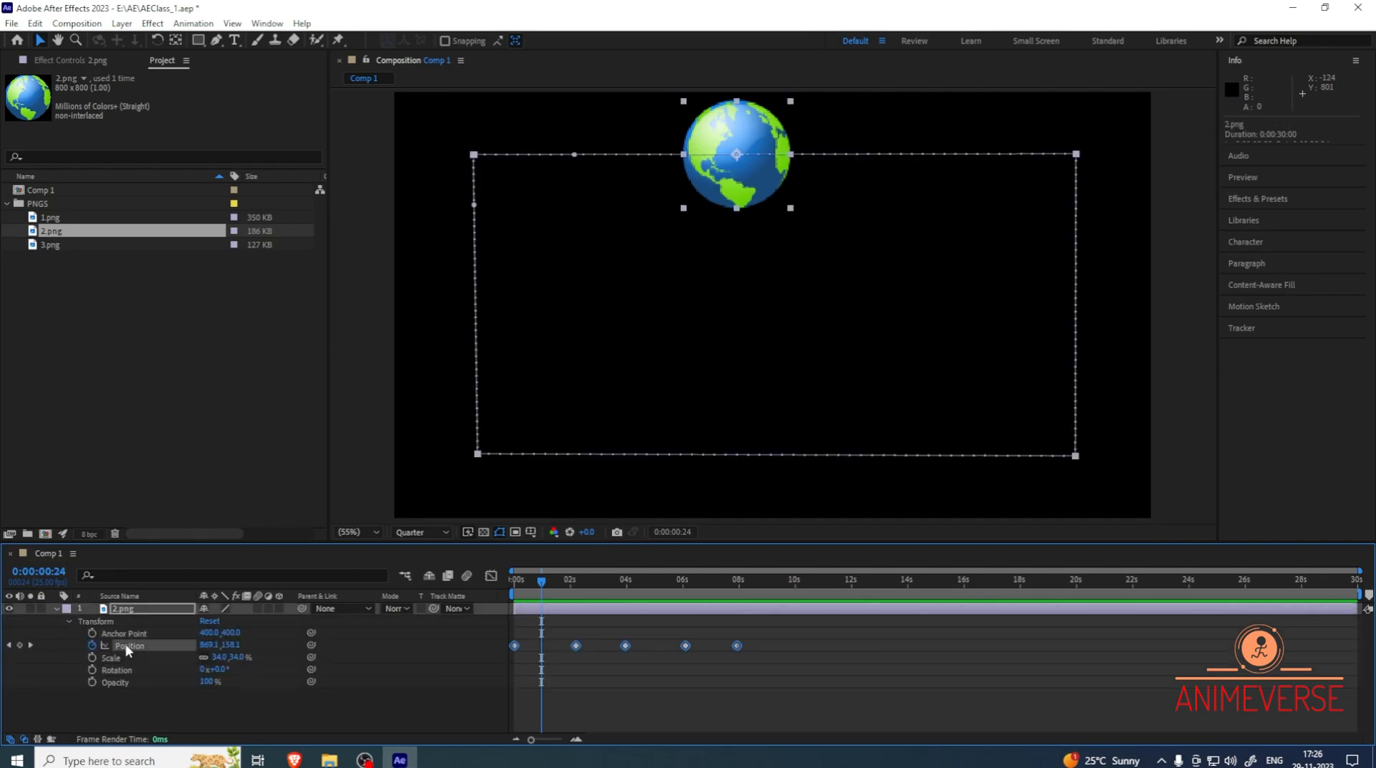
drag(824, 622, 544, 653)
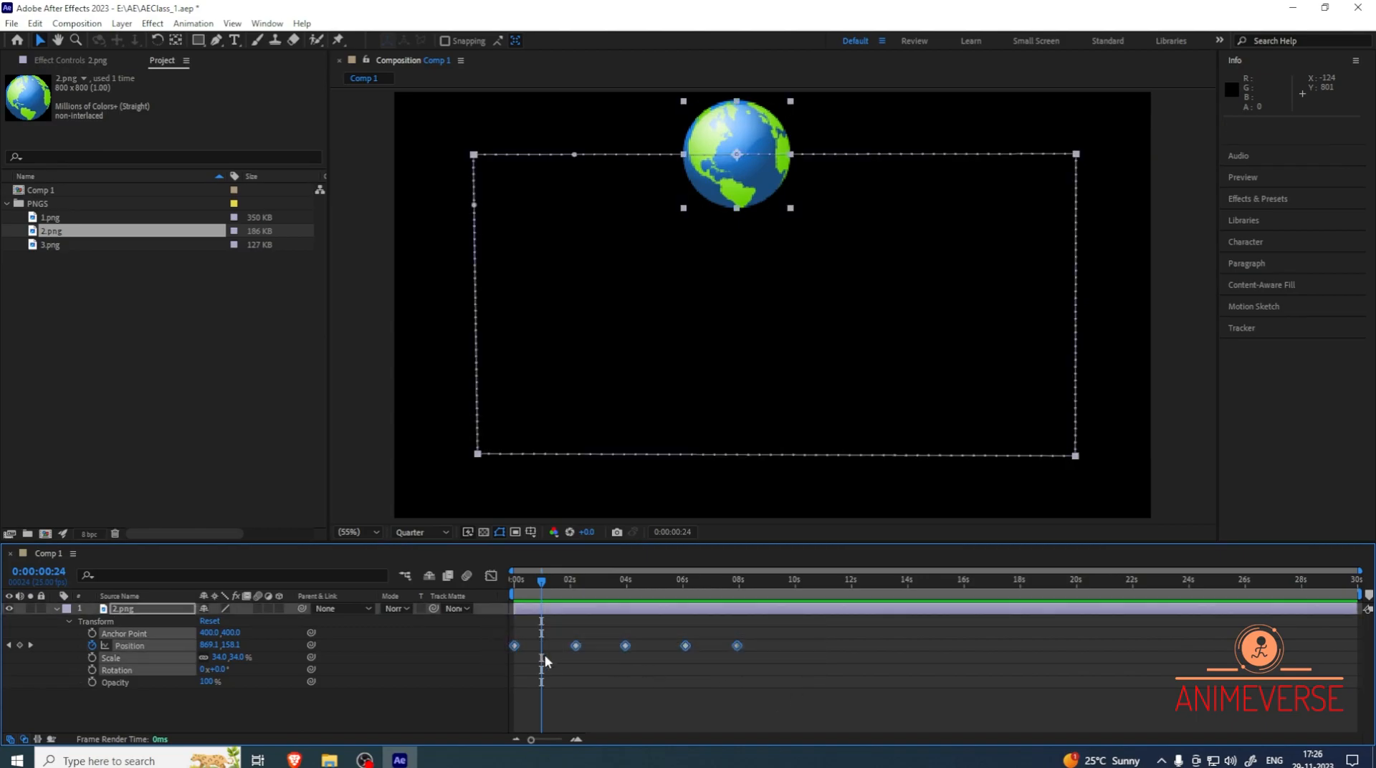
click(92, 646)
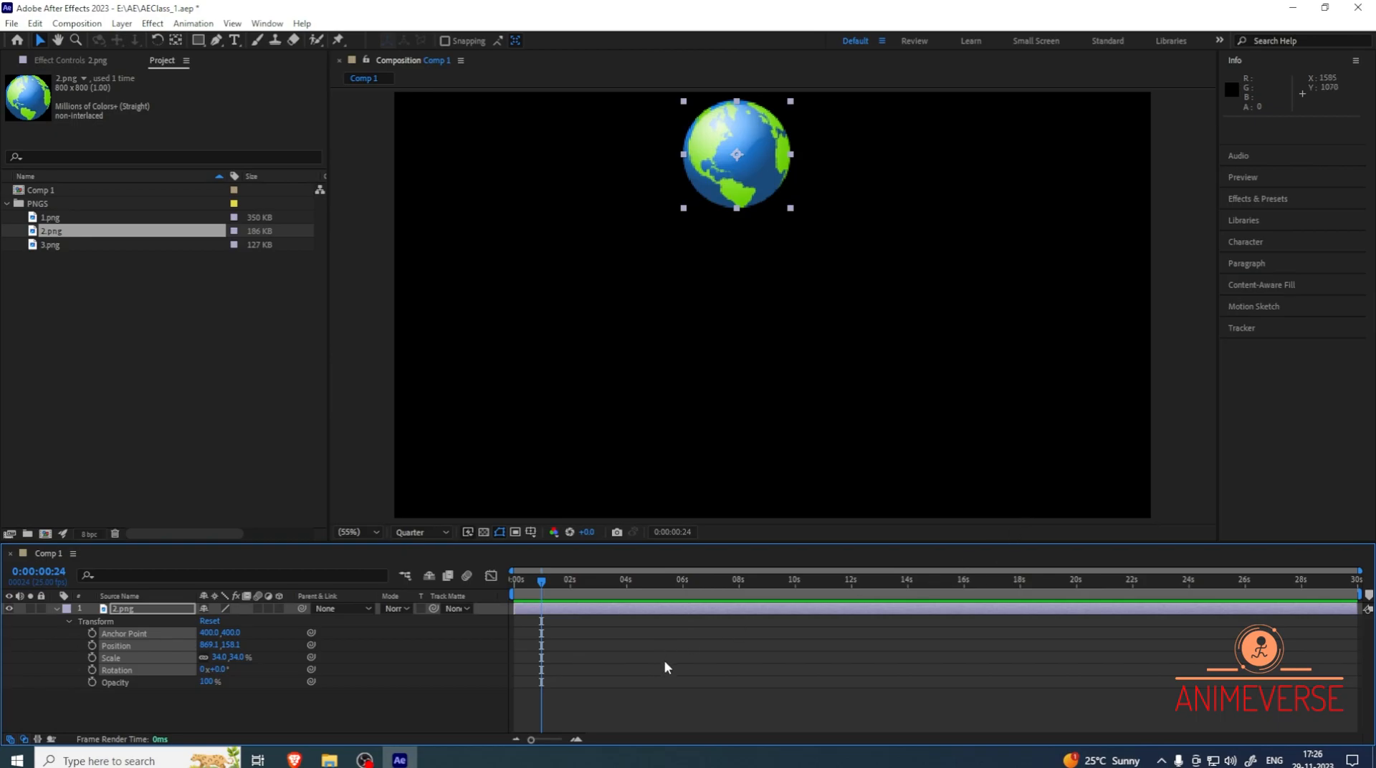
key(ctrl+z)
drag(808, 672, 484, 629)
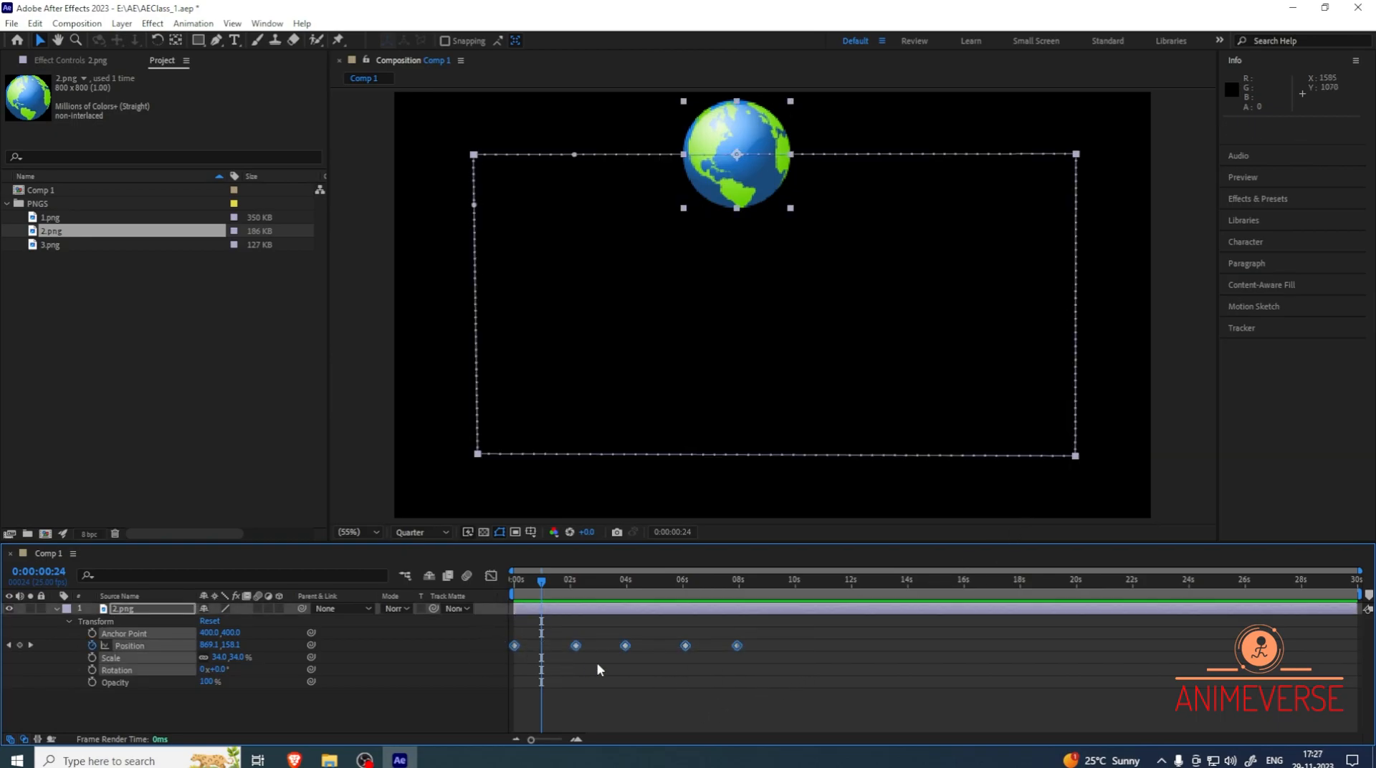
key(Delete)
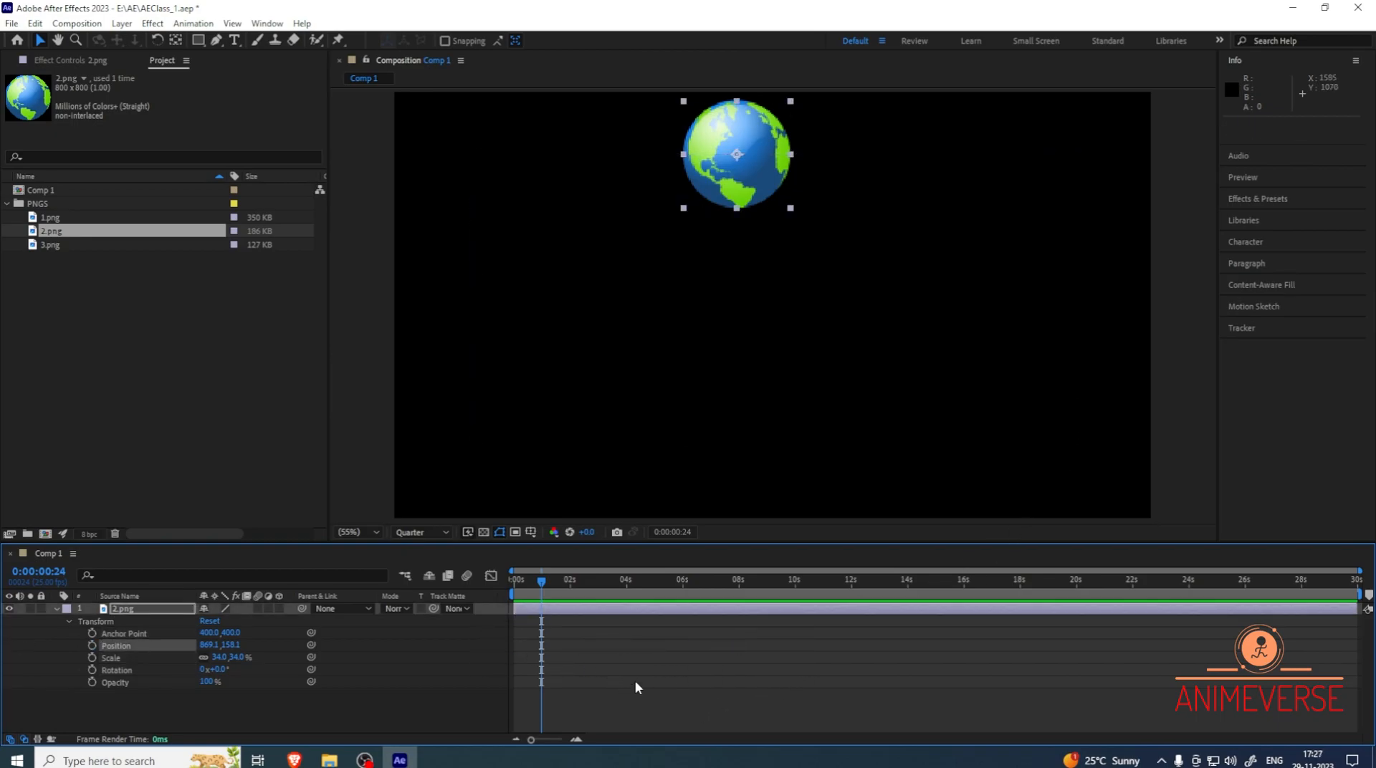
Animate the globe's Position from 194.5, 516.3 at 0:00:00:00 to 1743.6, 532.7 at 0:00:04:00
drag(538, 583, 430, 569)
drag(727, 188, 461, 330)
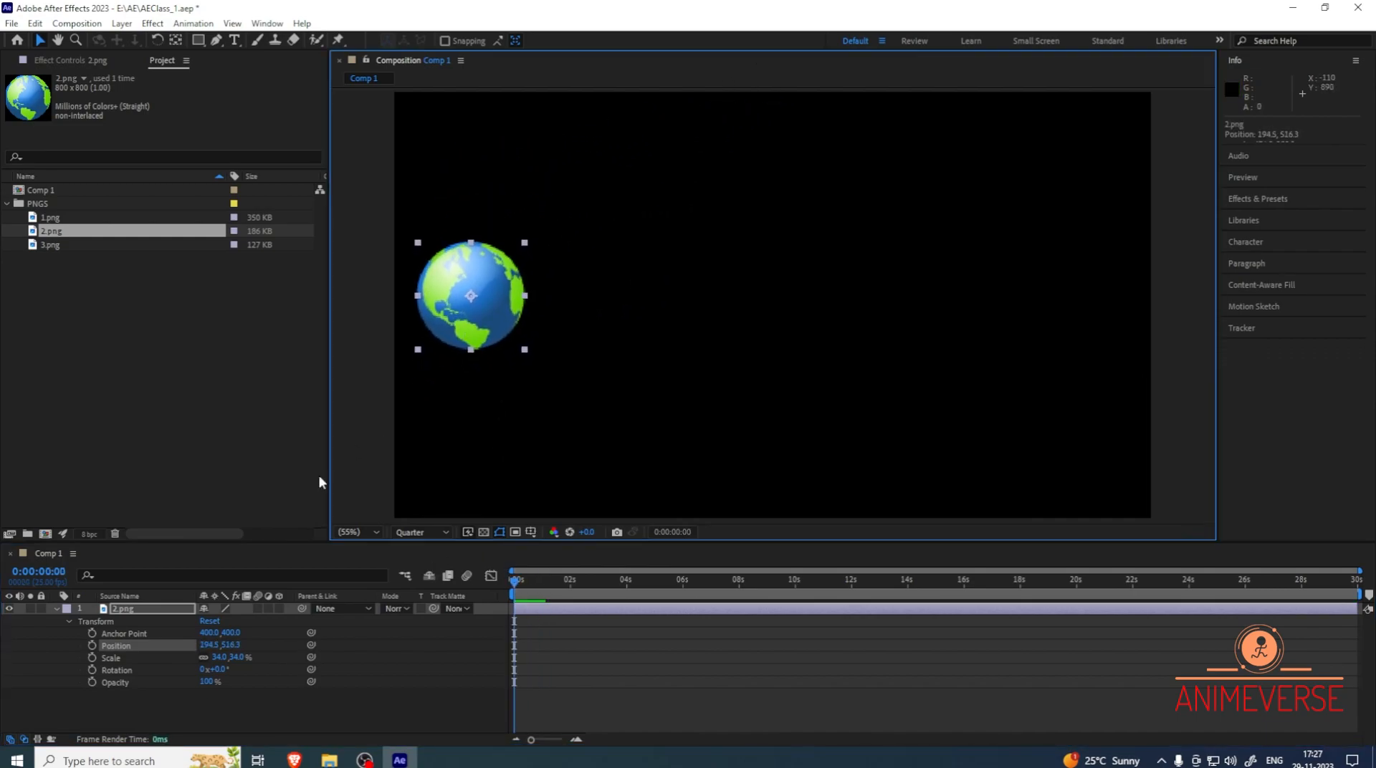
click(92, 646)
click(474, 337)
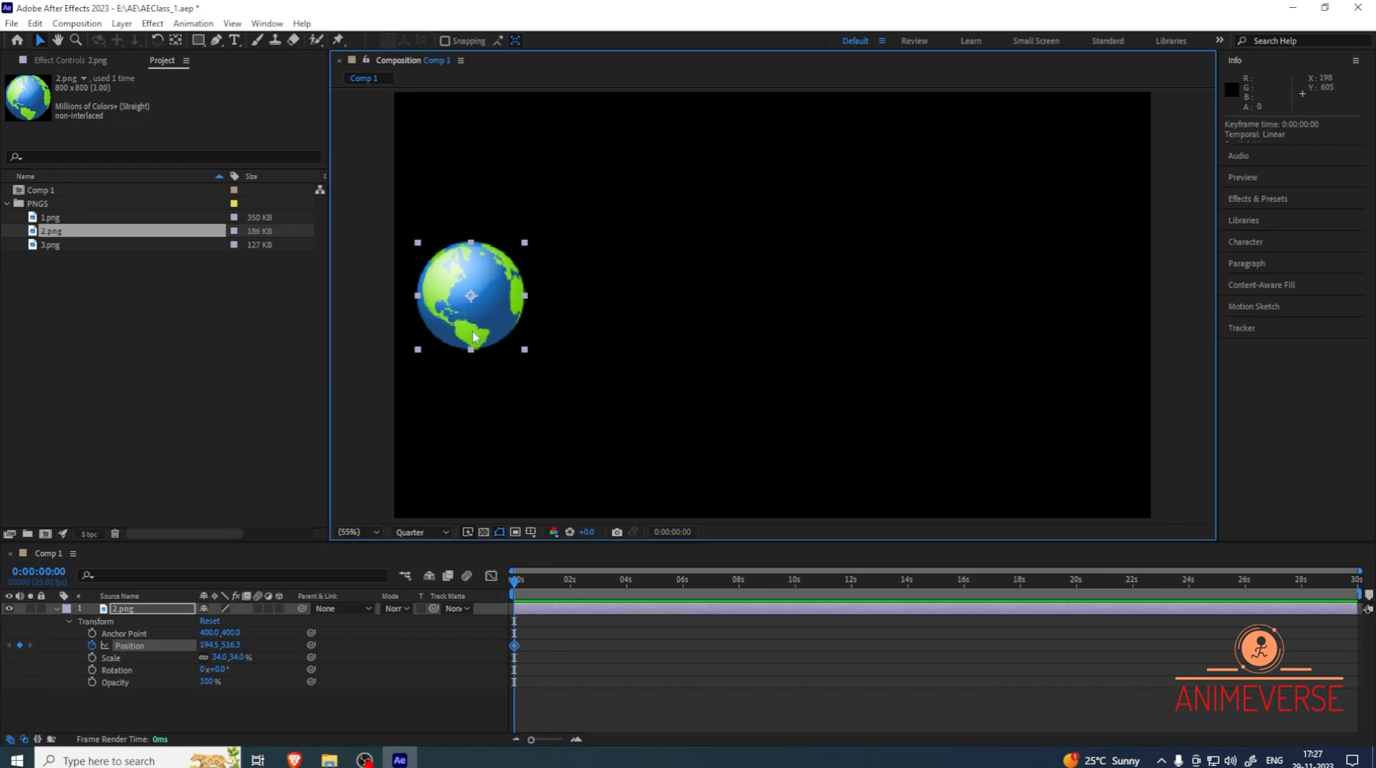
drag(524, 580, 626, 579)
drag(482, 334, 1093, 341)
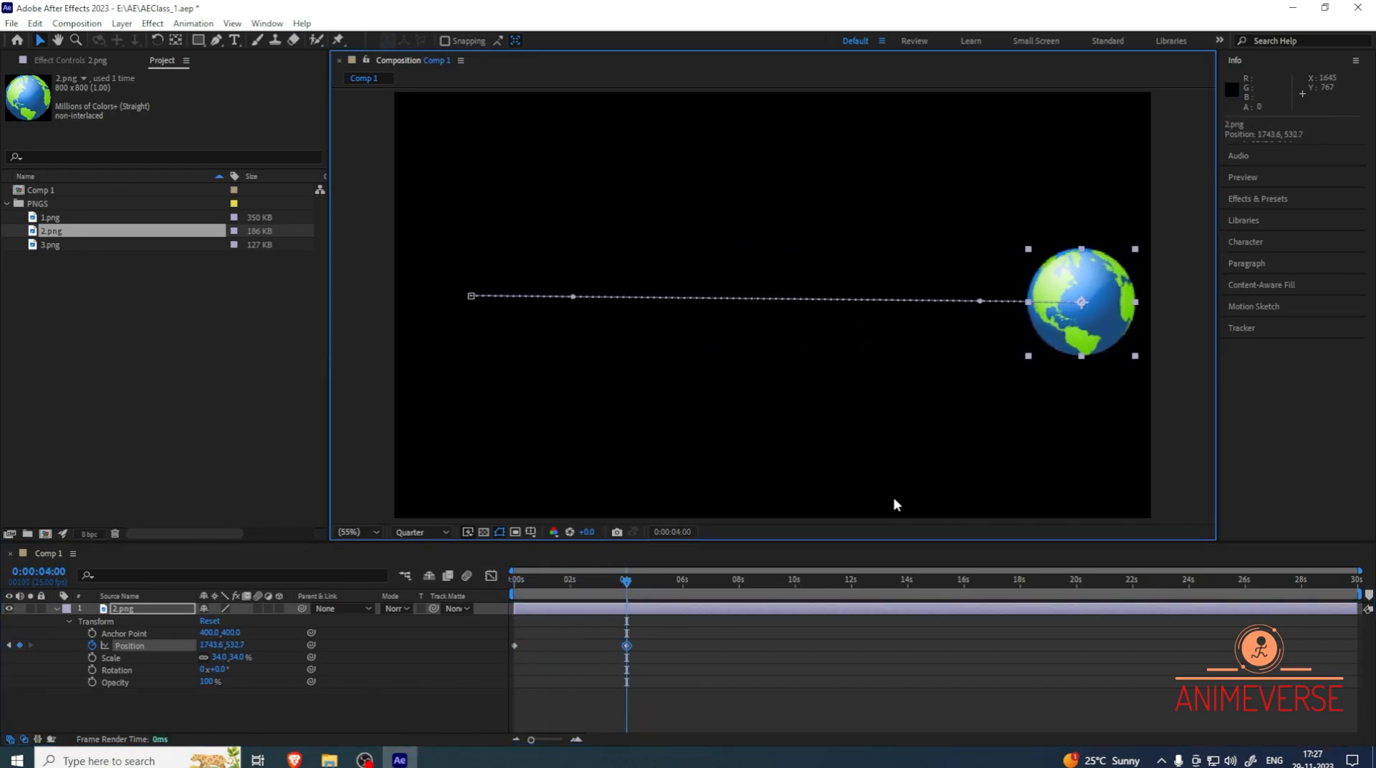
Try bending the straight motion path into an S-curve with its two direction handles, and undo both handle changes
drag(573, 297, 580, 139)
drag(979, 301, 985, 481)
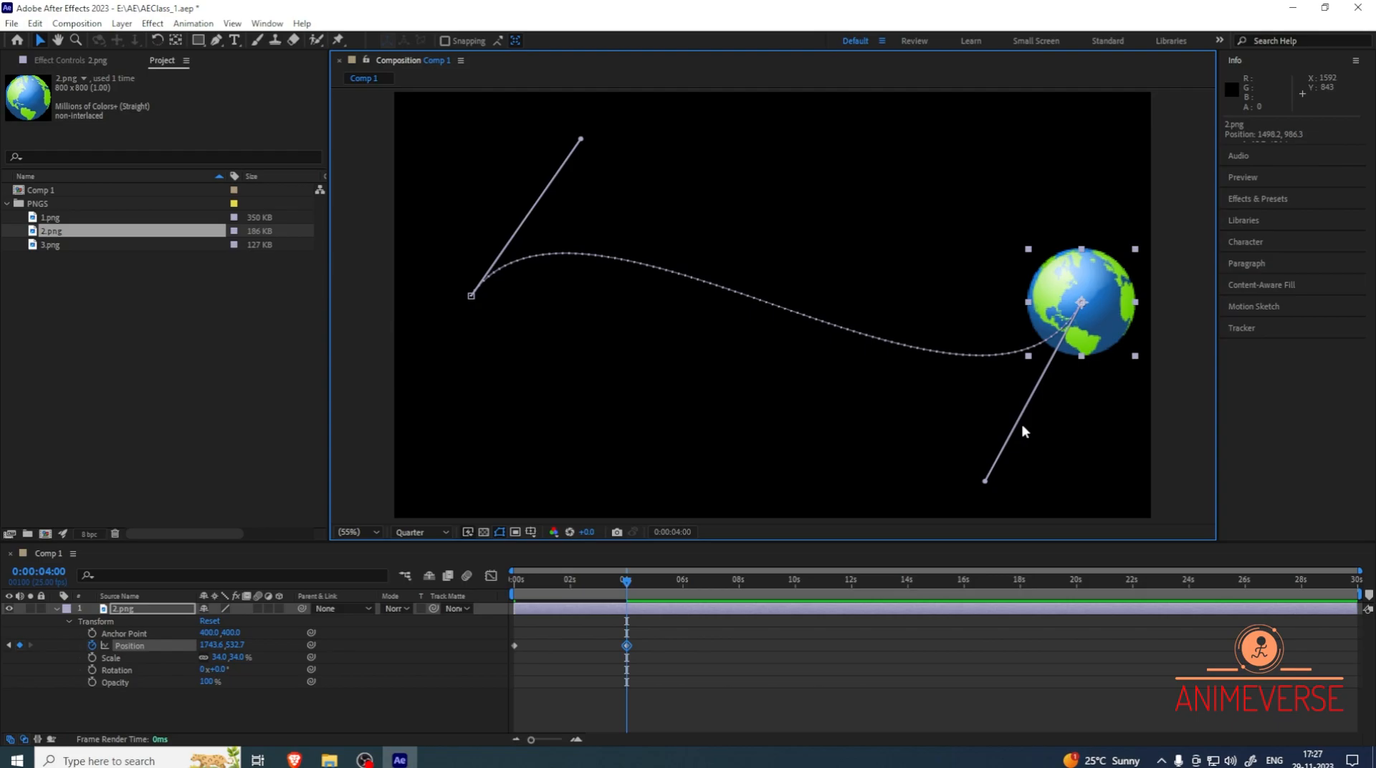
key(ctrl+z)
key(ctrl+z)
Move the globe to 710.9, 521.8 at 0:00:04:00 and preview the shorter motion
drag(1078, 322, 681, 332)
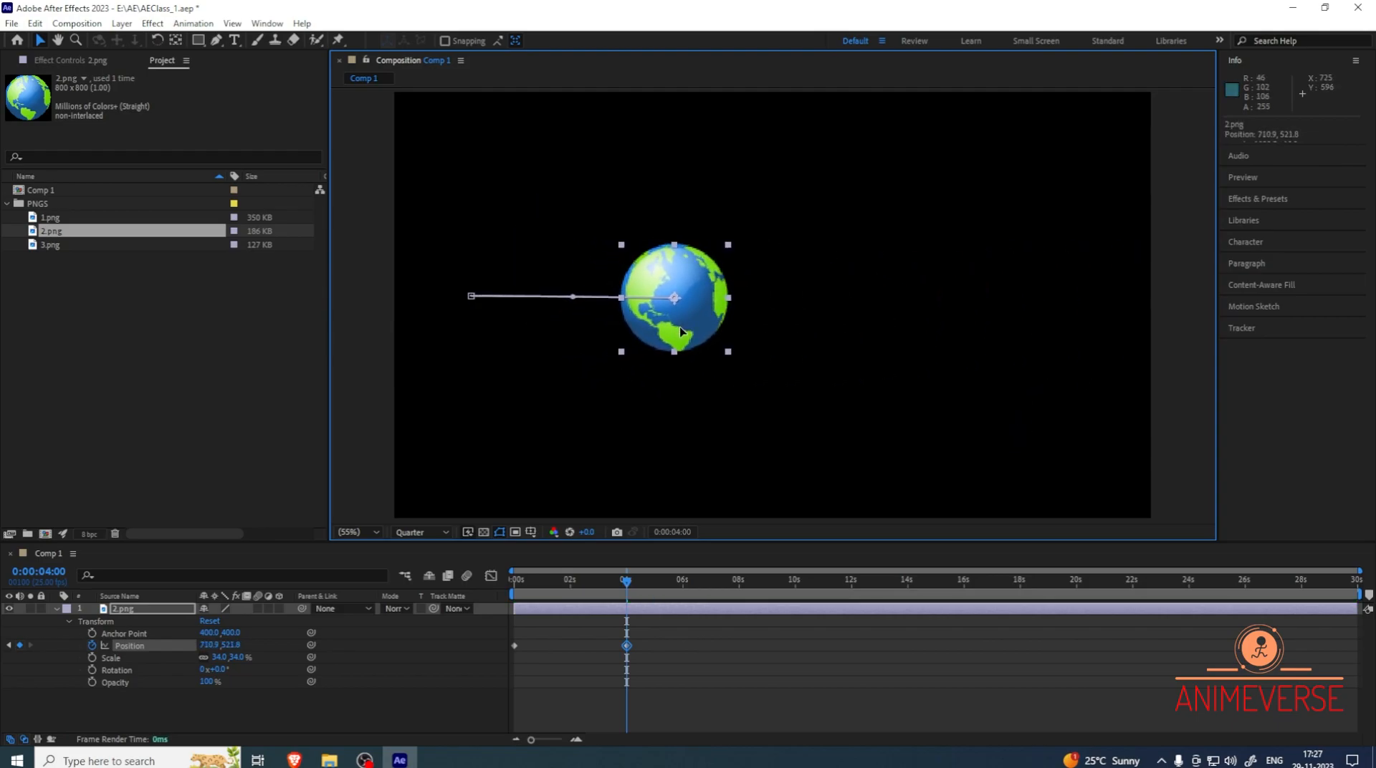
key(space)
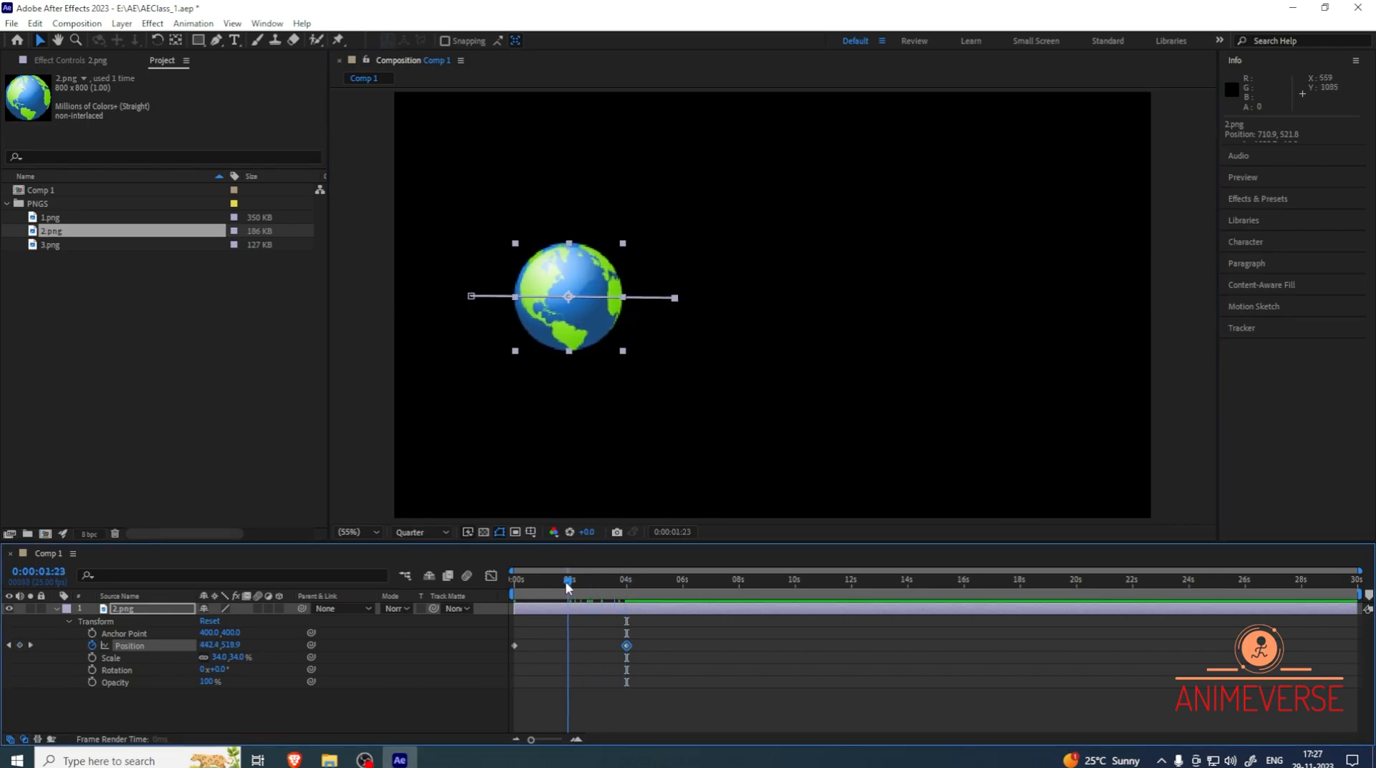
drag(629, 633, 595, 643)
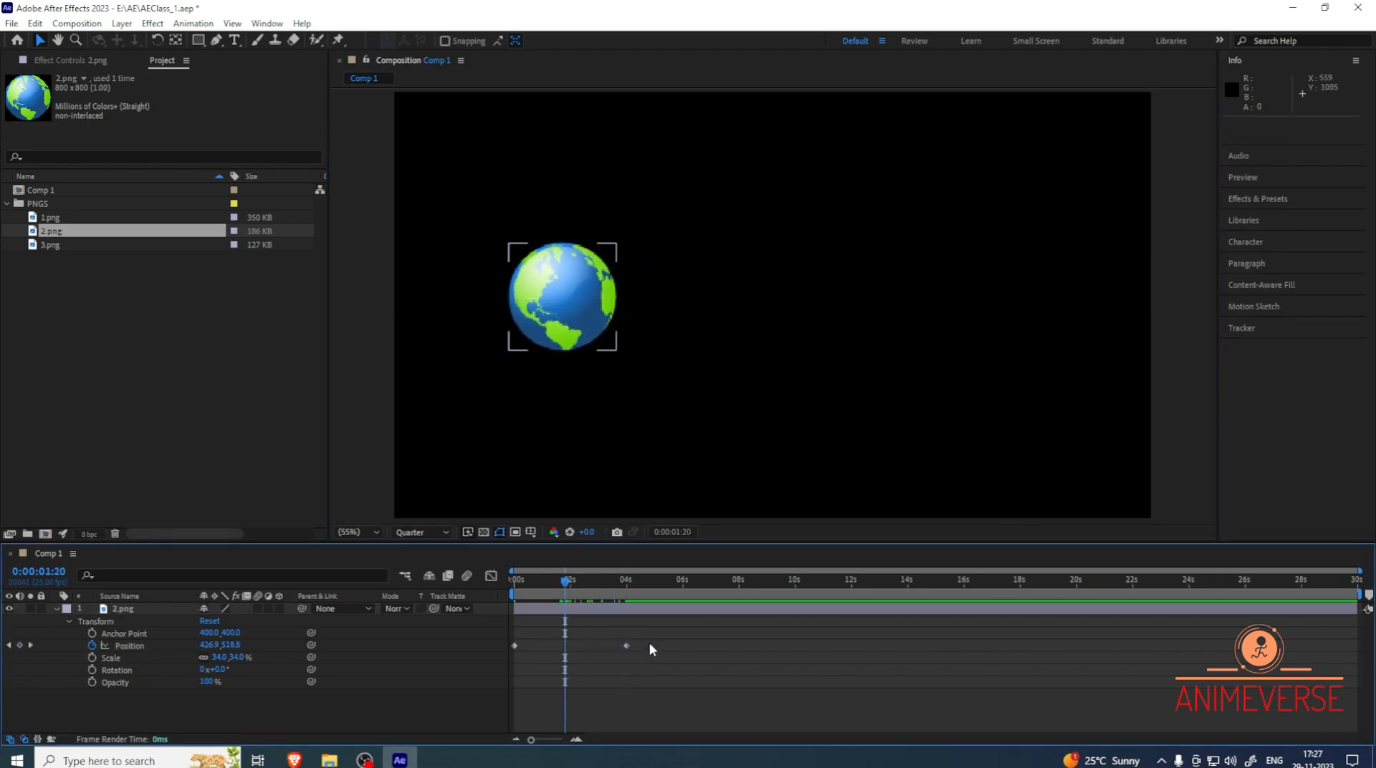
click(626, 646)
scroll(629, 298, up, 3)
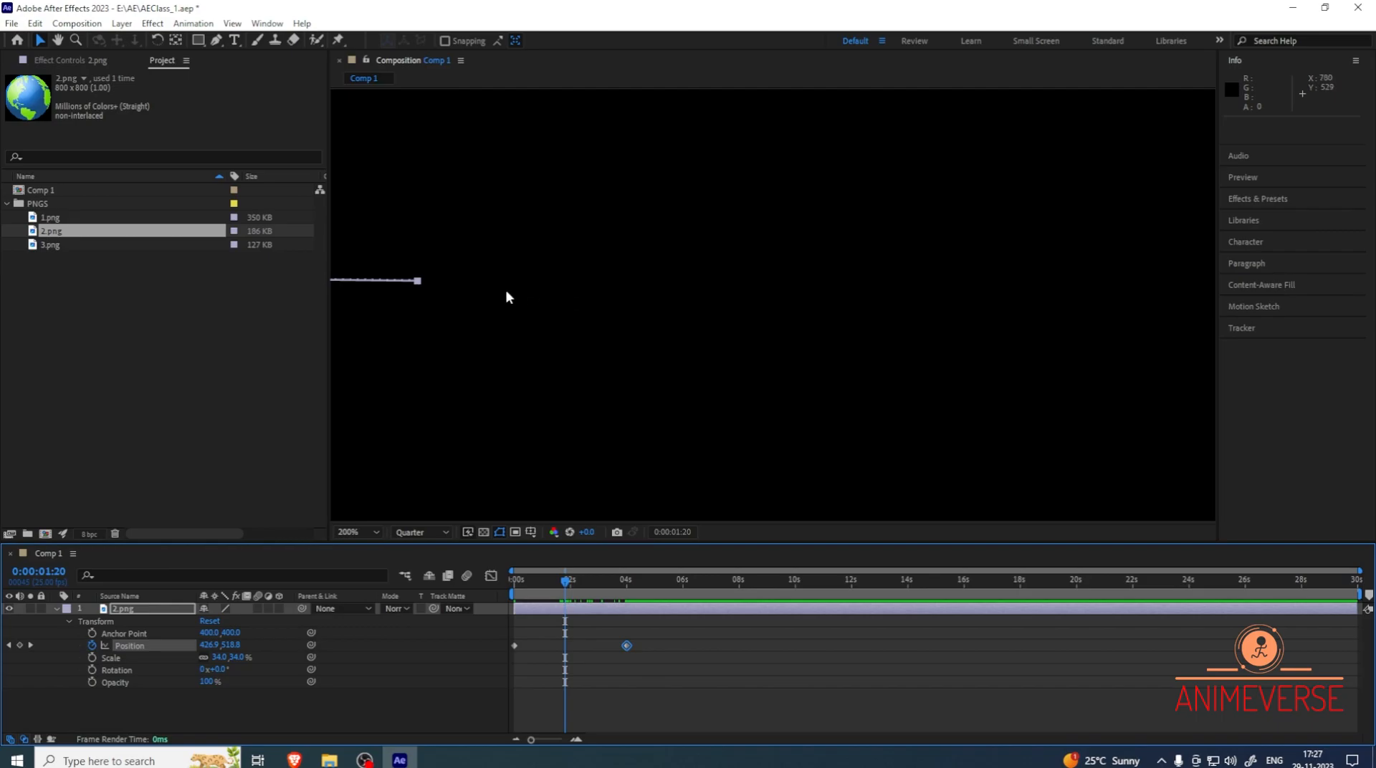
scroll(474, 283, down, 6)
scroll(494, 290, up, 4)
scroll(363, 283, down, 6)
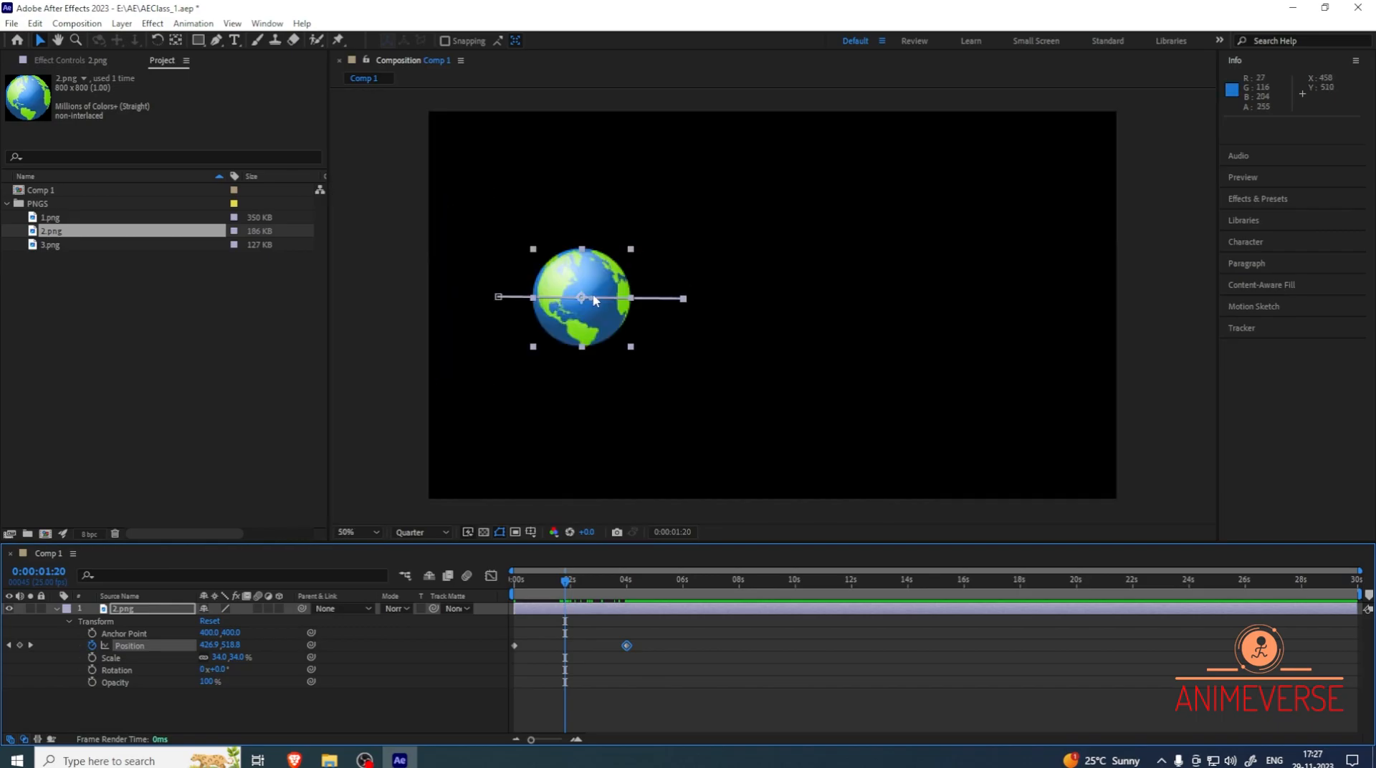
scroll(601, 294, up, 2)
Preview the motion from the start and shift the second Position keyframe to 0:00:00:19
drag(567, 579, 492, 581)
key(space)
key(space)
click(589, 594)
drag(586, 593, 570, 594)
drag(626, 646, 536, 645)
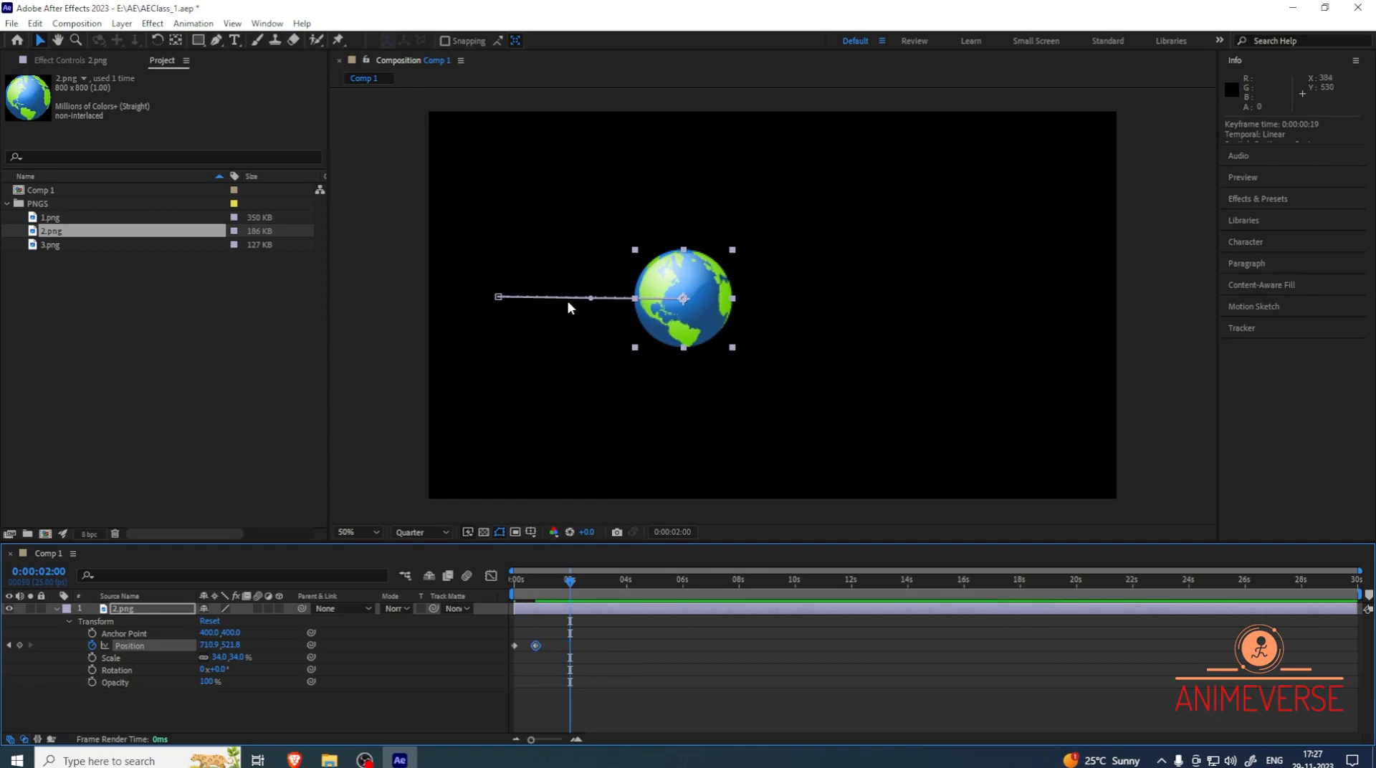
Add Position keyframes with the globe at 1274.9, 523.8 at 0:00:01:13 and at 1740.9, 531.8 at 0:00:02:17
drag(670, 335, 1006, 340)
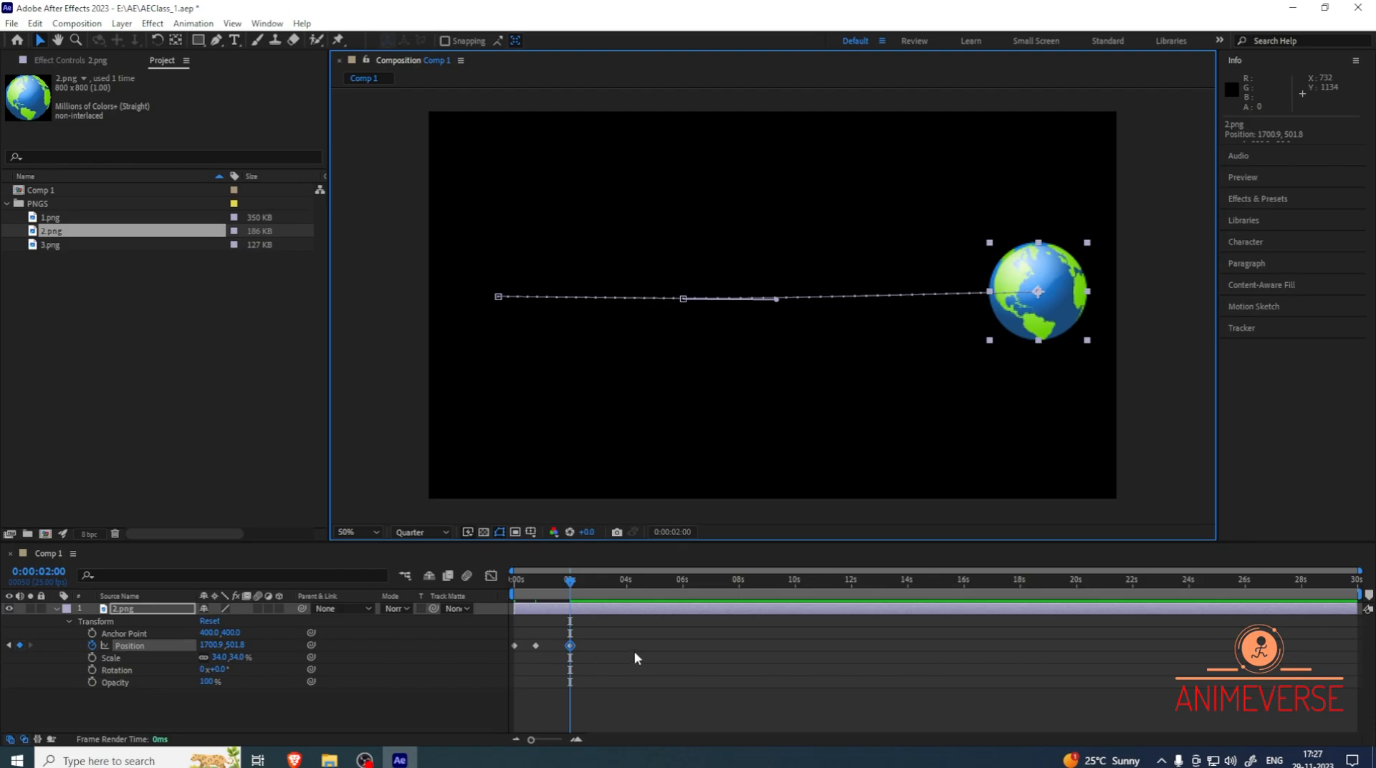
key(ctrl+z)
drag(570, 580, 556, 580)
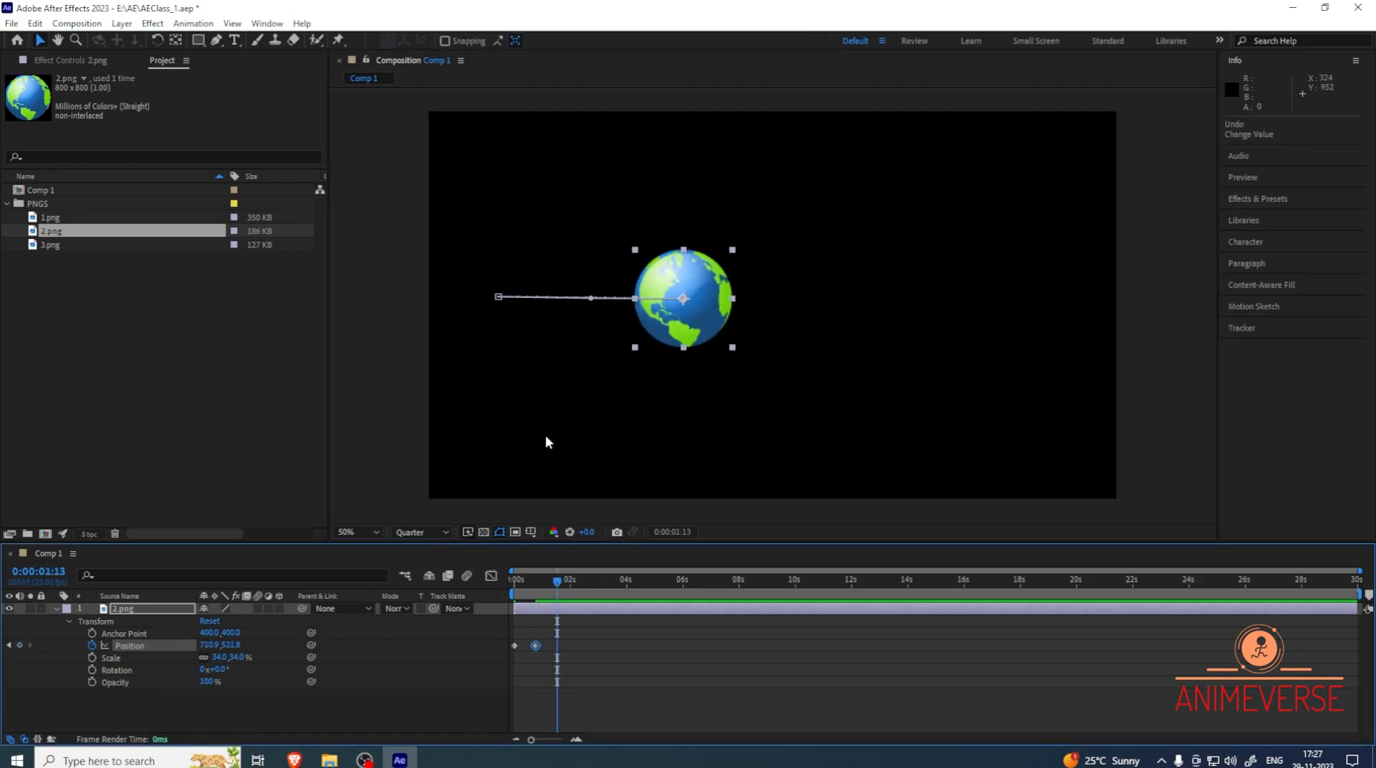
drag(689, 326, 891, 326)
drag(553, 581, 589, 580)
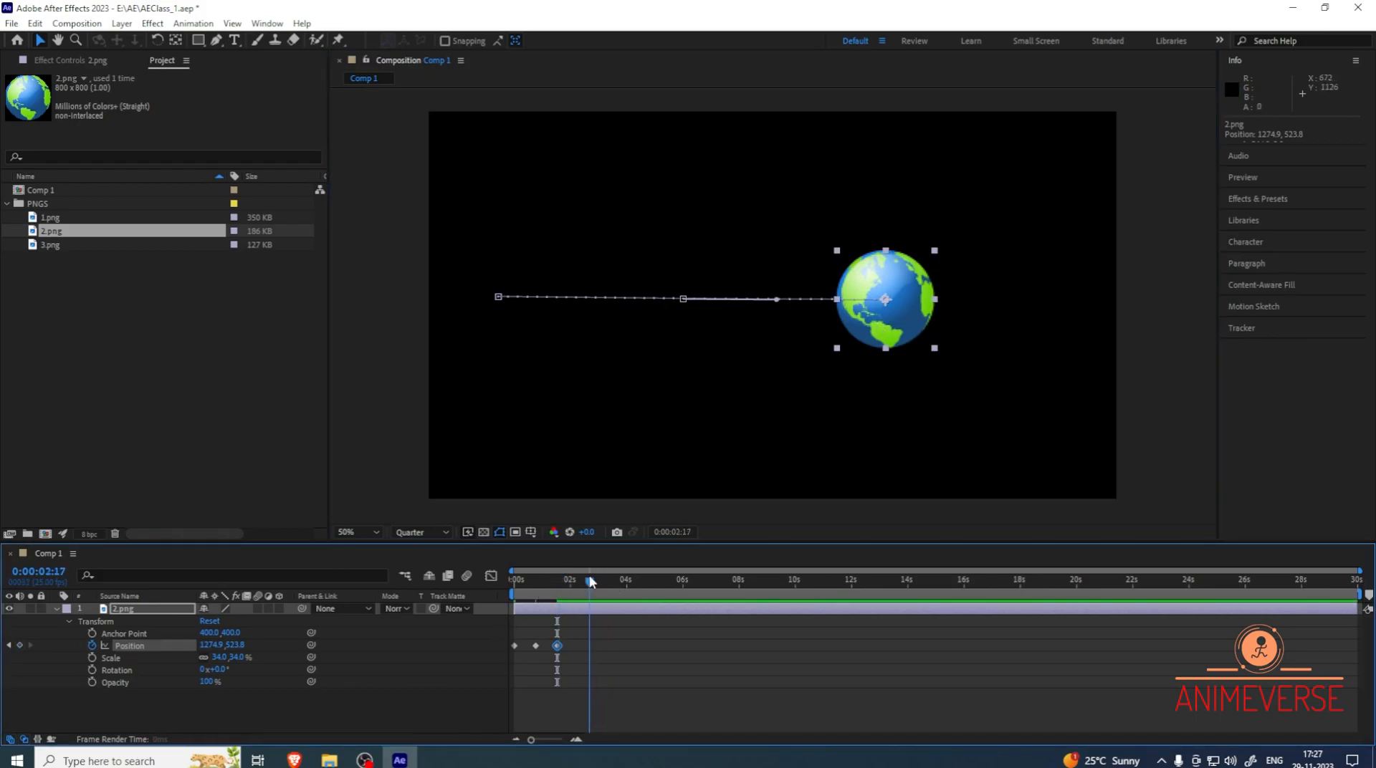
drag(913, 337, 1082, 339)
Shape the path into a wave by moving its four keyframes to 144.5, 244.3; 714.9, 649.8; 1250.9, 291.8; and 1702.9, 573.8
drag(885, 307, 878, 223)
drag(682, 300, 682, 345)
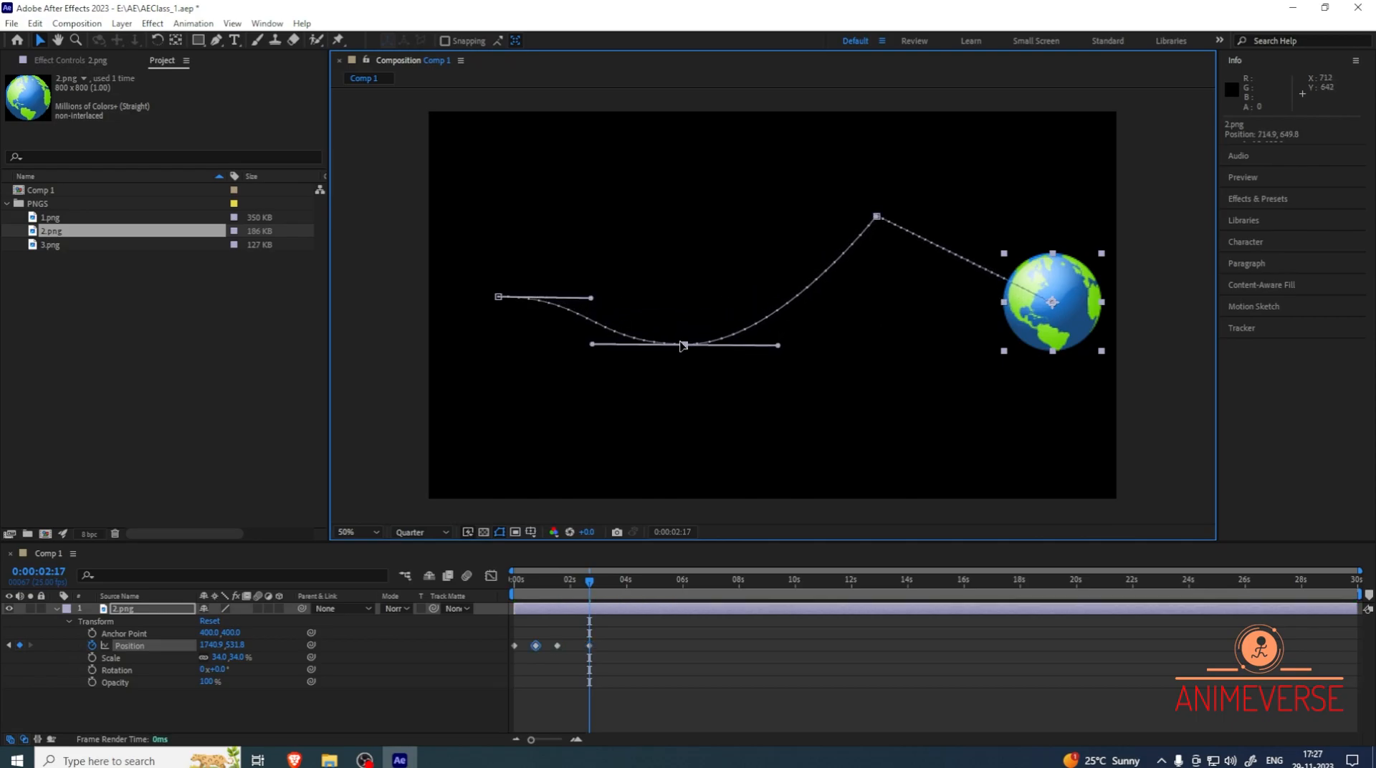
drag(501, 298, 482, 200)
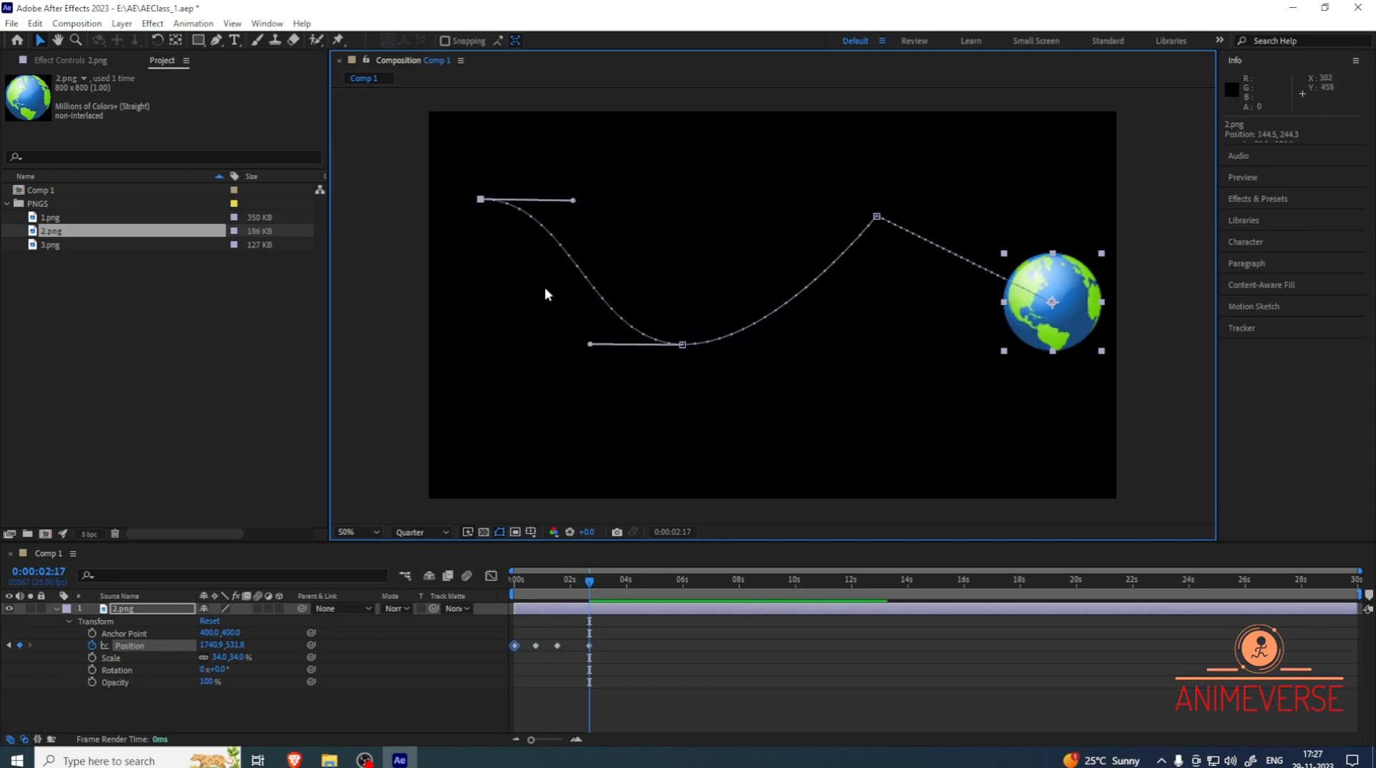
click(875, 217)
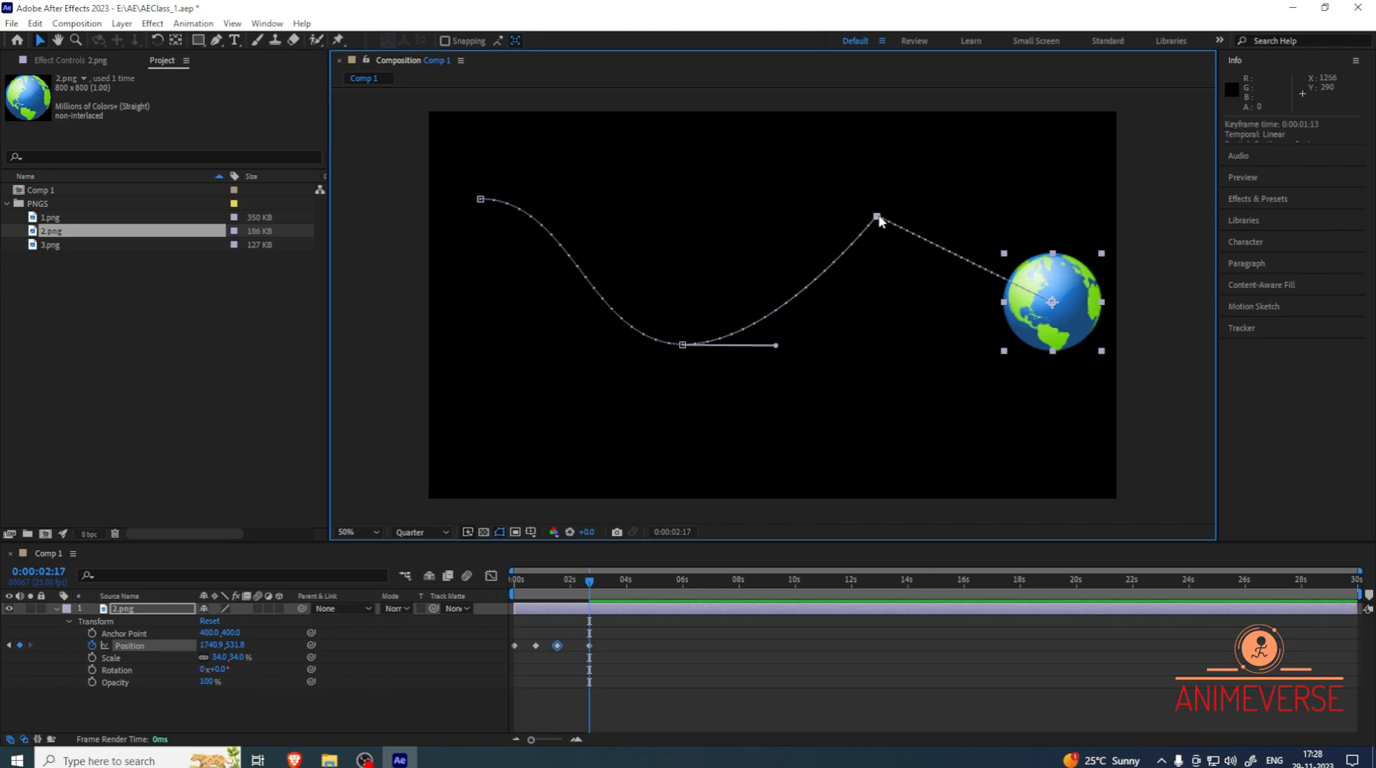
drag(1077, 313, 1065, 341)
Set the temporal interpolation of the Position keyframe at 0:00:01:13 to Bezier
right_click(877, 217)
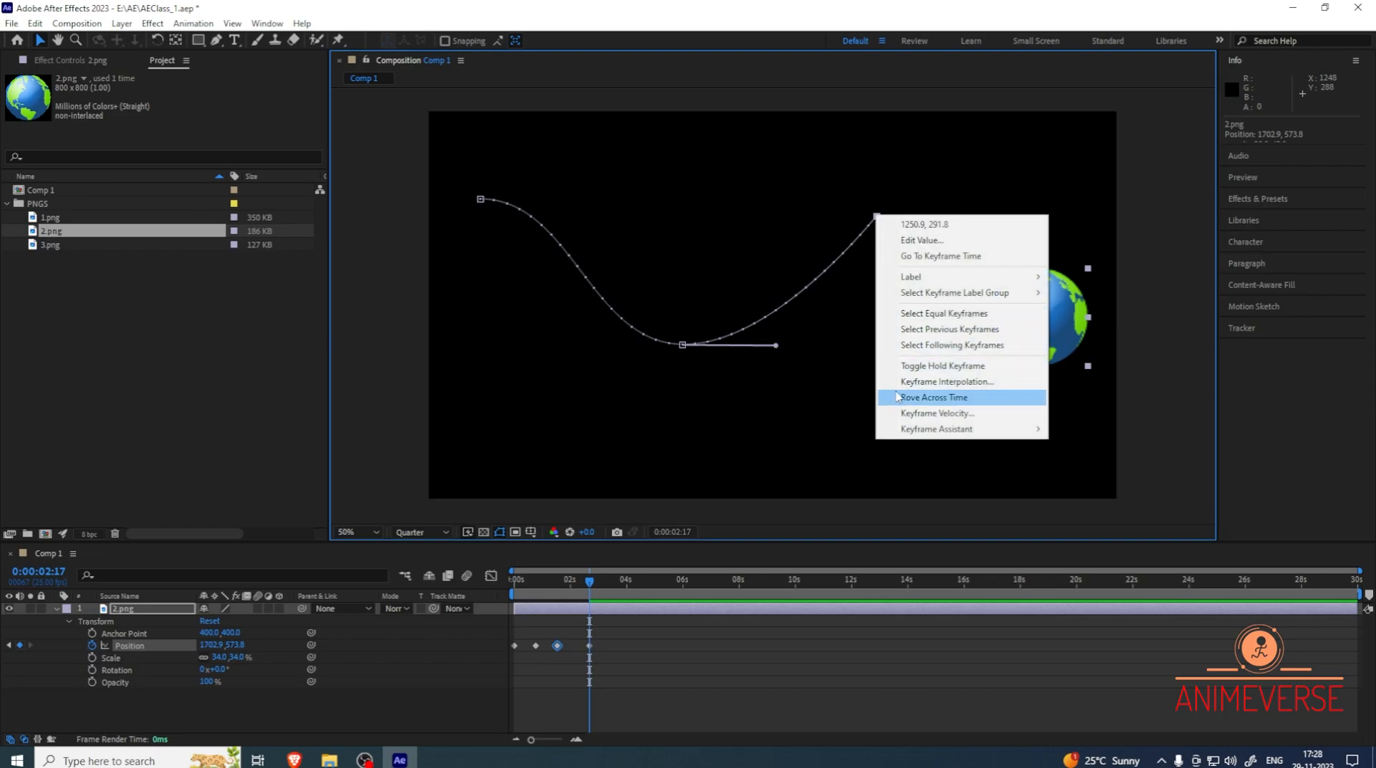
click(931, 382)
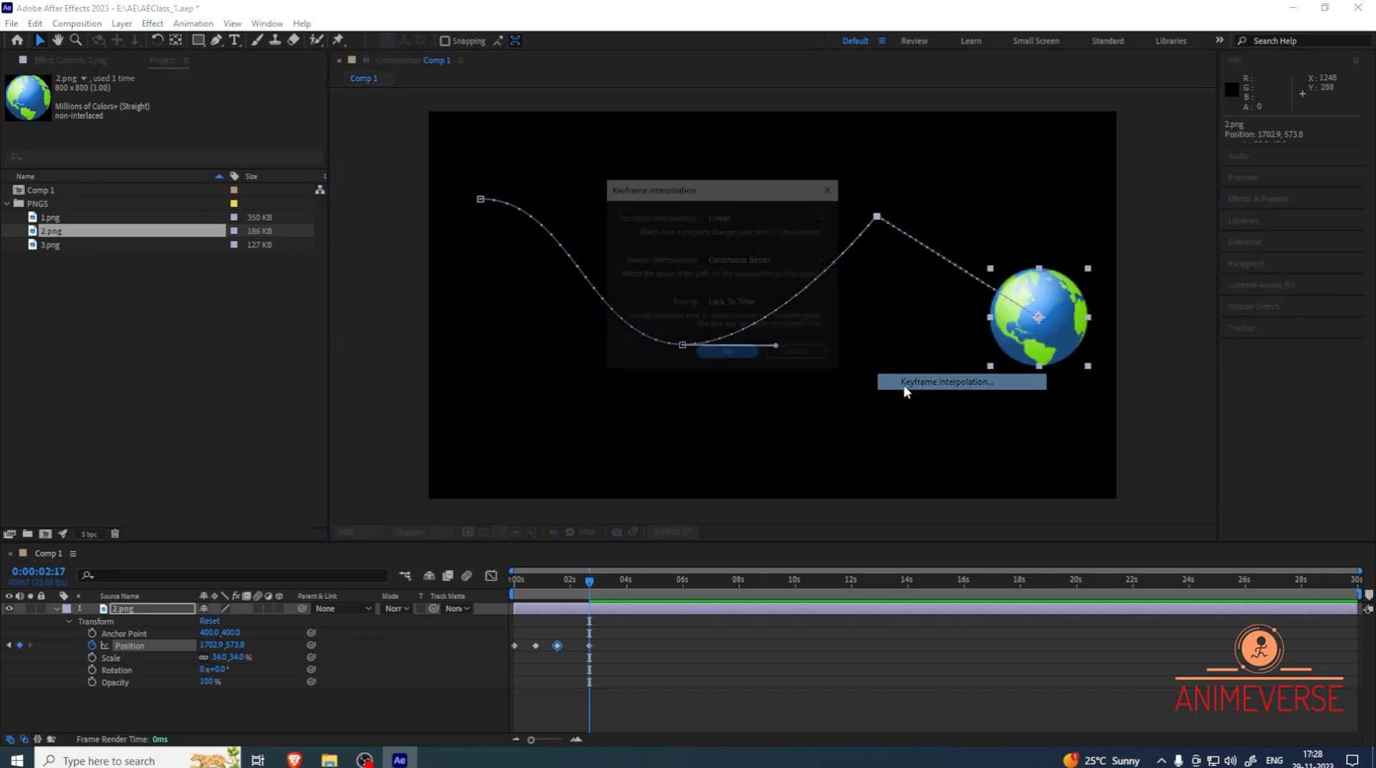
click(760, 217)
click(746, 248)
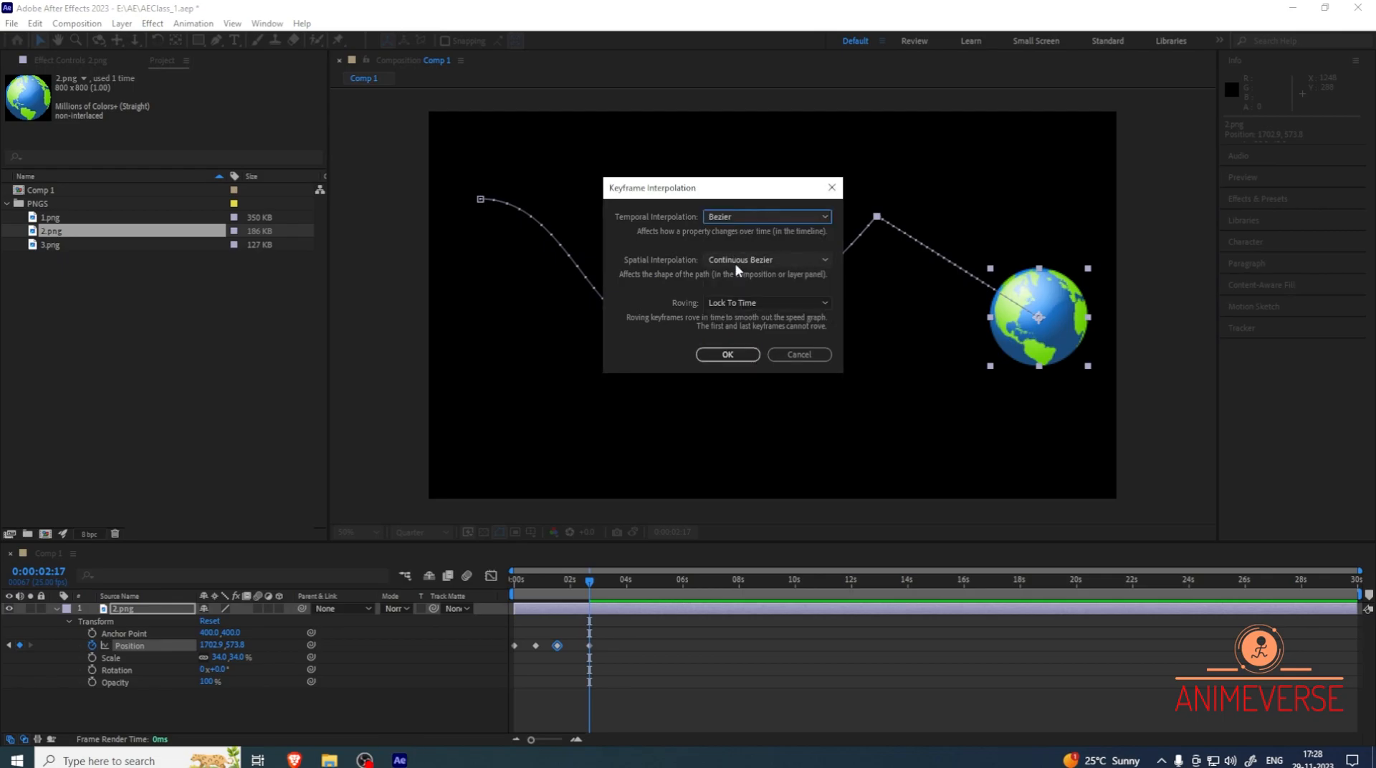
click(728, 355)
Round the path's peak with its direction handles and fine-tune the first three keyframes, placing the first at 118.5, 252.3
drag(940, 215, 979, 213)
drag(819, 220, 891, 206)
drag(480, 199, 471, 203)
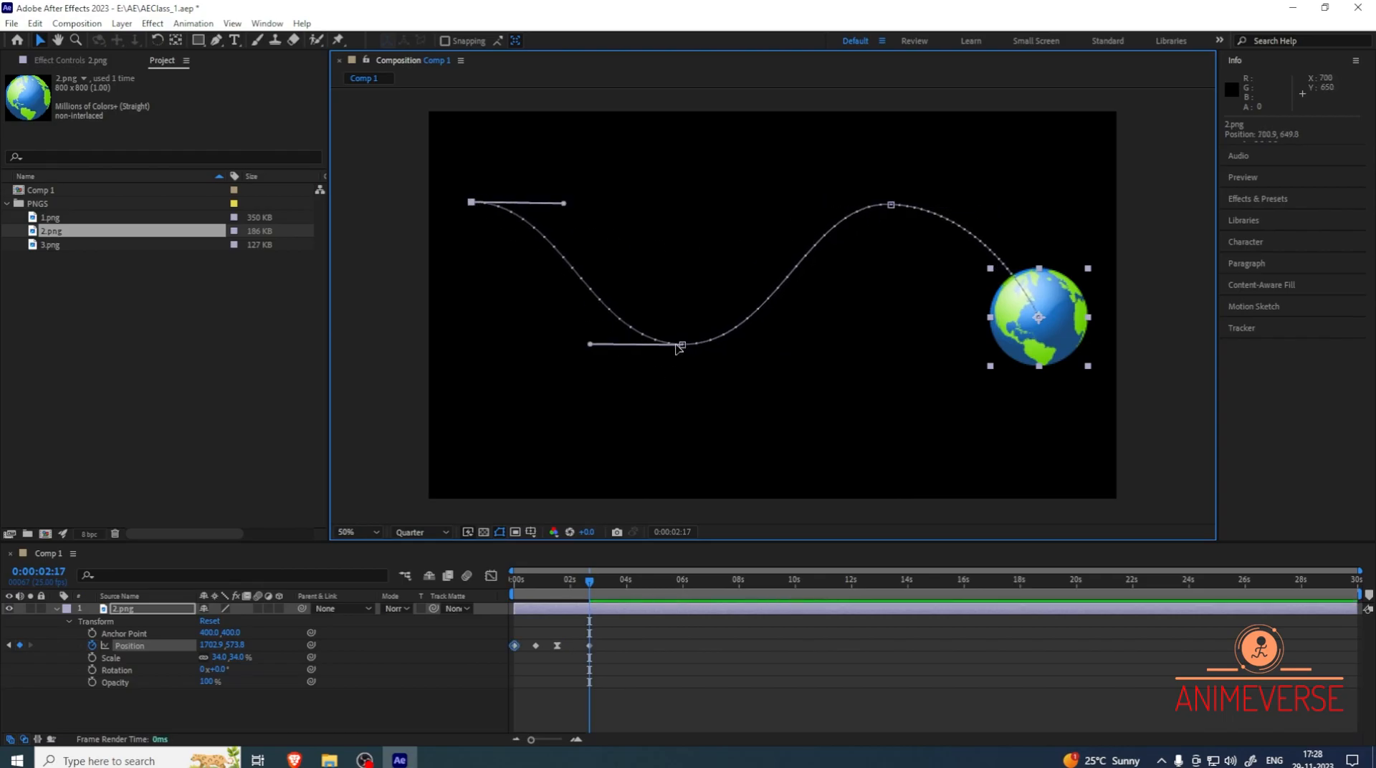
drag(679, 345, 670, 344)
drag(891, 205, 896, 204)
drag(992, 208, 1002, 196)
Preview the globe's wave motion from the start of the composition
drag(590, 582, 504, 592)
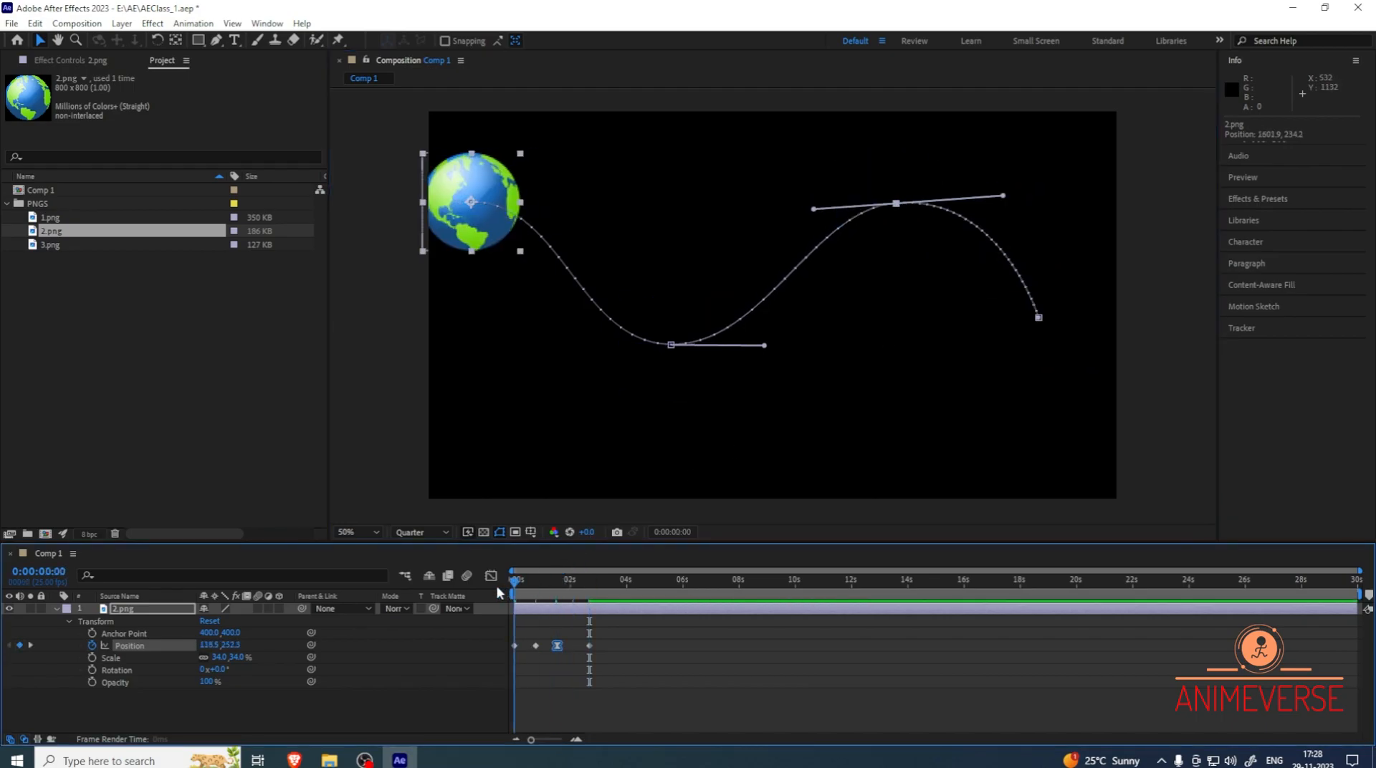
key(space)
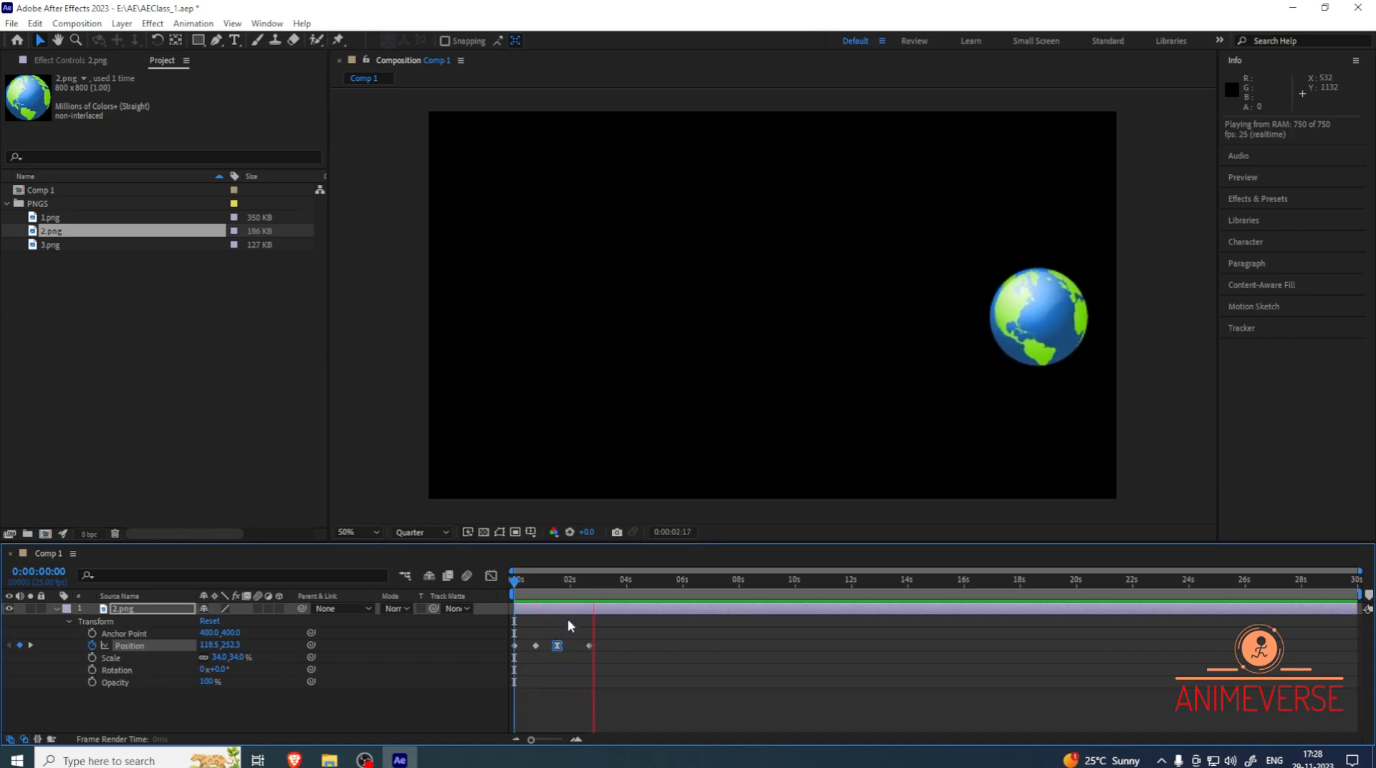
key(space)
click(544, 596)
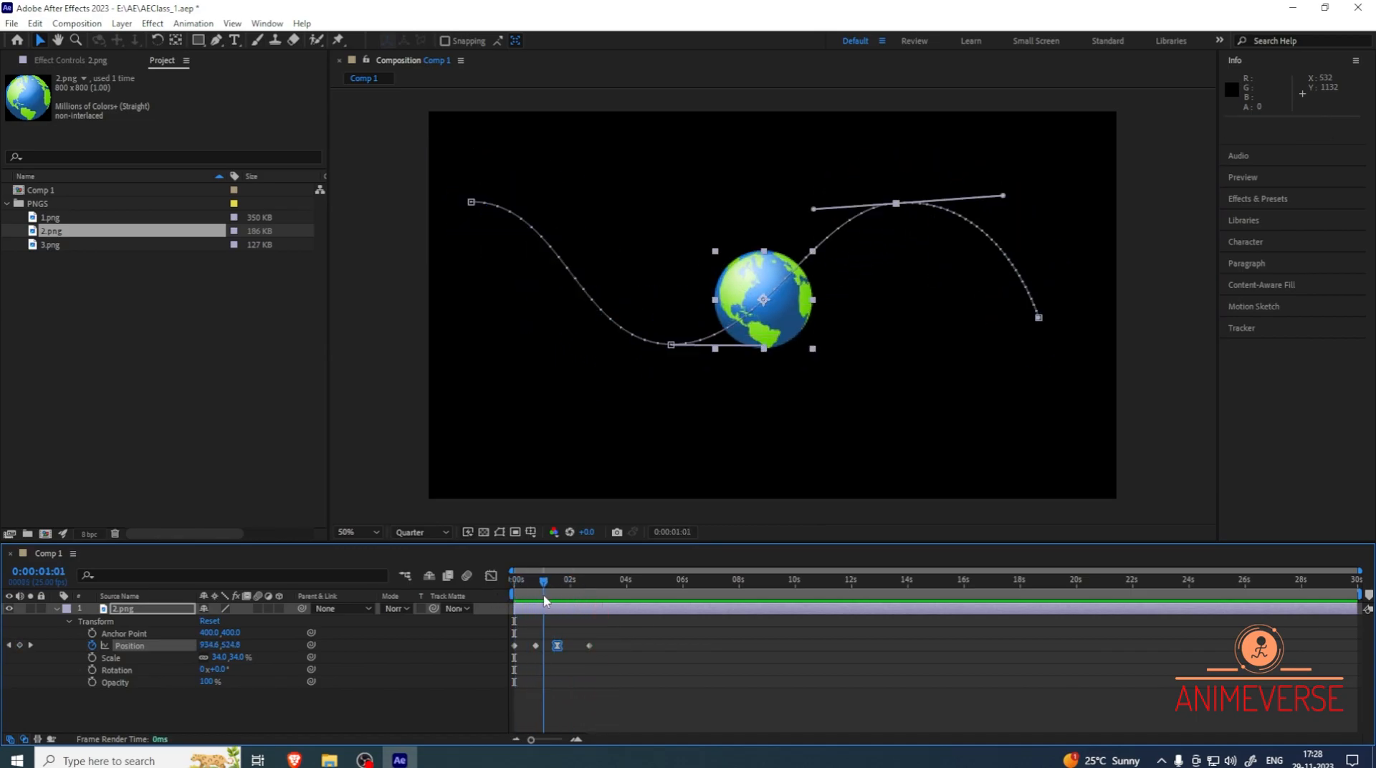
Move the last Position keyframe to 0:00:02:03 and preview the animation from the start
drag(589, 645, 573, 645)
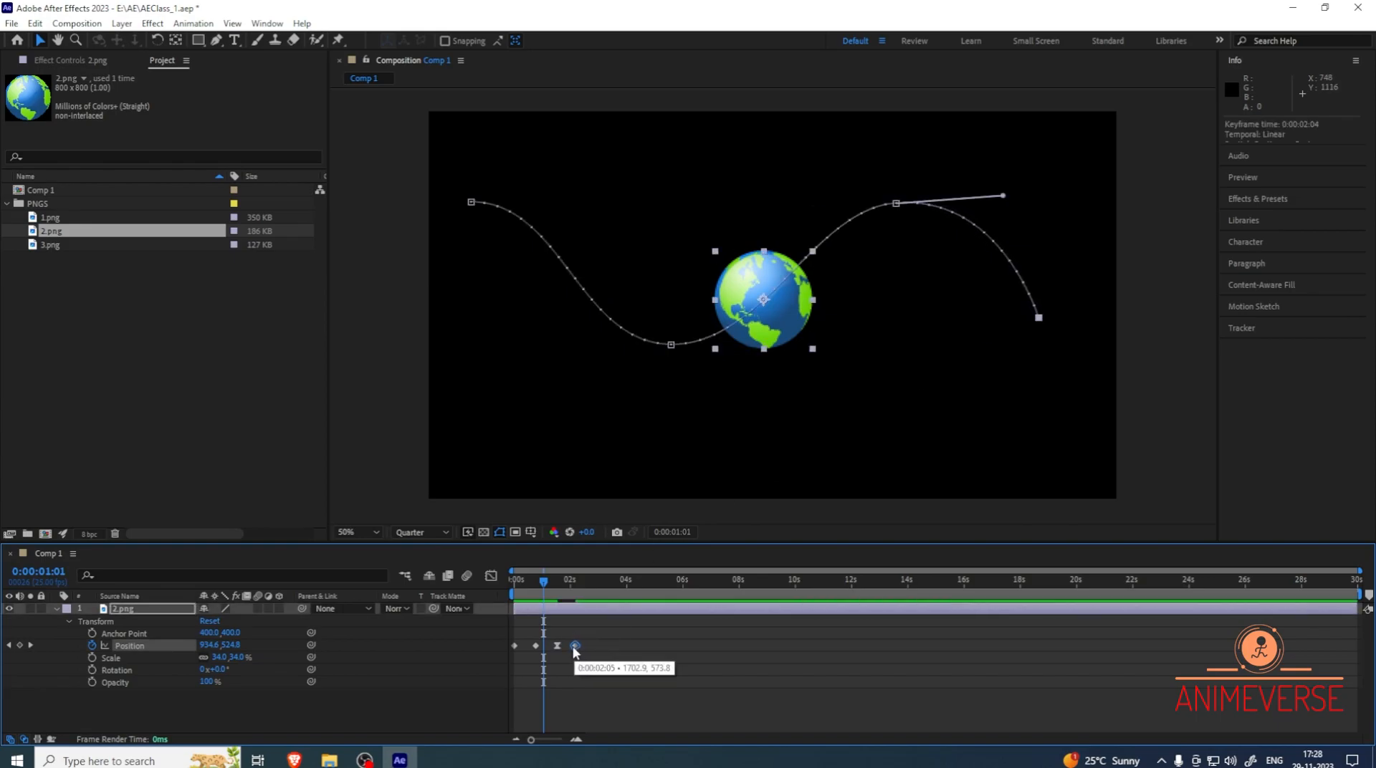
key(Home)
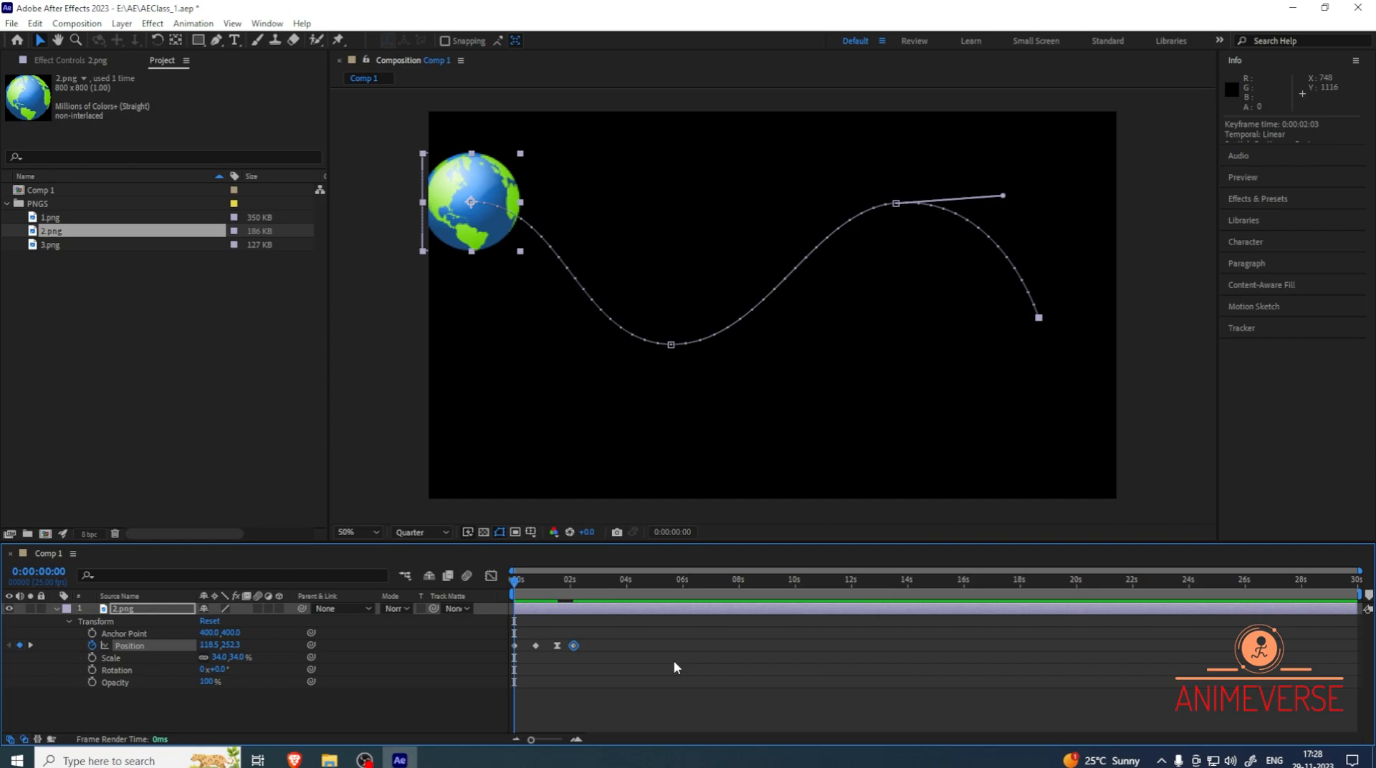
key(space)
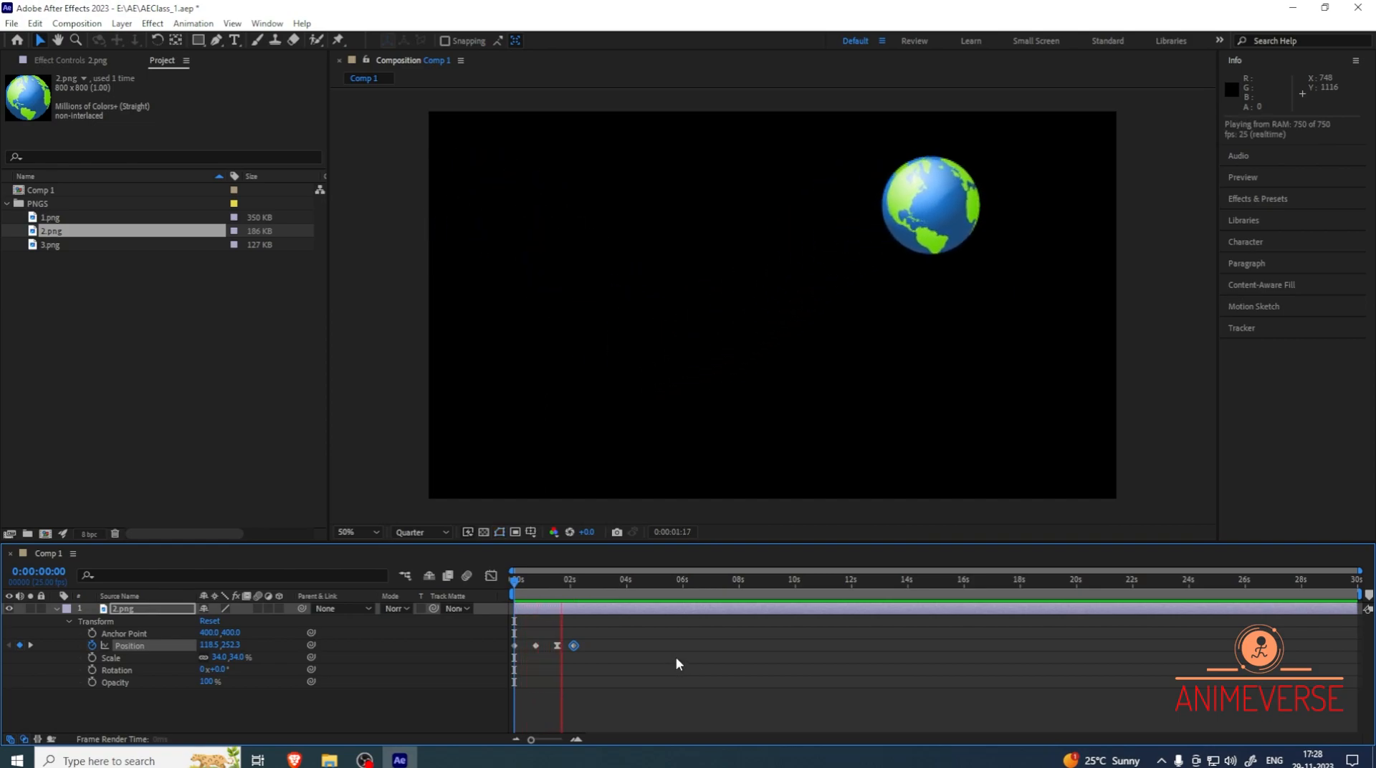
key(space)
Change the temporal interpolation of the third Position keyframe, at 0:00:01:13
click(557, 646)
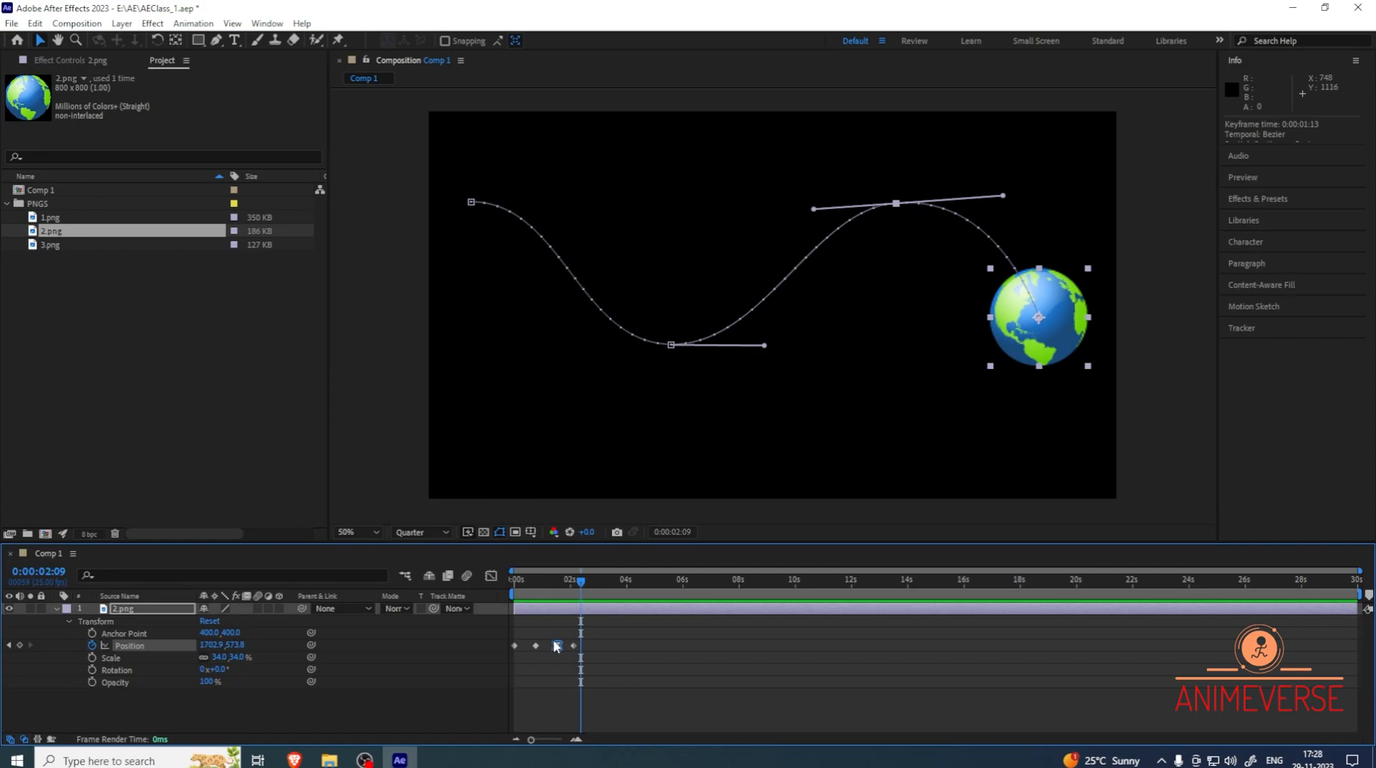
right_click(917, 219)
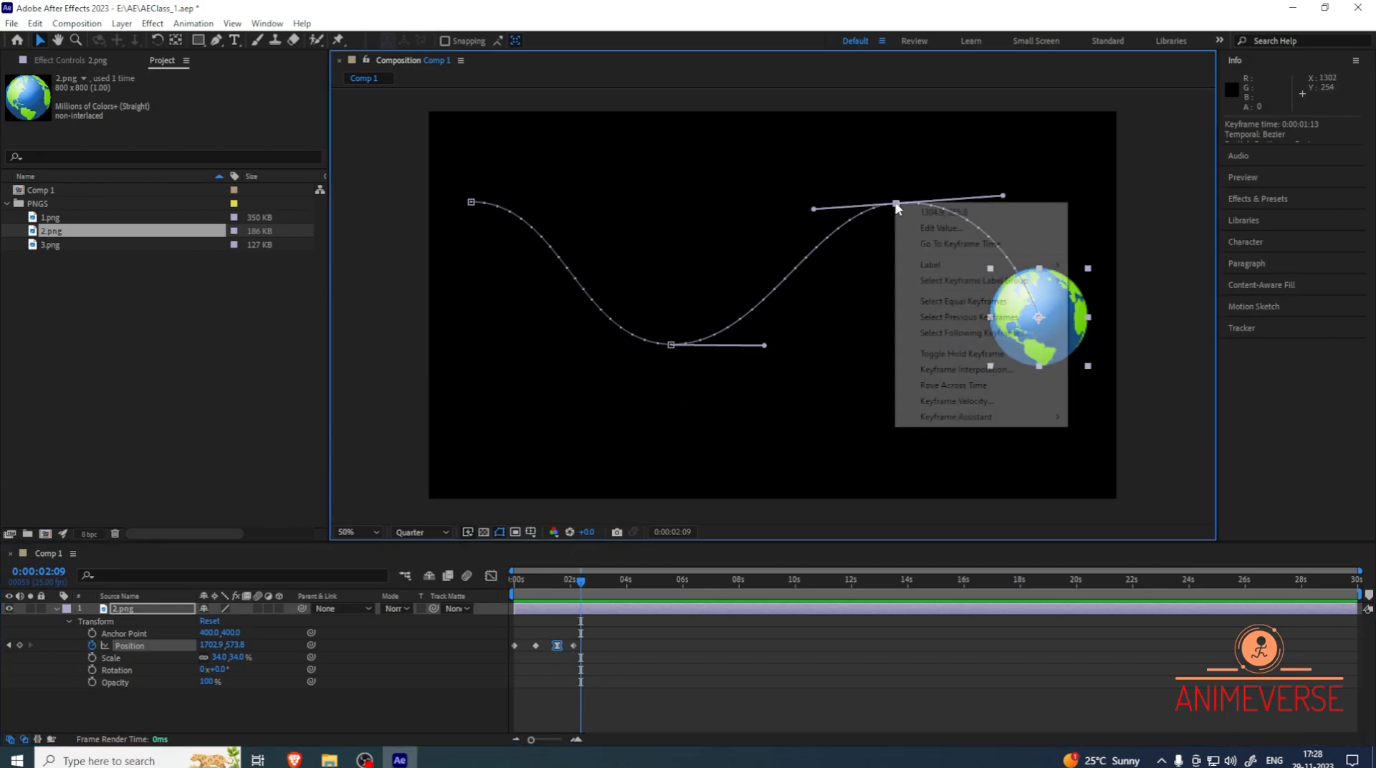
click(961, 370)
click(766, 217)
click(725, 249)
click(735, 355)
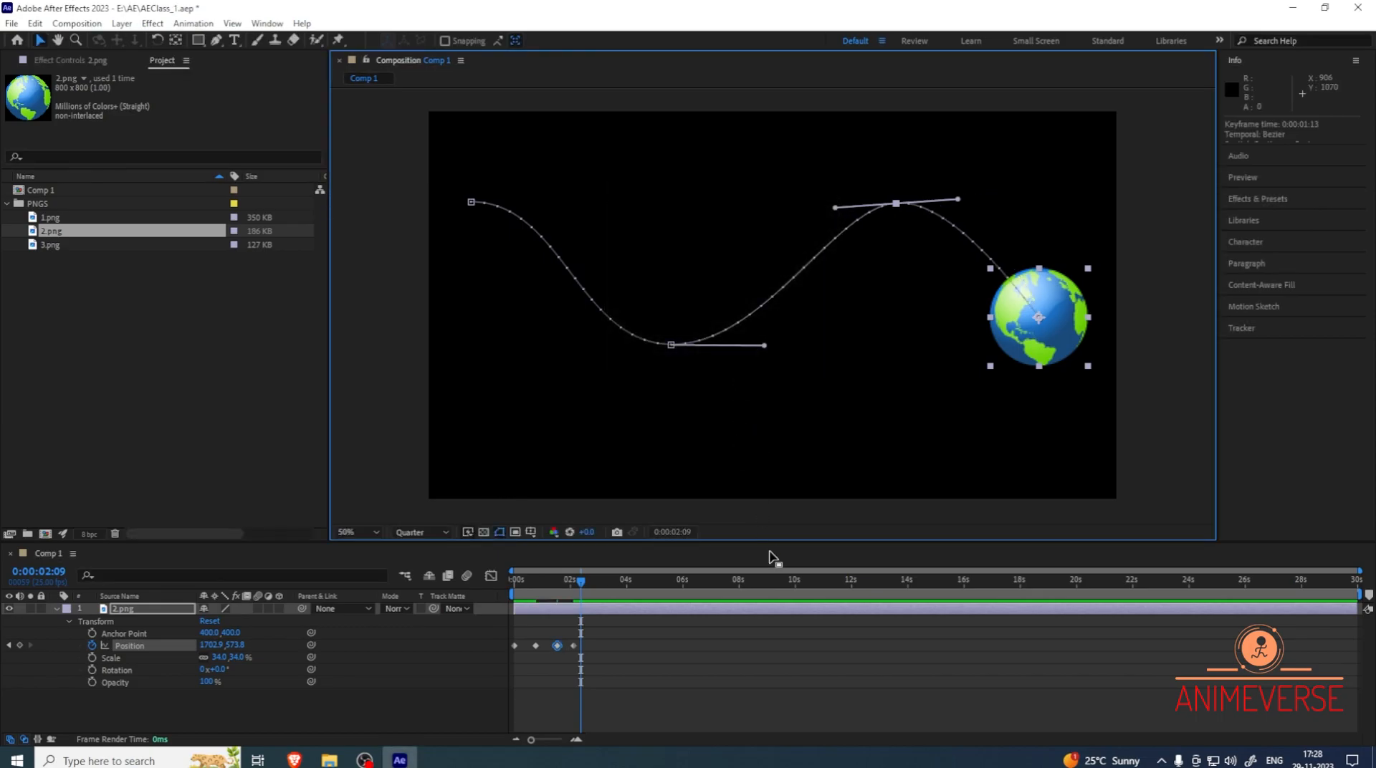
right_click(895, 204)
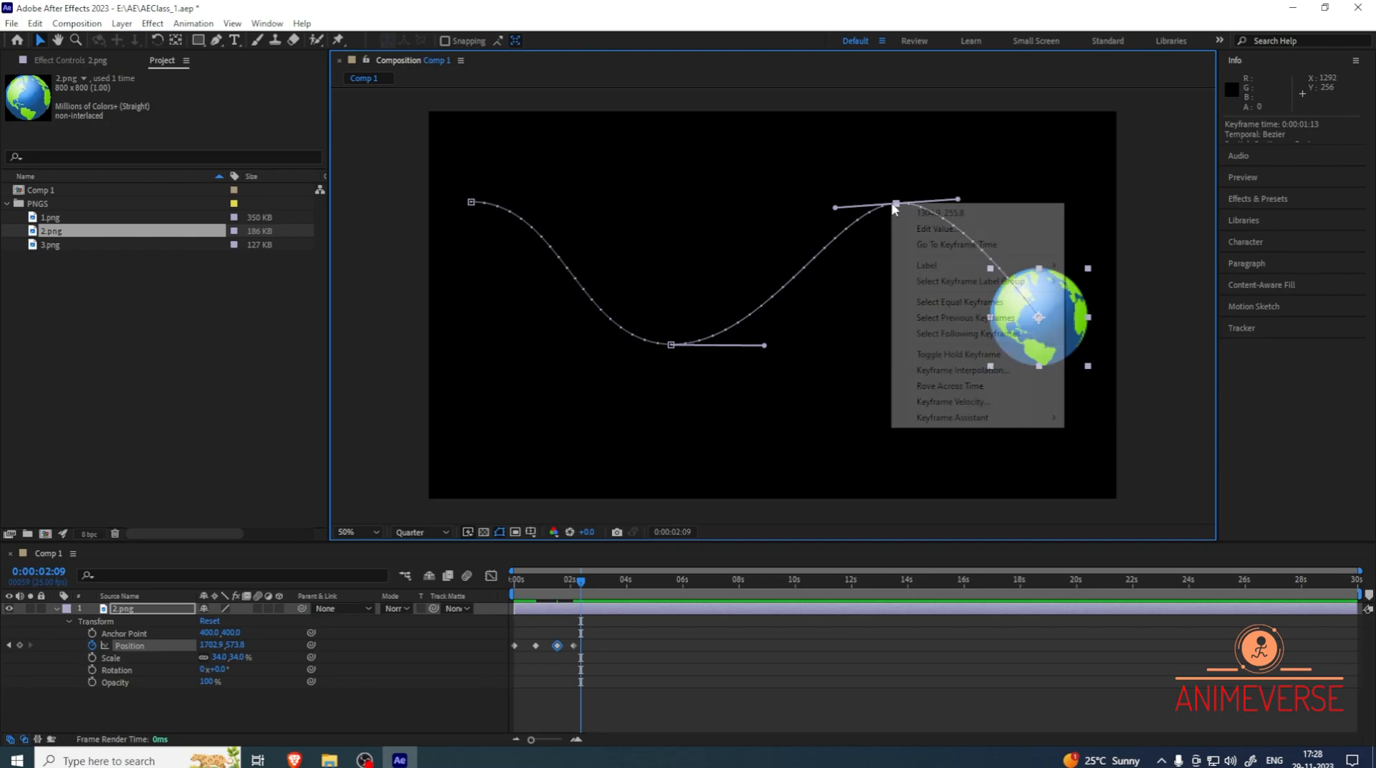
click(935, 371)
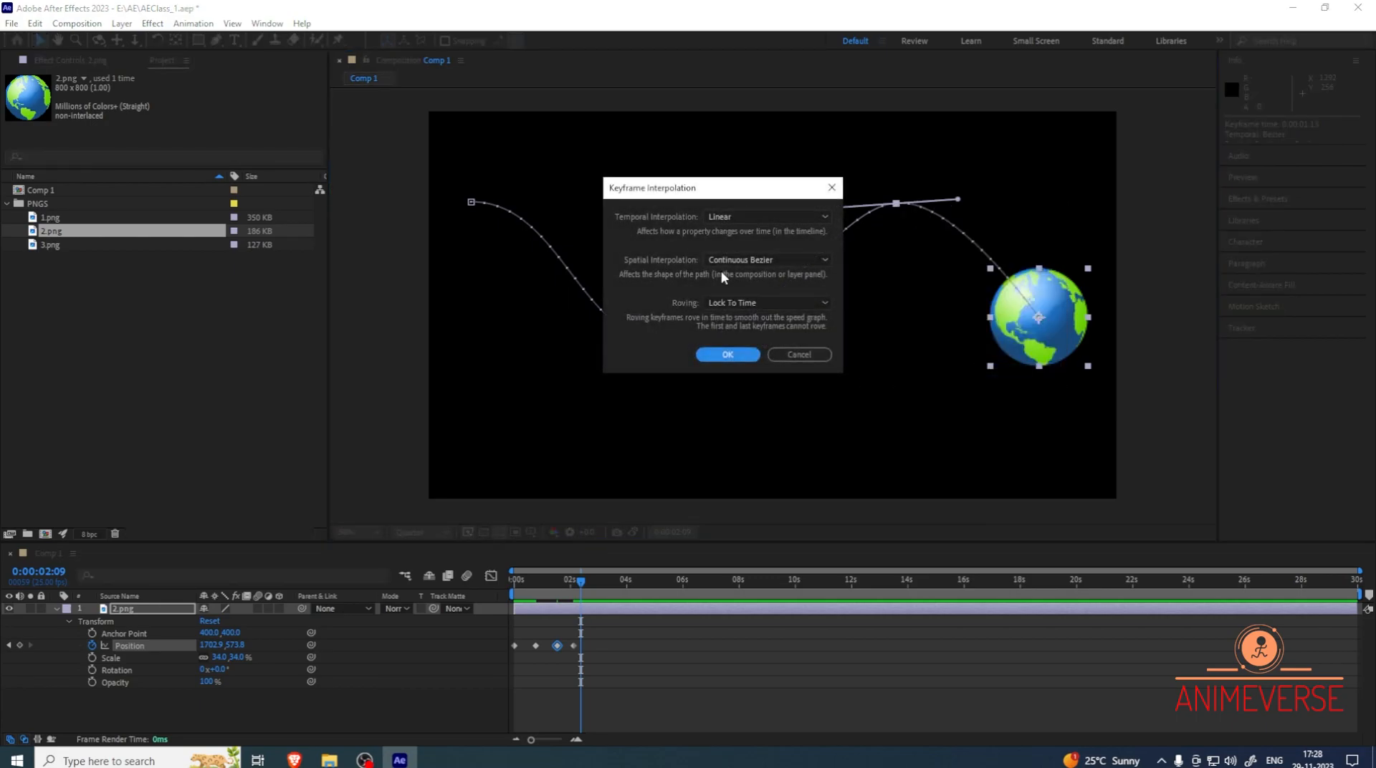
click(829, 188)
Animate the globe's Rotation with keyframes of 0x+0.0° at 0:00:00:00 and 1x+61.0° at 0:00:02:03
drag(580, 588, 493, 643)
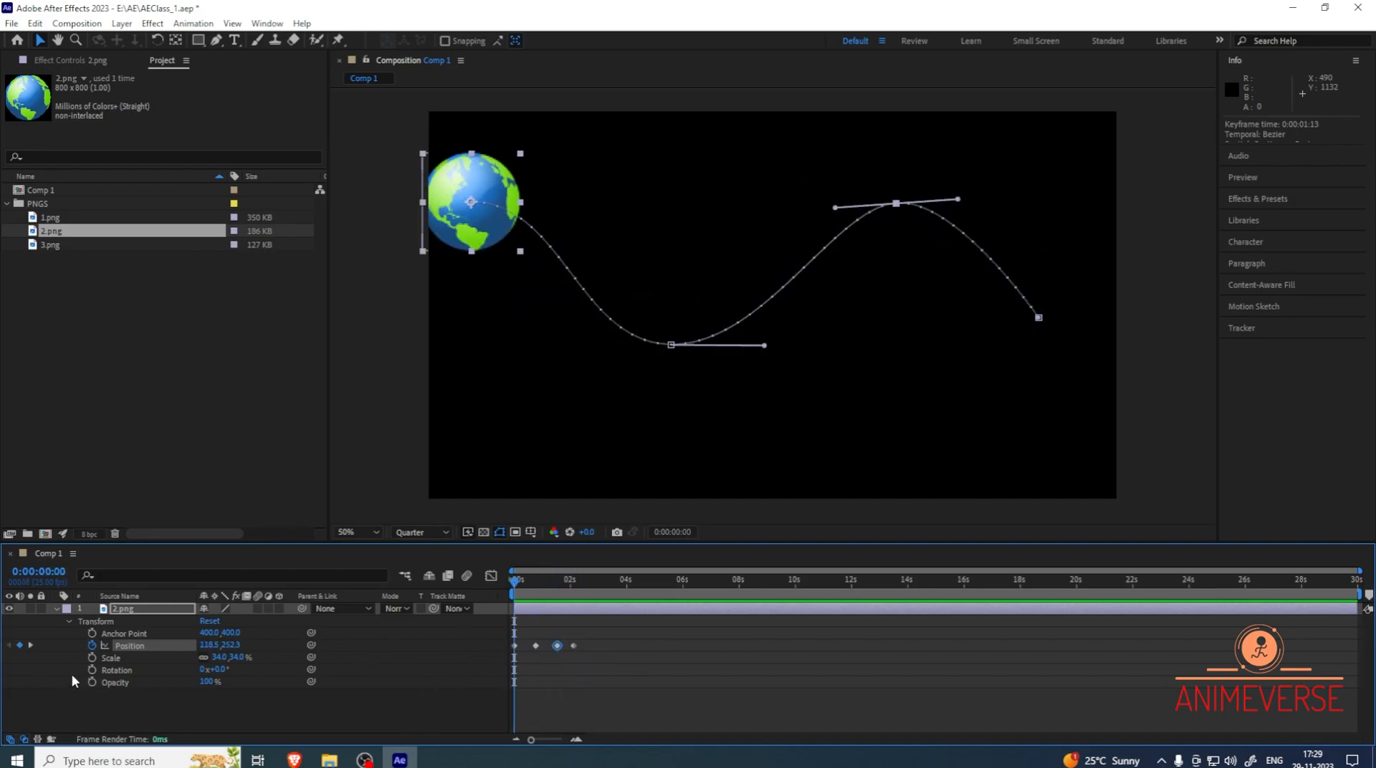
click(92, 670)
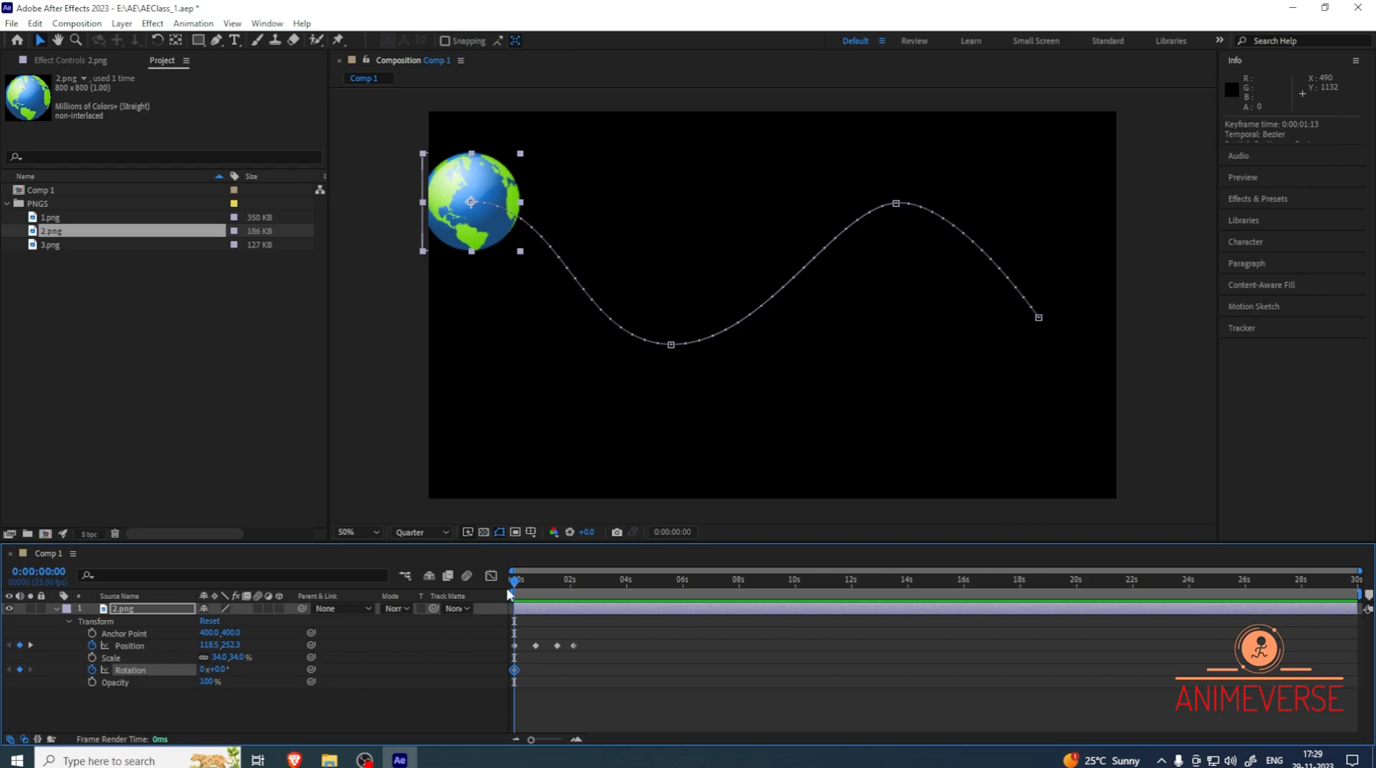
drag(520, 588, 572, 600)
drag(217, 674, 539, 685)
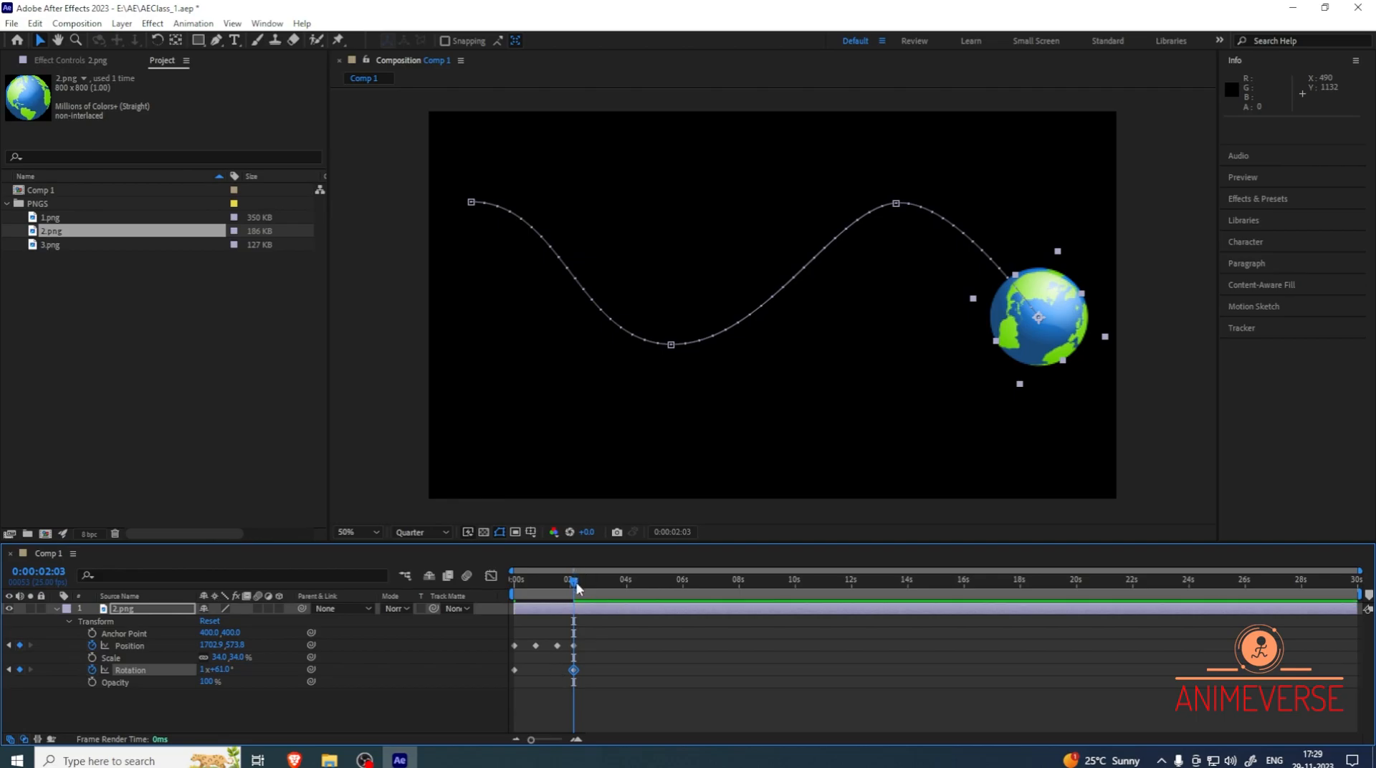
Preview the globe's rotation along the wave path from the start of the composition
drag(578, 587, 486, 600)
key(space)
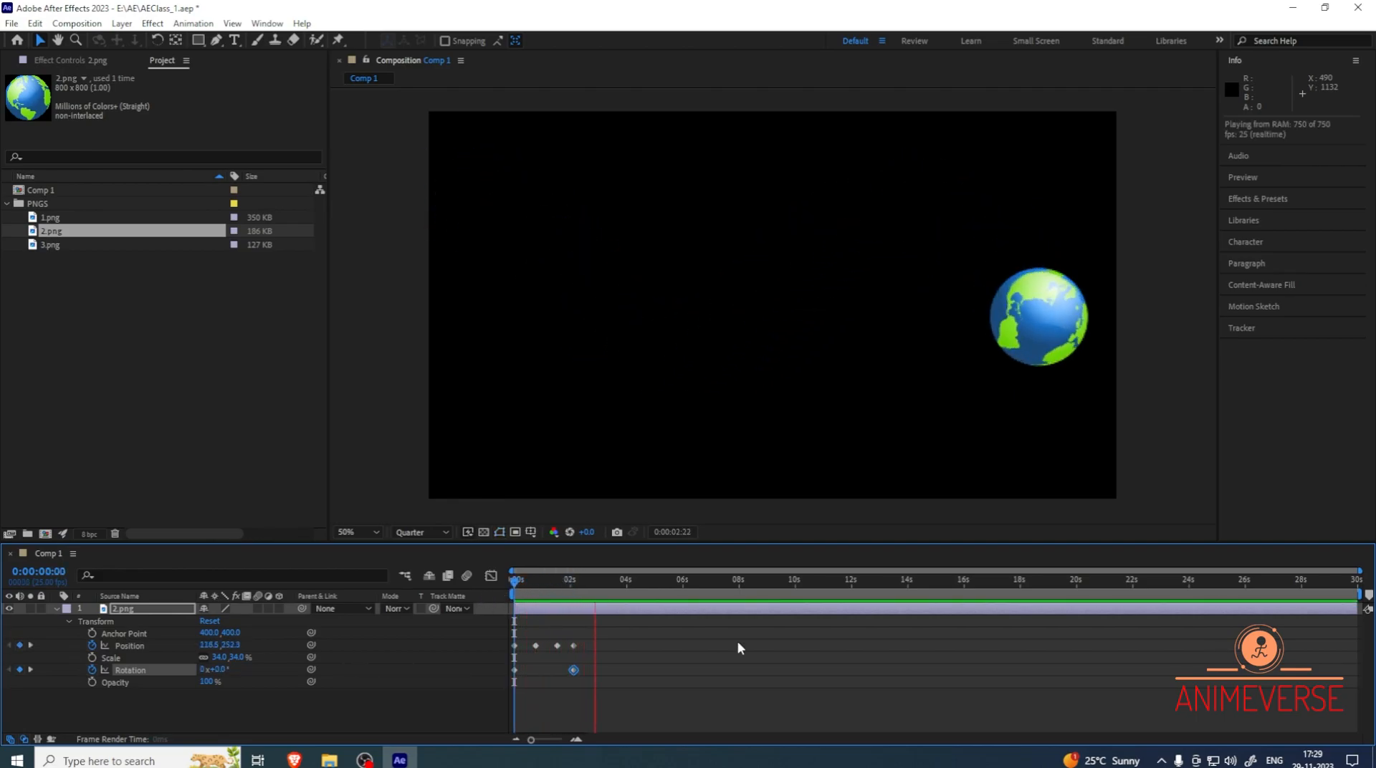
key(space)
Start keyframing the globe's Scale at 34% at 0:00:00:00 and shrink the globe at 0:00:00:19
drag(577, 597, 498, 615)
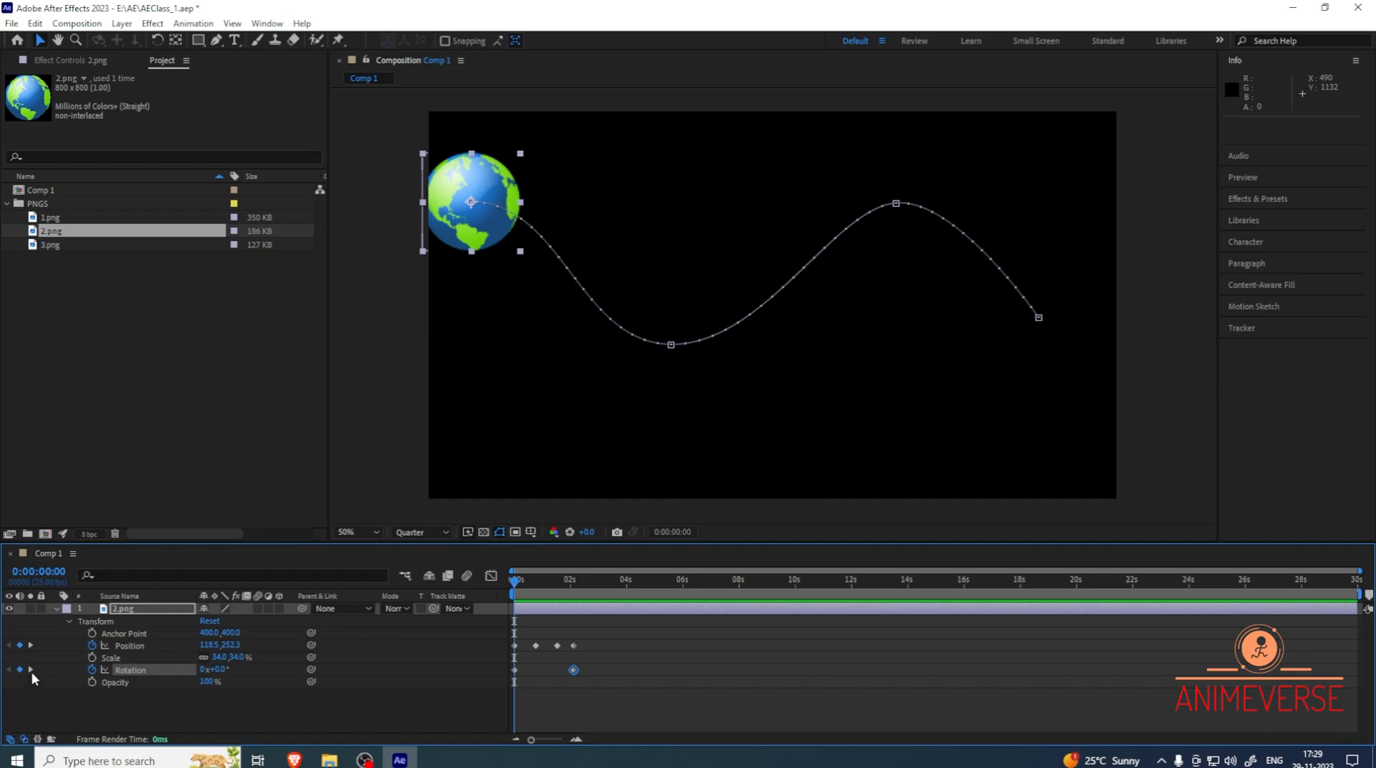
click(91, 657)
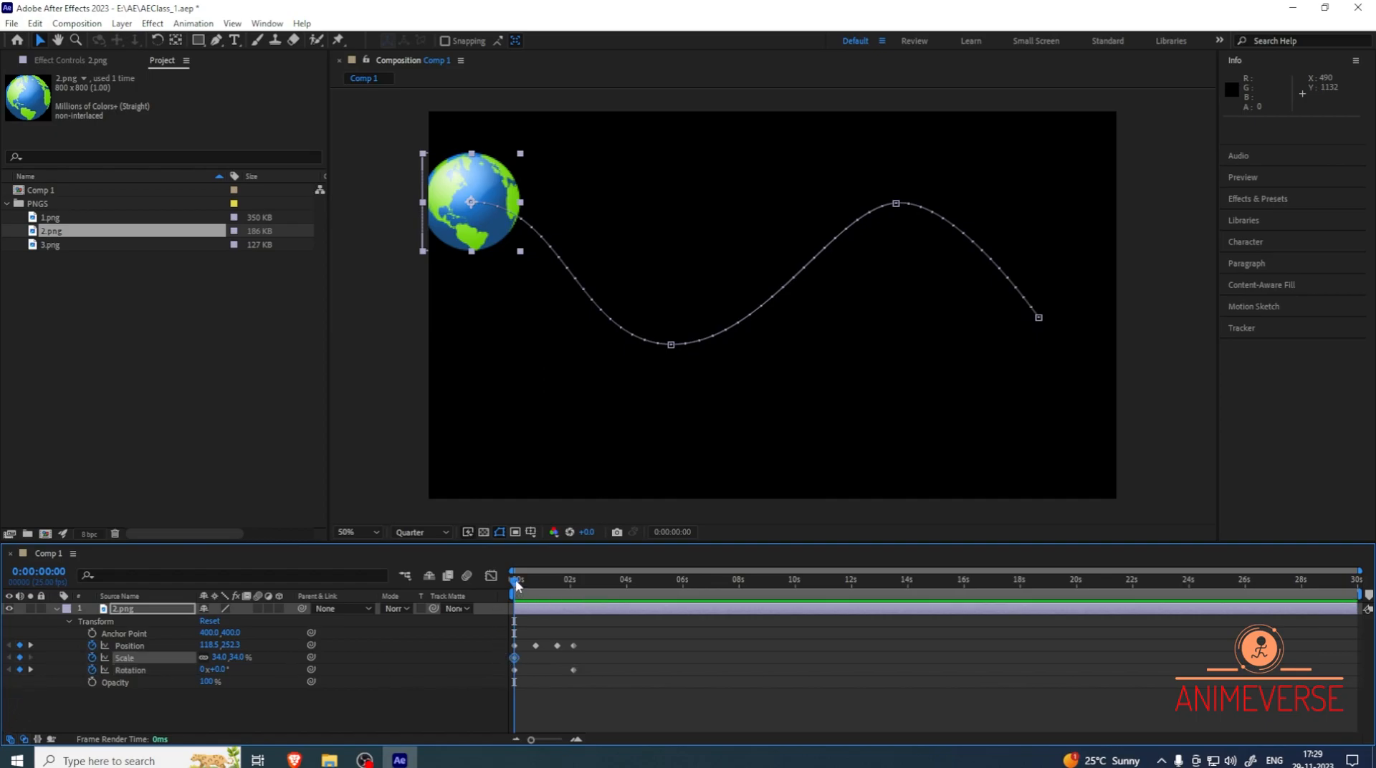
drag(516, 585, 530, 586)
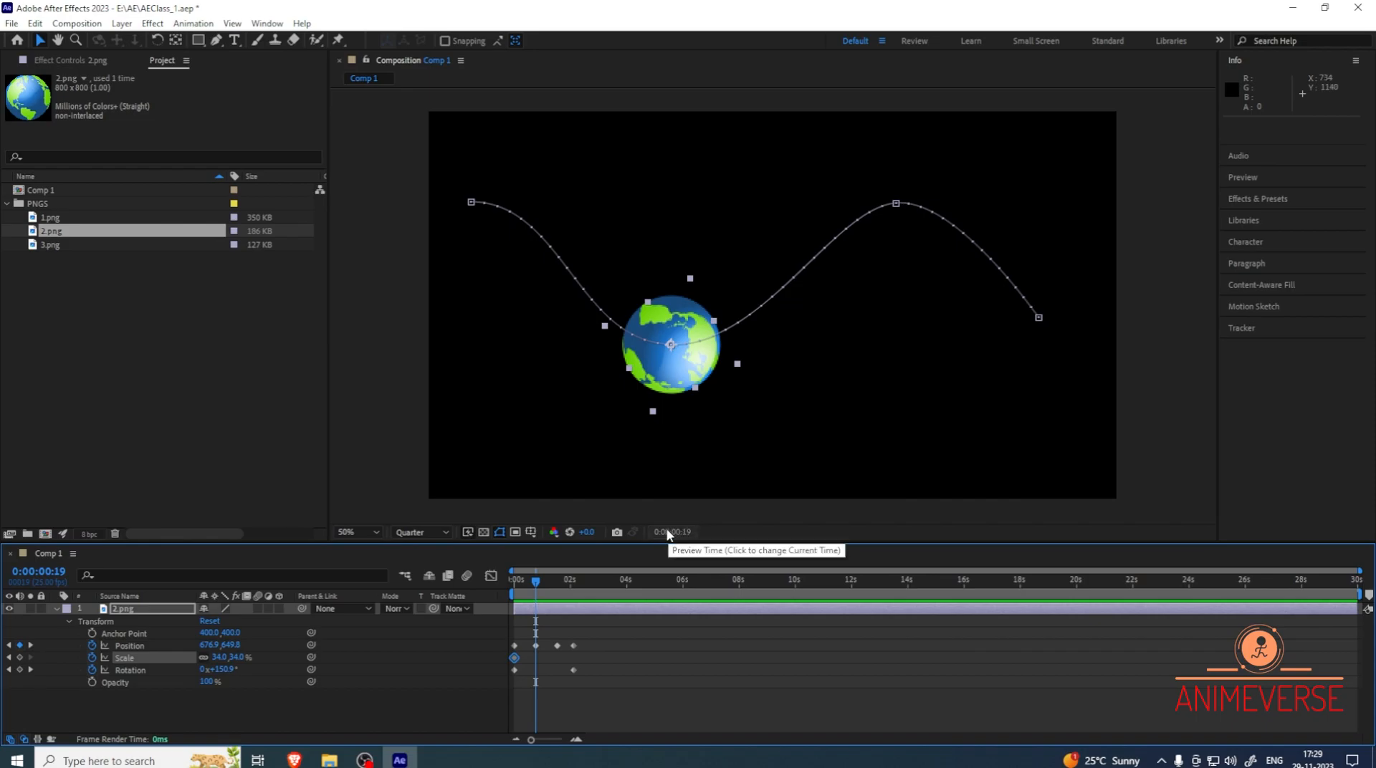
drag(212, 661, 210, 665)
Add Scale keyframes of 38% at 0:00:01:13 and 12% at 0:00:02:03
drag(535, 582, 557, 582)
drag(223, 659, 247, 660)
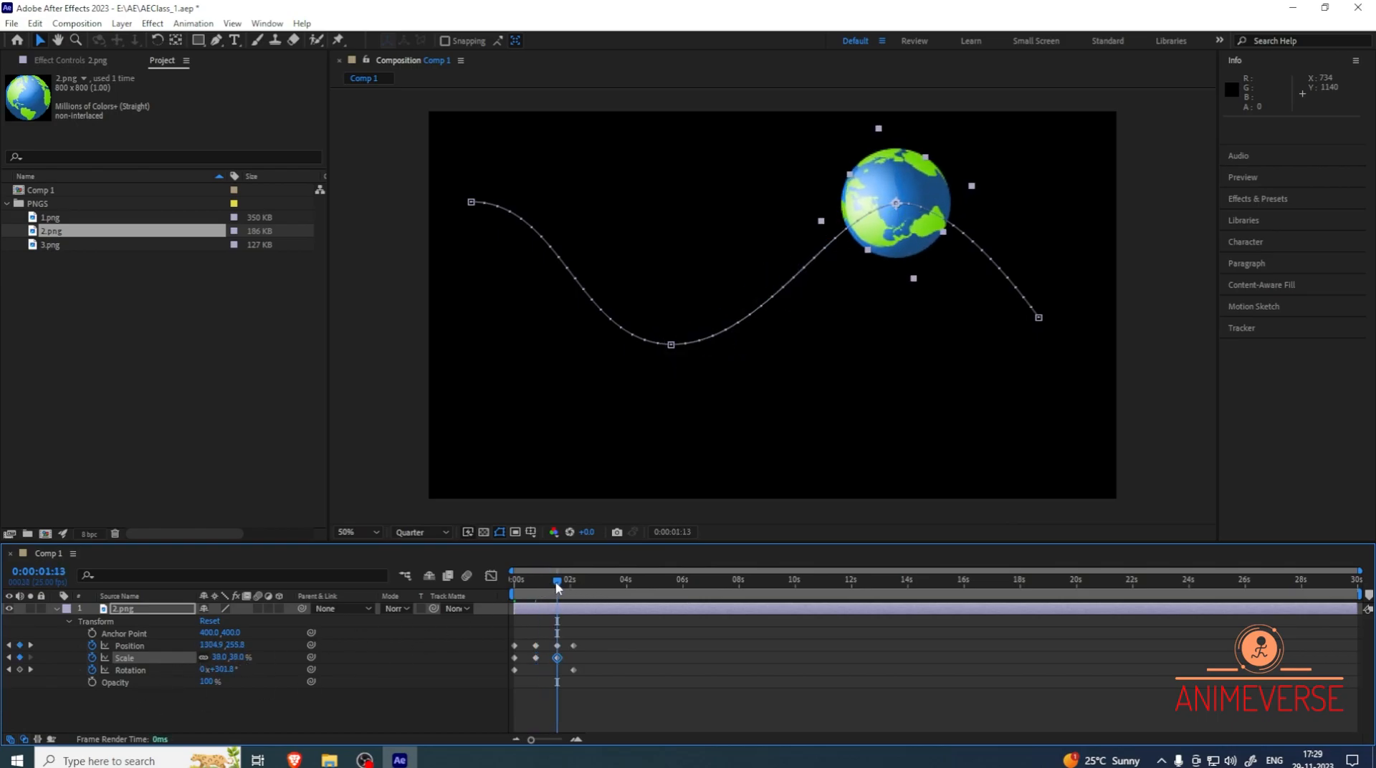
drag(558, 587, 573, 583)
drag(219, 661, 194, 660)
Deselect the layer and play the combined position, scale and rotation animation several times from the start
drag(575, 597, 513, 579)
click(627, 701)
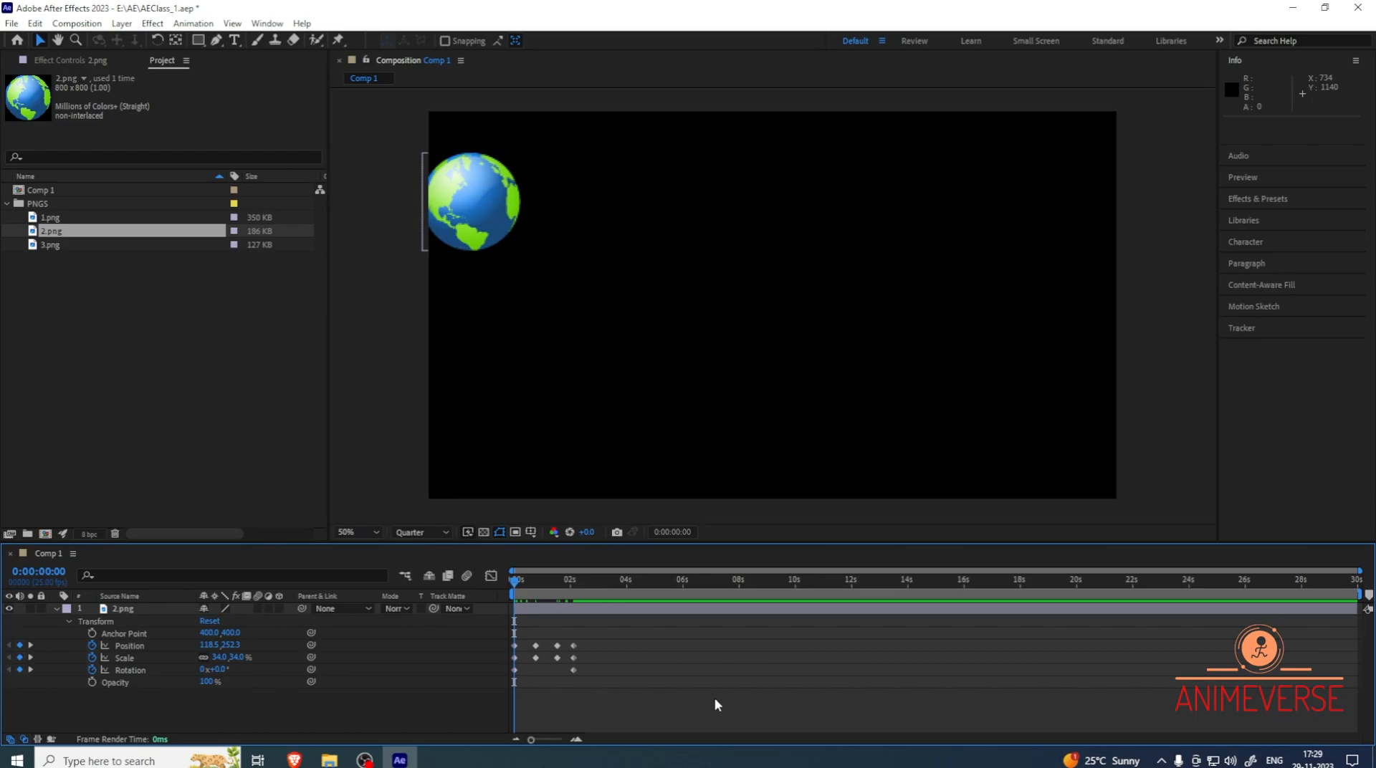
key(space)
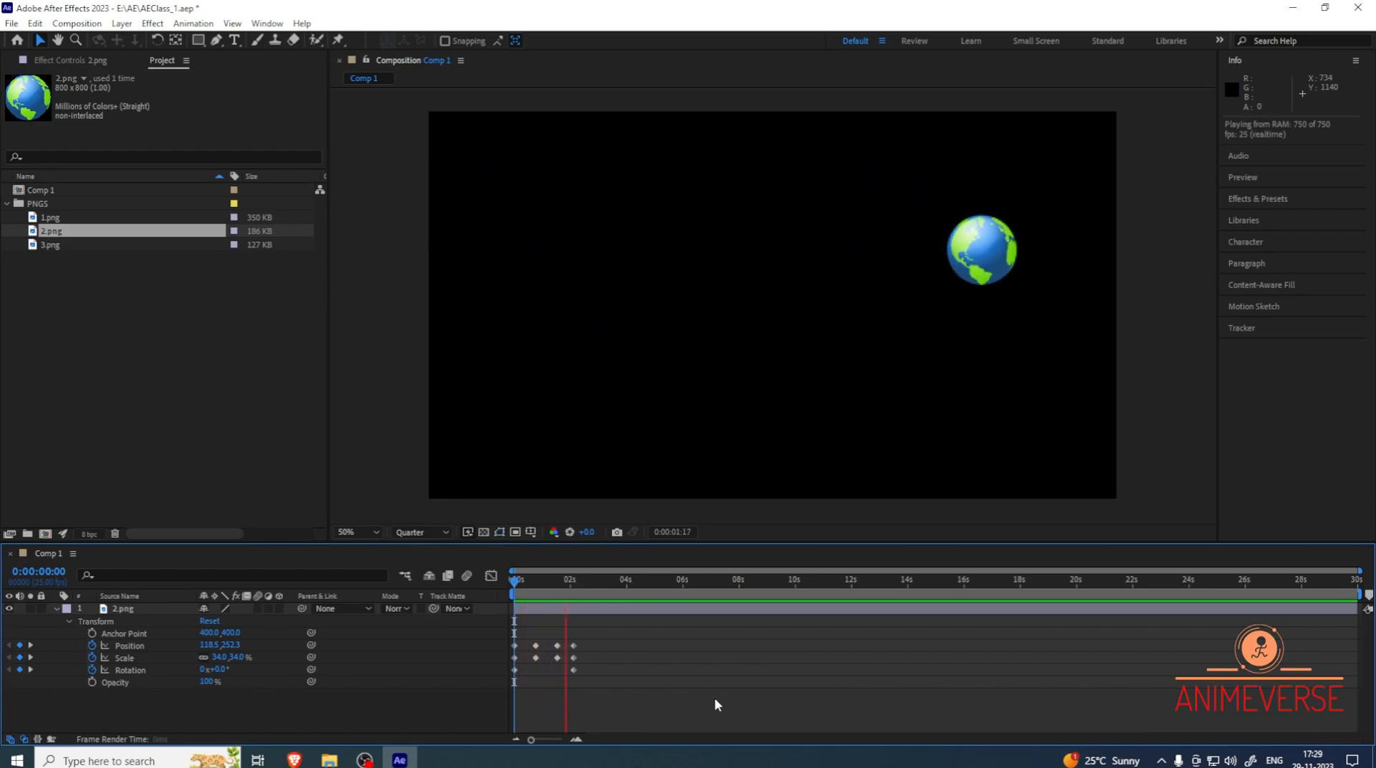
click(528, 580)
click(515, 581)
key(space)
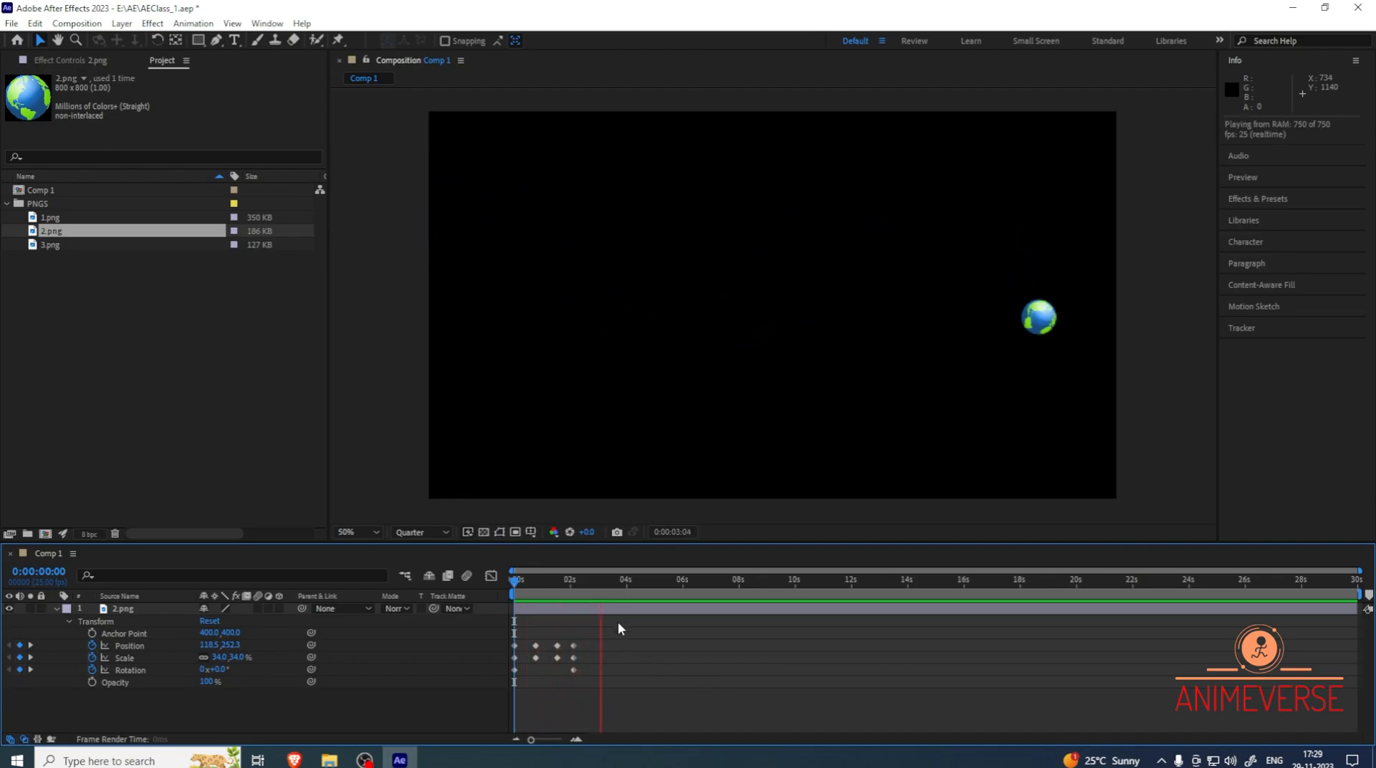
drag(532, 586, 447, 627)
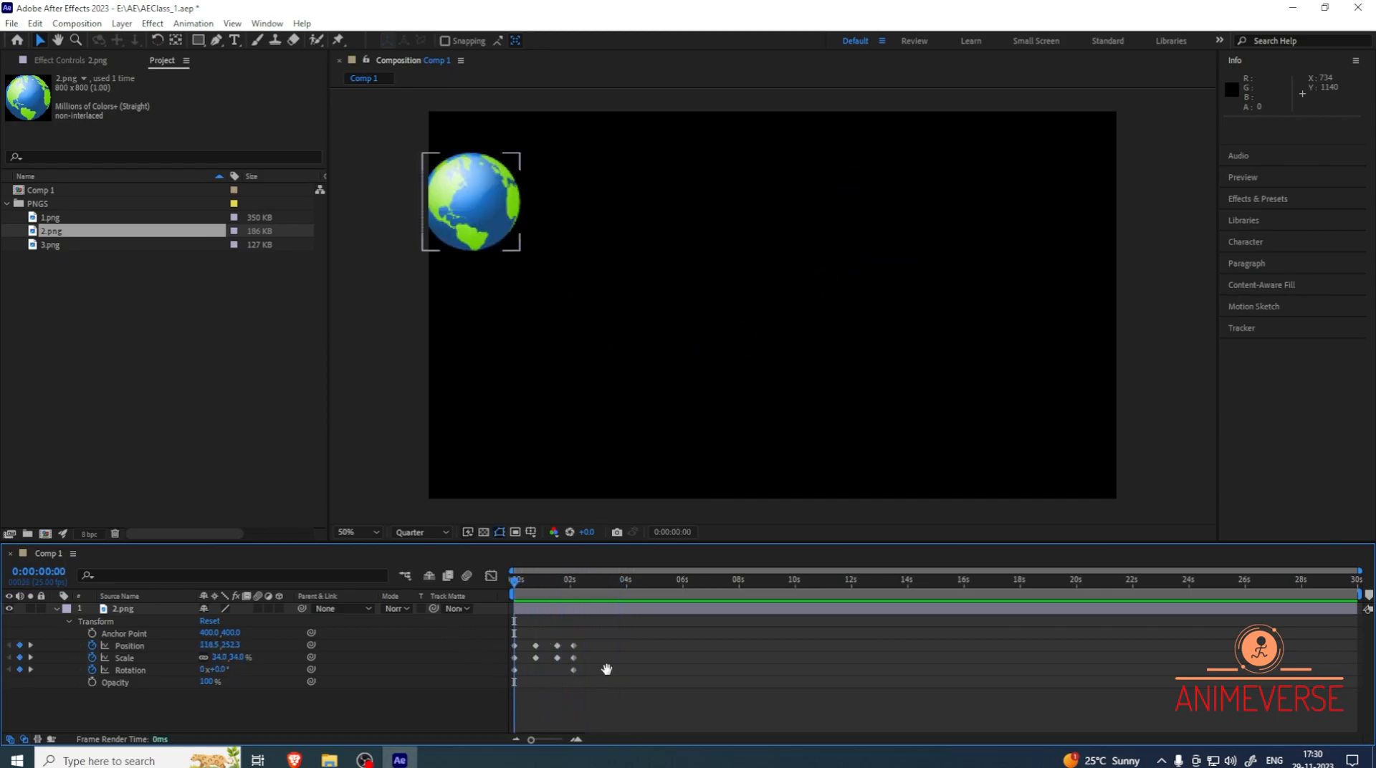
key(space)
click(521, 589)
drag(521, 589, 442, 609)
key(space)
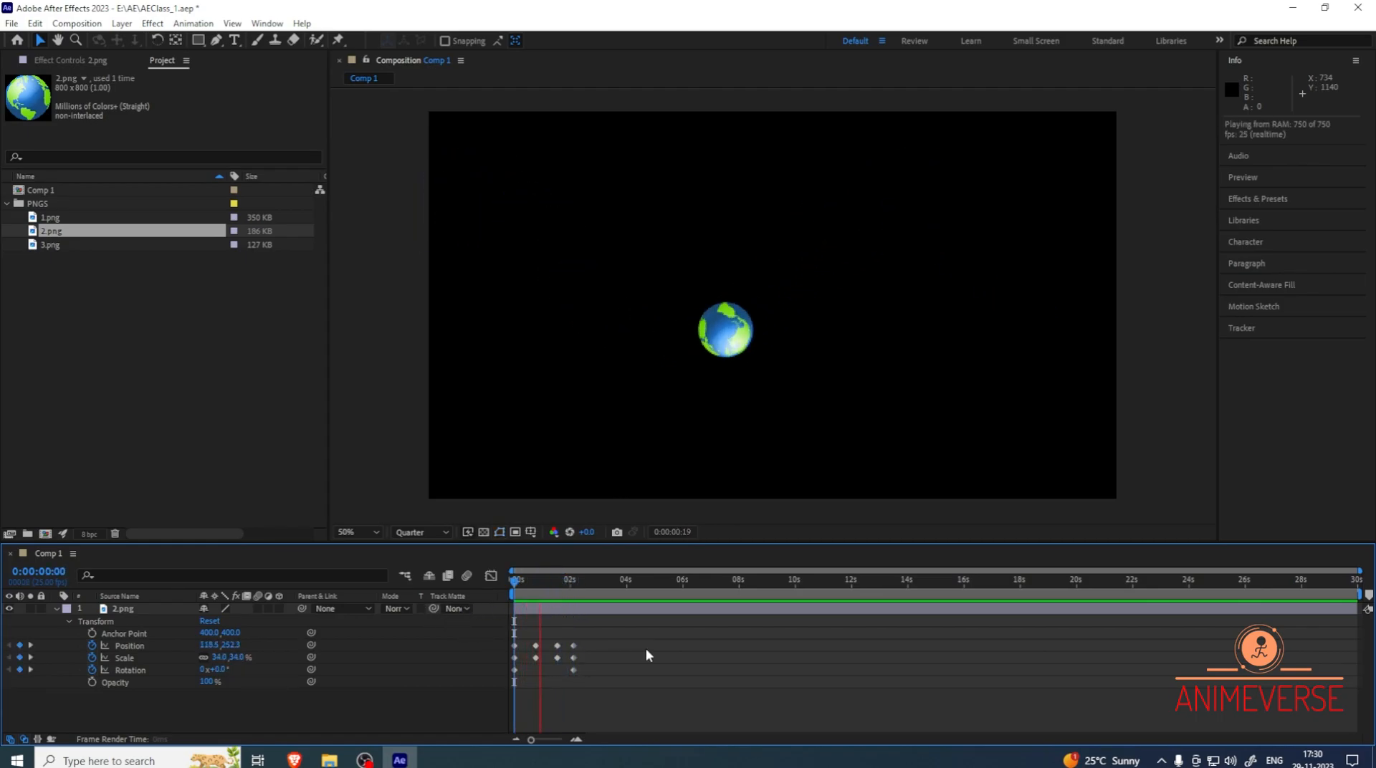
With the globe at 0:00:00:09, toggle Comp 1's motion blur and enable the 2.png layer's motion blur switch
drag(559, 607, 529, 566)
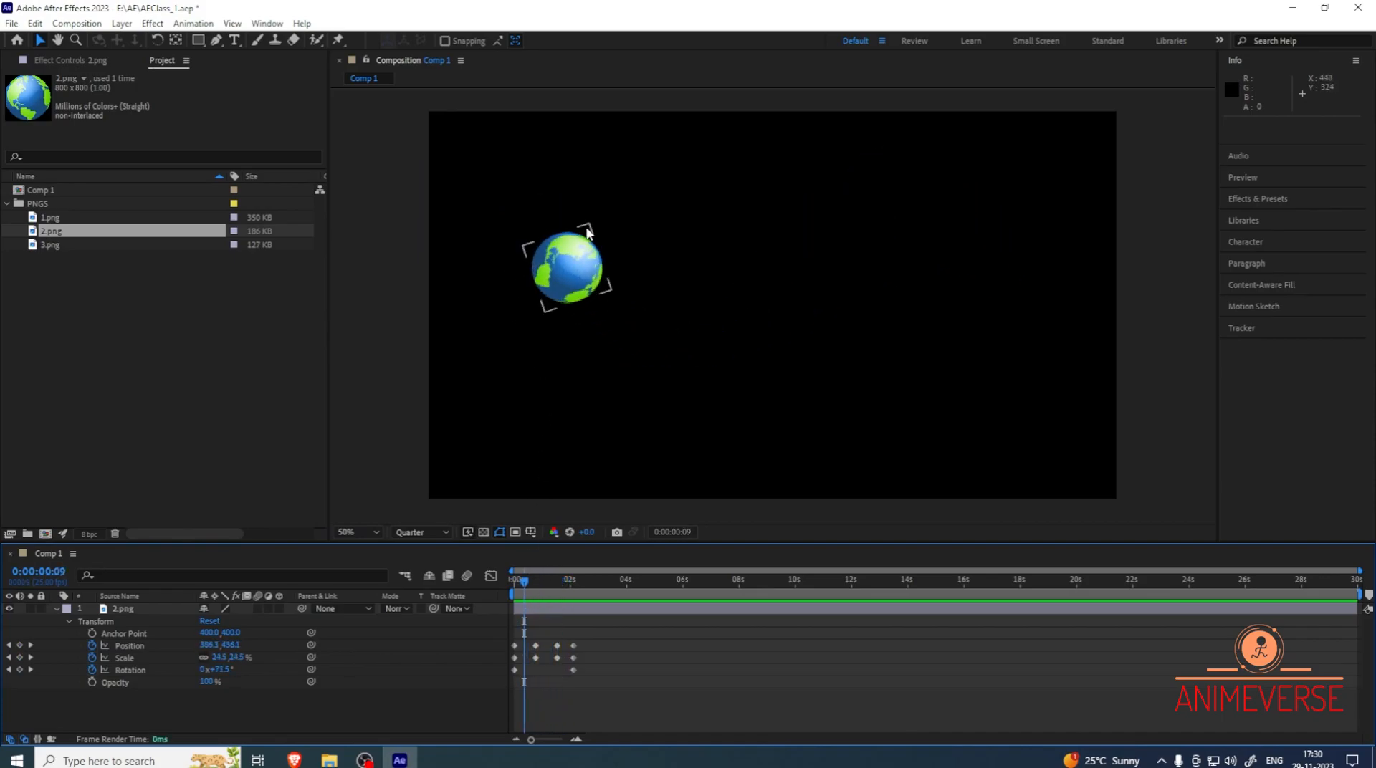
click(601, 278)
click(482, 428)
click(468, 577)
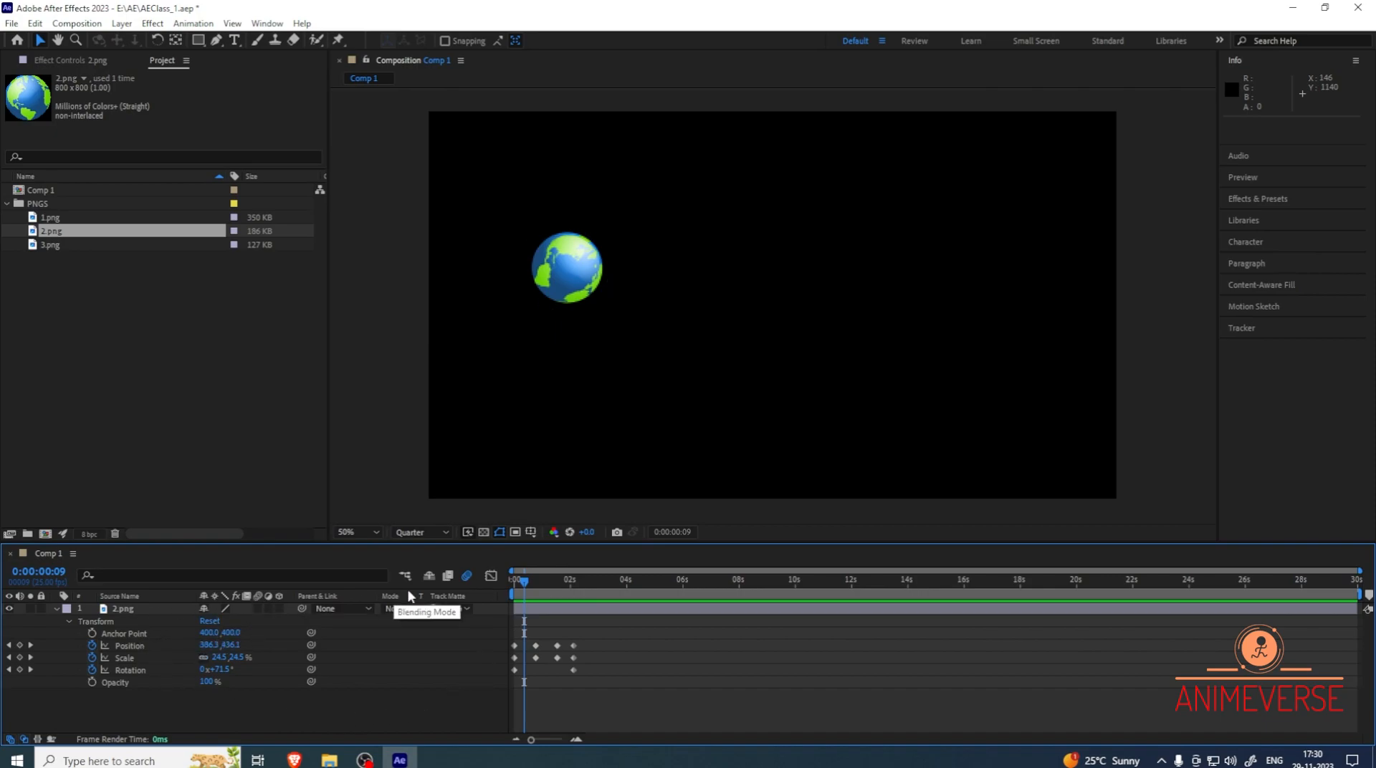
click(258, 608)
Preview the animation from the start, then show the globe at 0:00:00:08
drag(523, 584, 510, 592)
key(space)
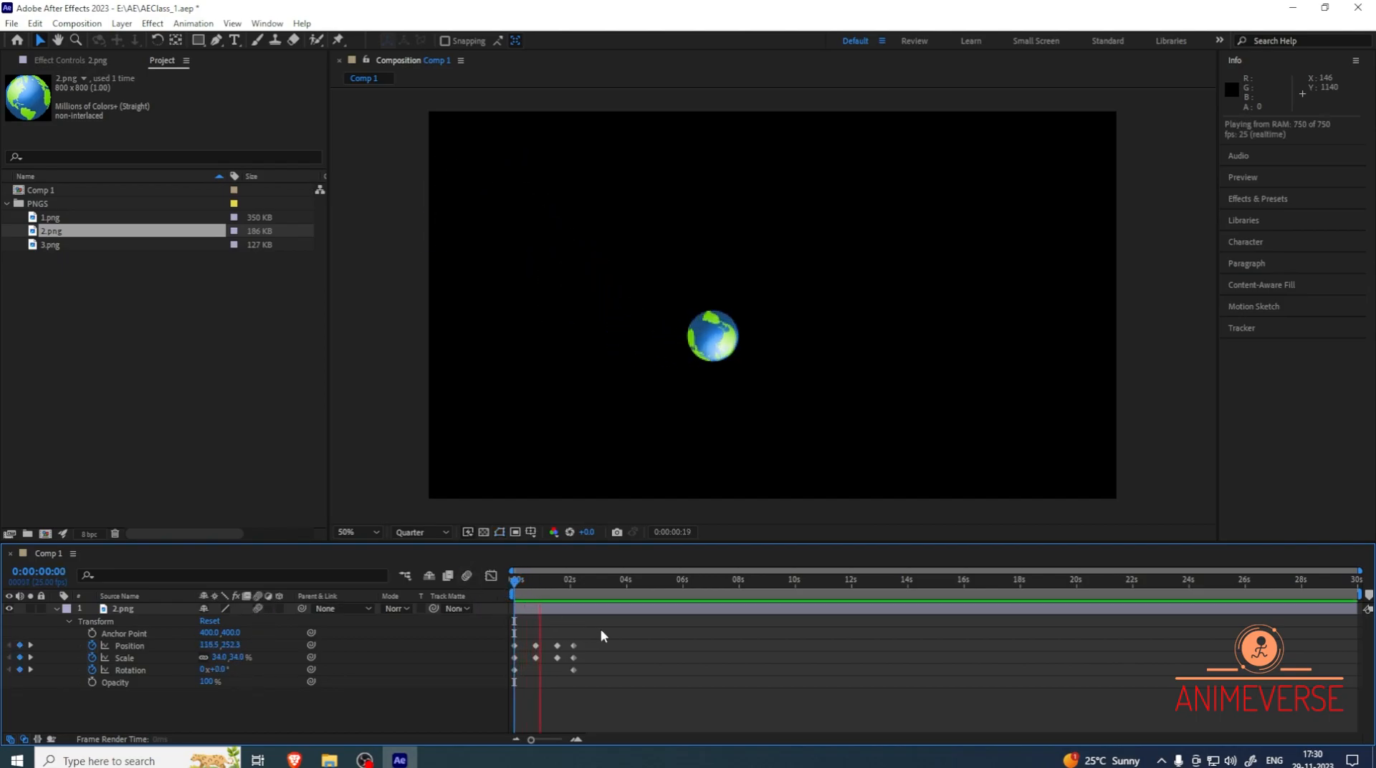
click(541, 582)
drag(535, 588, 523, 586)
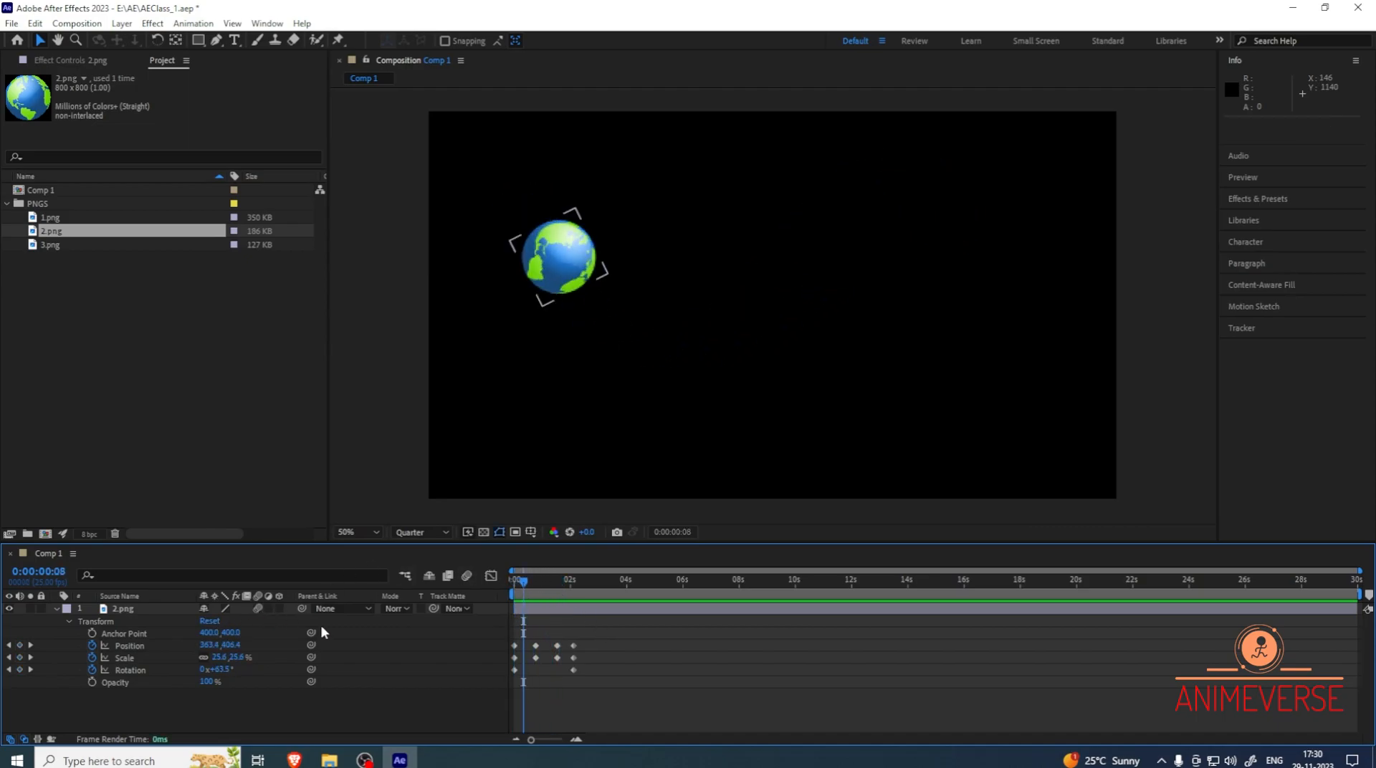
Enable motion blur for Comp 1 and preview the blurred globe from the start
click(467, 577)
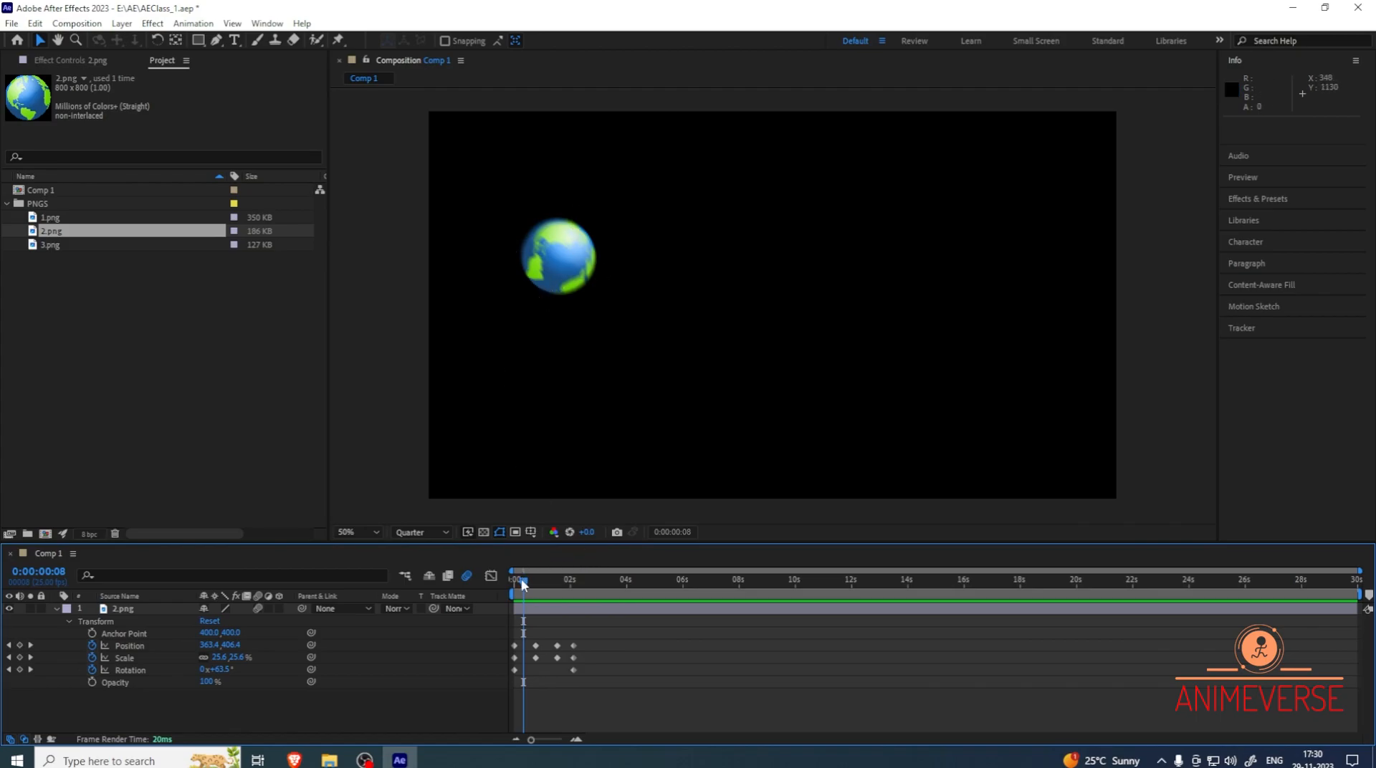
drag(523, 582, 501, 575)
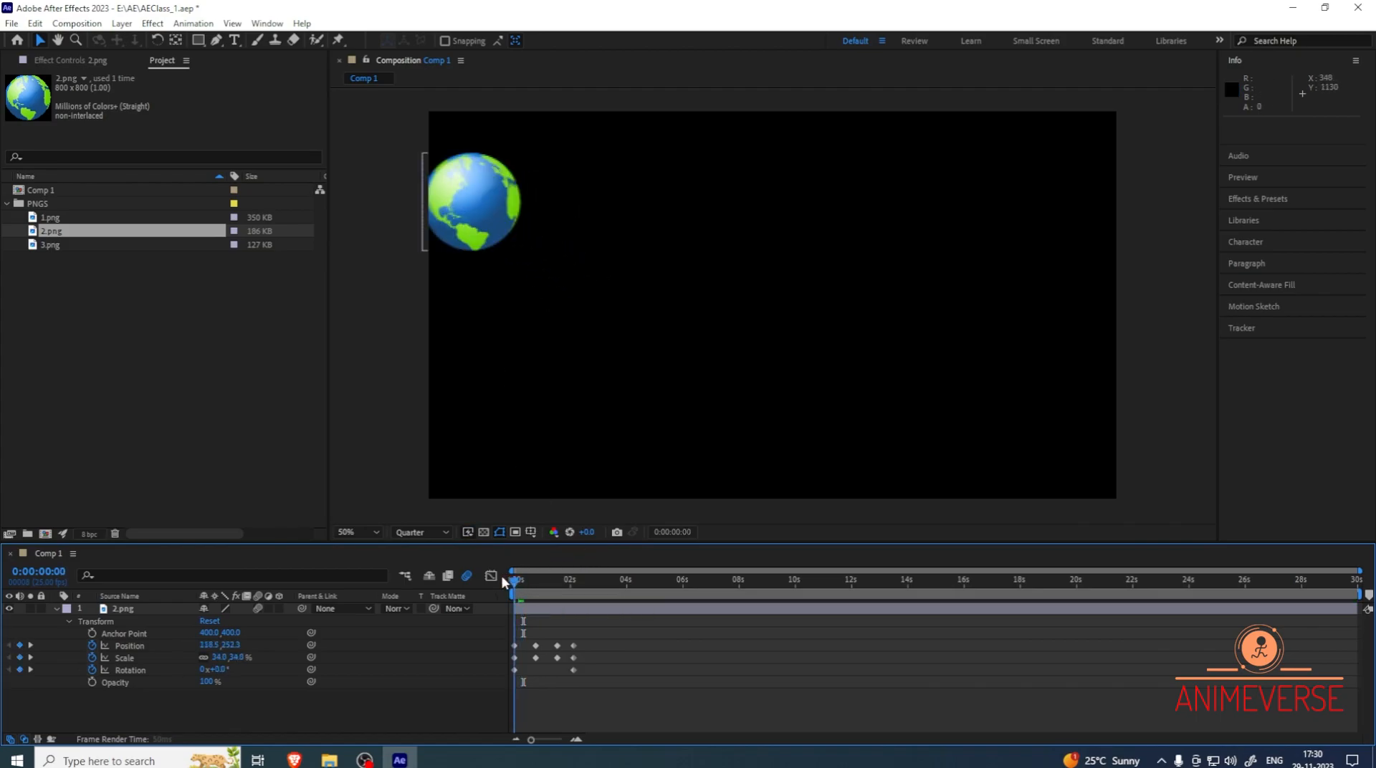
key(space)
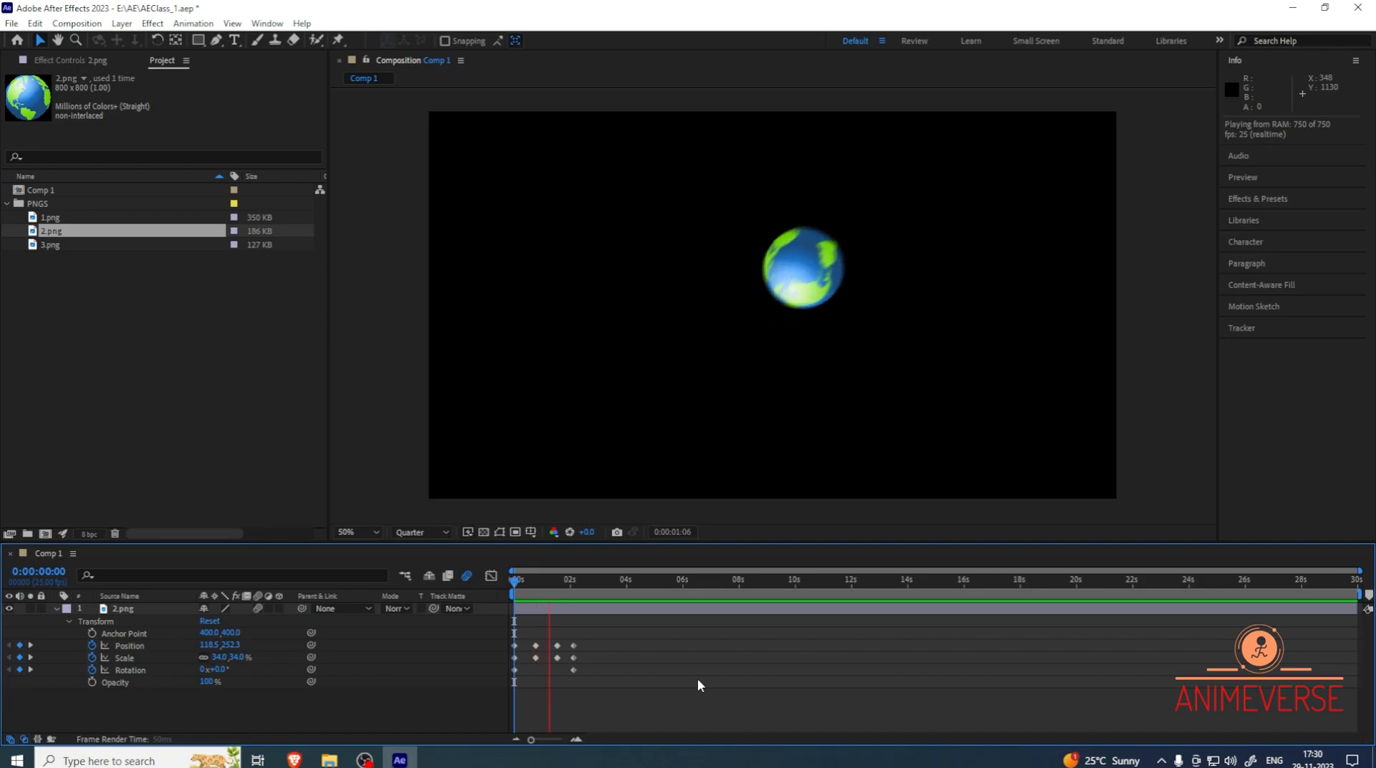
drag(539, 591, 523, 590)
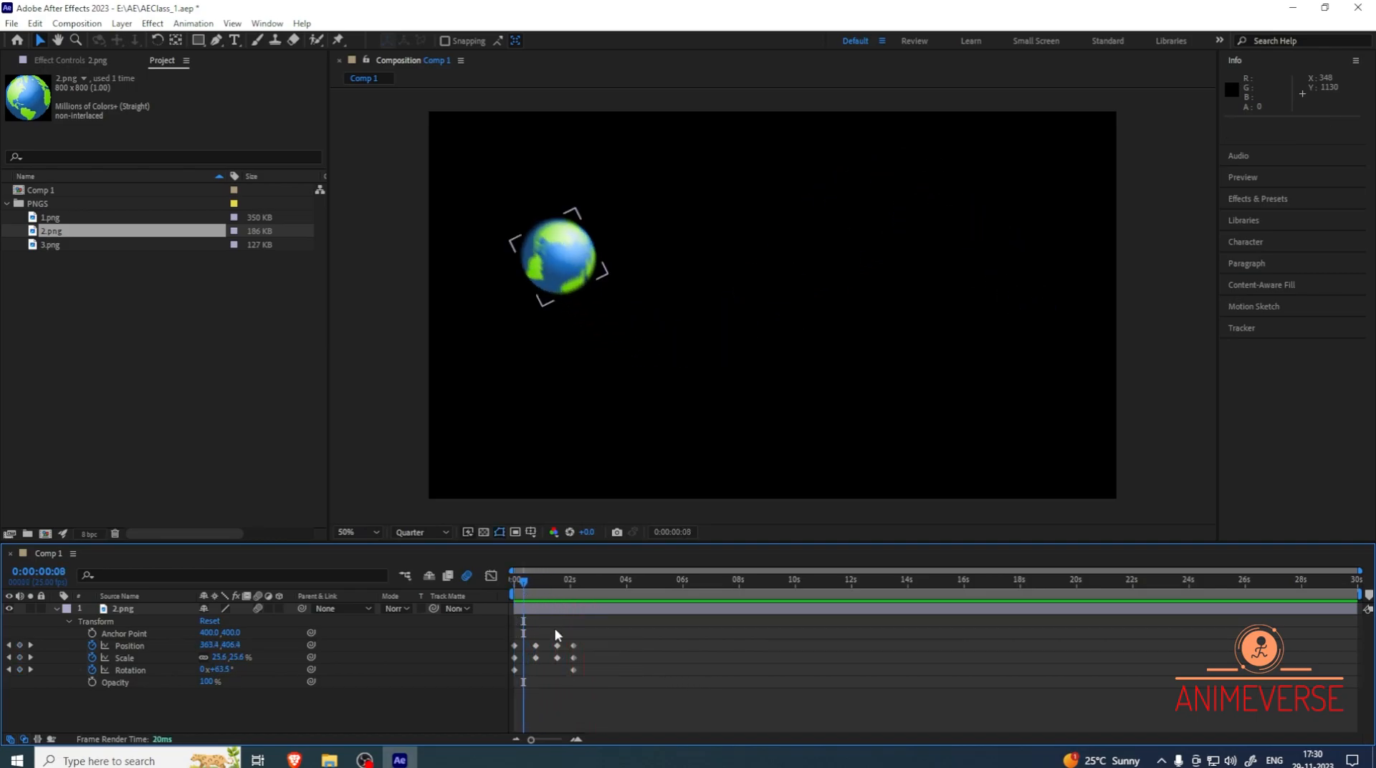
Compress all Position, Scale and Rotation keyframes proportionally to end at about 0:00:01:00 and preview the faster motion
drag(593, 647, 511, 702)
drag(574, 672, 542, 669)
key(Home)
key(space)
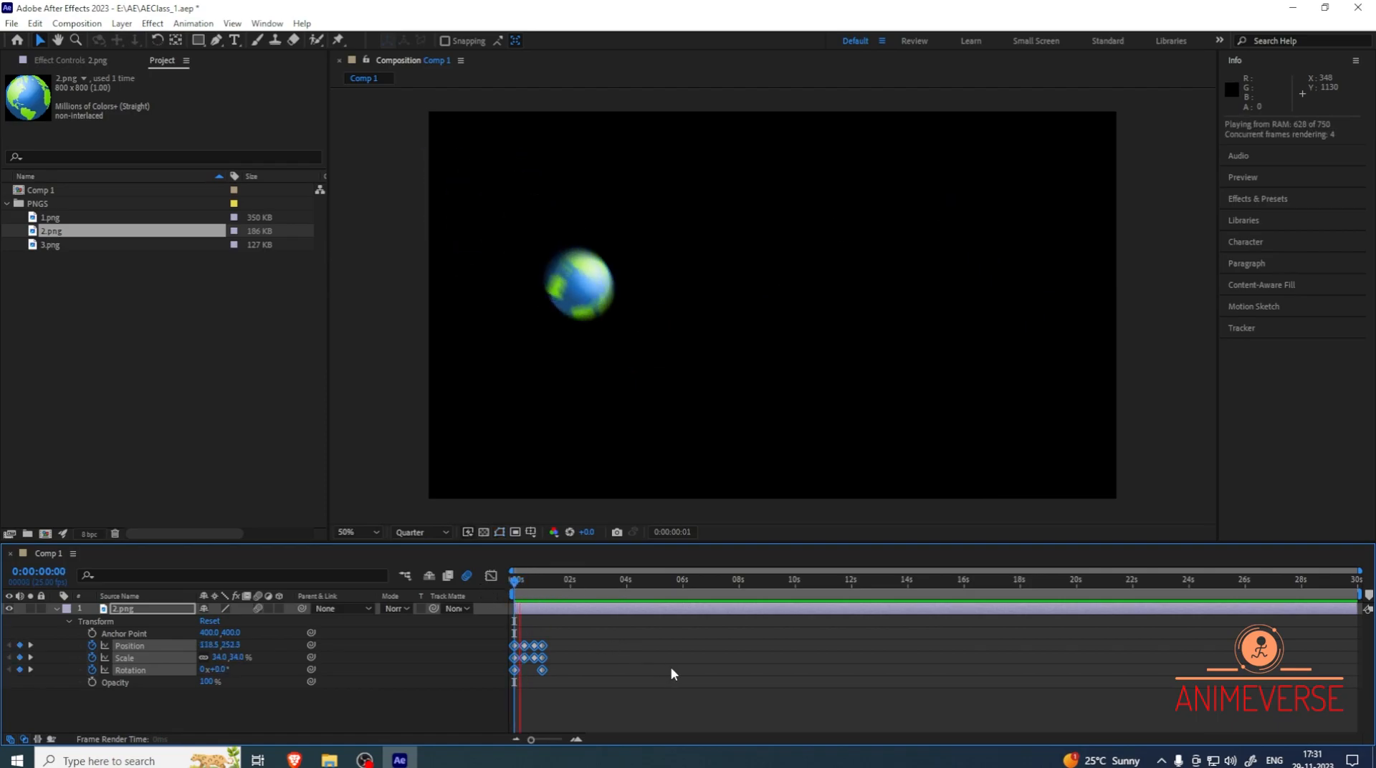
key(space)
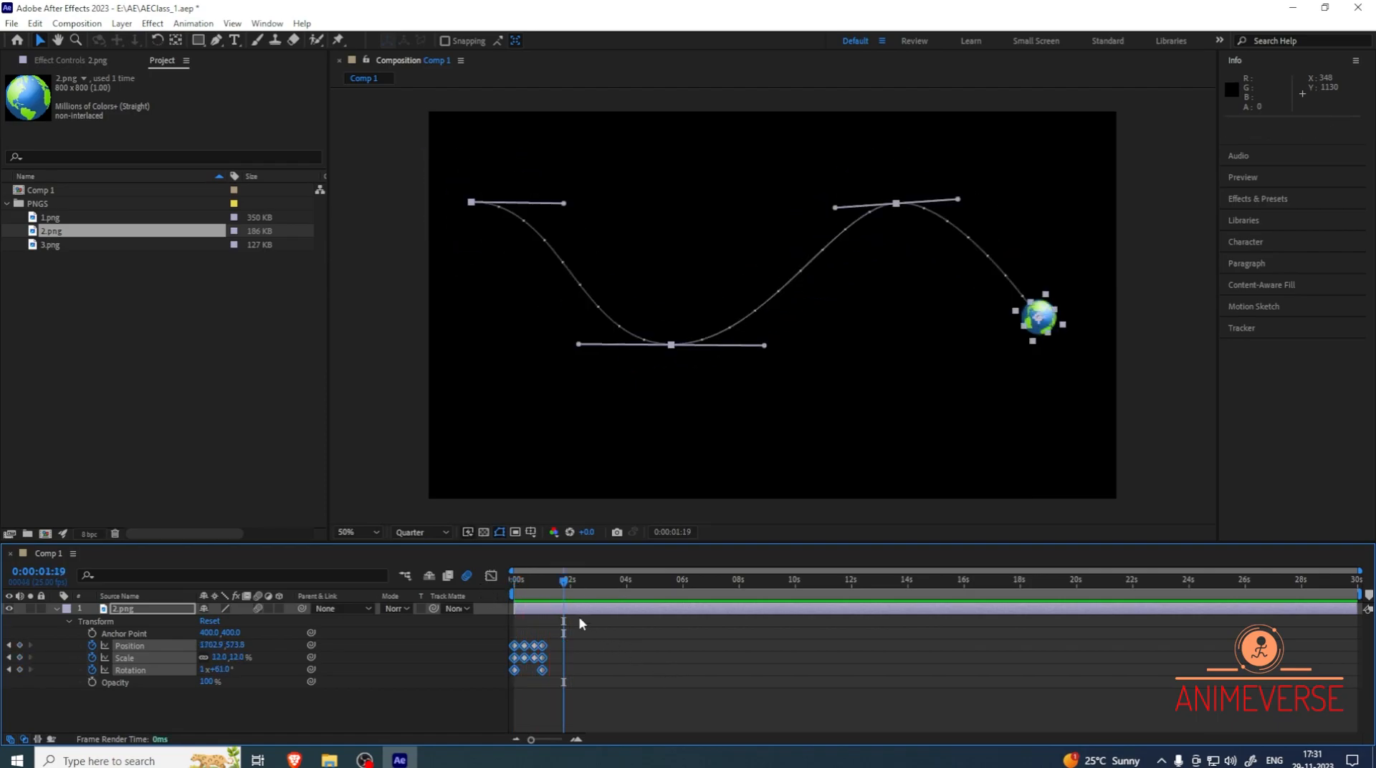
Undo the accidental layer trim, stretch all keyframes proportionally to end at about 0:00:07:00, and preview the slower motion
drag(570, 615, 497, 681)
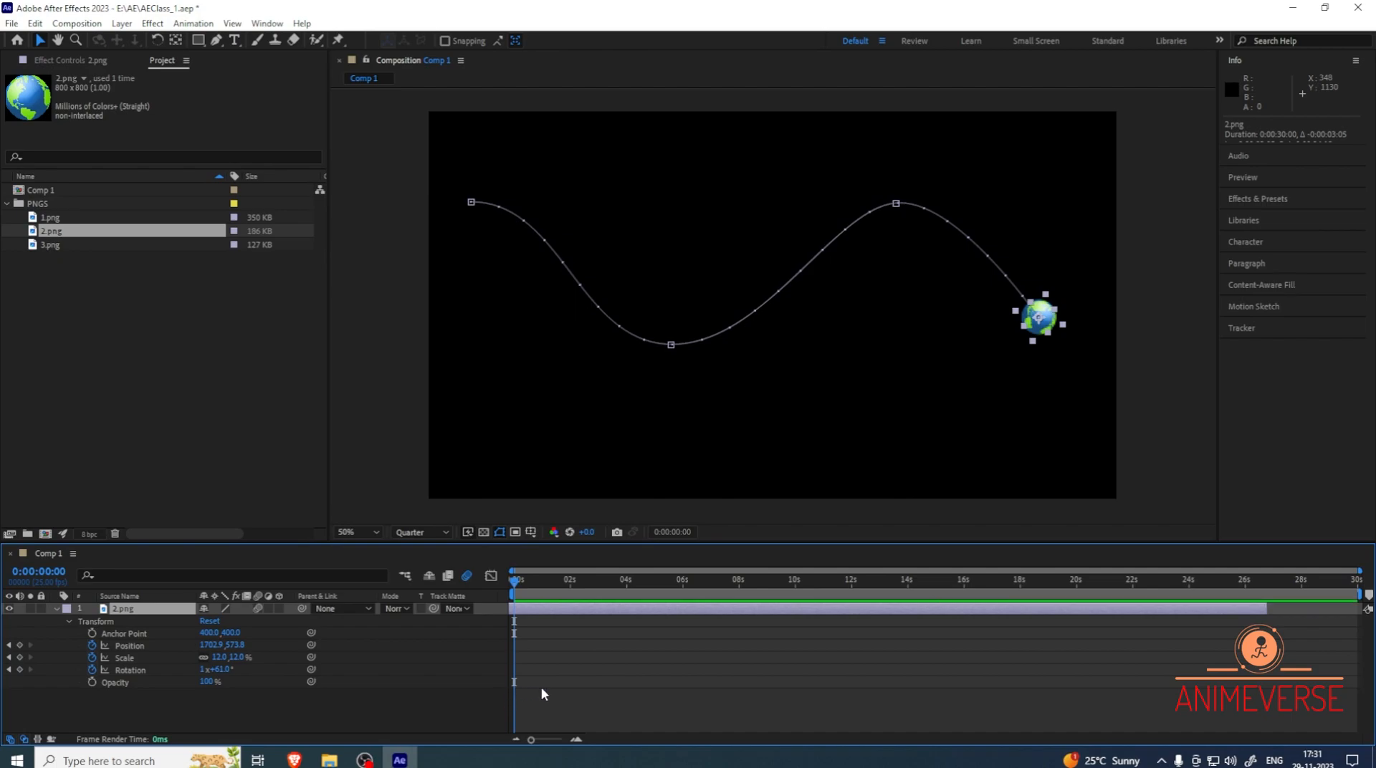
key(ctrl+z)
drag(593, 632, 709, 670)
key(space)
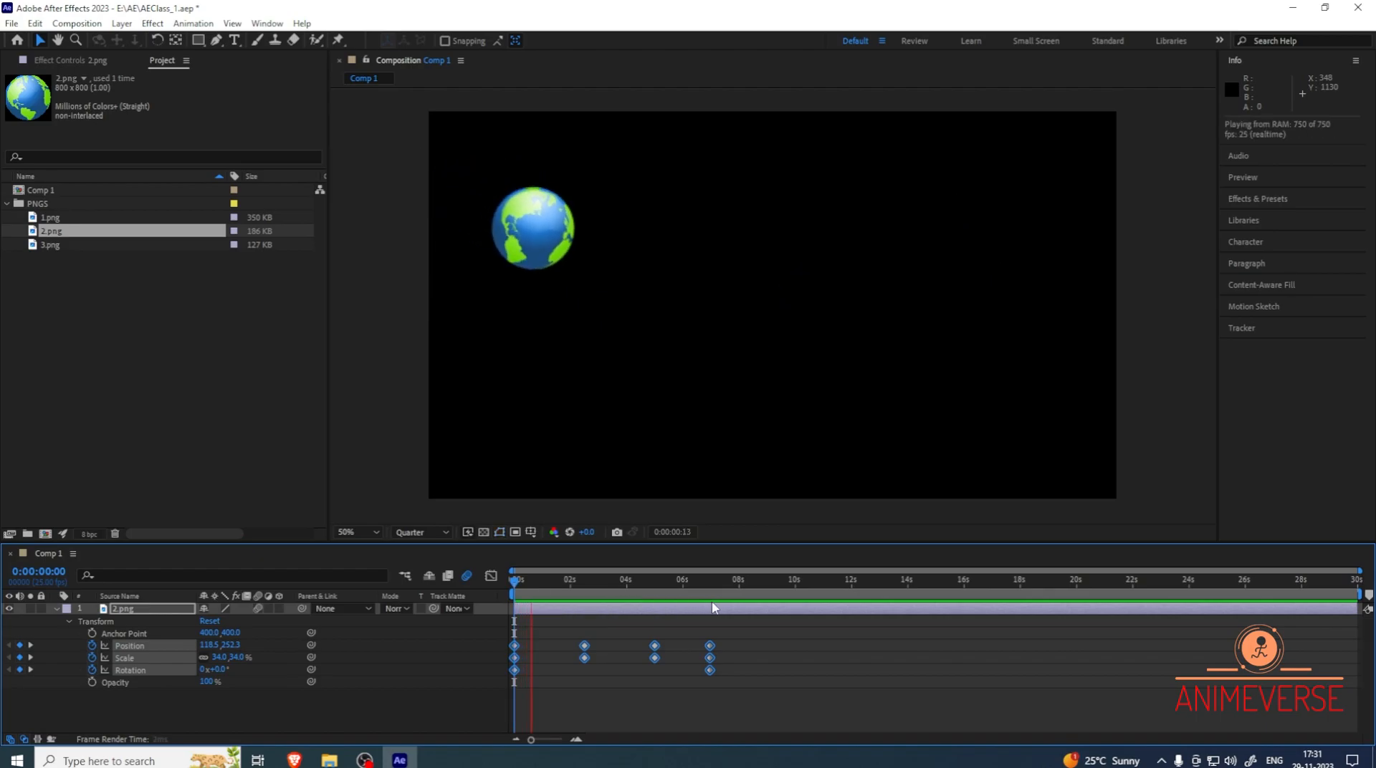
Select all the globe's keyframes, compress them proportionally to end at about 0:00:01:01, and preview the result
drag(750, 626, 445, 707)
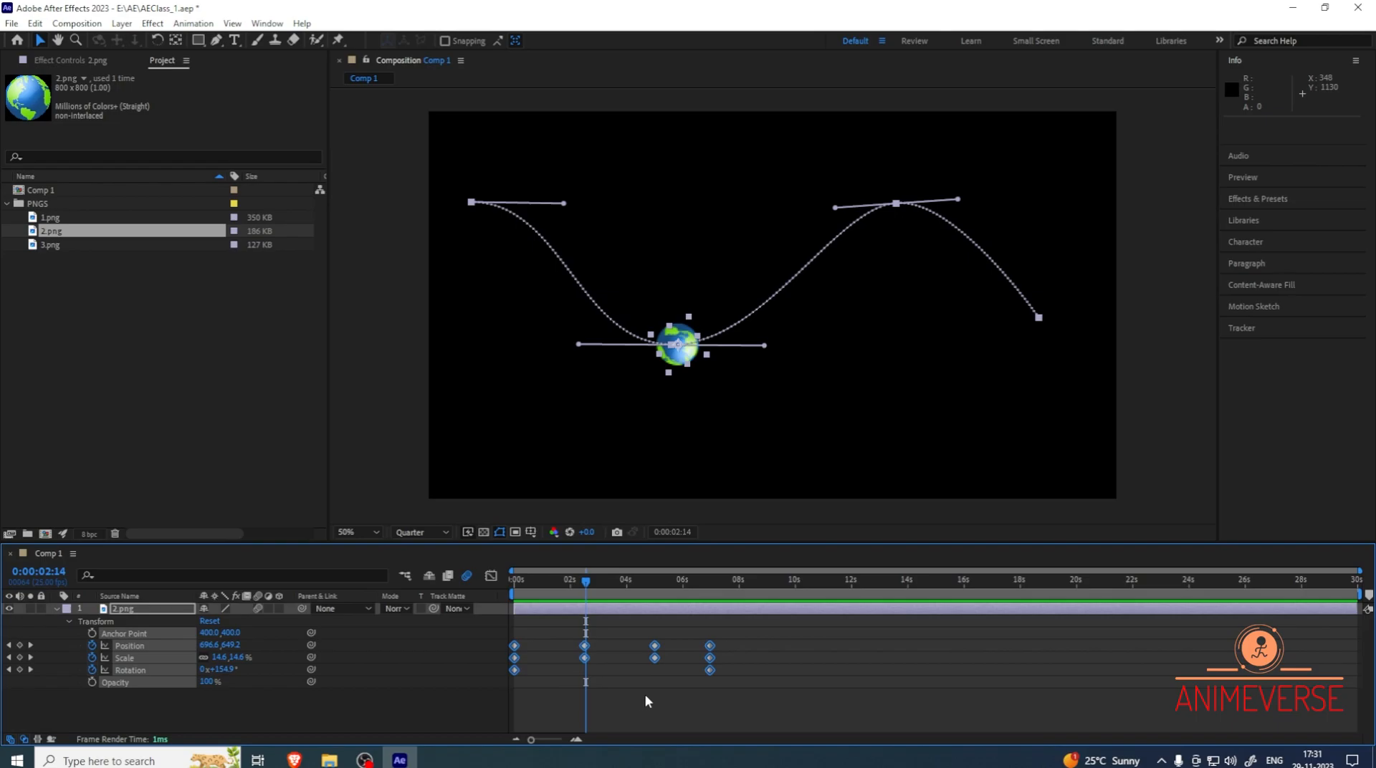
drag(709, 672, 544, 674)
key(Home)
key(space)
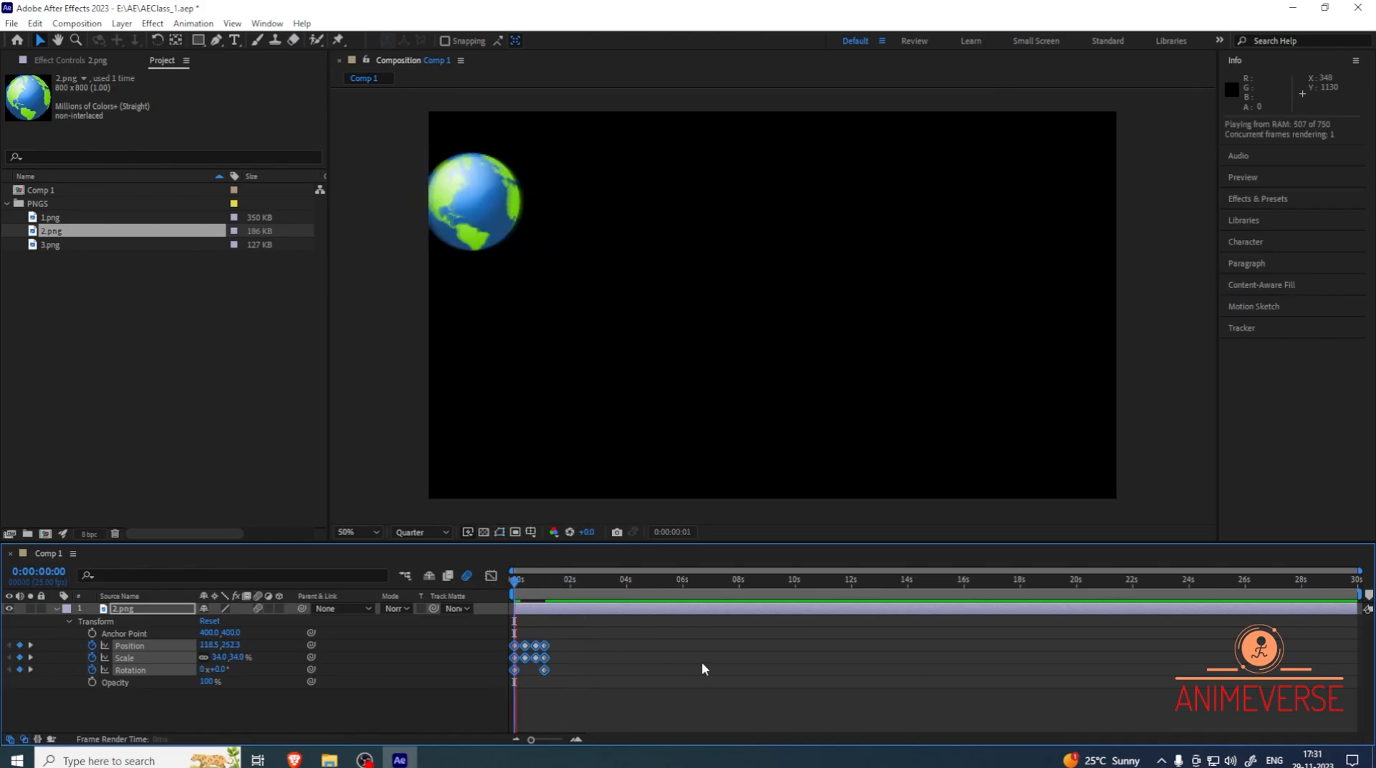
Compare the globe at 0:00:00:05 with the 2.png layer's motion blur switched off and back on
drag(521, 582, 519, 579)
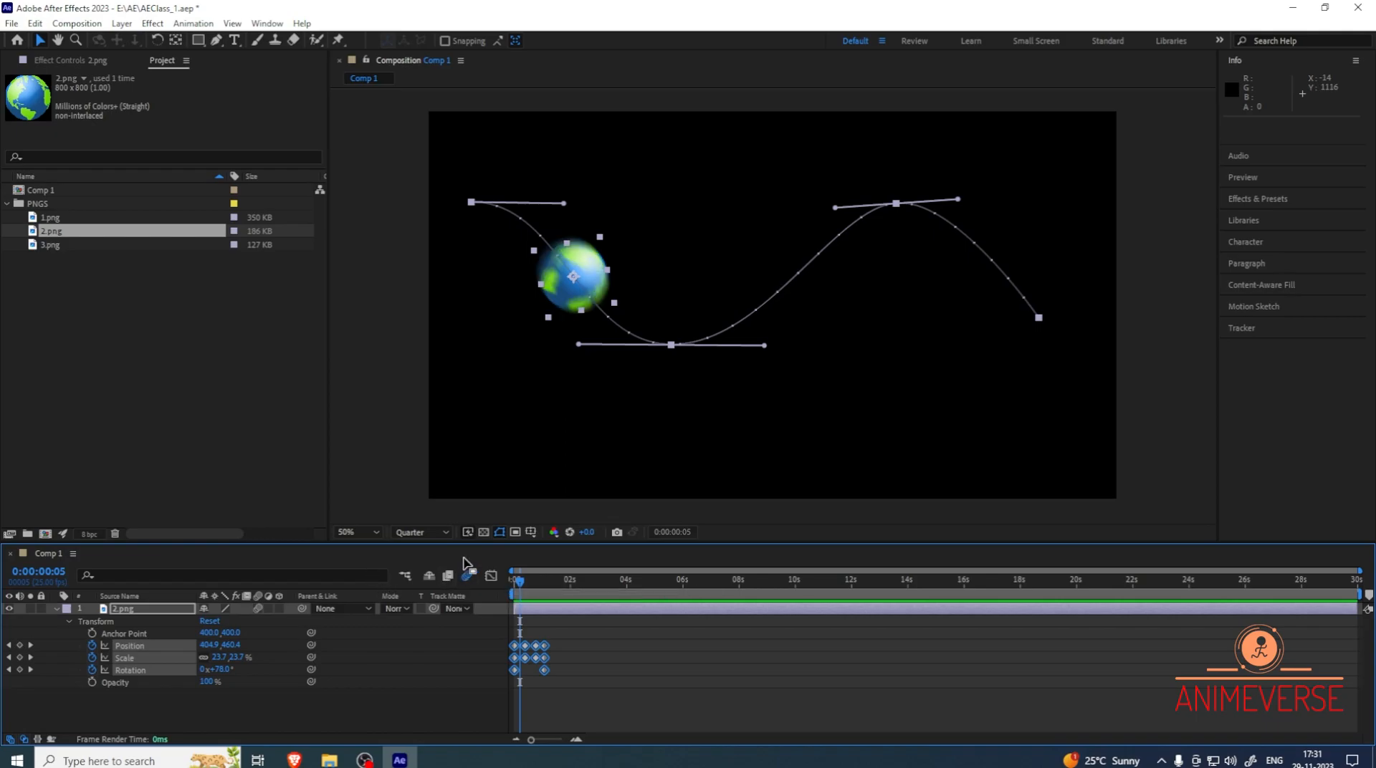
click(256, 609)
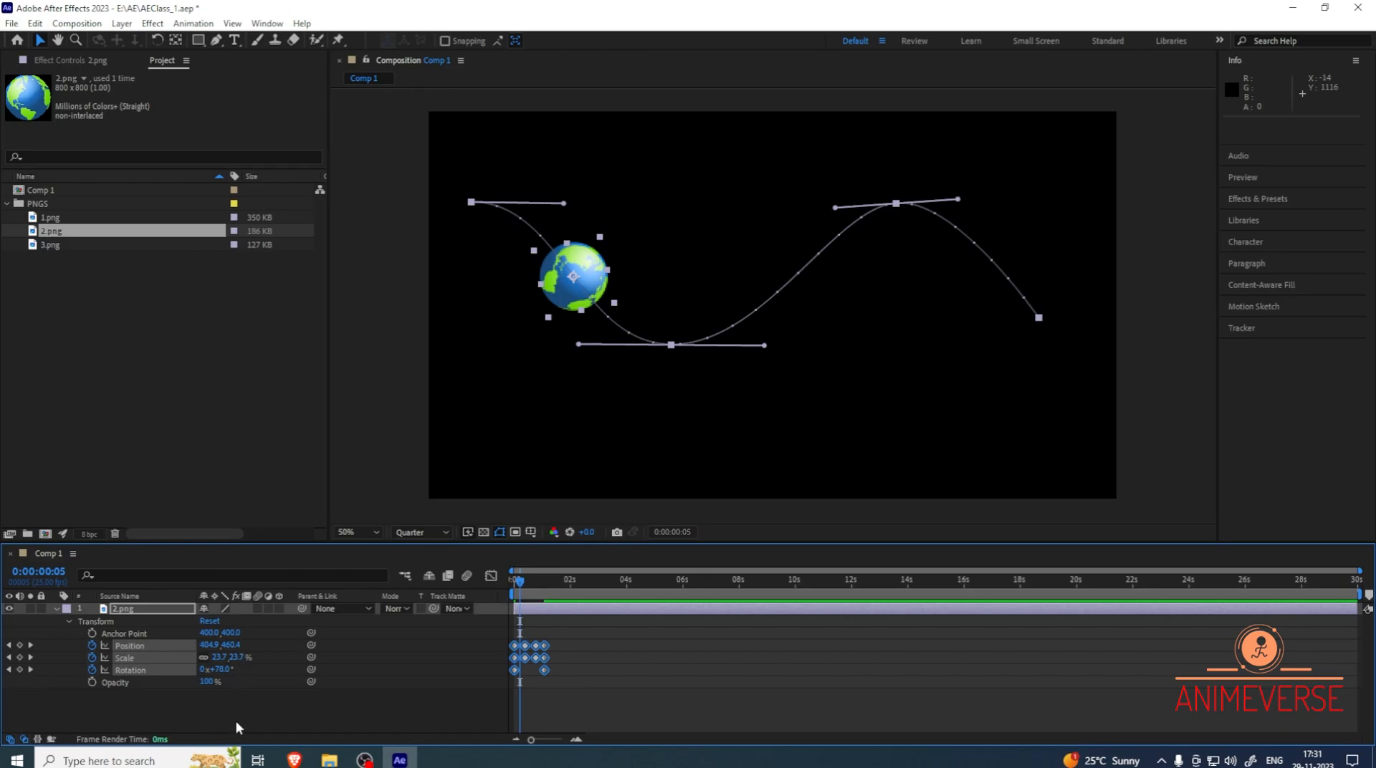
click(255, 607)
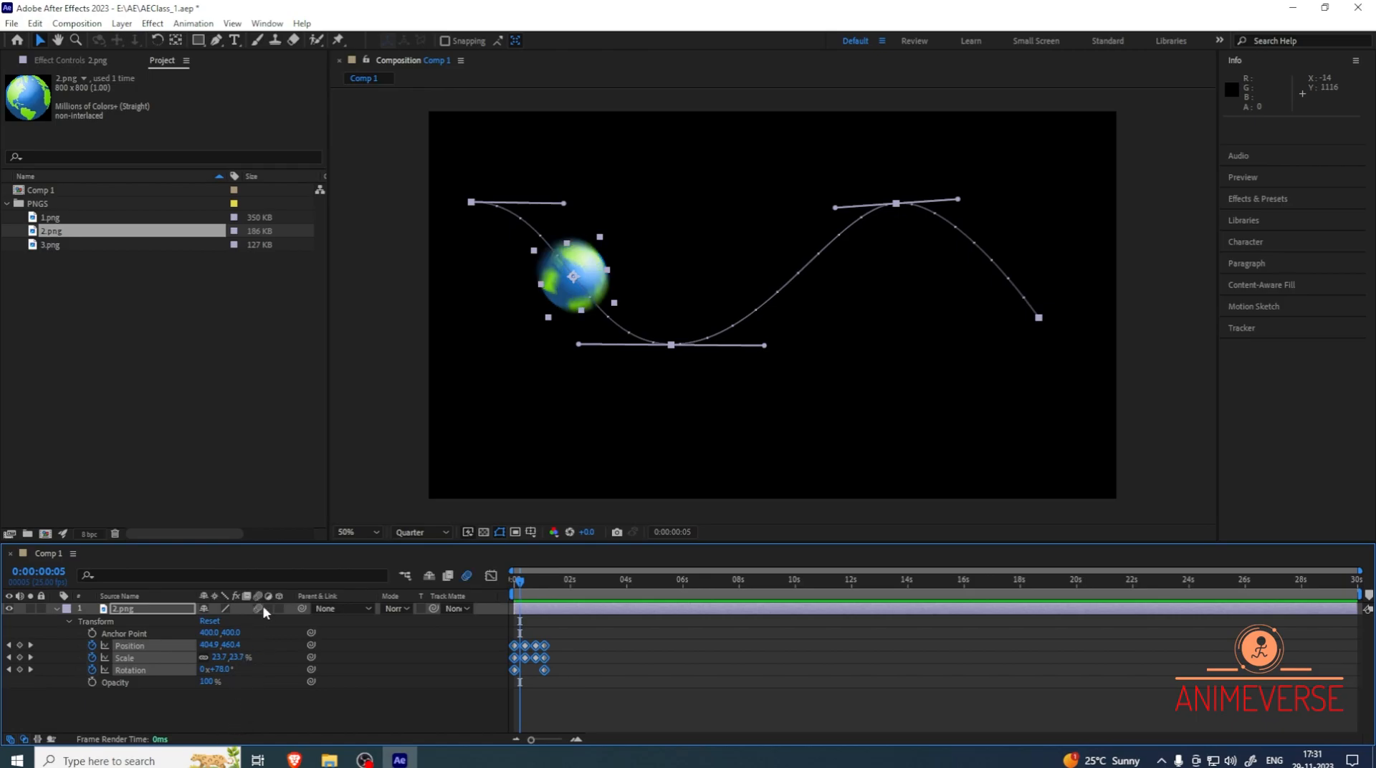
Play the fast motion-blurred animation repeatedly from the start and return to 0:00:00:00
drag(522, 581, 486, 598)
key(space)
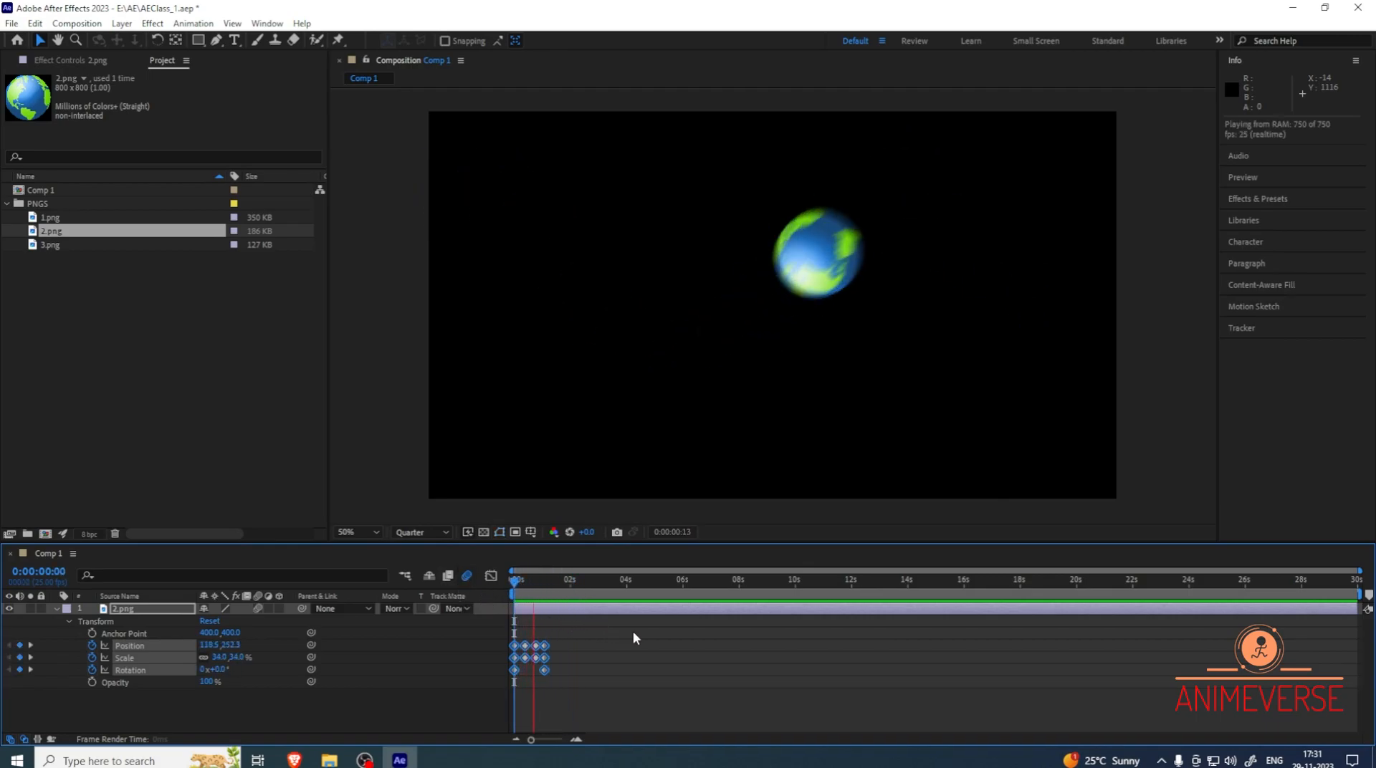
click(504, 590)
key(space)
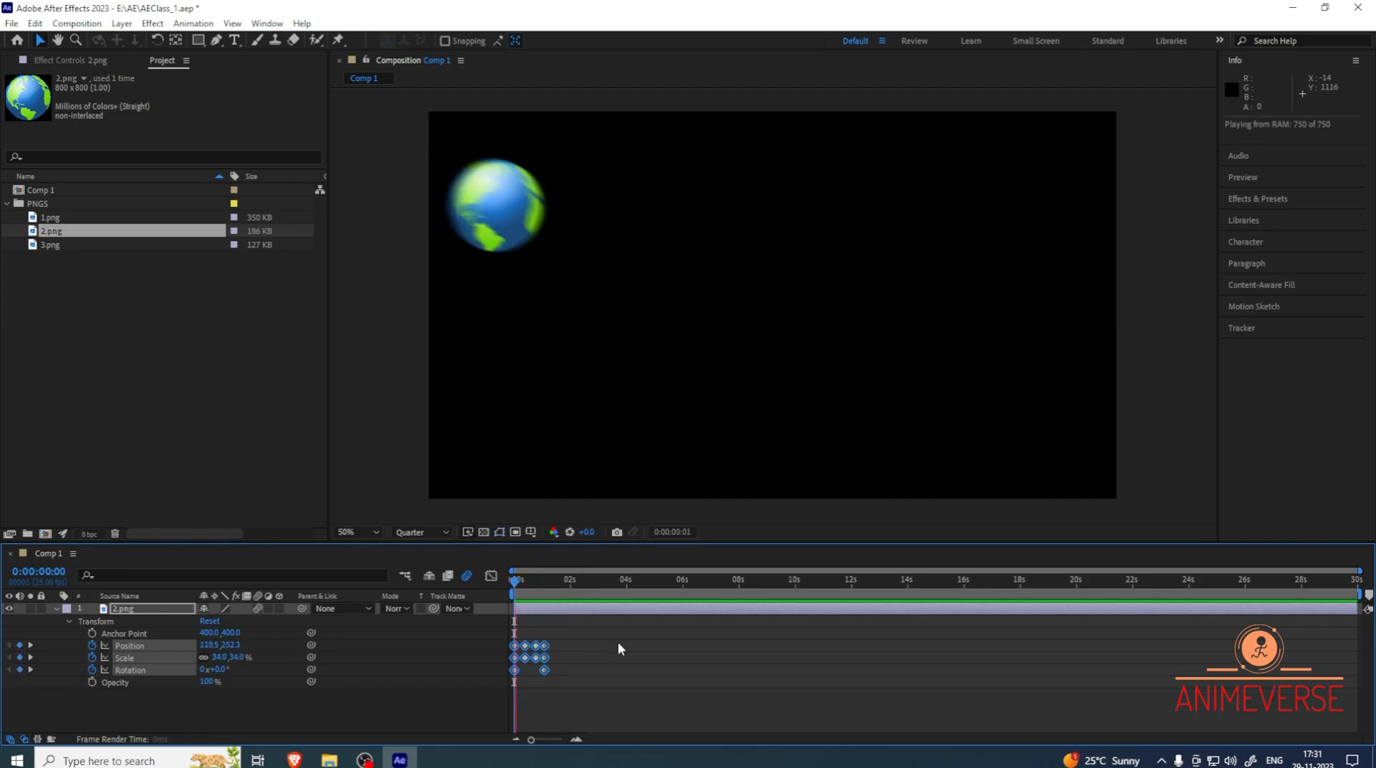
key(space)
key(space)
key(space)
key(space)
drag(605, 582, 511, 595)
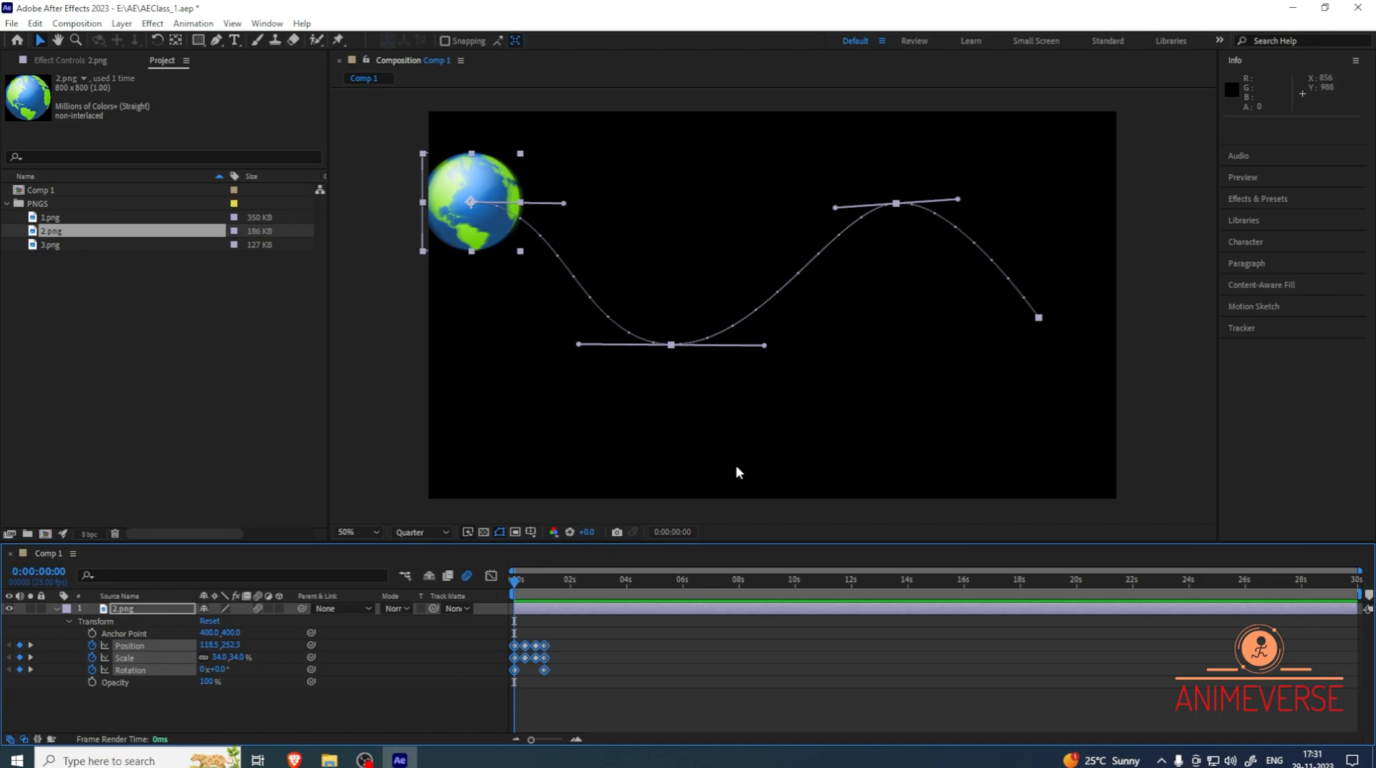
Check Comp 1's composition settings without changing them, and delete the 2.png layer from the composition
click(76, 23)
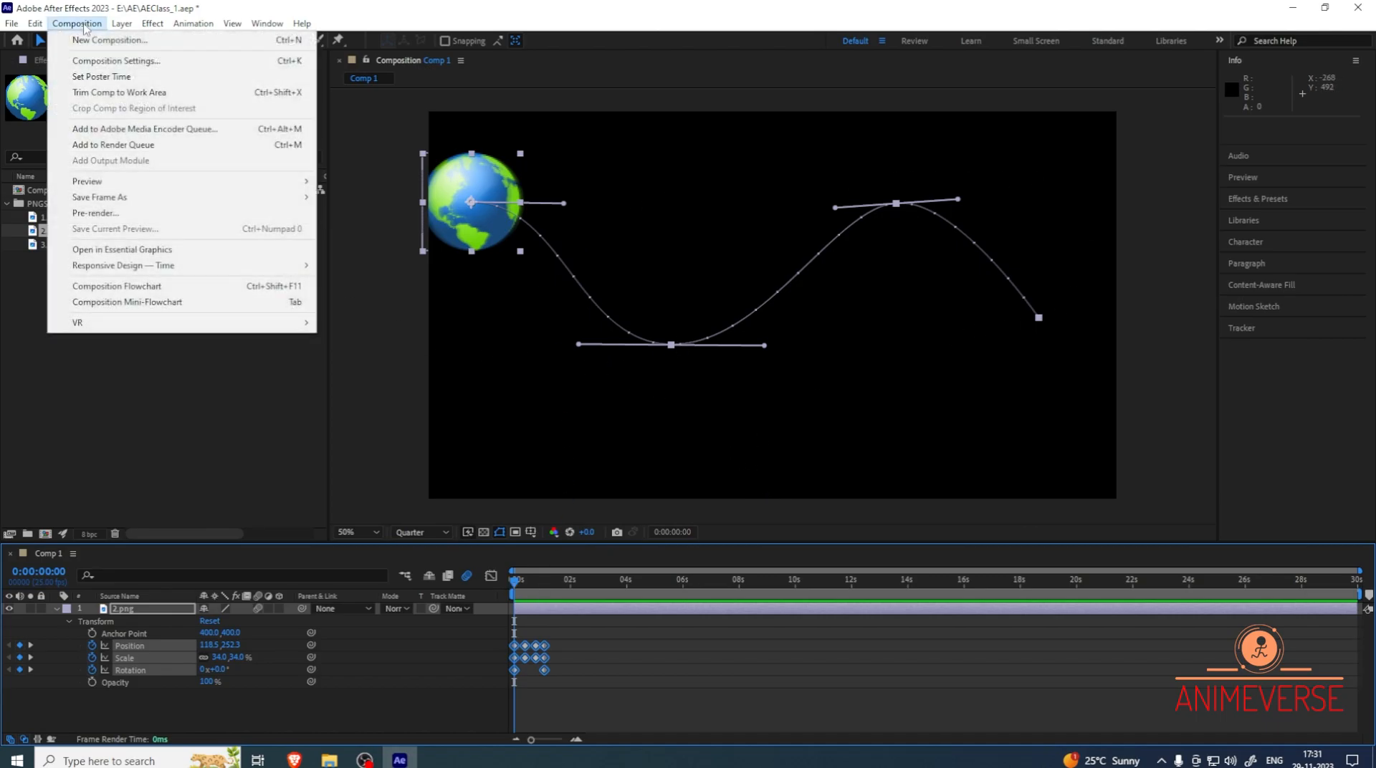
click(93, 57)
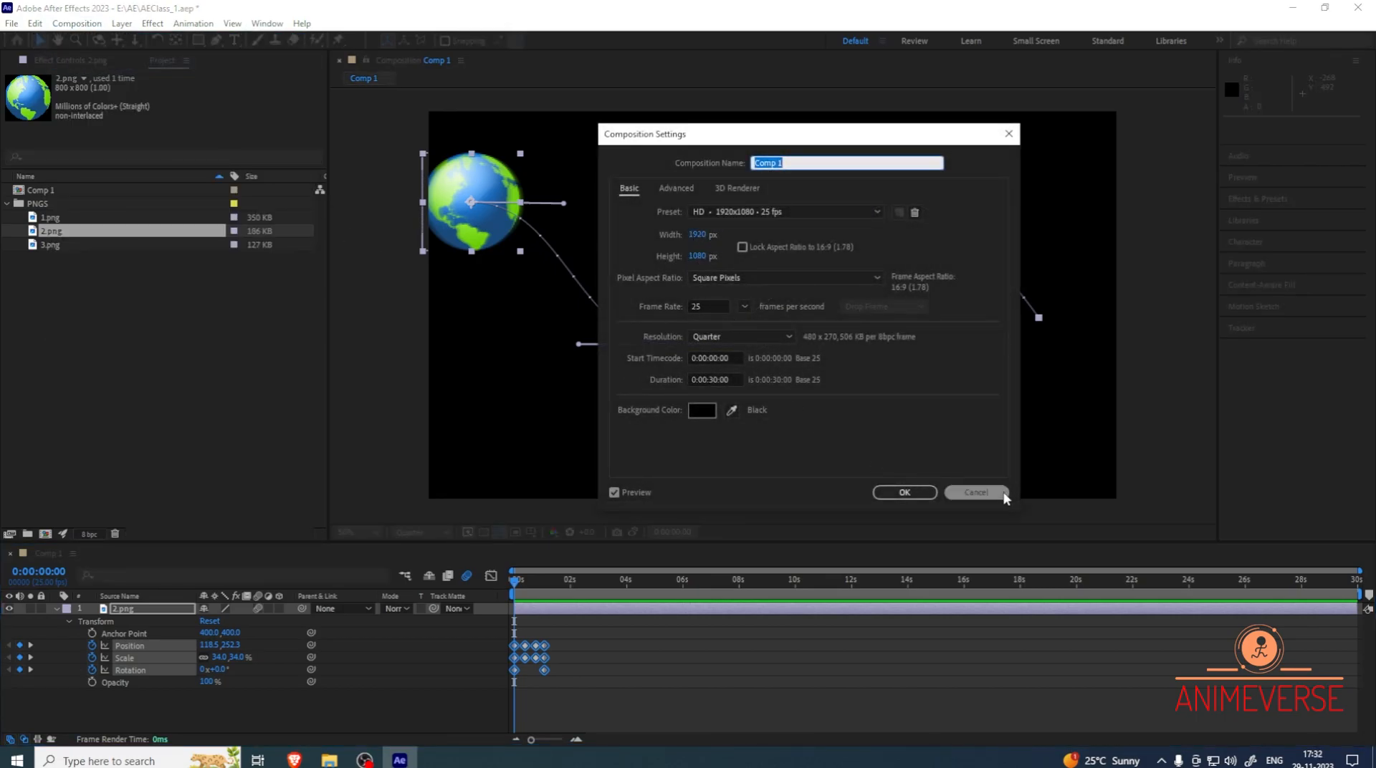
click(975, 492)
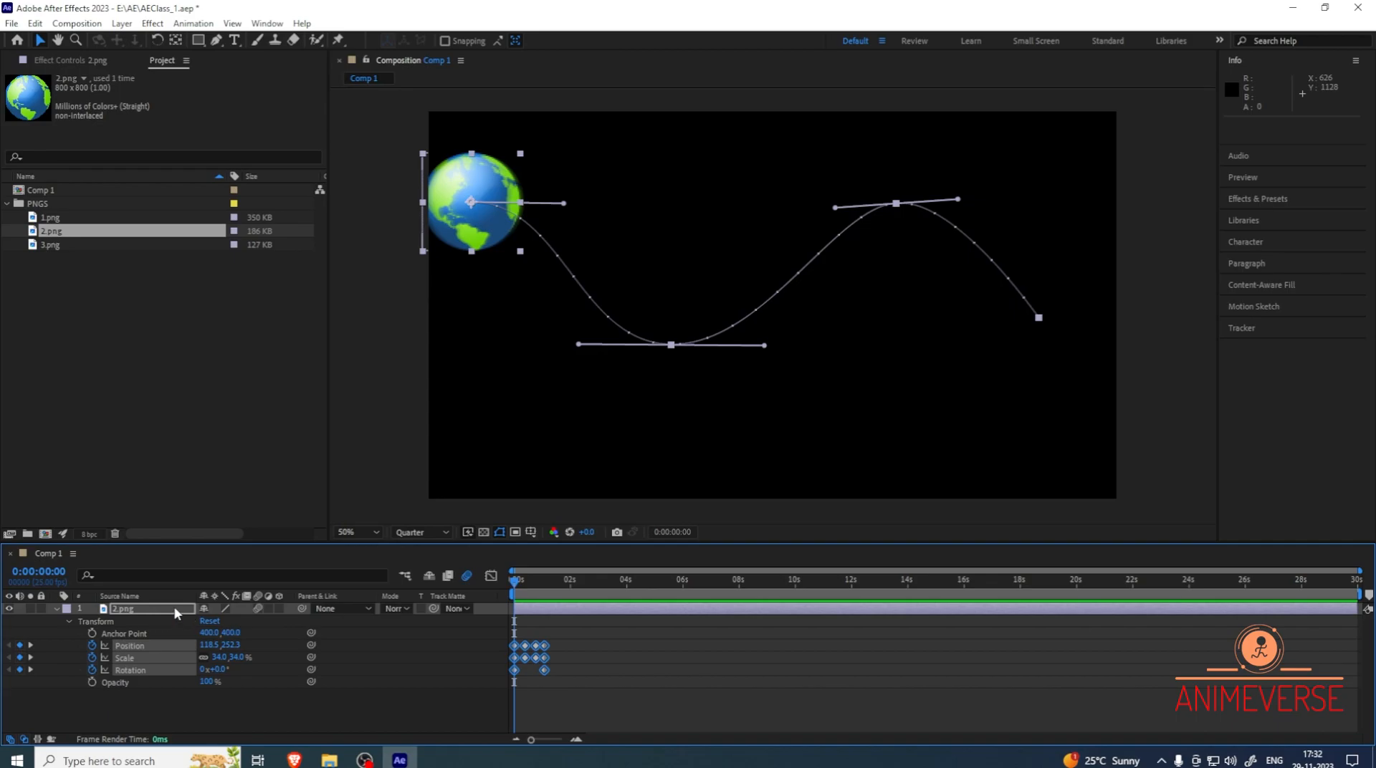
key(Delete)
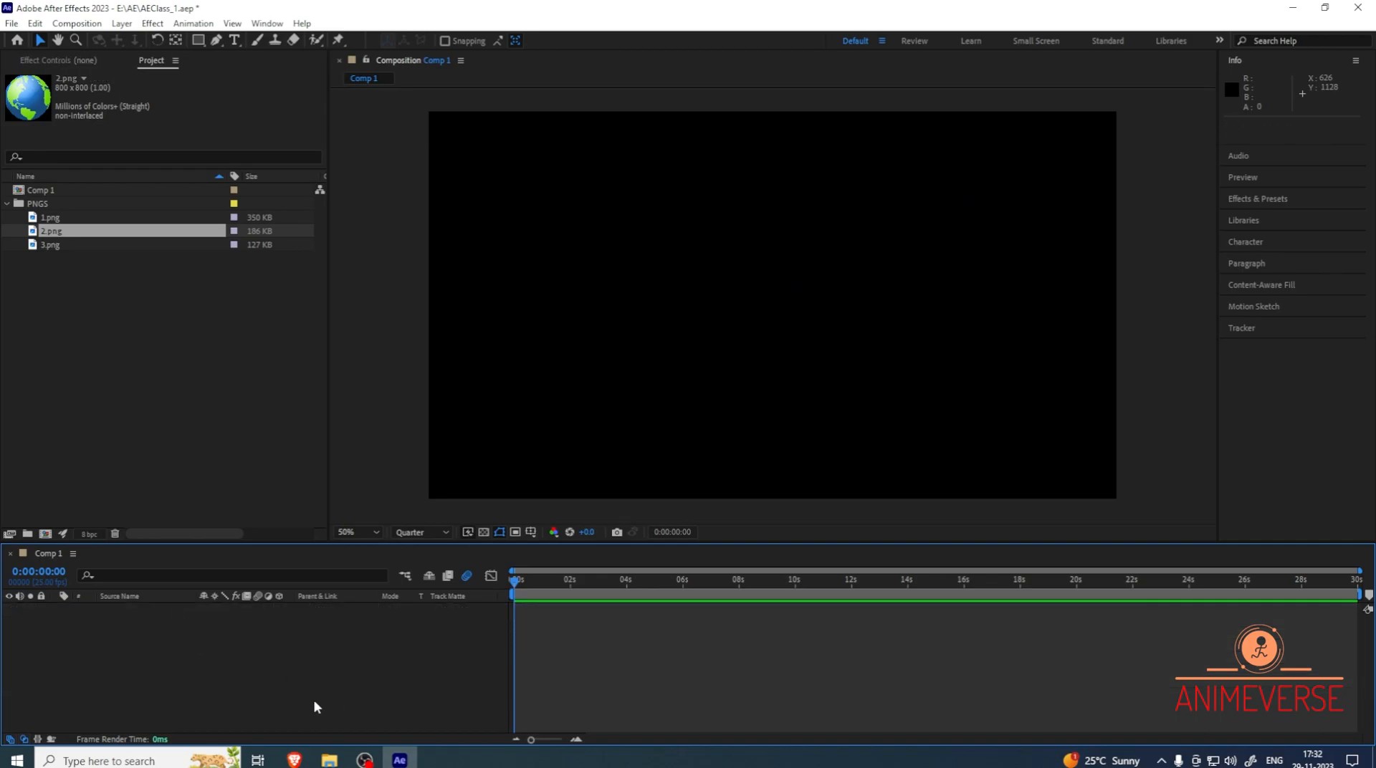
Switch to Adobe Illustrator 2022 and create a new 1920 x 1080 px document named Class
click(1372, 760)
double_click(1279, 174)
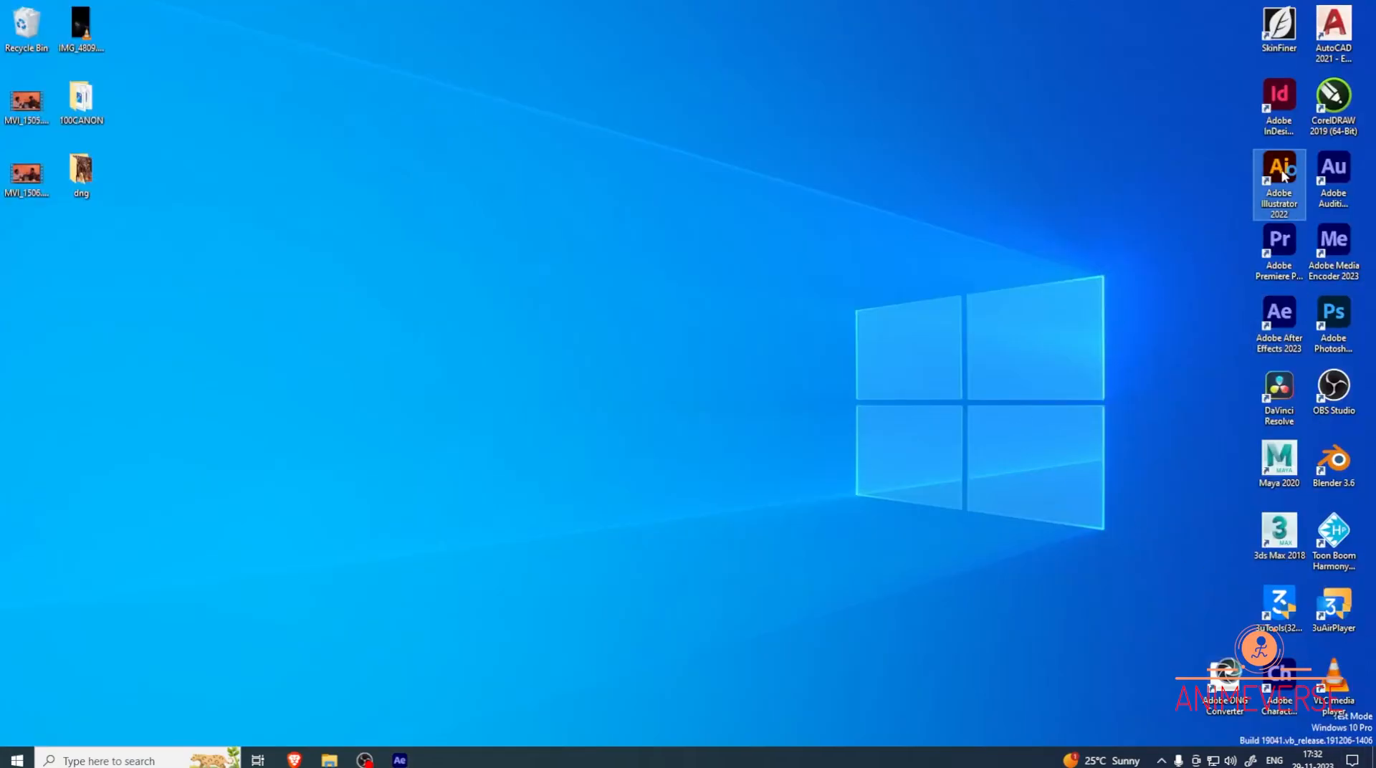
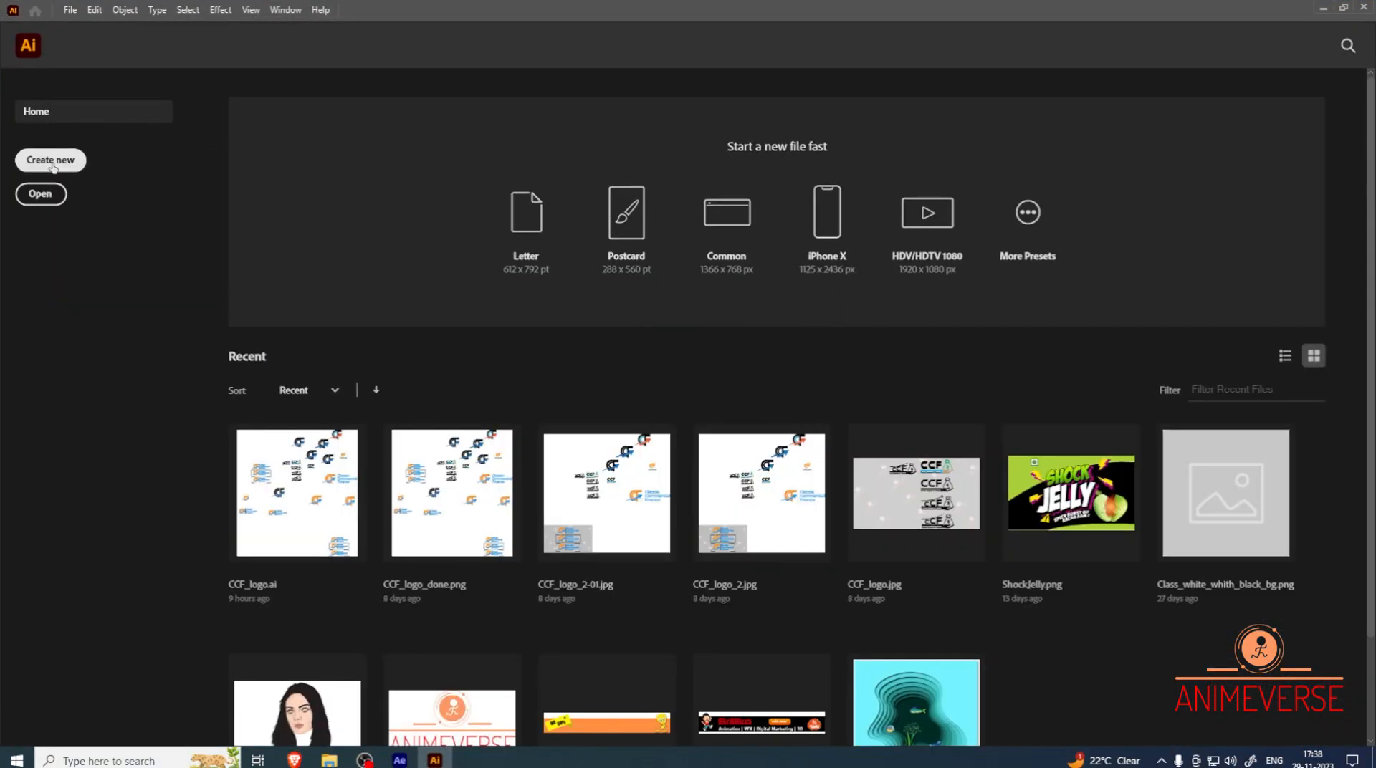
click(53, 167)
drag(978, 251, 927, 246)
drag(979, 287, 896, 284)
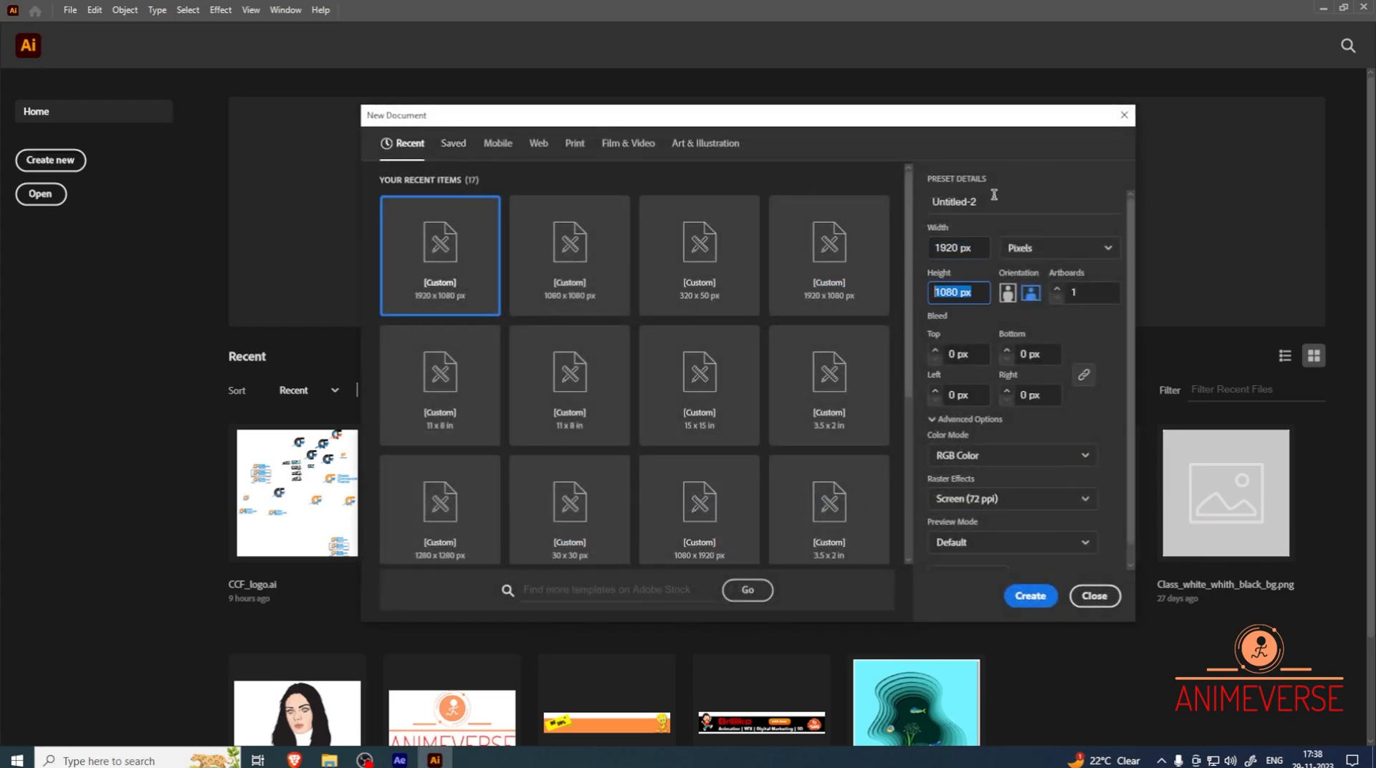
drag(993, 194, 868, 203)
text(Class)
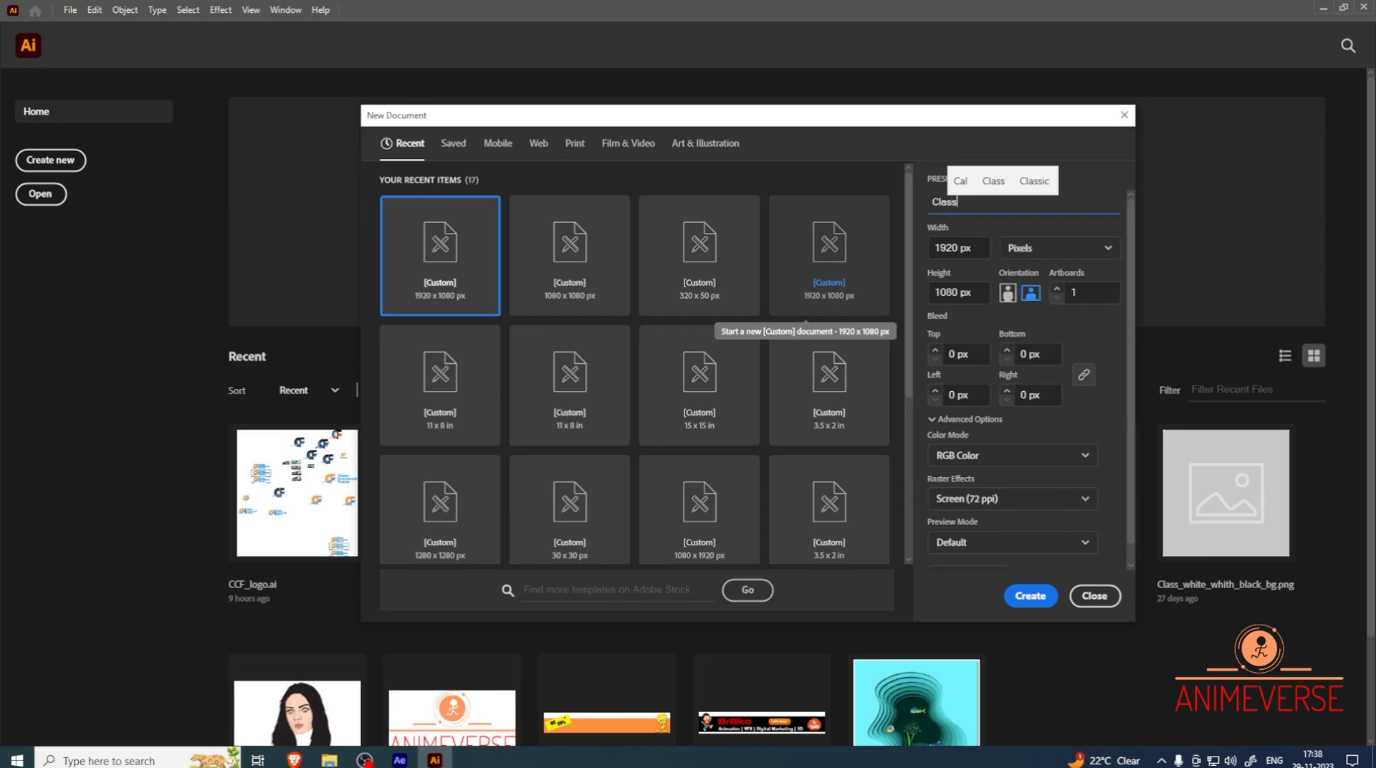
click(967, 502)
click(965, 572)
click(1031, 595)
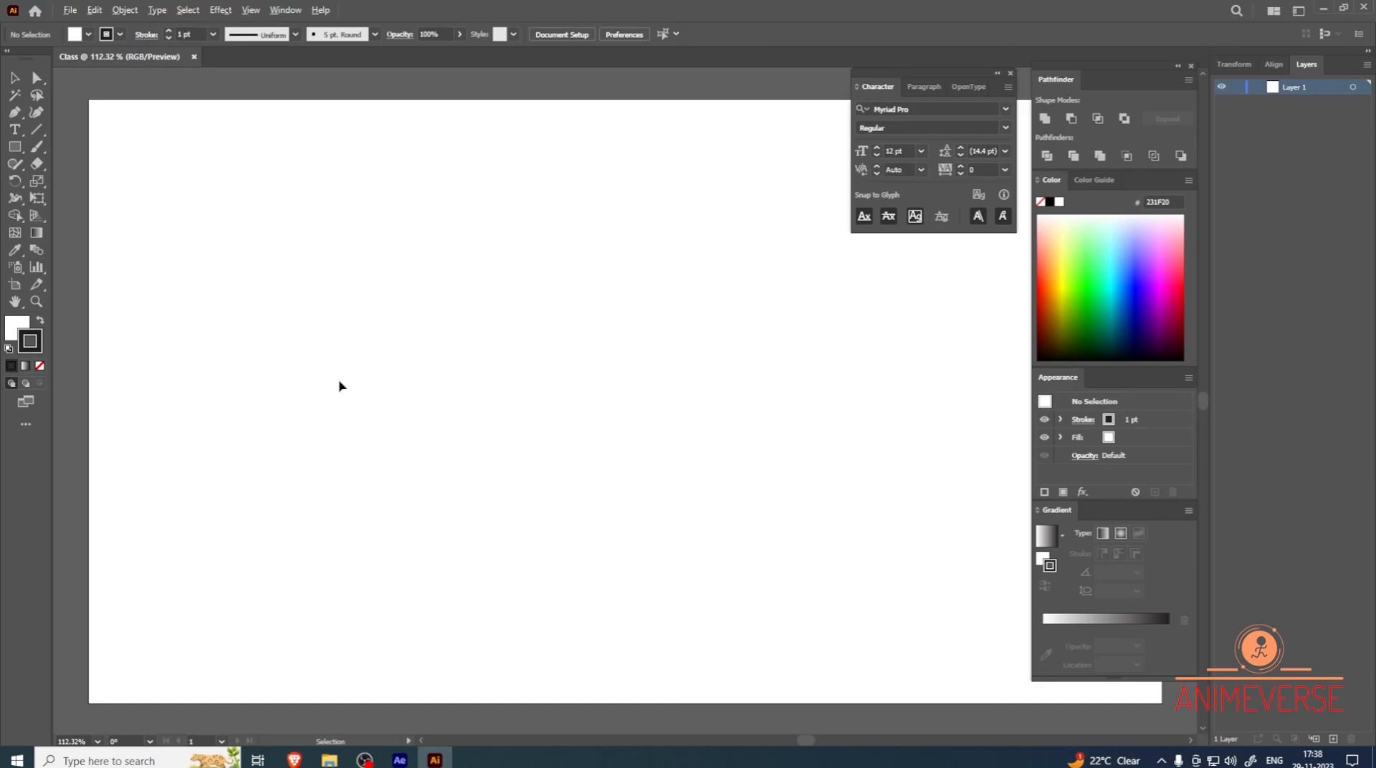
scroll(340, 386, down, 2)
mouse_move(494, 419)
mouse_down()
mouse_move(557, 414)
mouse_move(483, 432)
mouse_move(492, 420)
mouse_up()
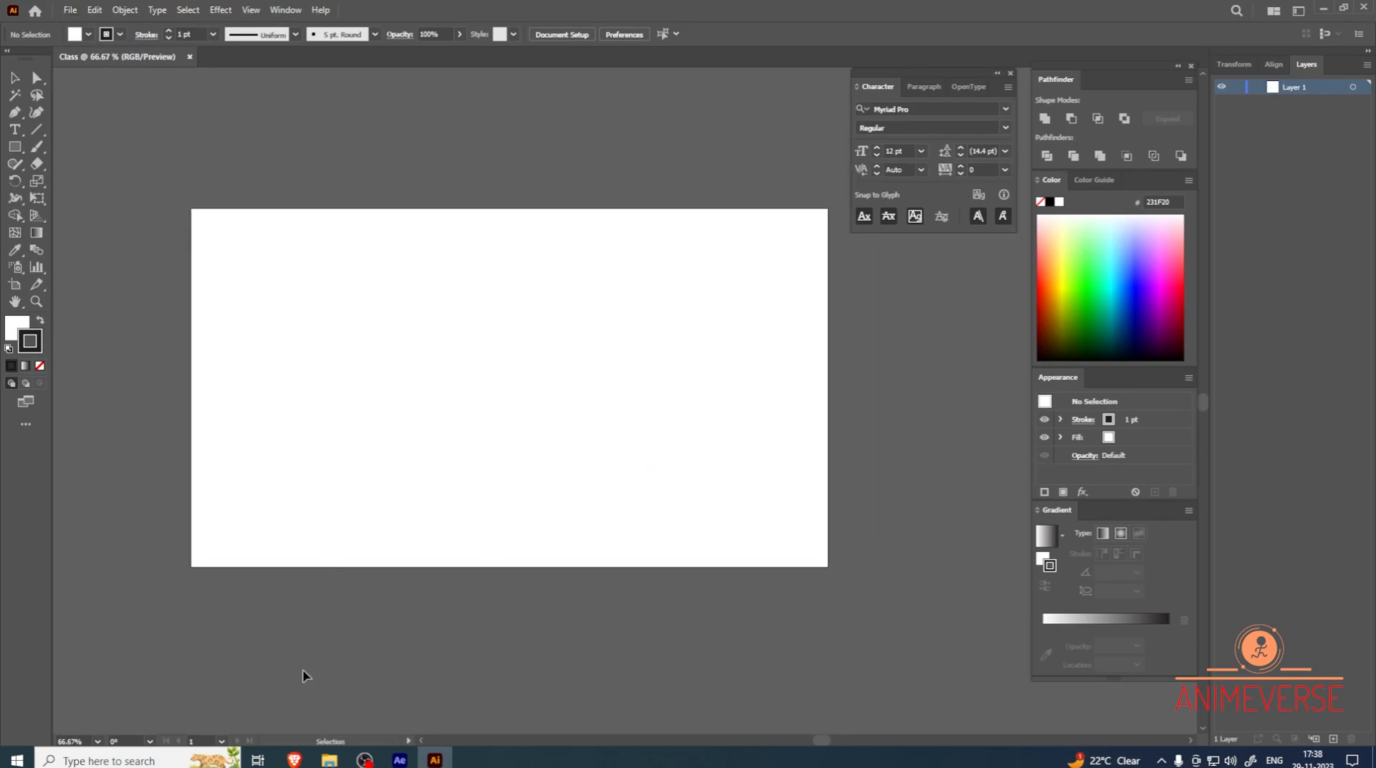
click(399, 760)
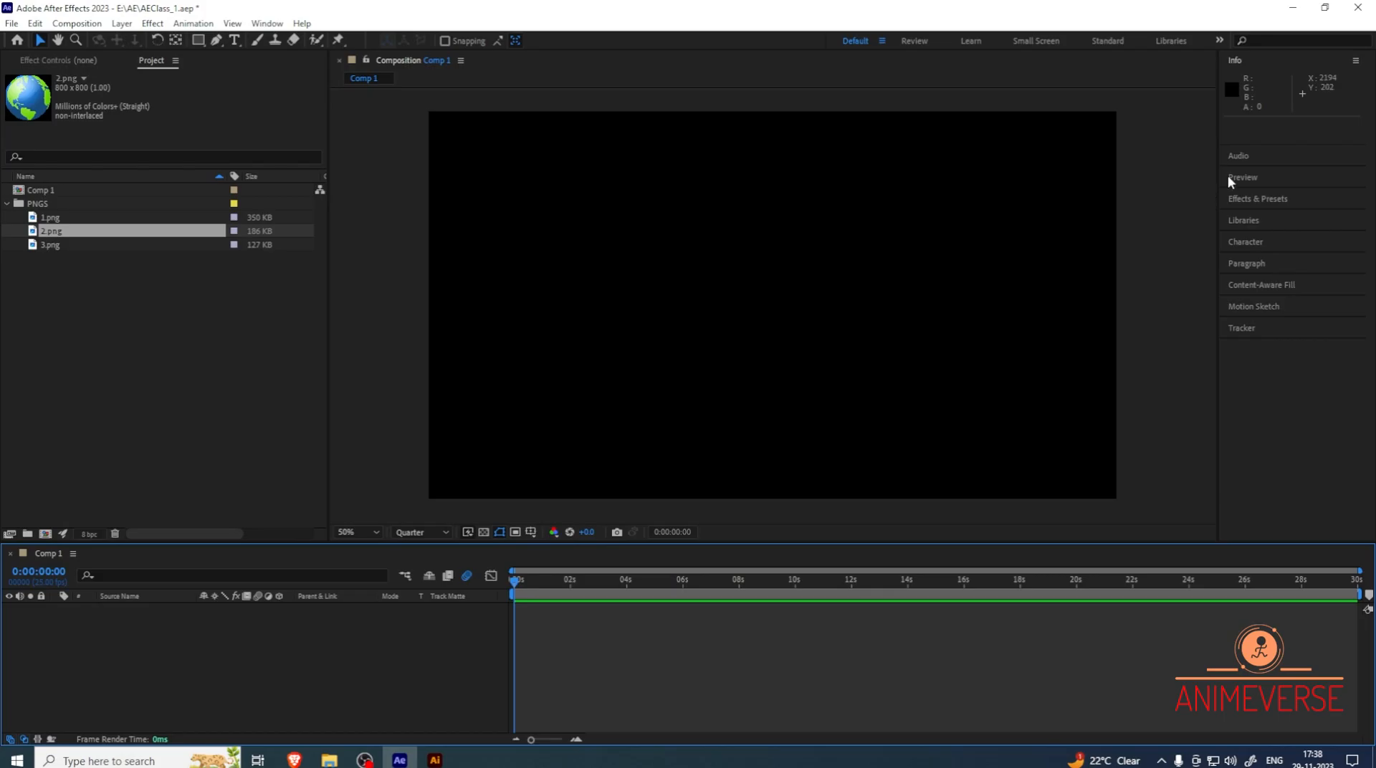
click(1292, 7)
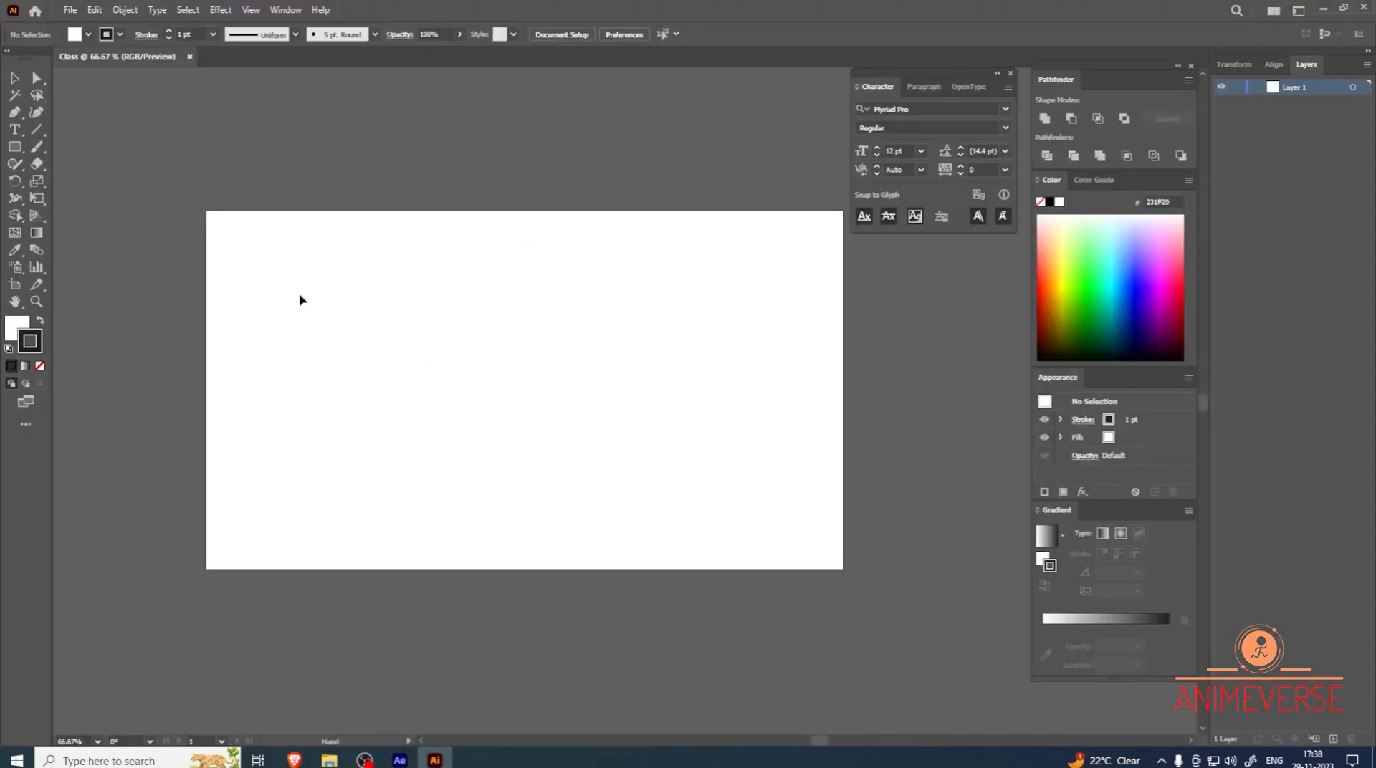
drag(543, 500, 539, 481)
drag(278, 435, 295, 444)
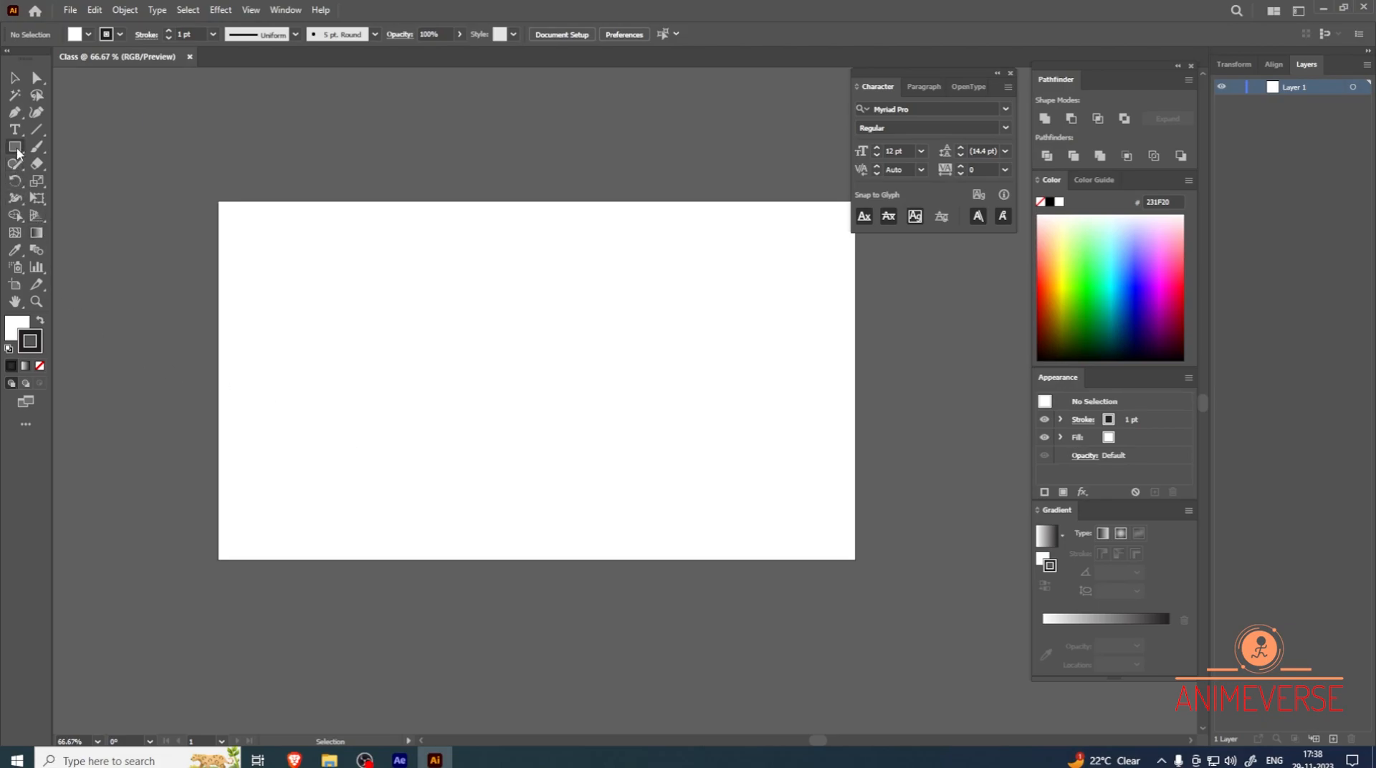
Draw a closed figure-eight path with the Curvature tool, about 1534 x 793 px, starting and ending near the artboard's centre
click(14, 112)
scroll(372, 357, down, 1)
scroll(372, 357, up, 1)
key(shift+grave)
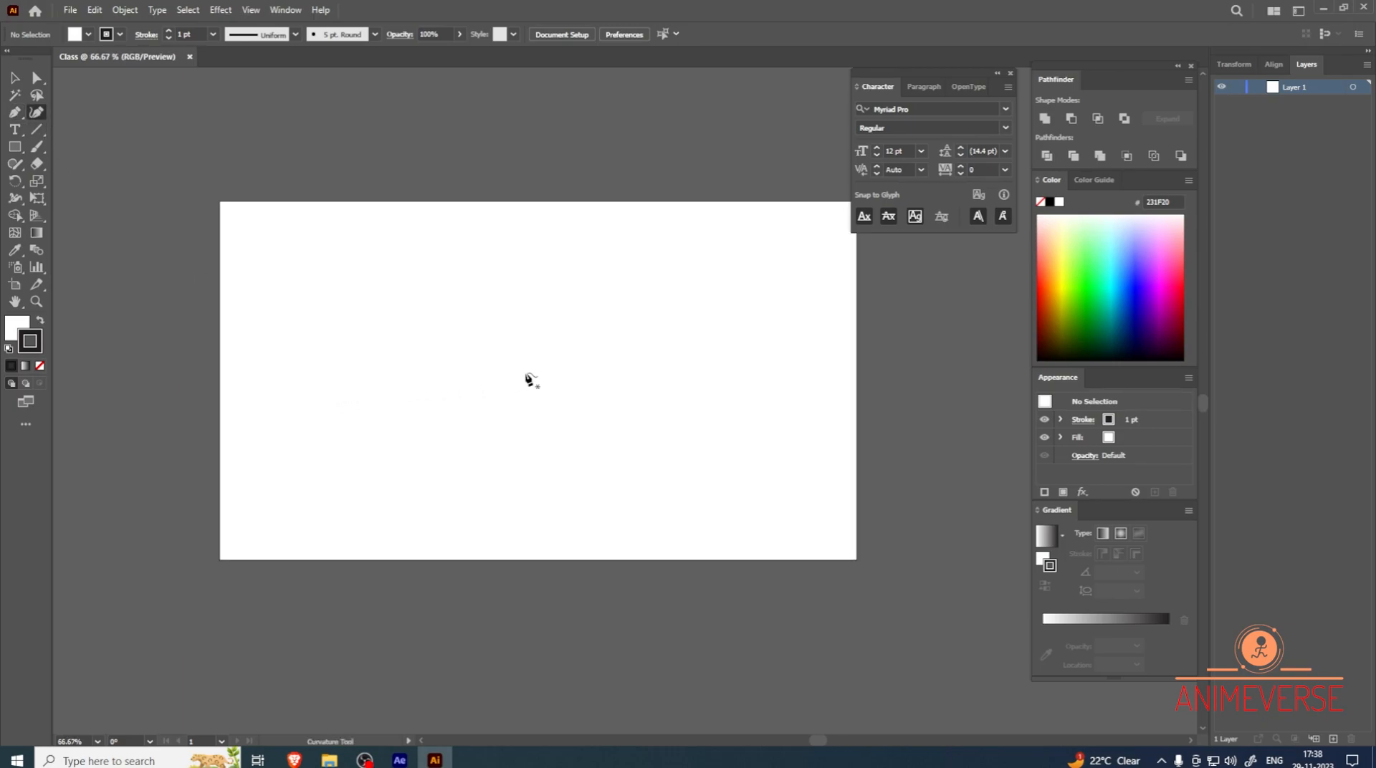
click(524, 372)
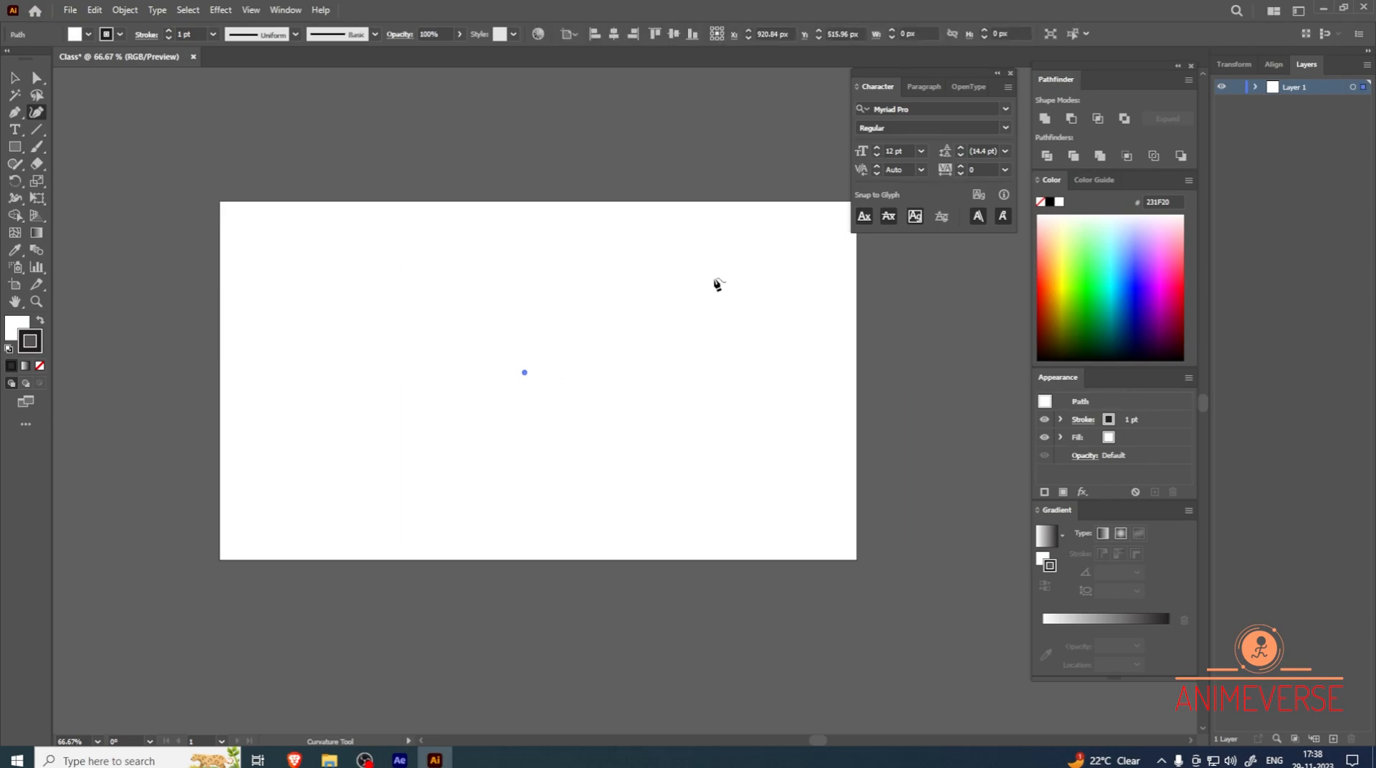
click(746, 261)
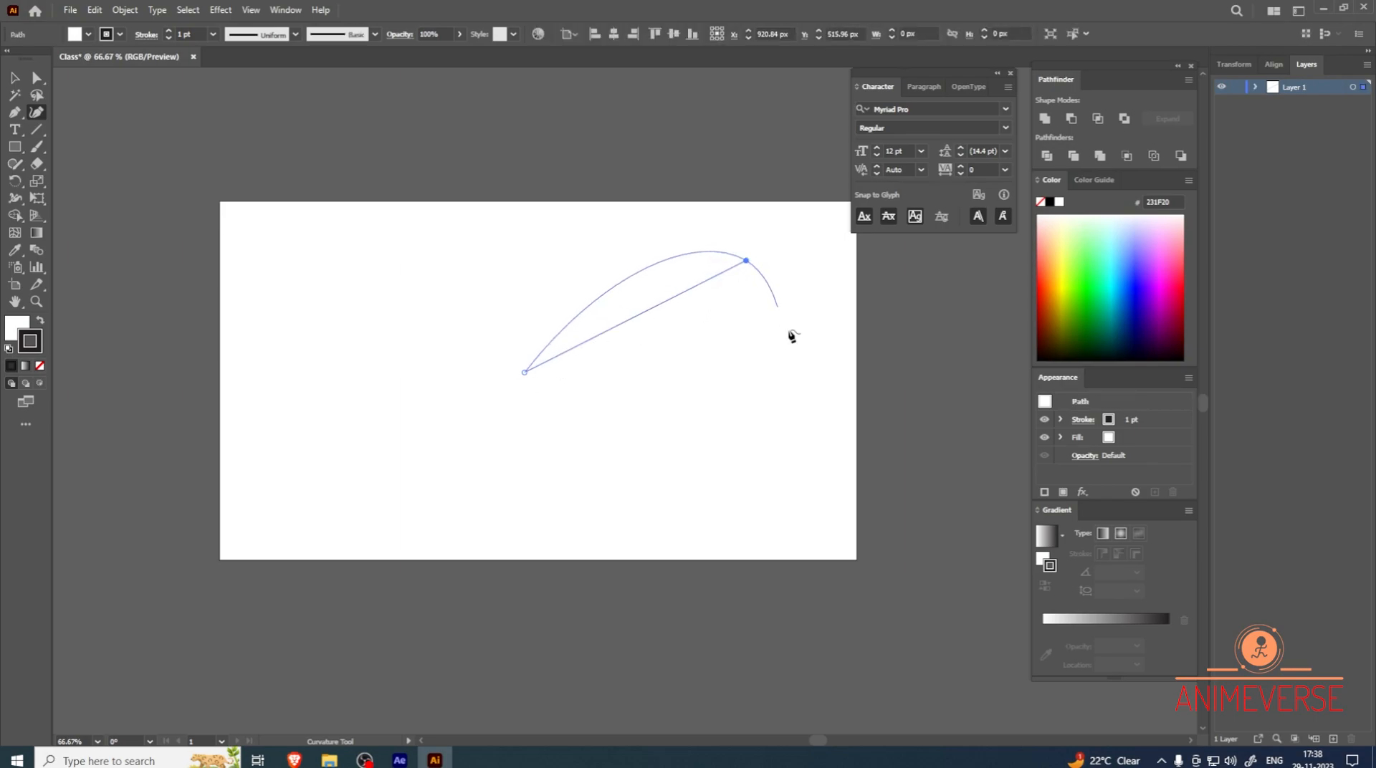
click(732, 496)
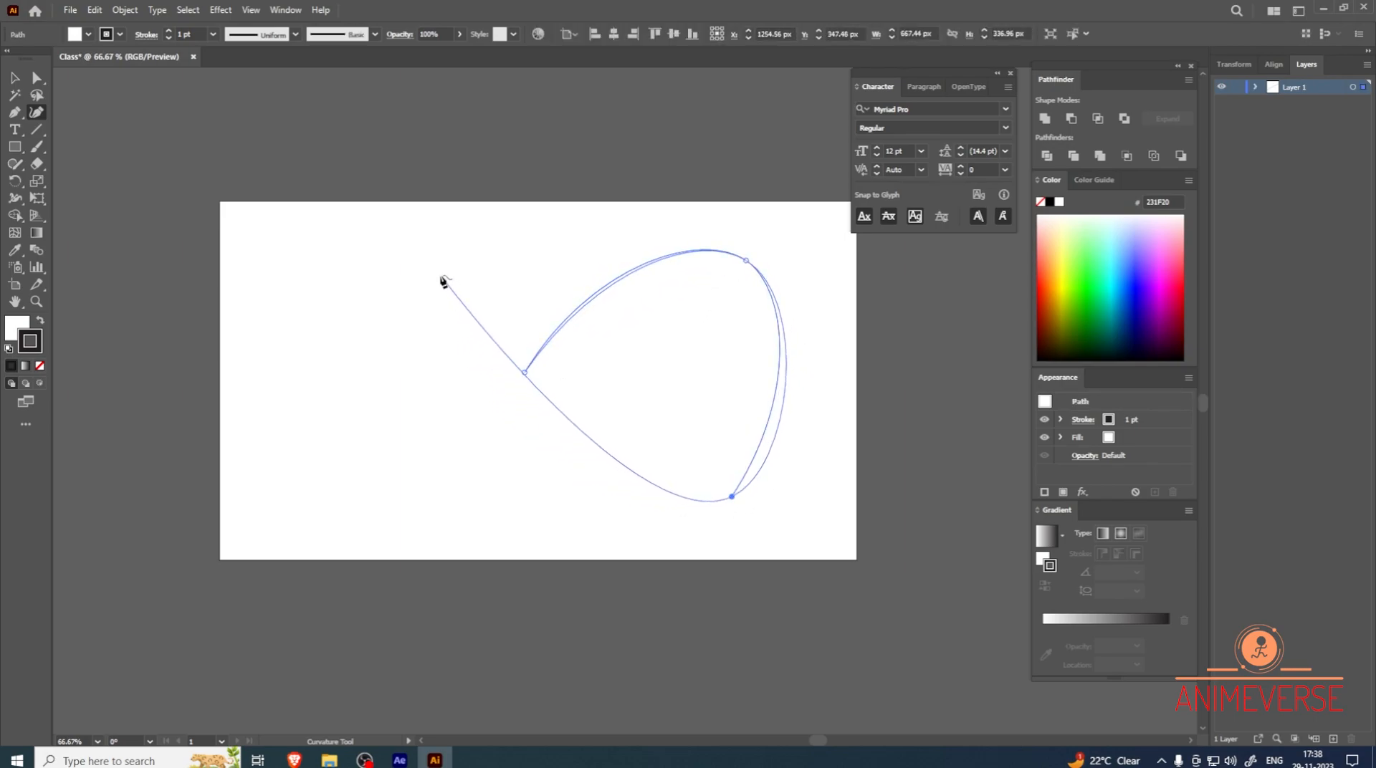
click(339, 242)
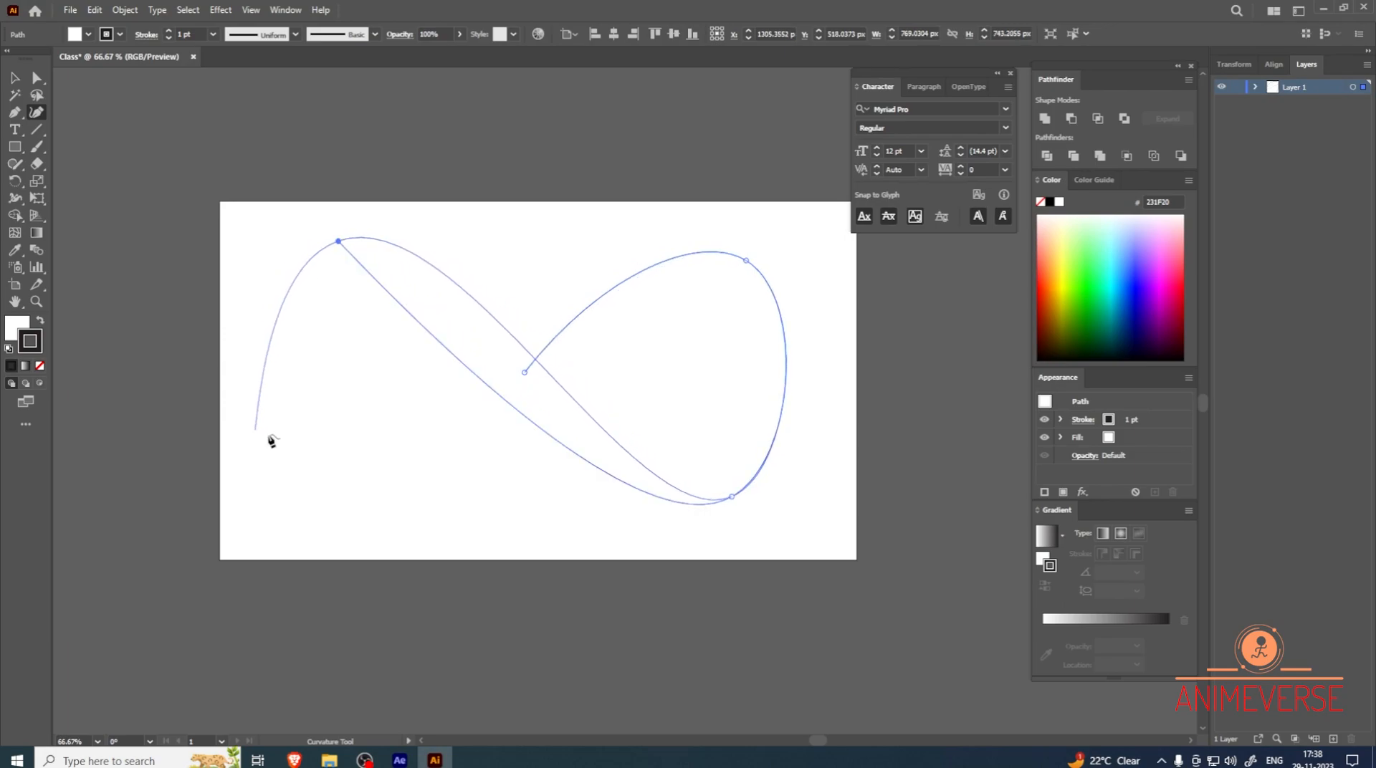
click(304, 471)
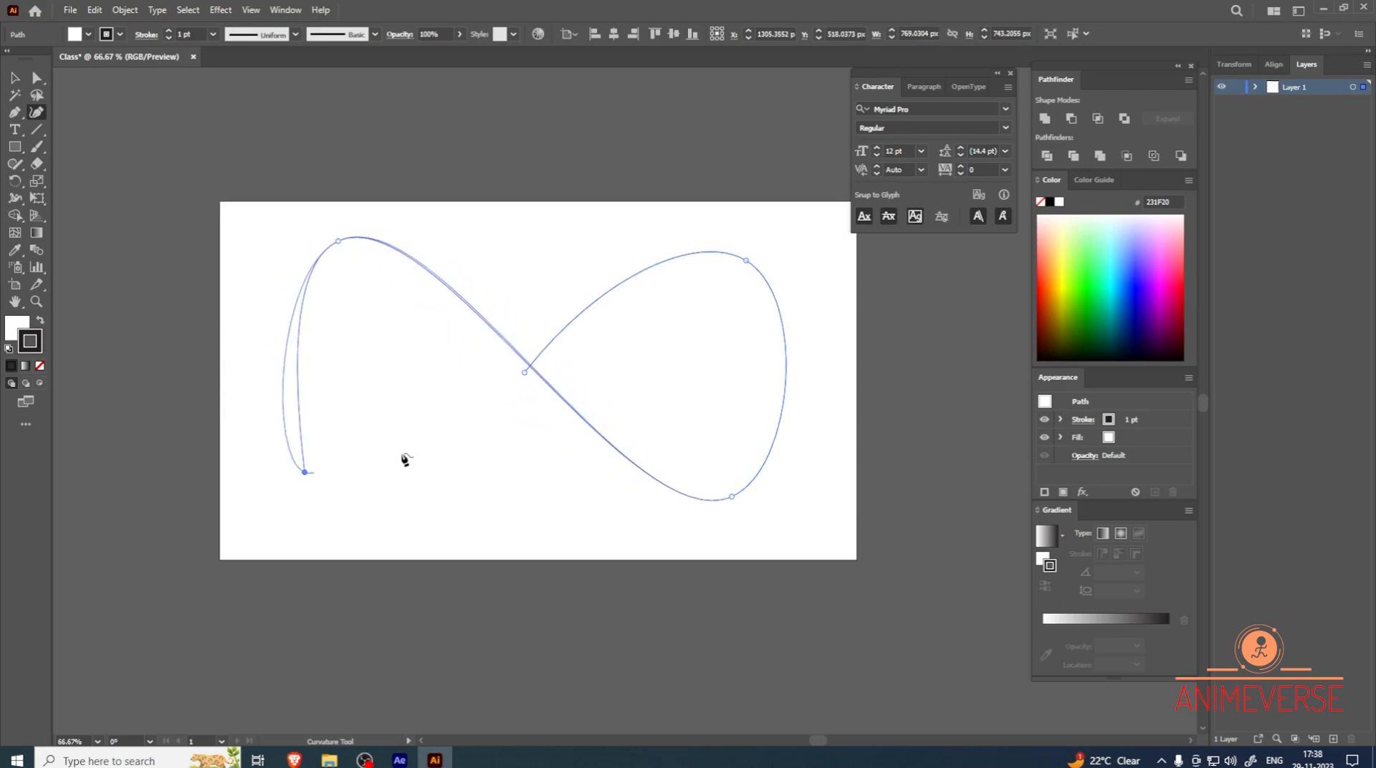
click(525, 373)
scroll(540, 456, down, 1)
scroll(541, 456, up, 1)
drag(521, 456, 542, 463)
scroll(538, 463, down, 1)
scroll(538, 466, up, 1)
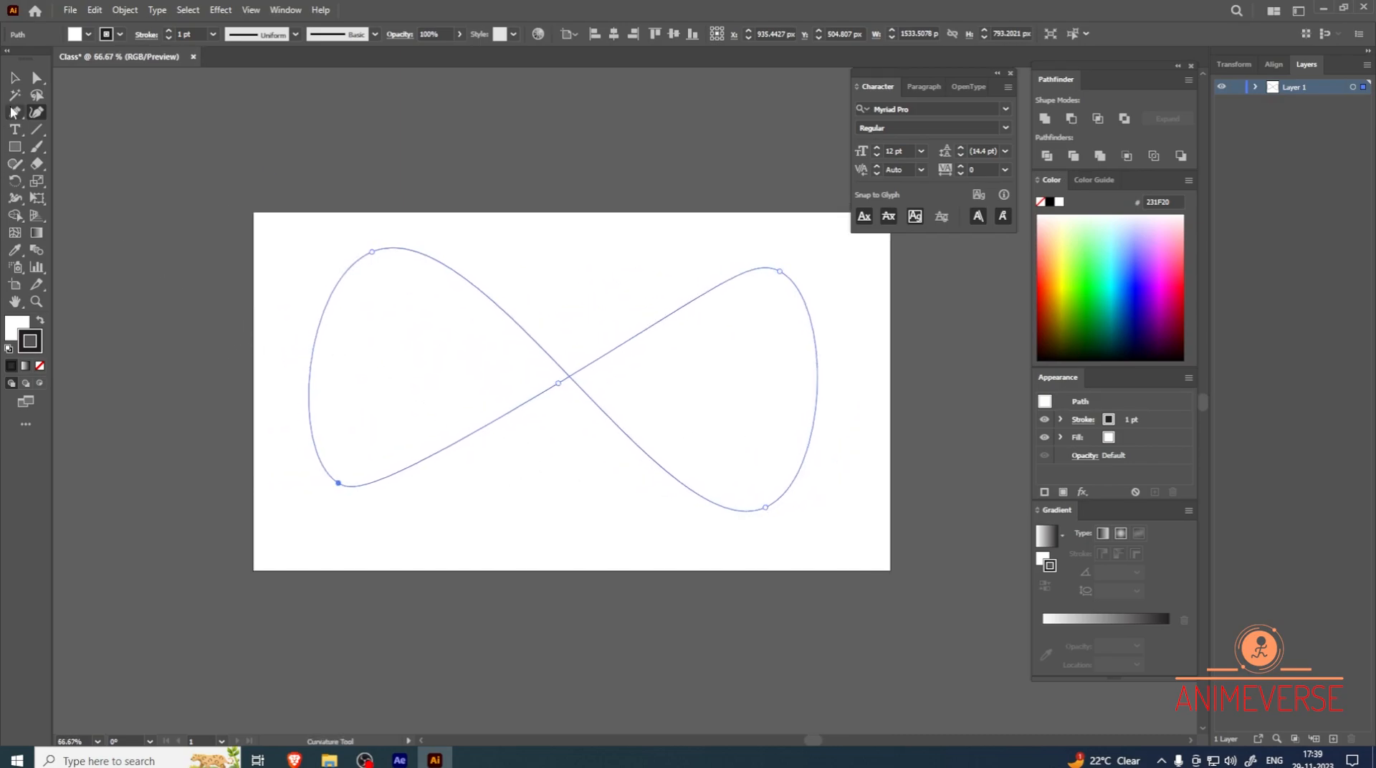
Select all anchor points of the figure-eight path with the Direct Selection tool and copy the path
click(17, 80)
scroll(399, 405, down, 1)
scroll(419, 404, down, 1)
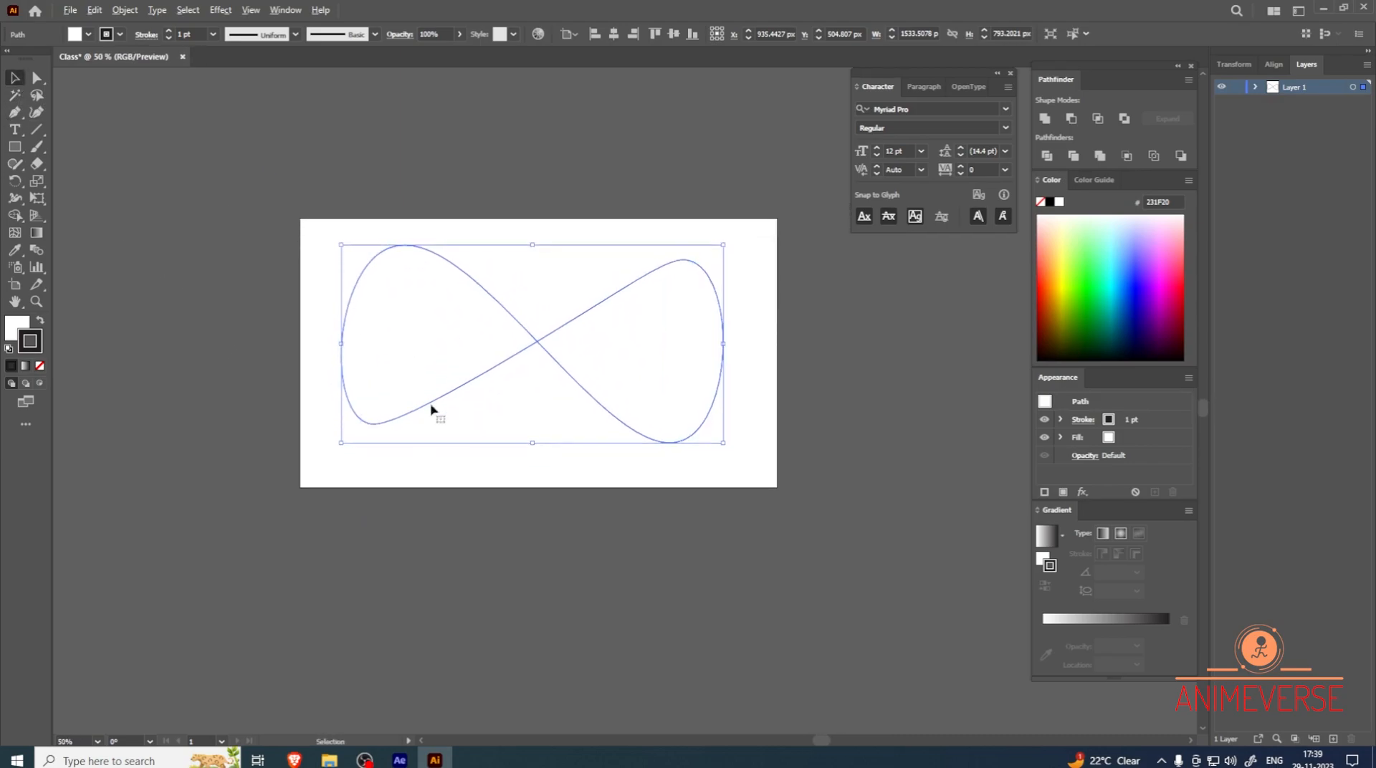
click(526, 511)
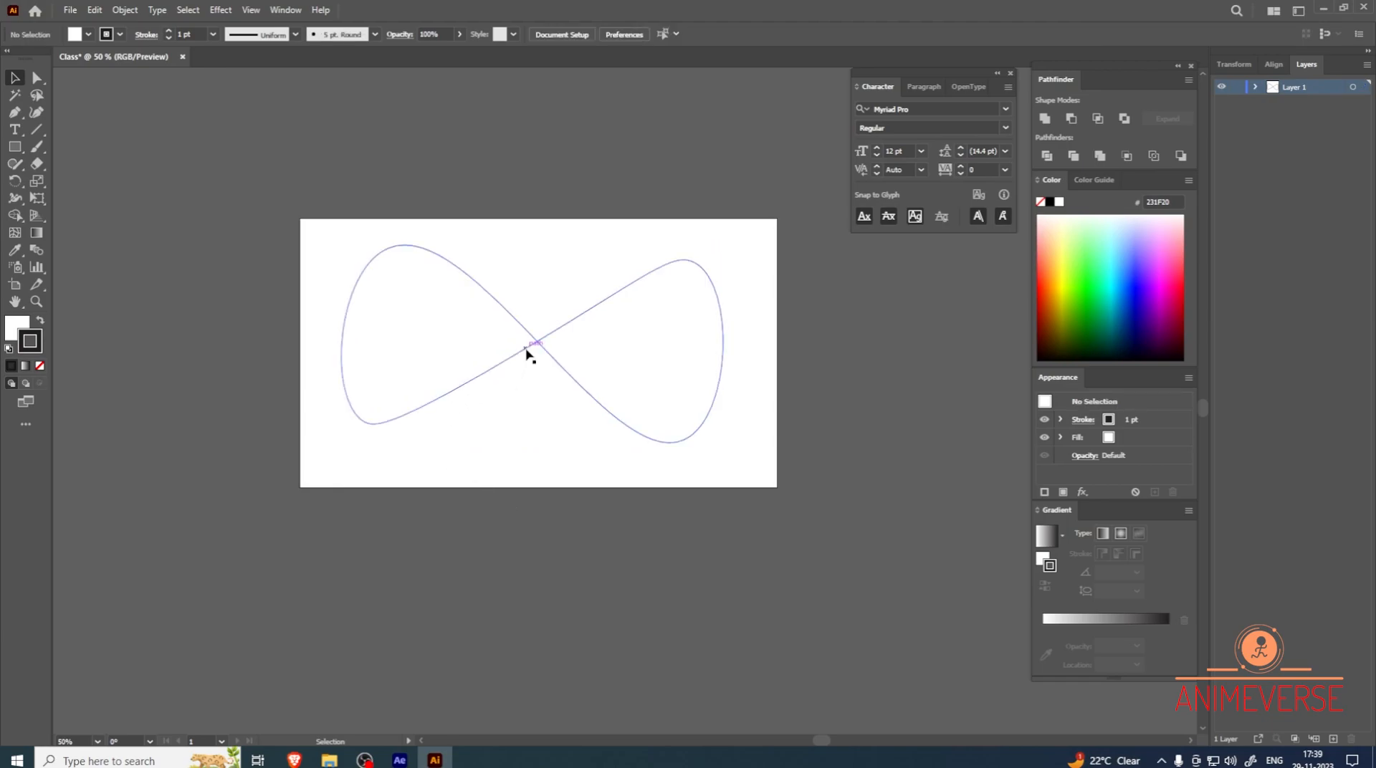
click(528, 352)
key(a)
click(36, 79)
click(181, 174)
drag(196, 148, 785, 493)
key(ctrl)
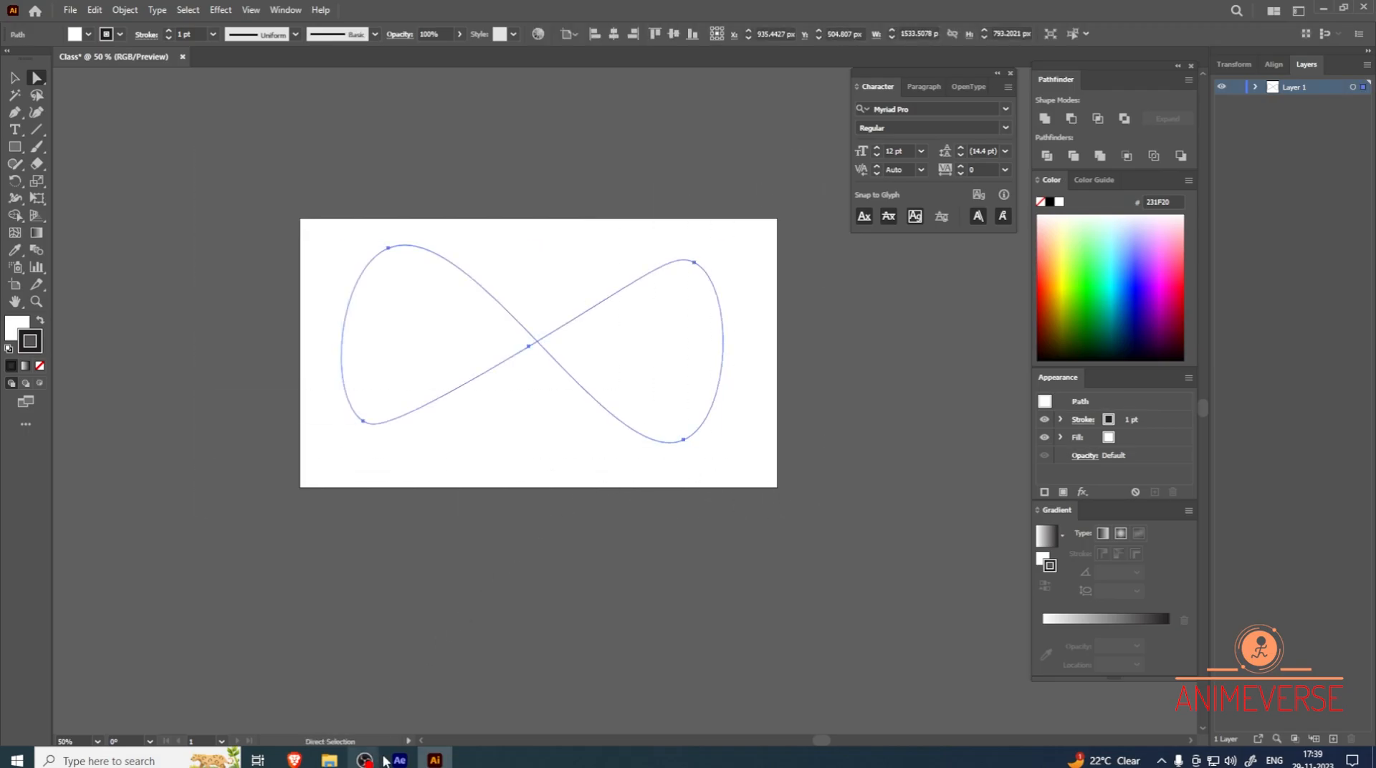
Switch to After Effects, add 2.png to the Comp 1 timeline and reveal the layer's Transform properties
click(399, 760)
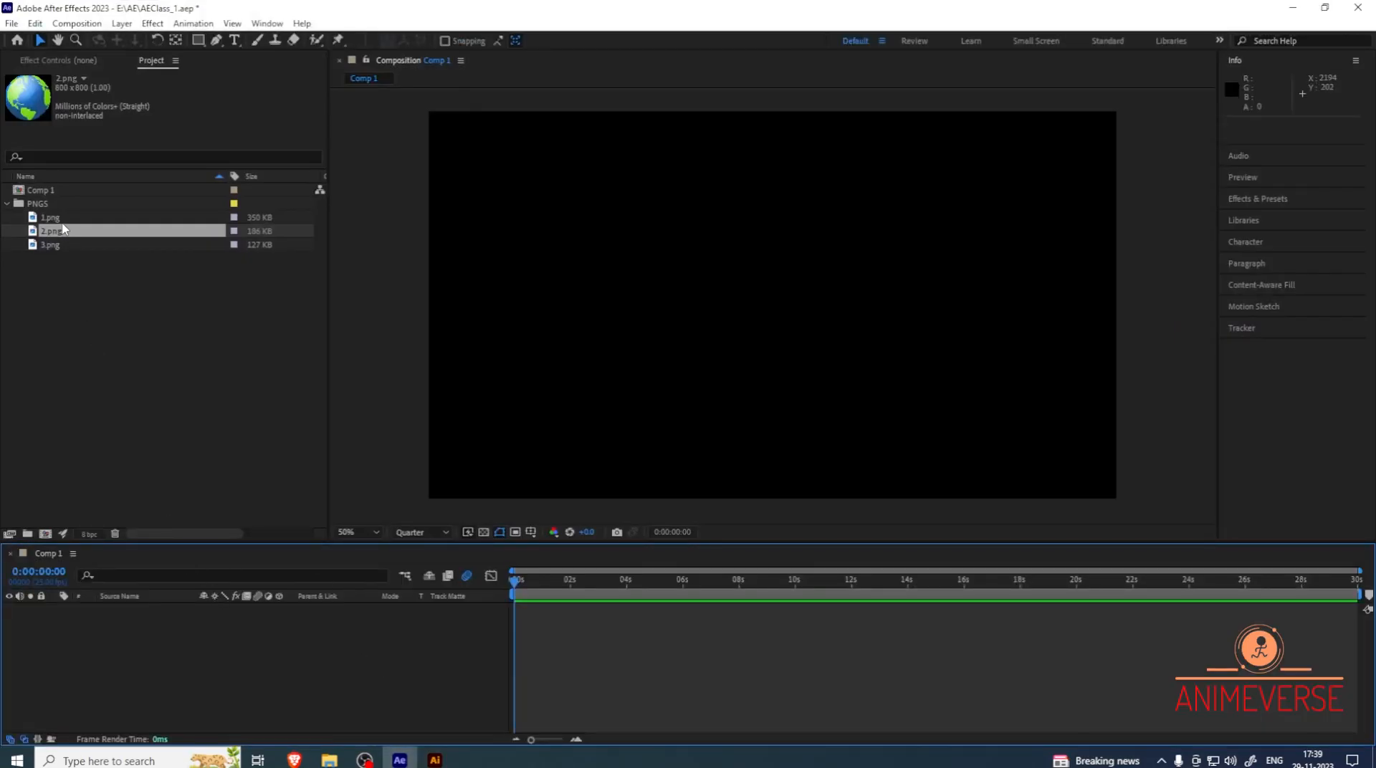
drag(63, 228, 200, 664)
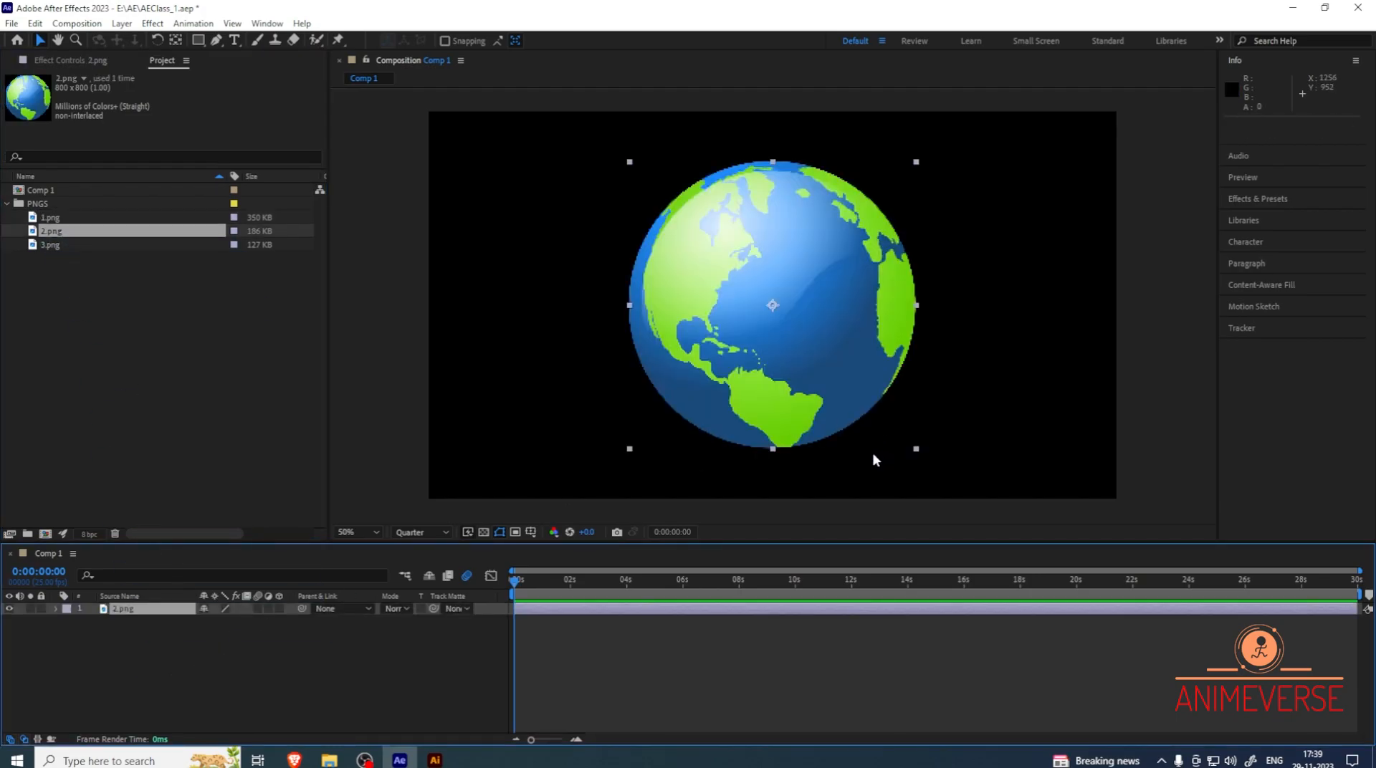
click(56, 609)
click(69, 621)
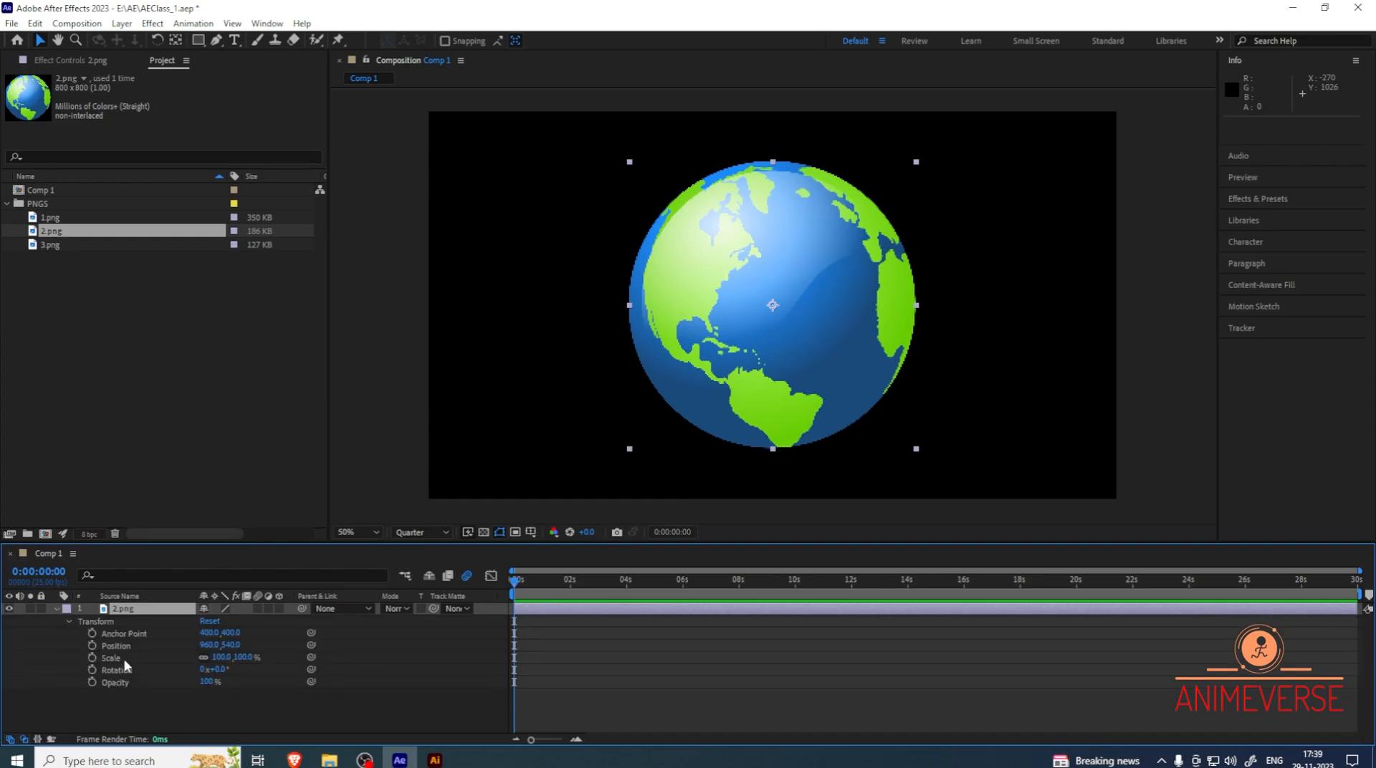
Scale the 2.png globe to 14% and move it to about 140, 136 near the frame's upper-left corner
drag(209, 659, 158, 657)
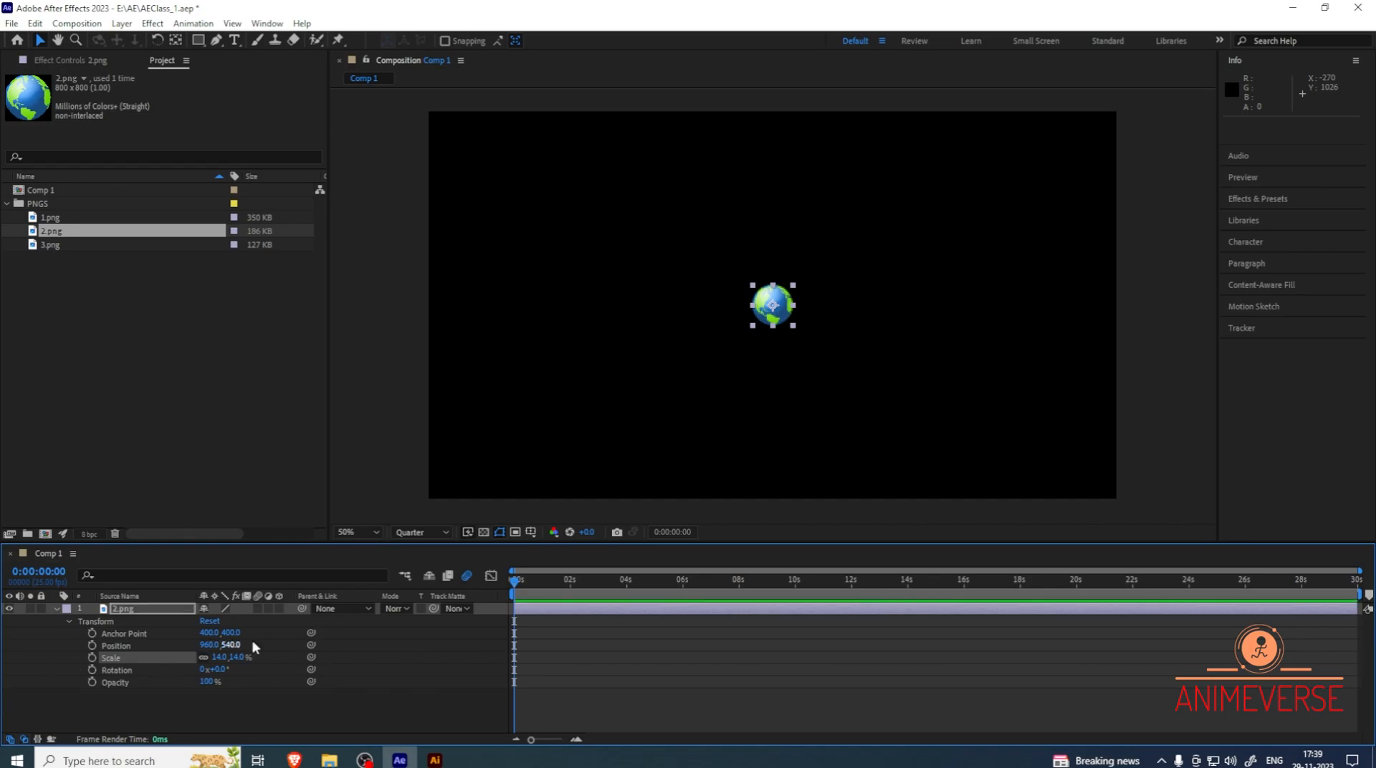
click(290, 719)
drag(781, 315, 490, 163)
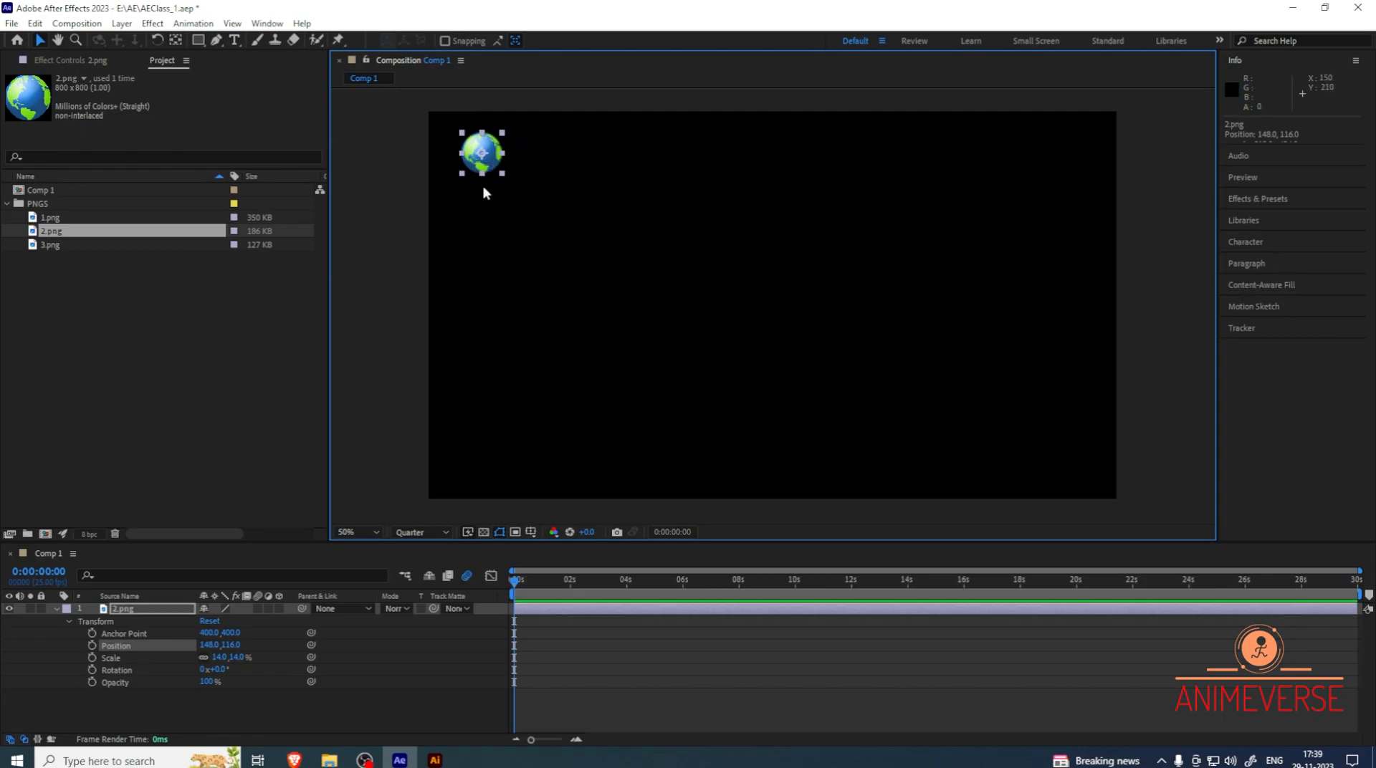
drag(490, 169, 486, 172)
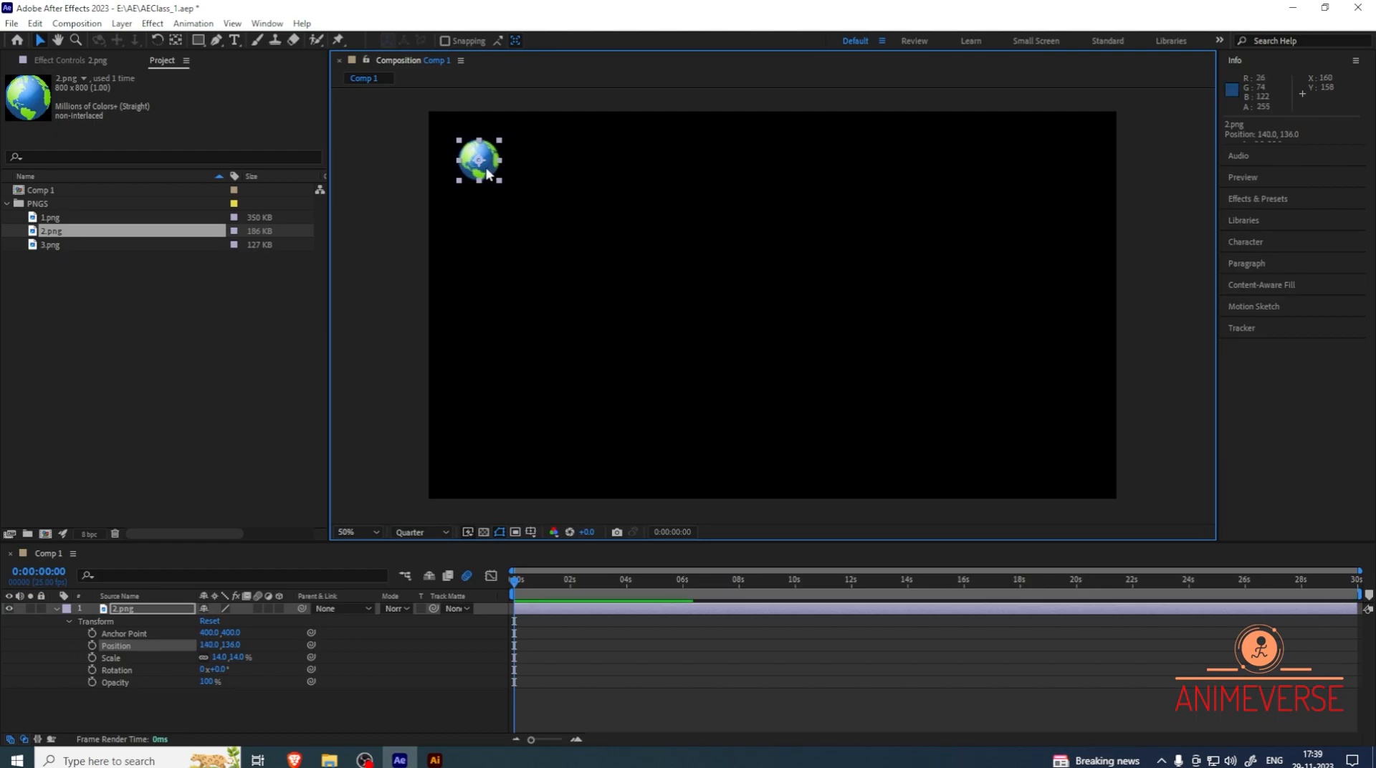
Paste the copied figure-eight path into the 2.png layer's Position property as motion keyframes
click(127, 657)
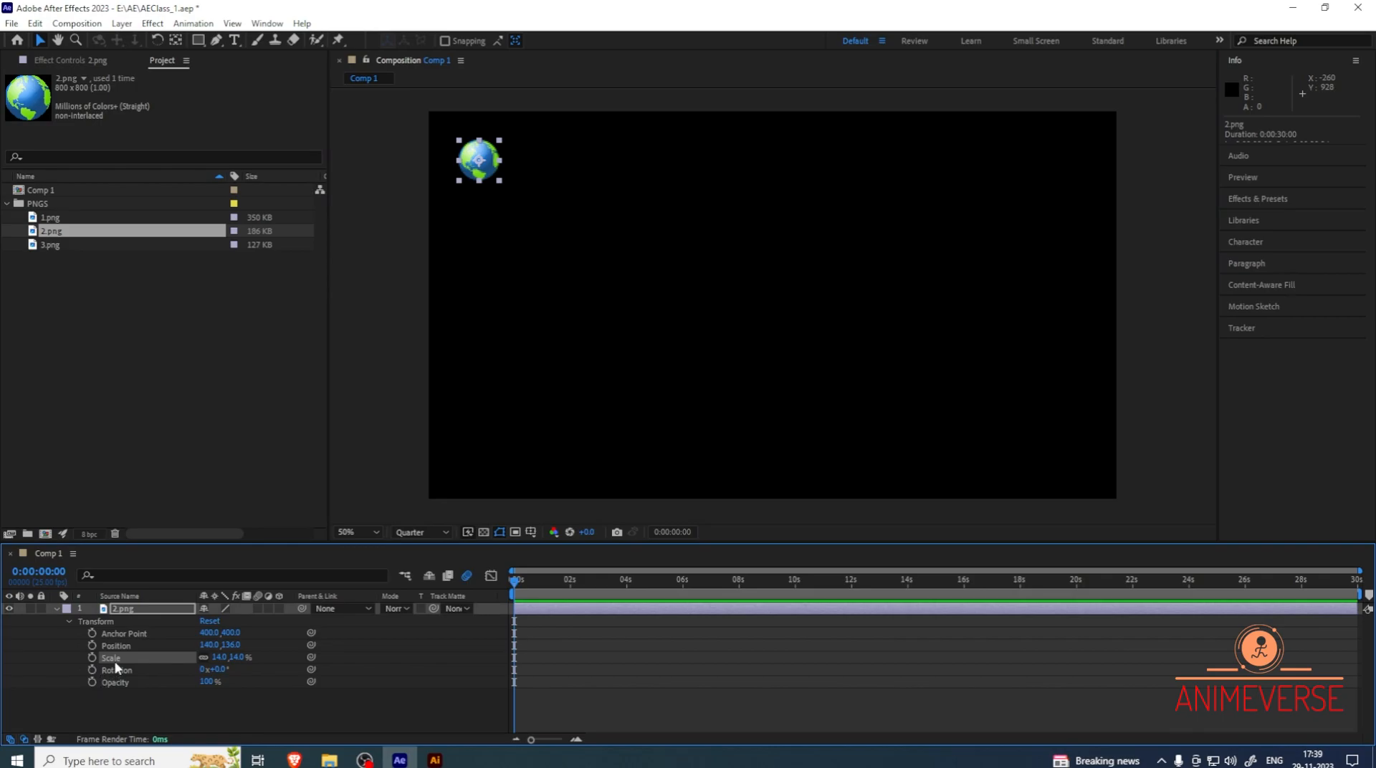
click(116, 648)
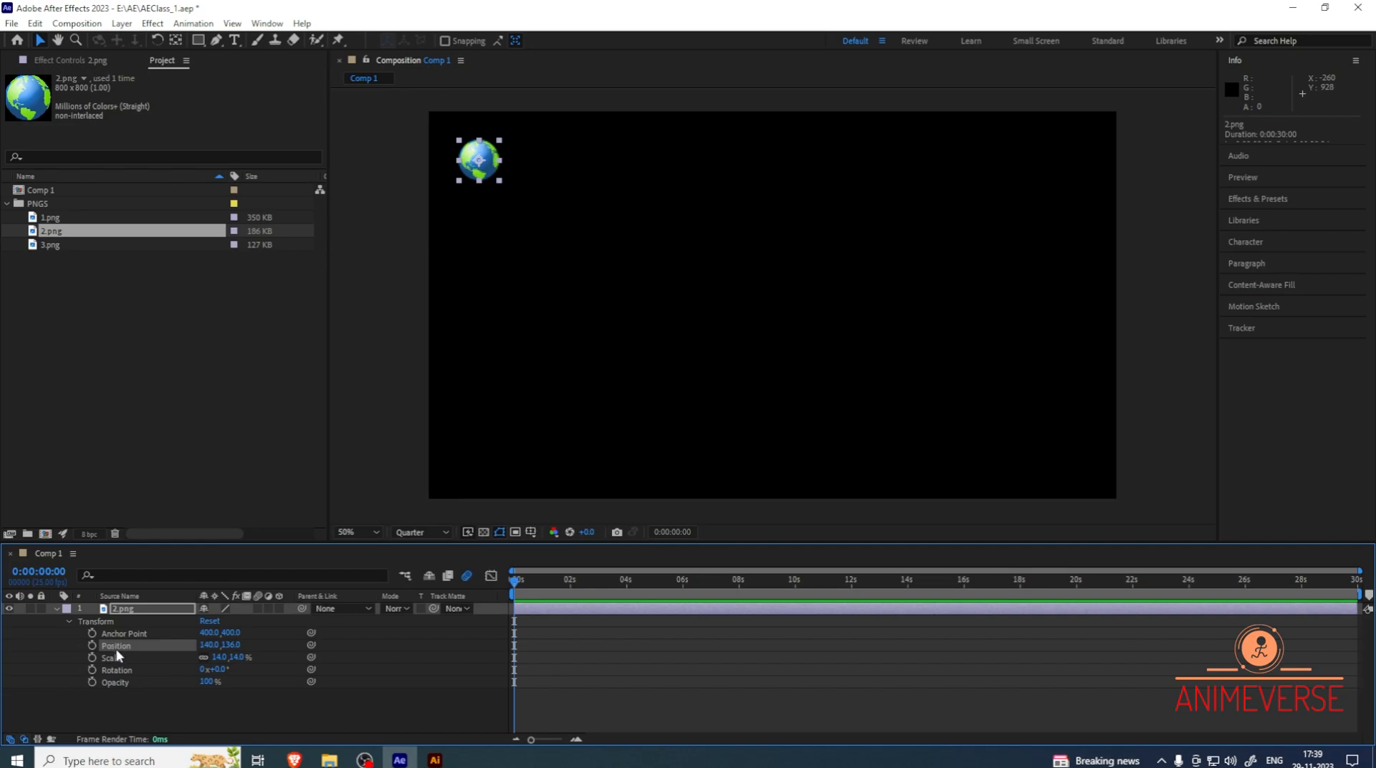
key(ctrl+v)
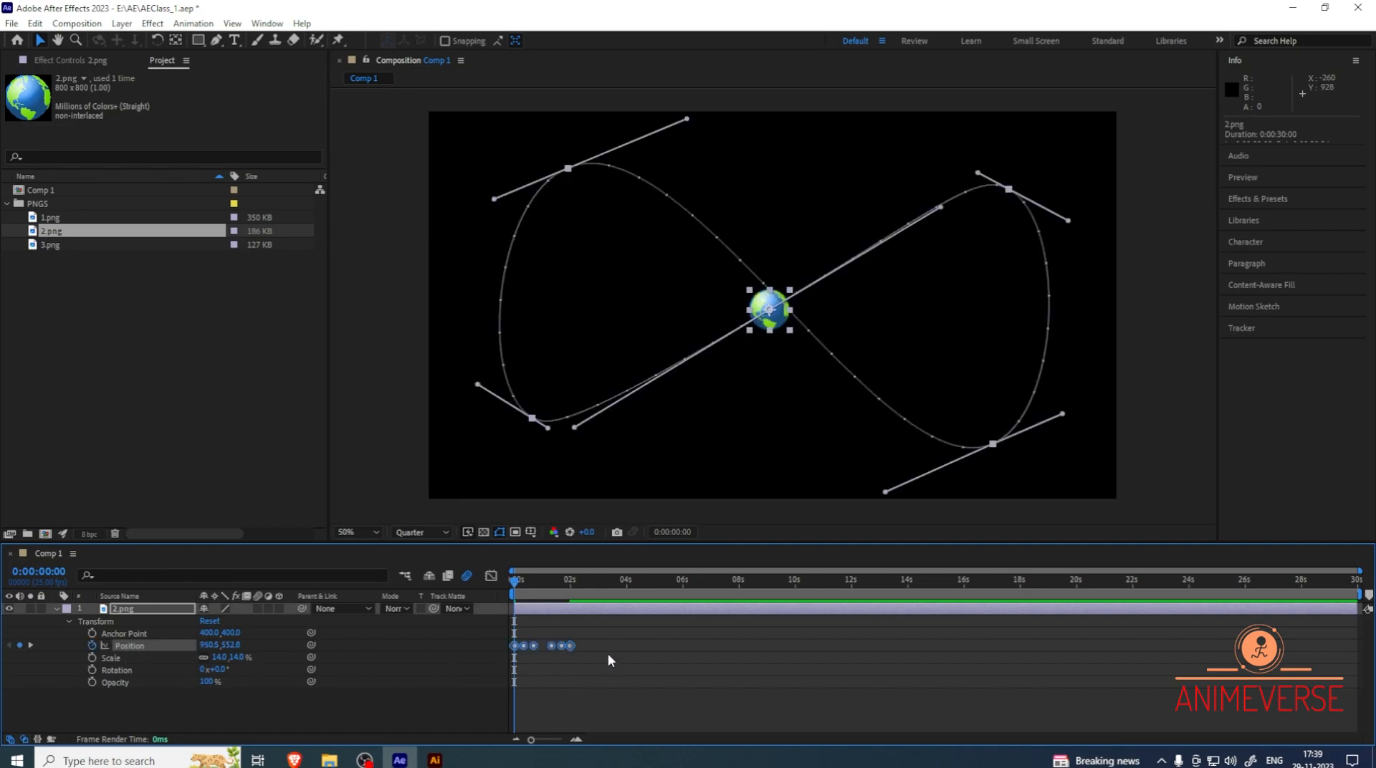
Preview the globe's motion along the figure-eight path from the start of the composition
drag(516, 581, 487, 584)
key(space)
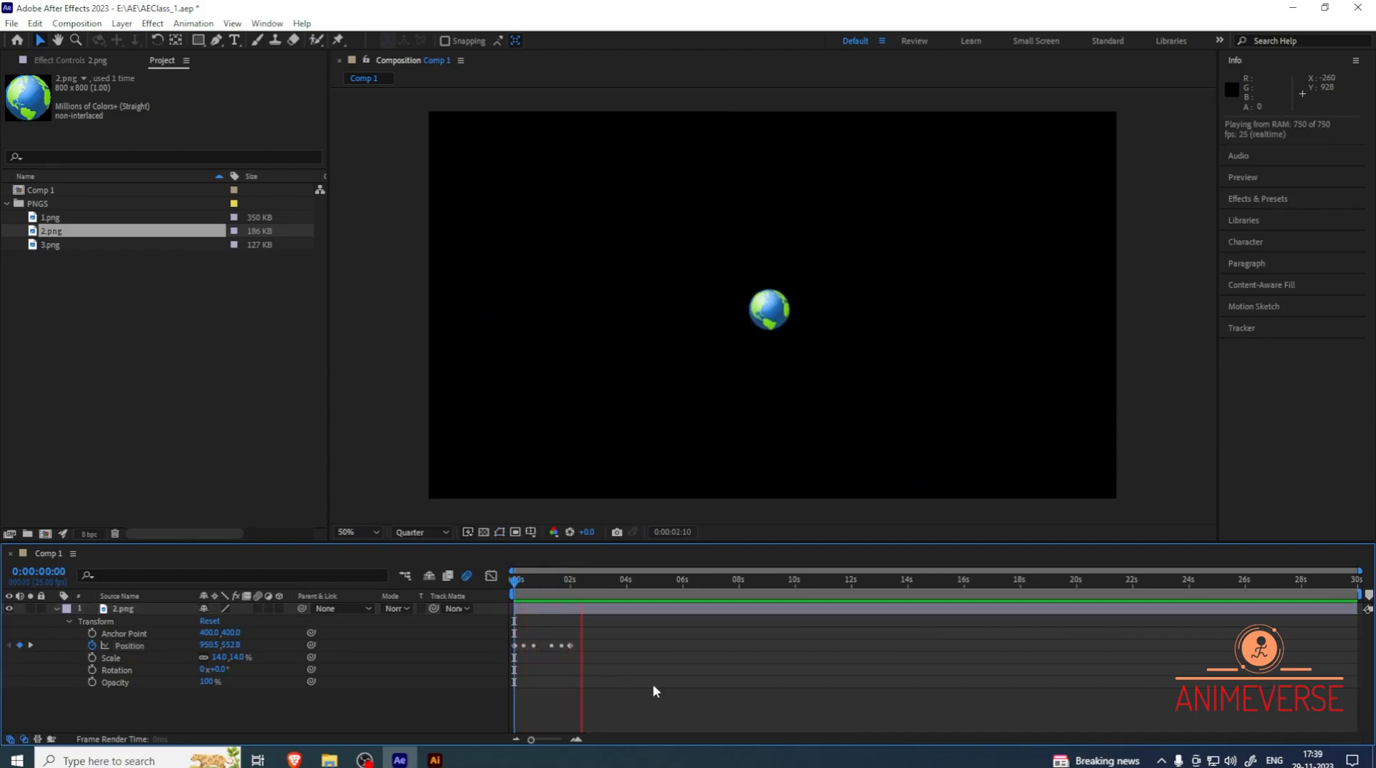
key(space)
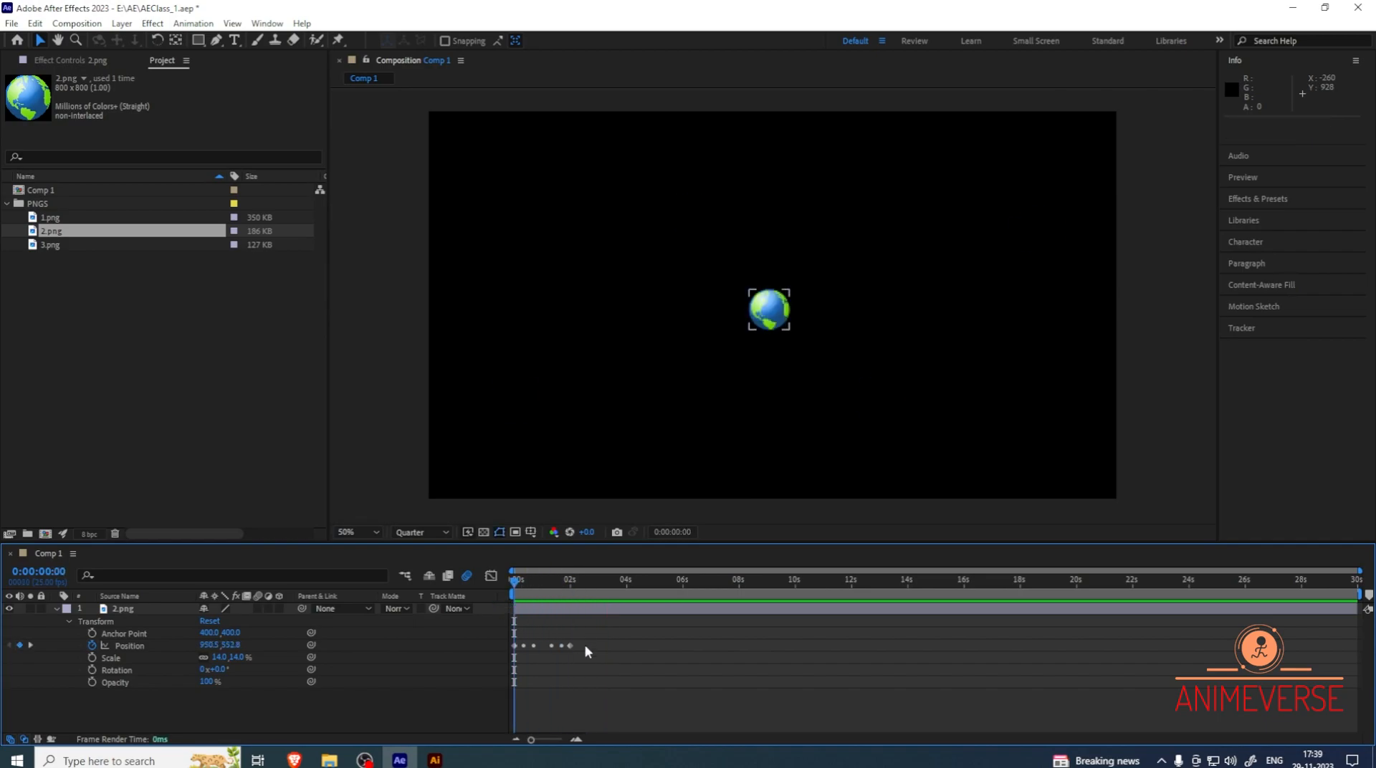
key(space)
key(space)
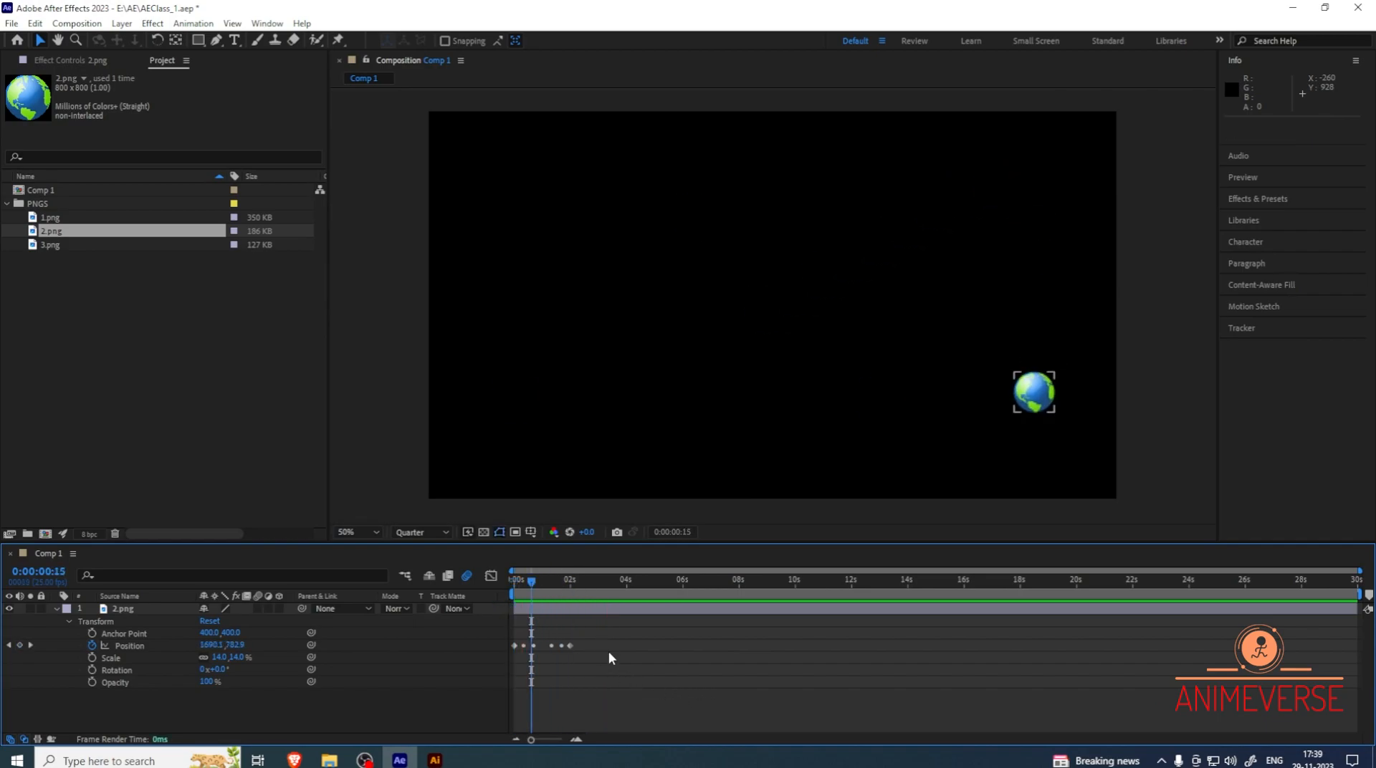
Stretch the 2.png layer's figure-eight motion by moving its last Position keyframe to about 11 s, and preview it
click(570, 644)
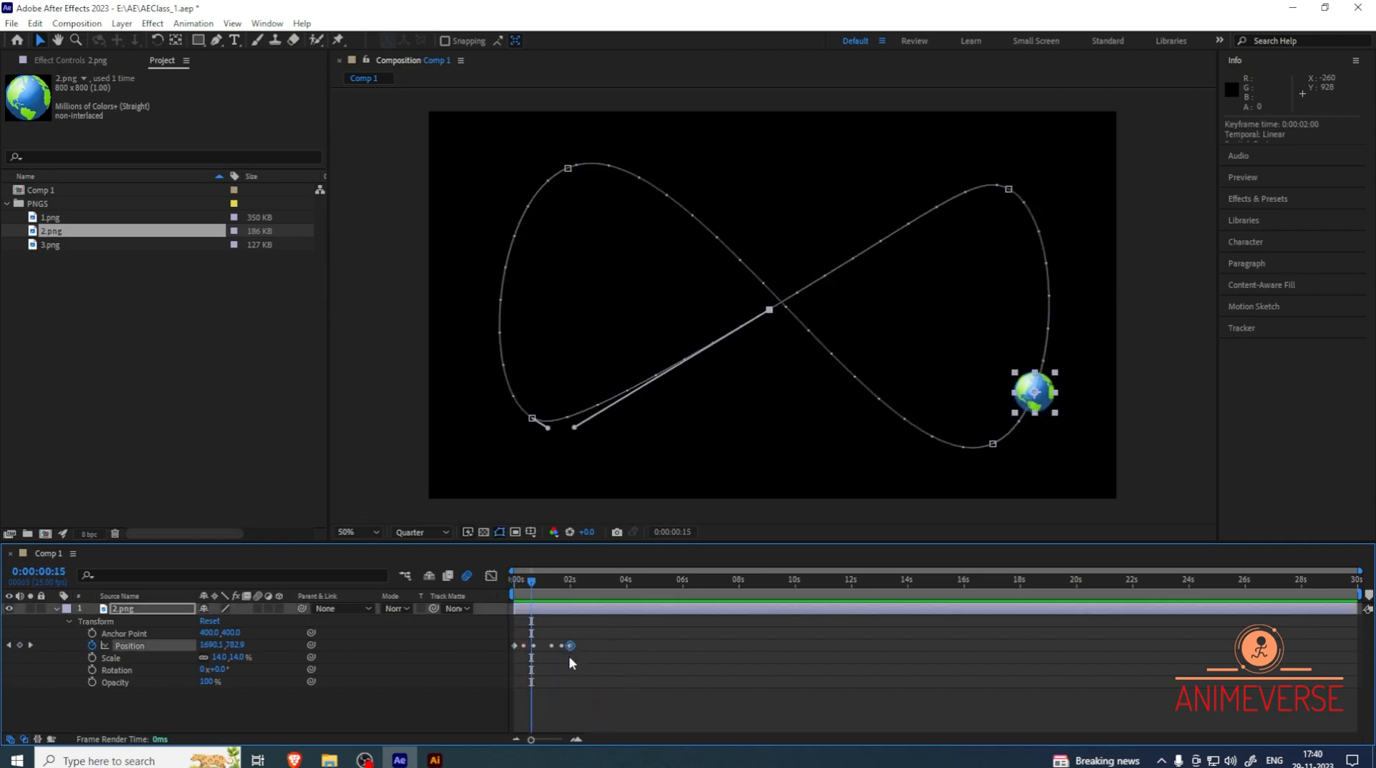
drag(570, 647, 818, 647)
key(space)
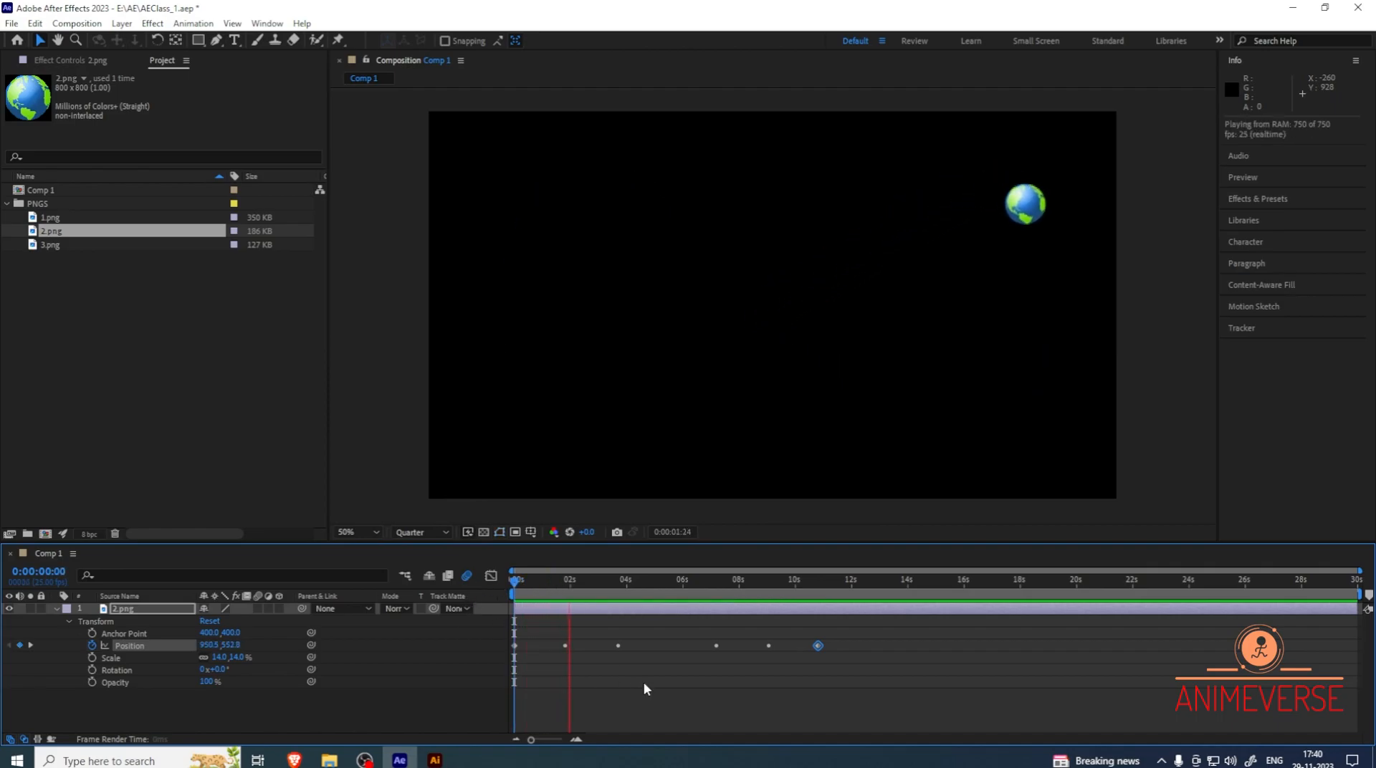
Delete all the Position keyframes from the 2.png layer
drag(845, 633, 471, 679)
key(Delete)
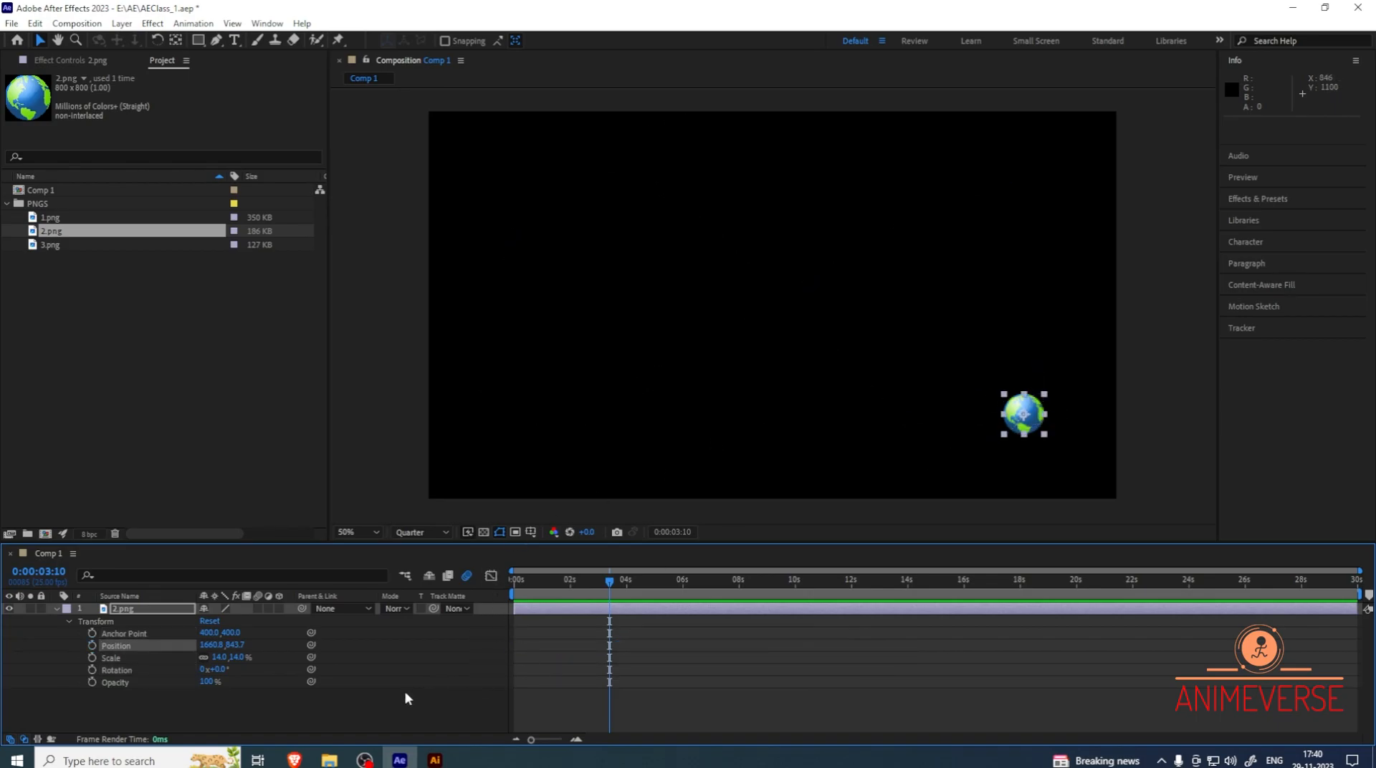
Switch to Illustrator, delete the figure-eight path and draw a circle about 766 px in diameter on the artboard
click(434, 760)
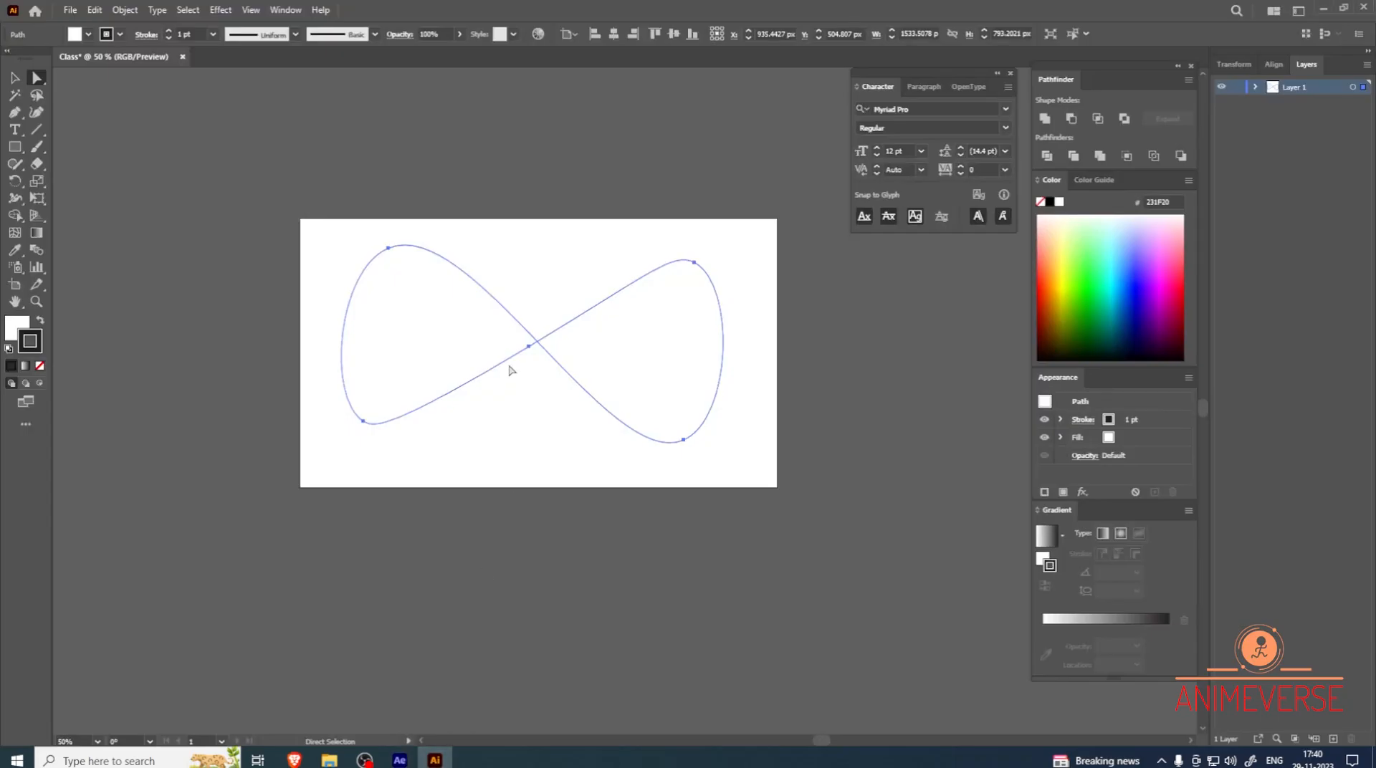
click(14, 78)
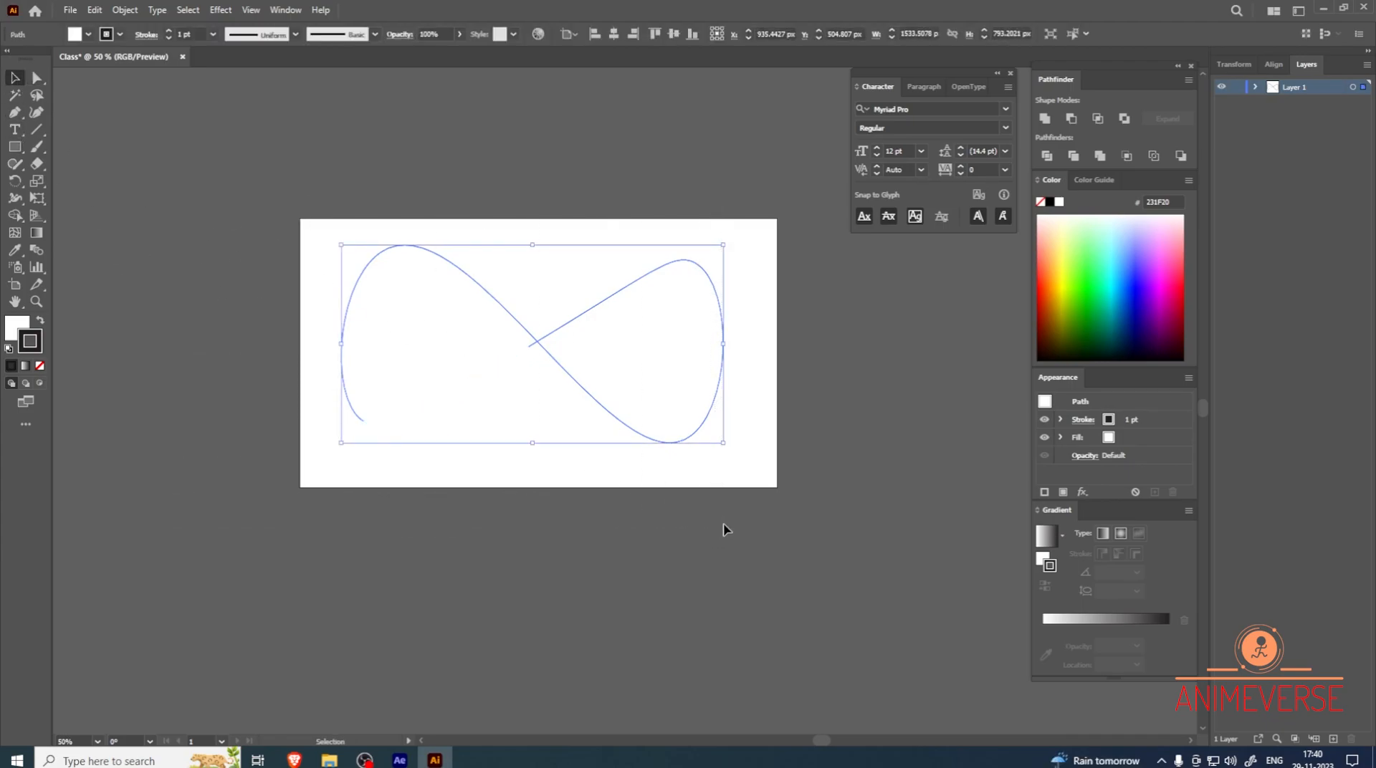
key(Delete)
right_click(14, 146)
click(79, 182)
drag(488, 272, 678, 463)
Center the circle horizontally and vertically on the artboard
click(14, 78)
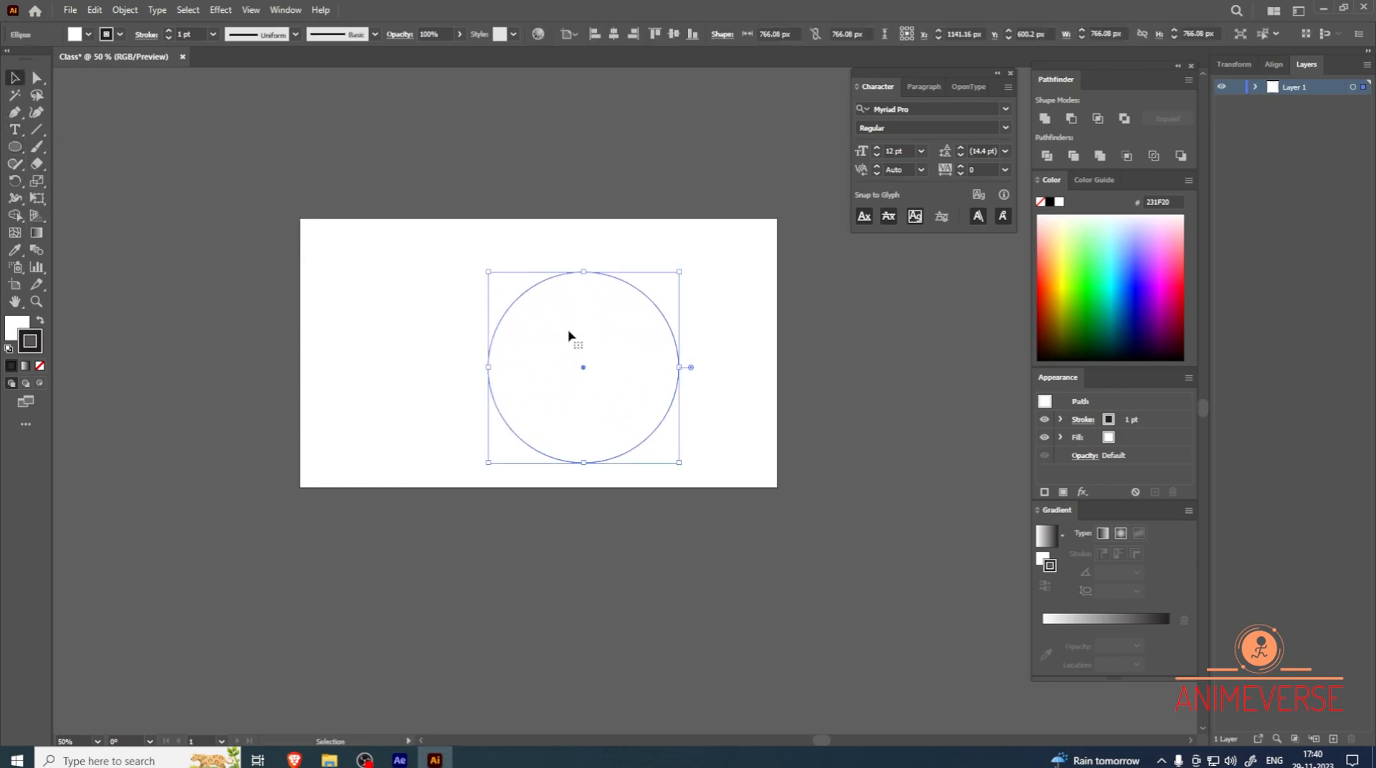
drag(587, 370, 549, 350)
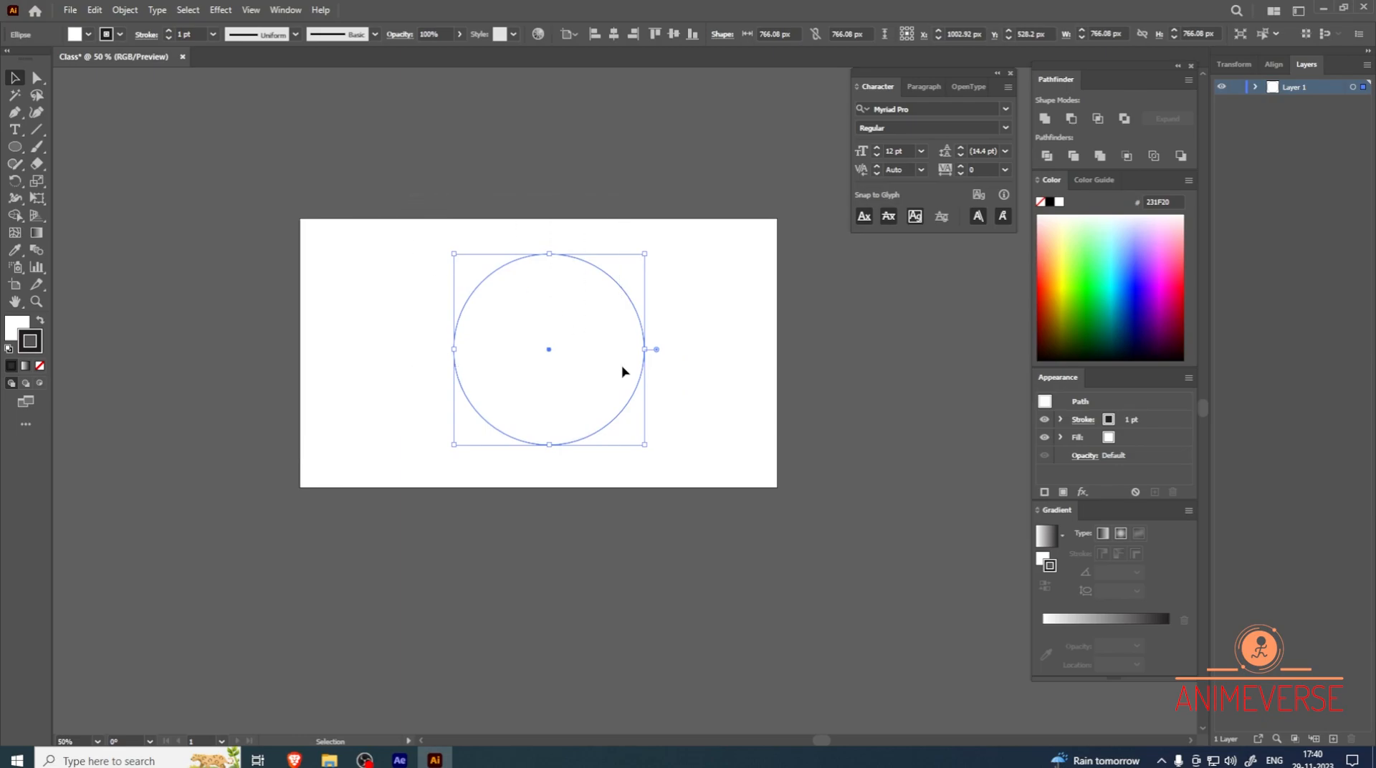
click(611, 36)
click(673, 34)
click(697, 222)
click(591, 365)
Copy the circle, switch to After Effects and paste it into the 2.png layer's Position property
key(a)
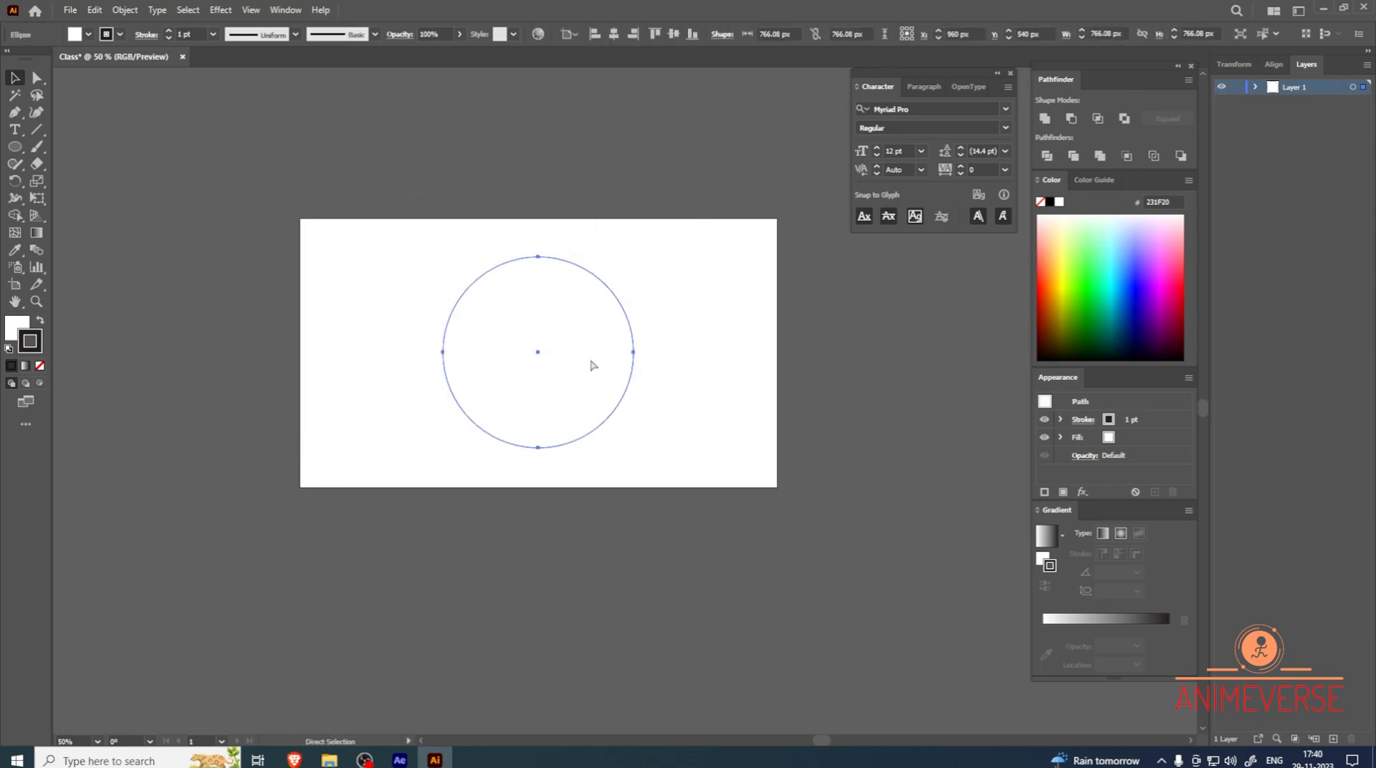
key(v)
click(399, 760)
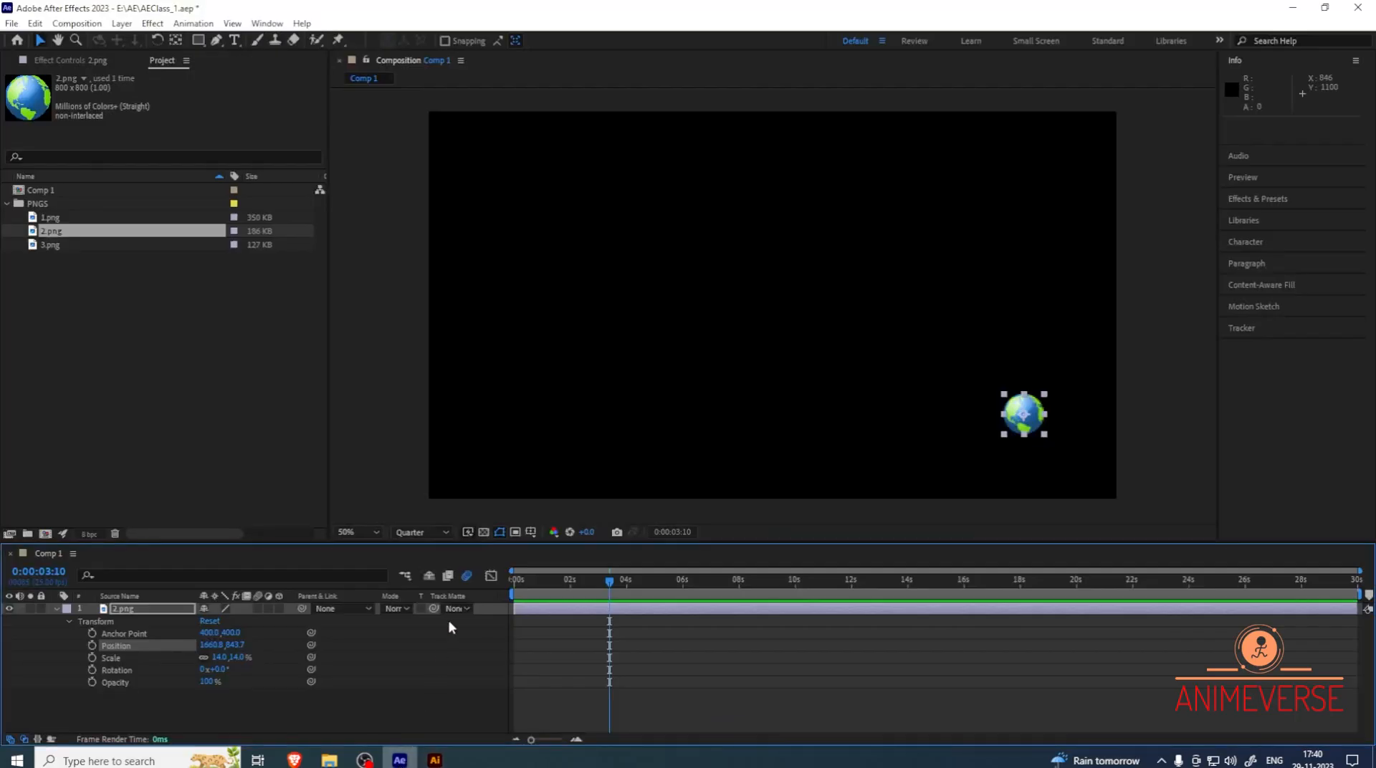
click(143, 645)
key(ctrl+v)
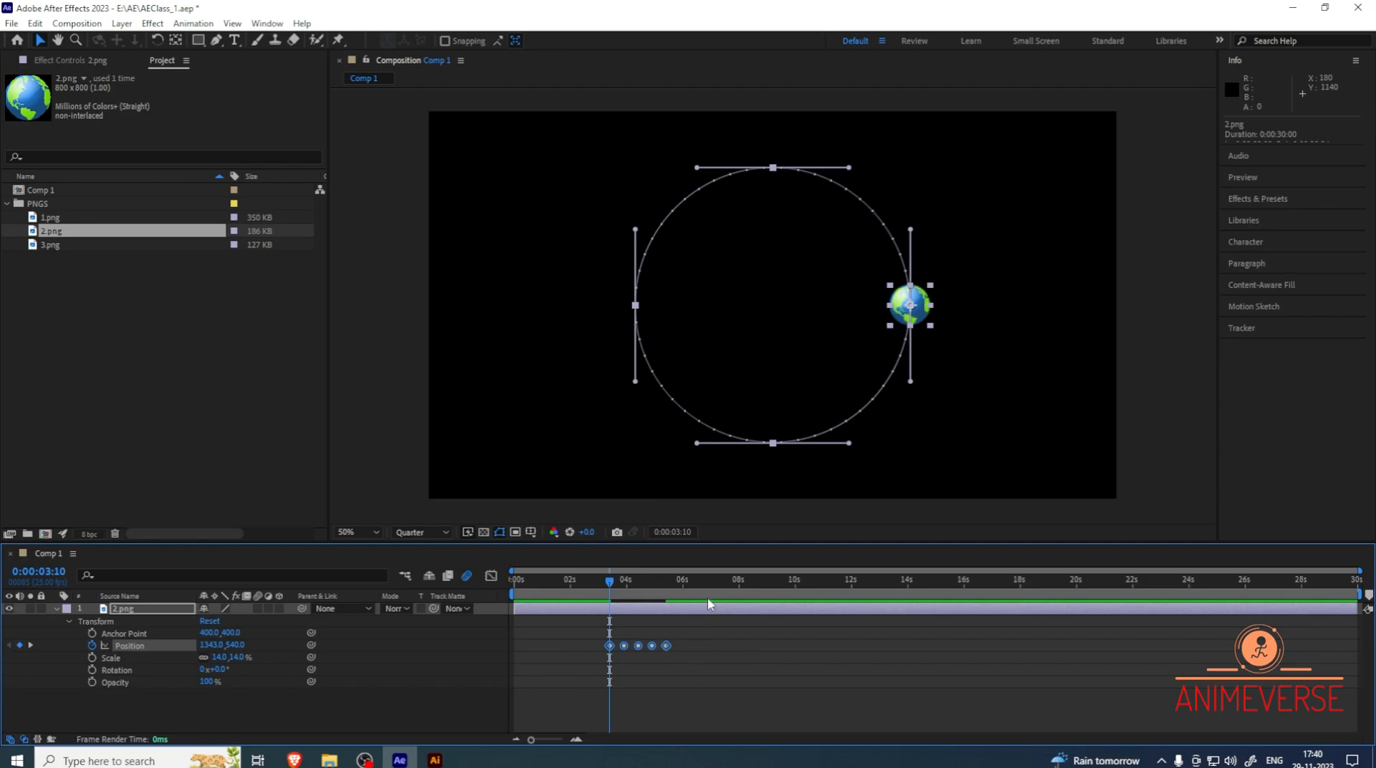
Preview the globe's motion along the circular path
key(space)
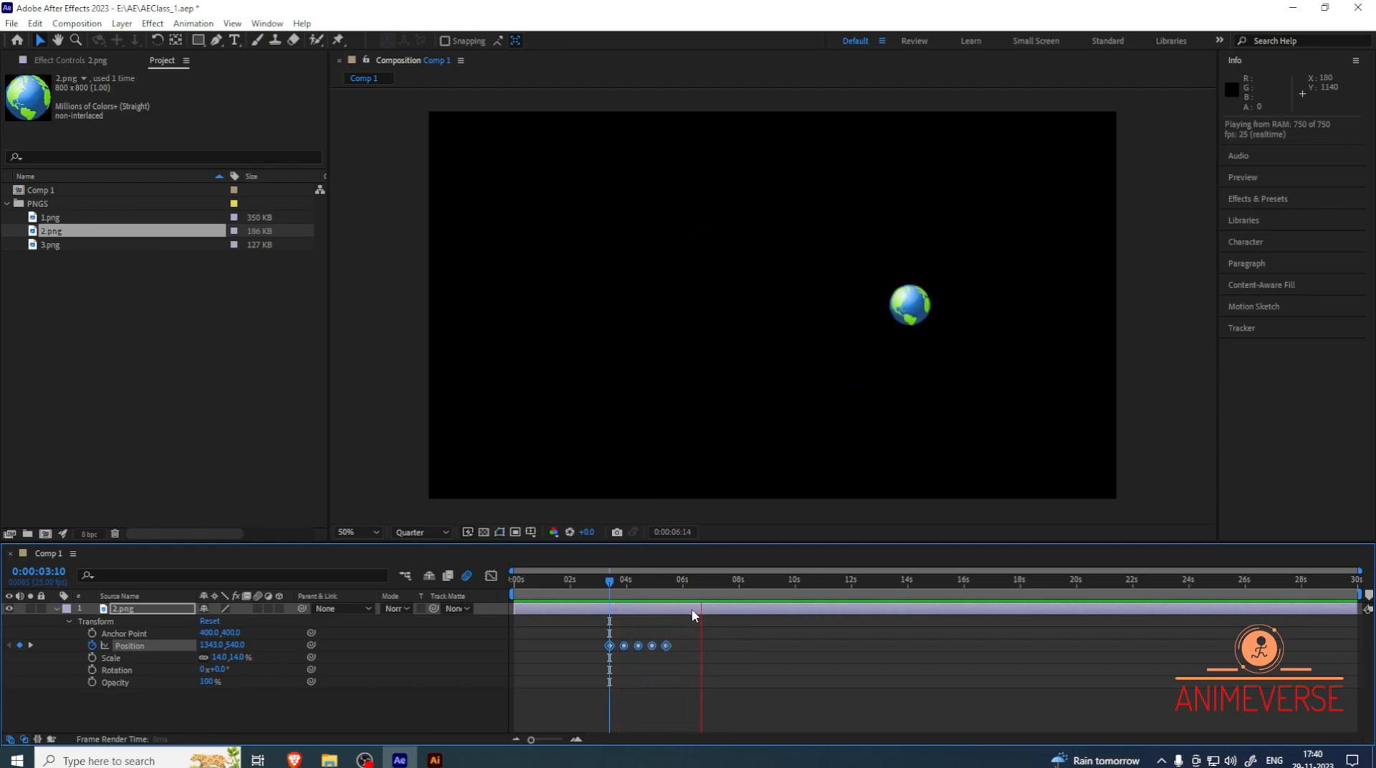
key(space)
key(space)
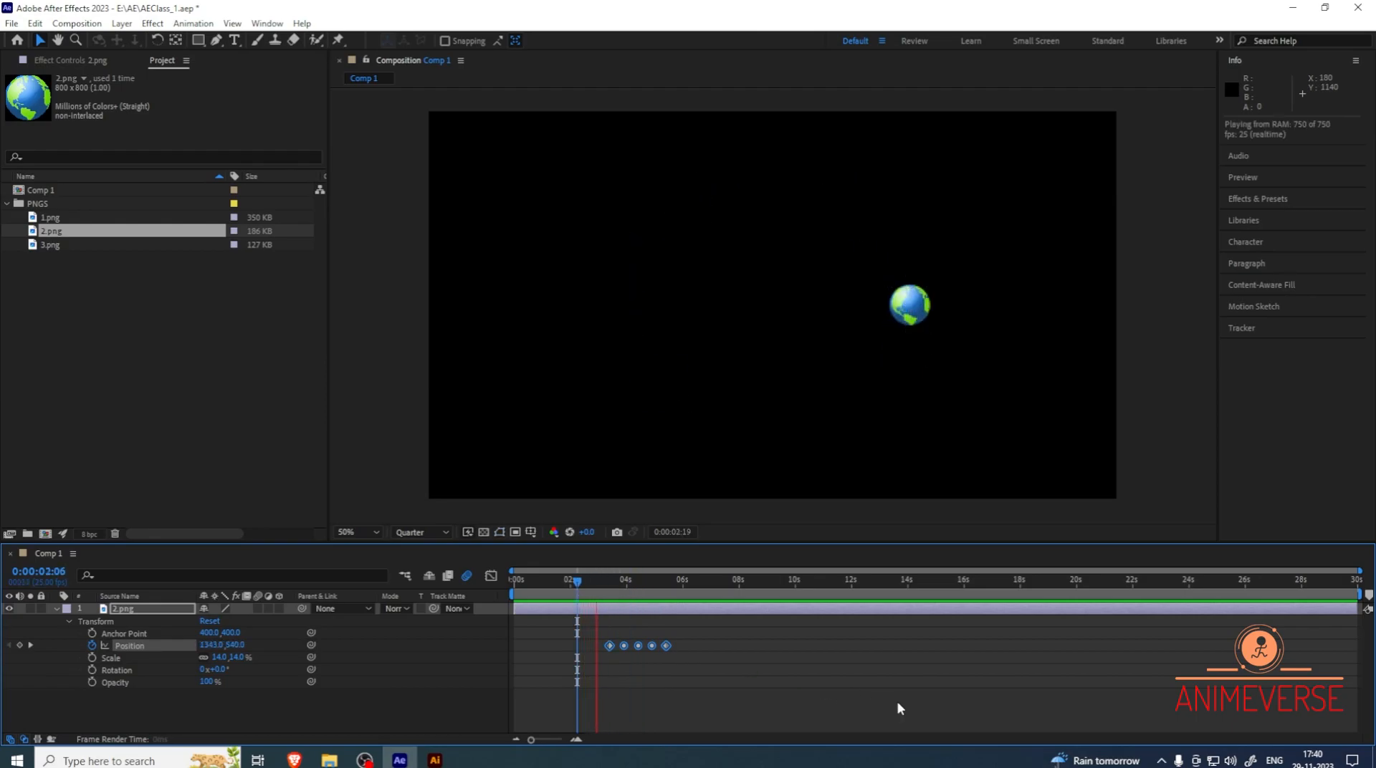
mouse_move(655, 581)
mouse_down()
mouse_move(590, 584)
mouse_move(644, 595)
mouse_up()
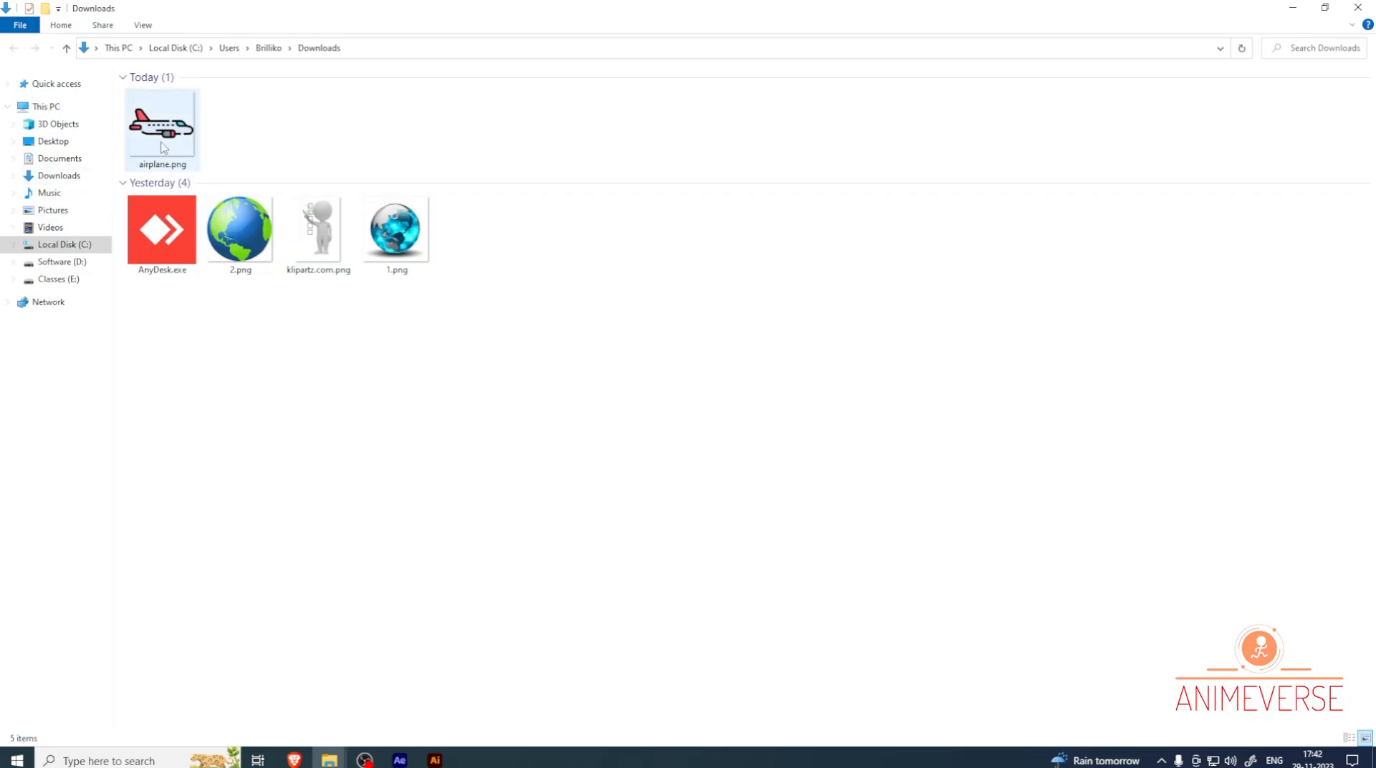
Import airplane.png from the Downloads folder into the After Effects project and move it into the PNGS folder
click(168, 147)
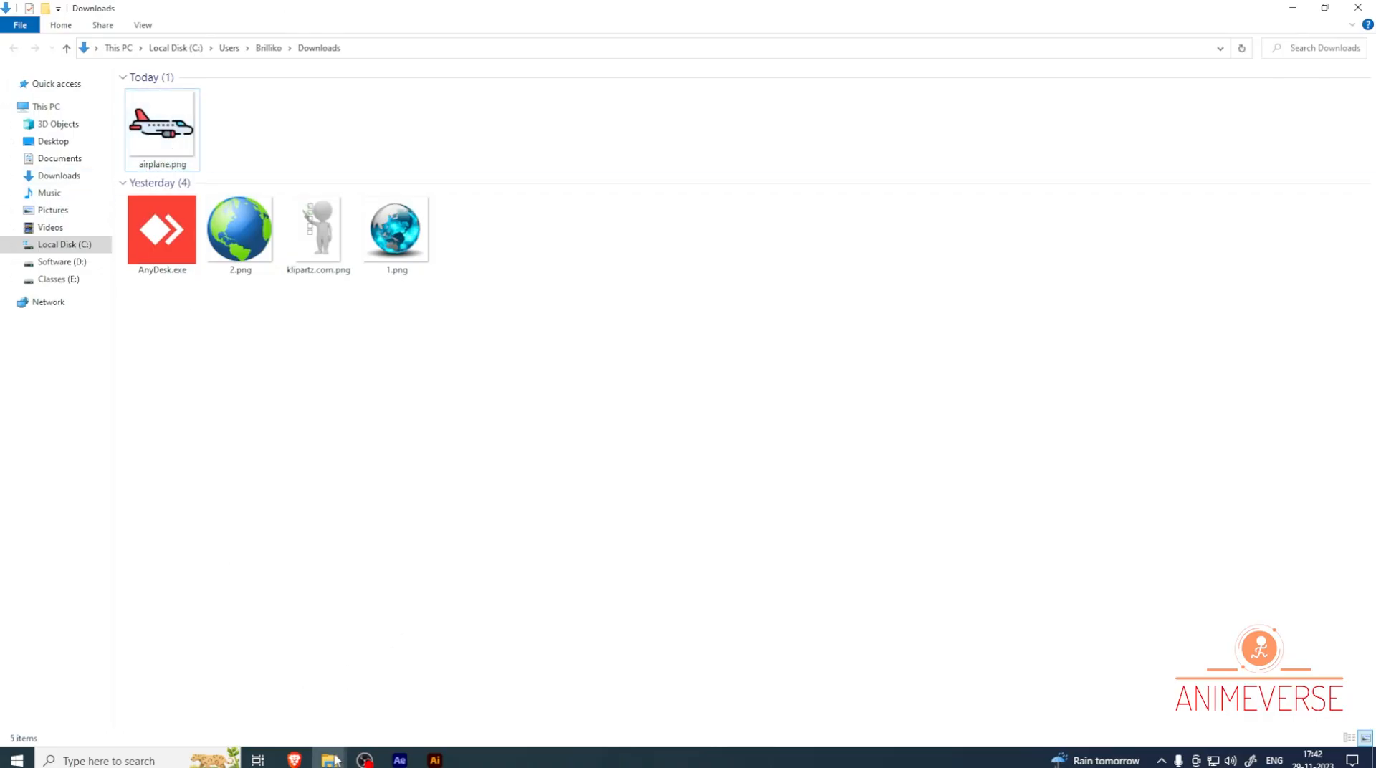
click(399, 760)
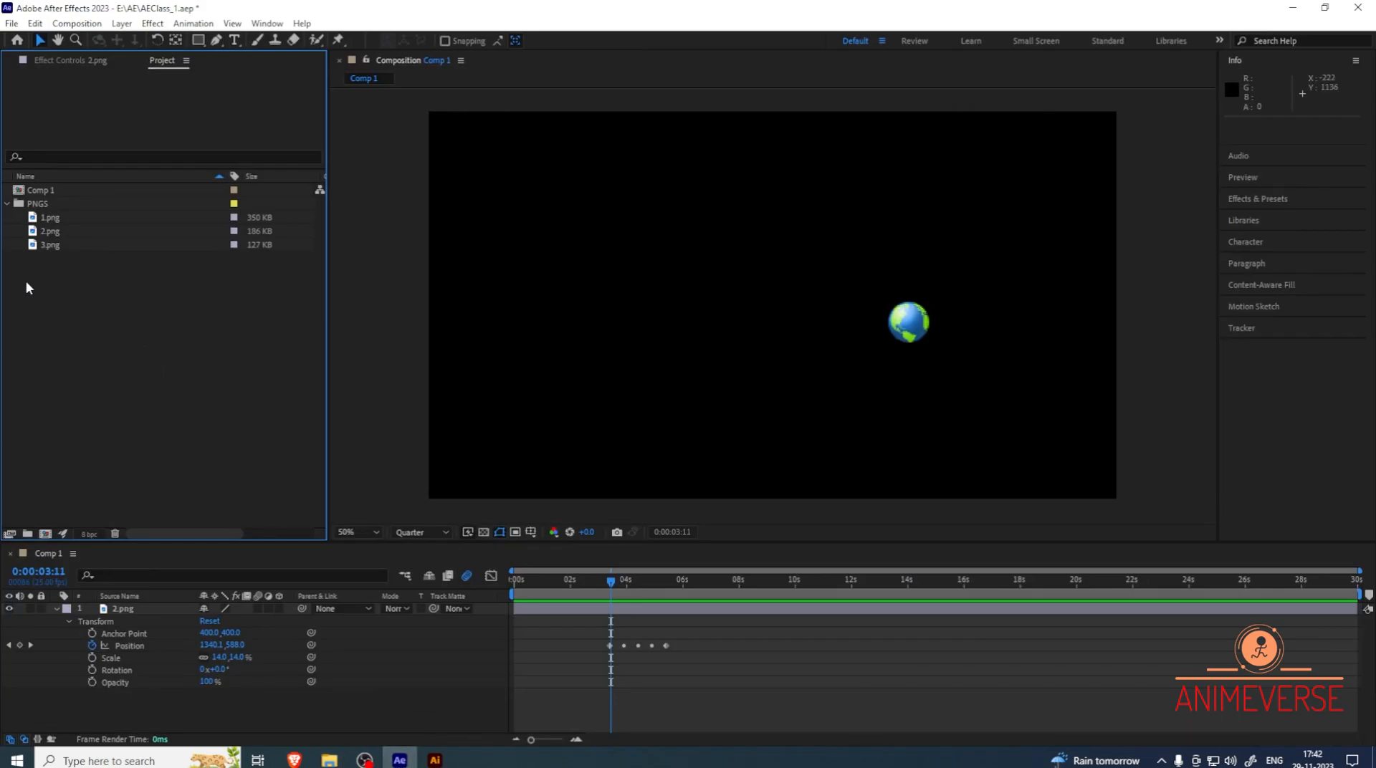
double_click(74, 297)
click(168, 169)
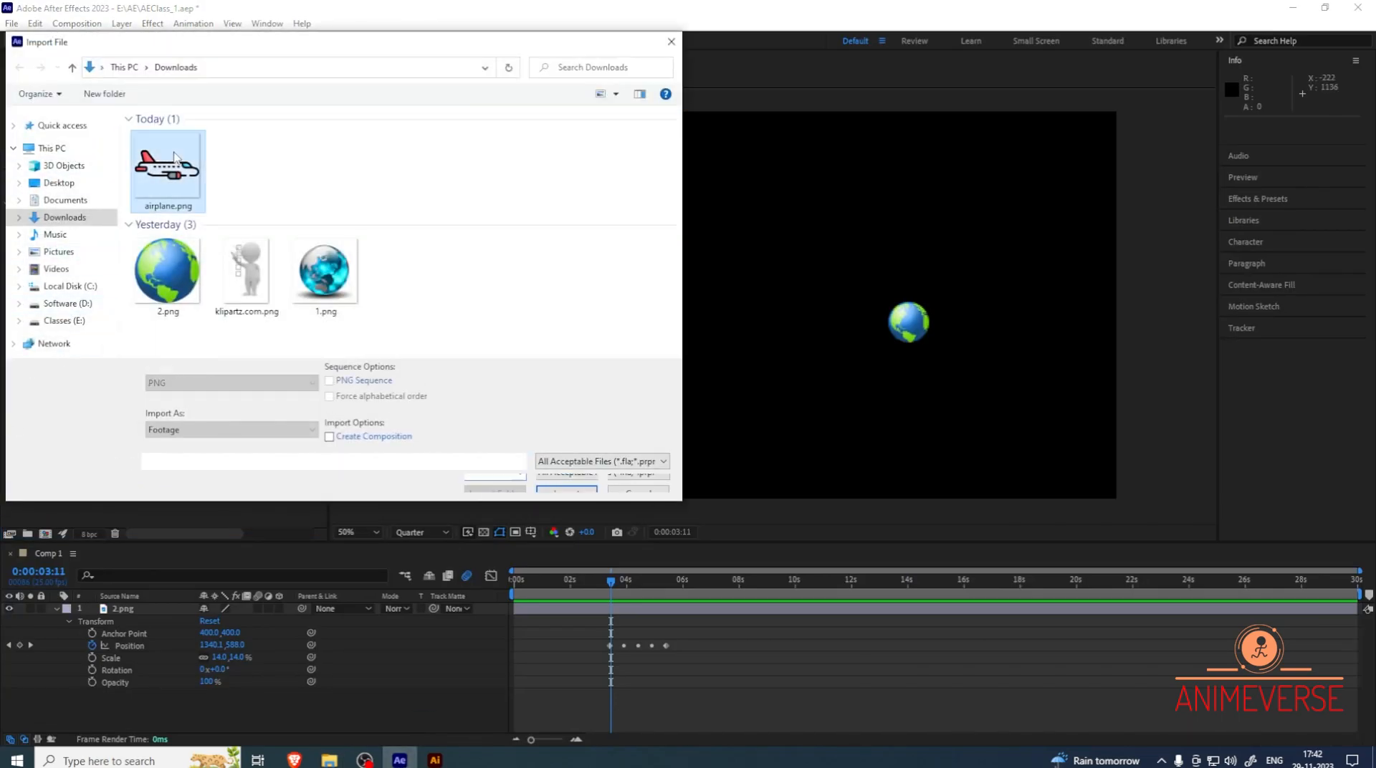
click(566, 482)
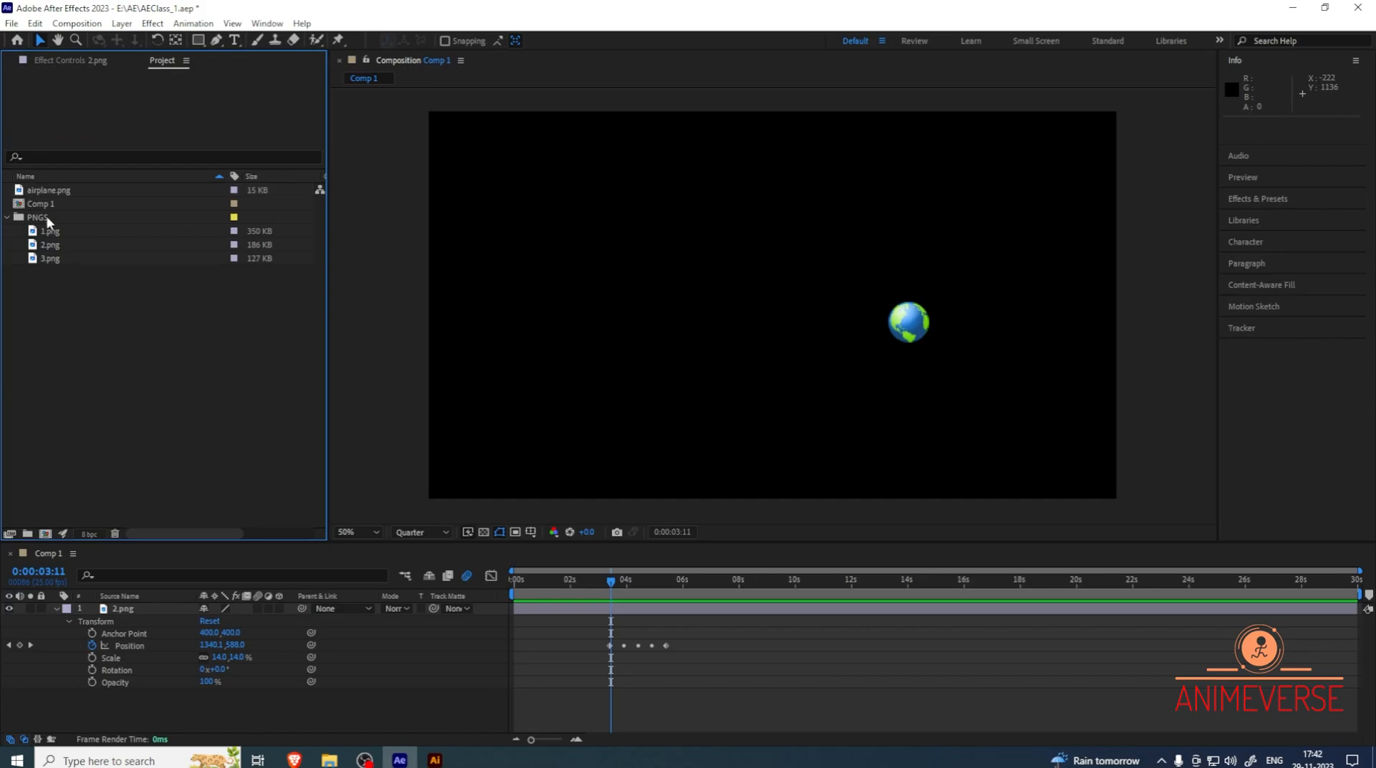
drag(46, 186, 36, 218)
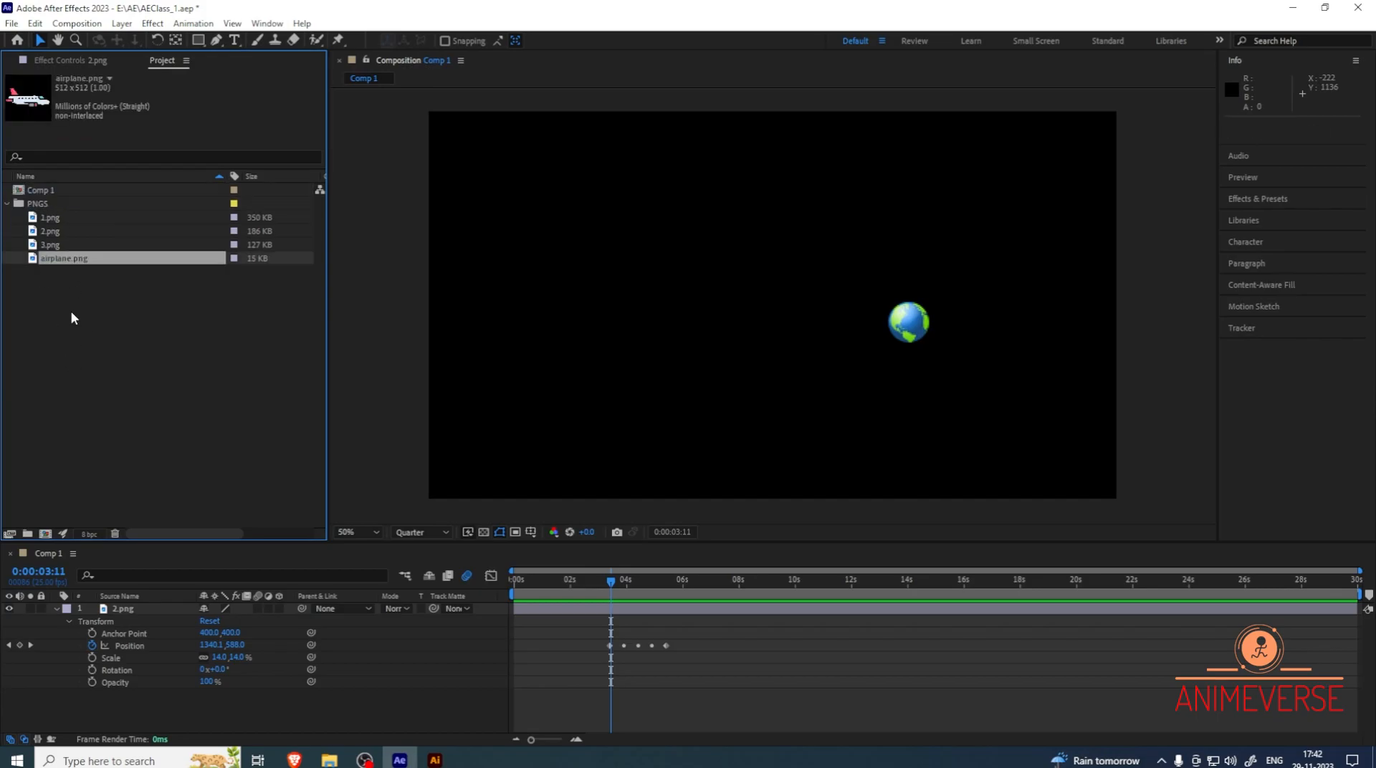
click(64, 303)
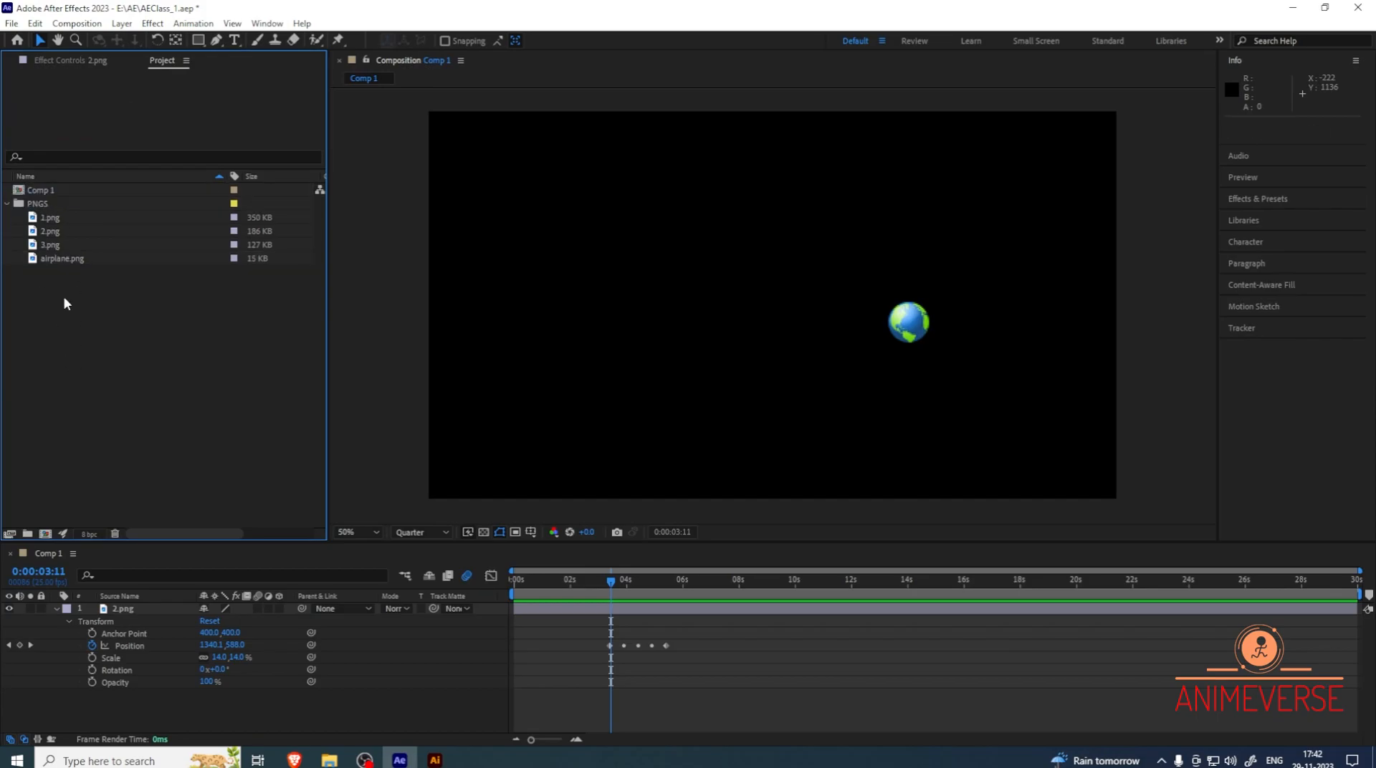
Delete the 2.png layer, add airplane.png to the Comp 1 timeline and reveal the new layer's Transform properties
click(137, 608)
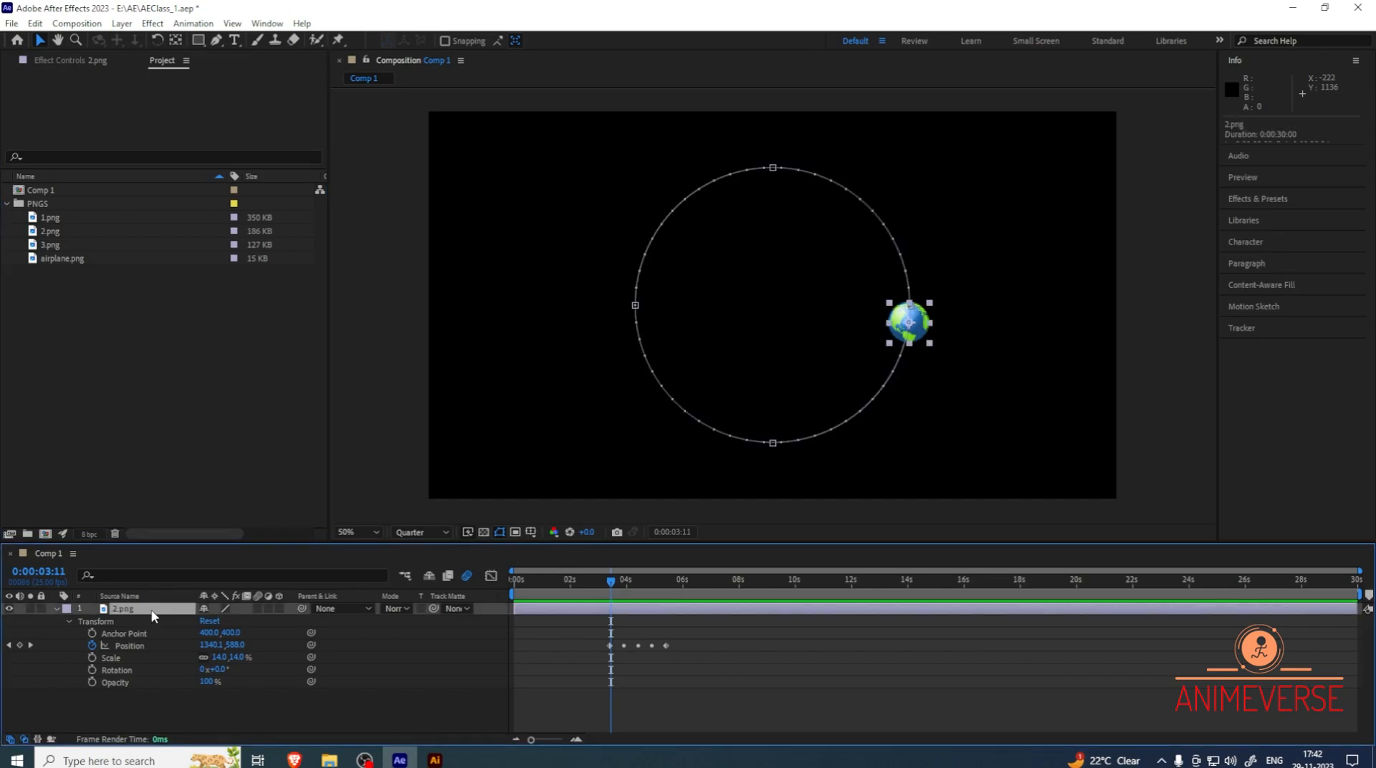
key(Delete)
drag(61, 259, 122, 631)
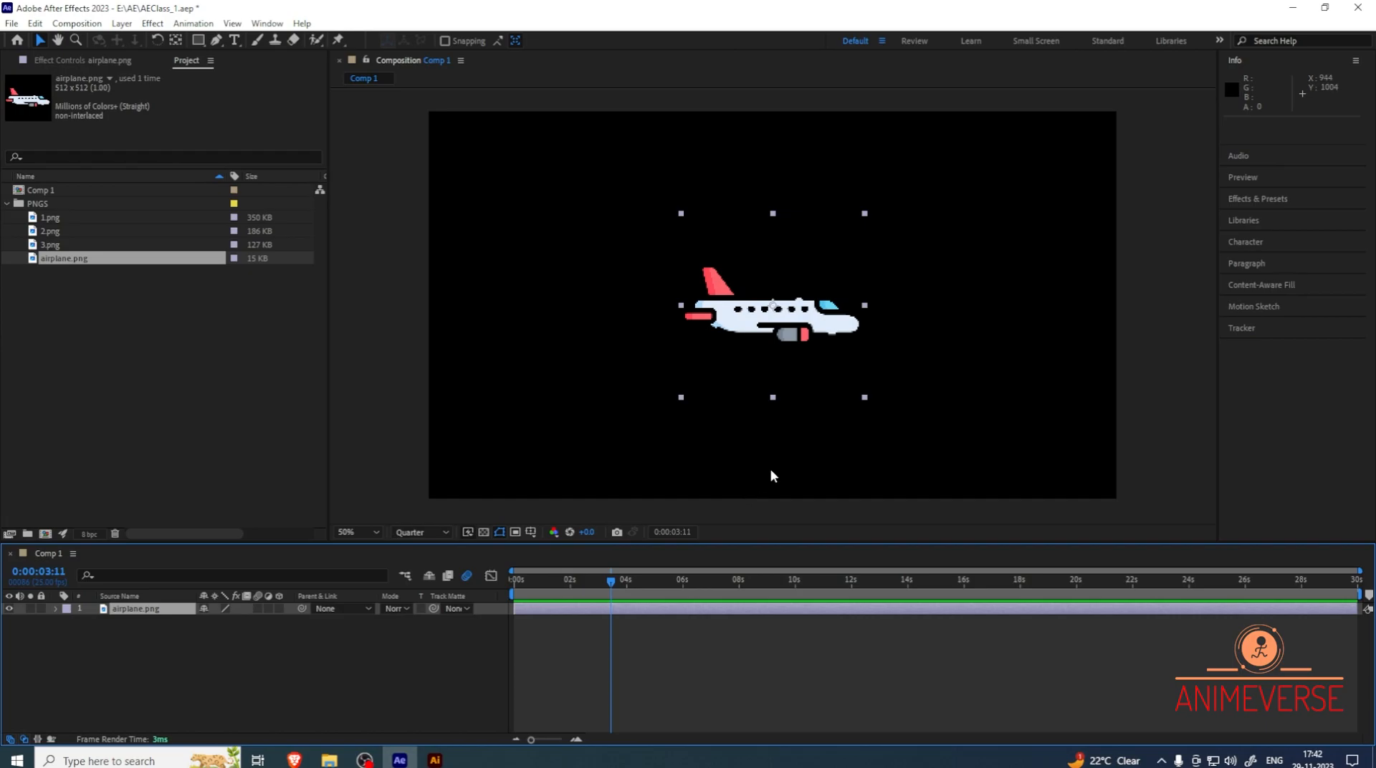
click(55, 608)
click(67, 621)
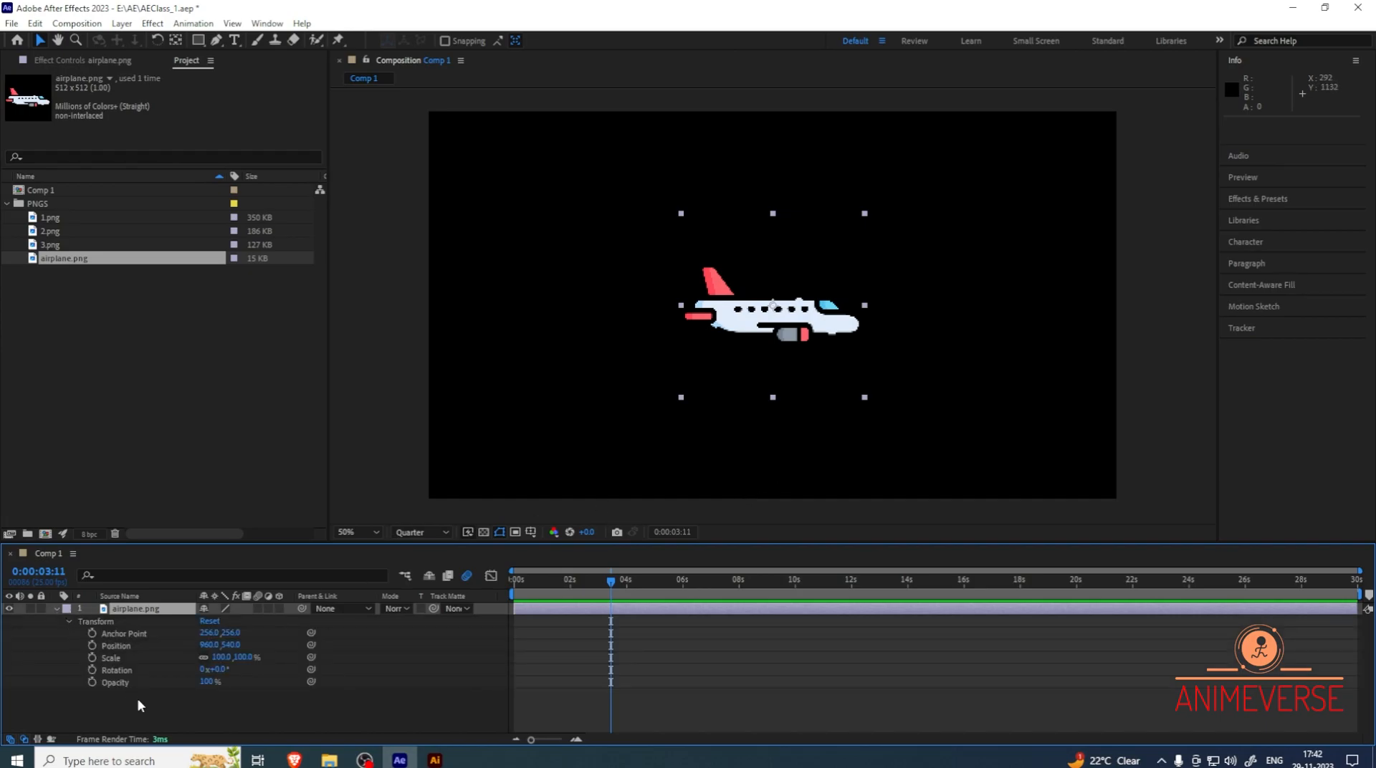
Scale the airplane.png layer to 42% and return the current time to the start of the composition
drag(223, 657, 180, 657)
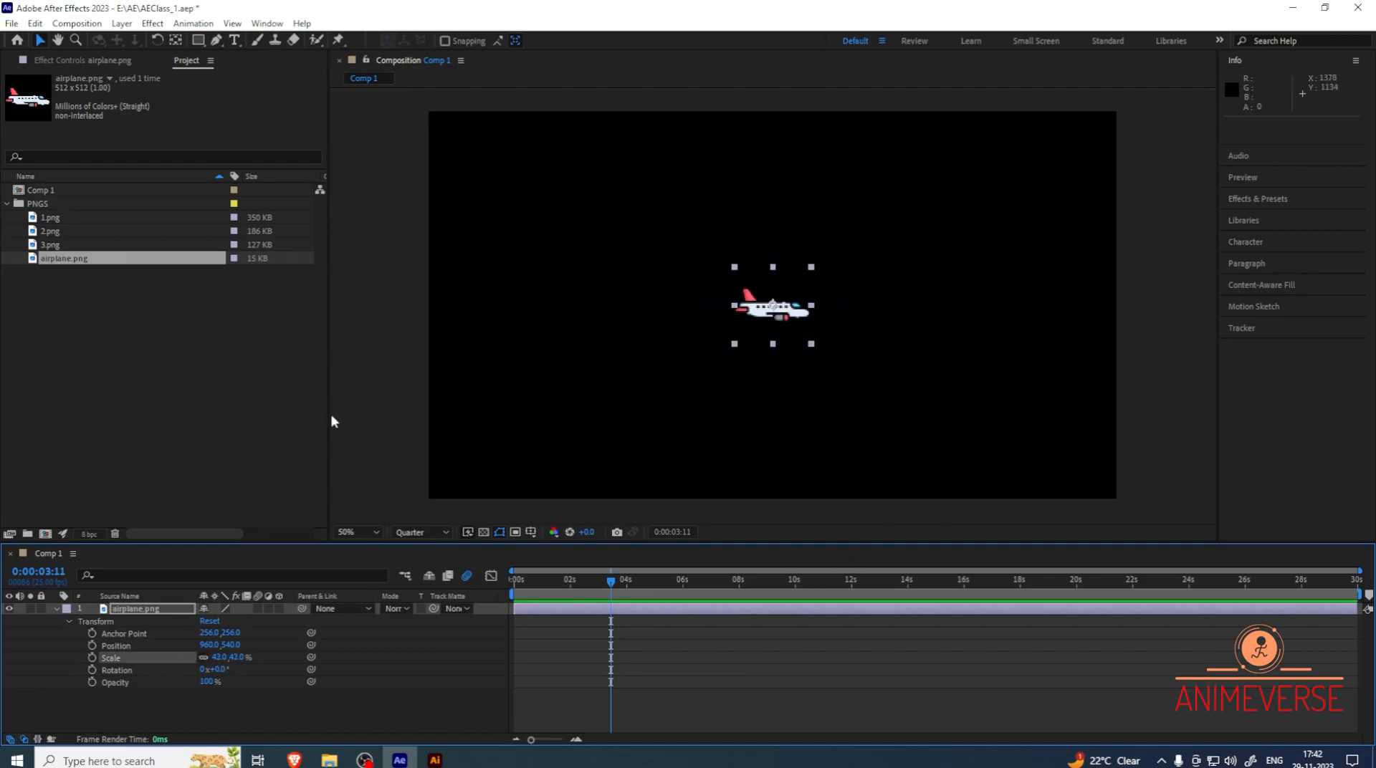
click(280, 717)
drag(622, 572, 500, 584)
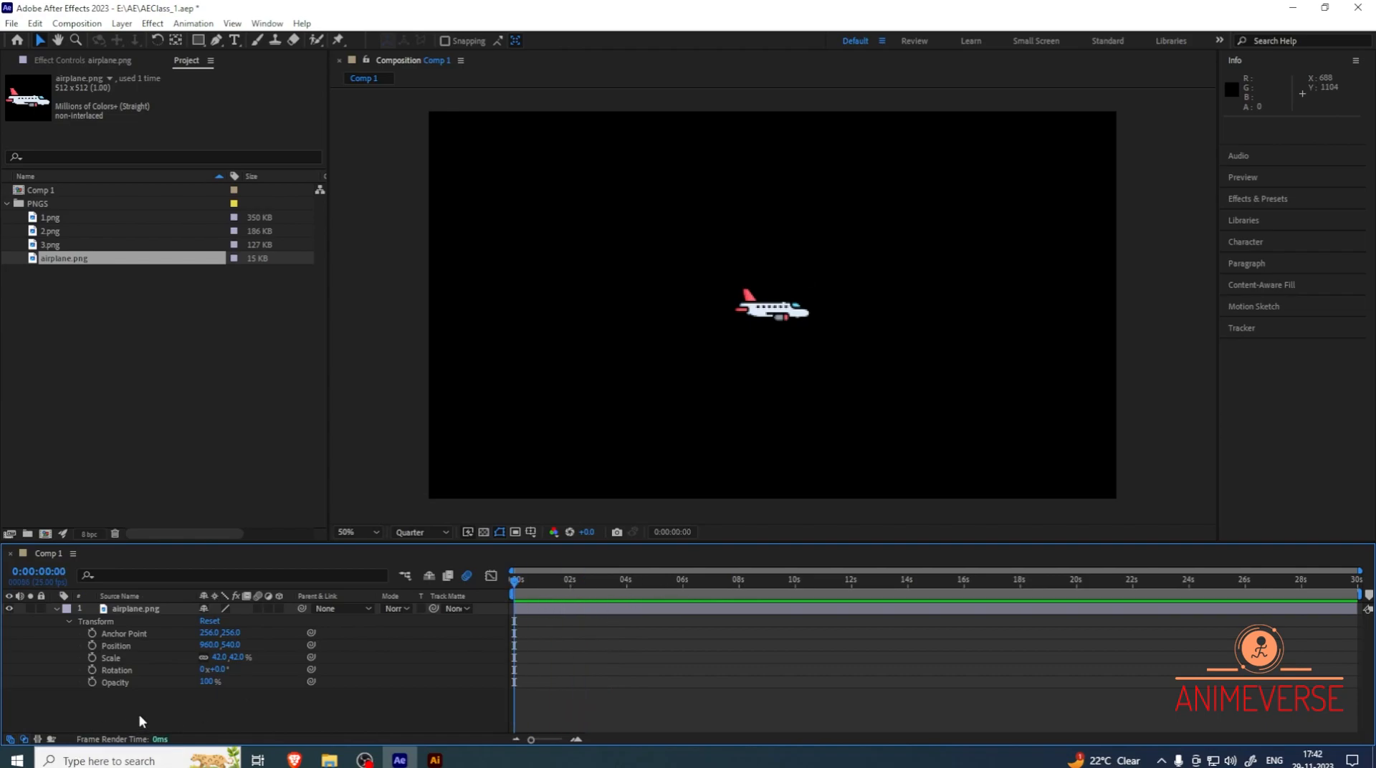
Copy the circle in Illustrator and paste it into the airplane.png layer's Position property in After Effects
click(137, 610)
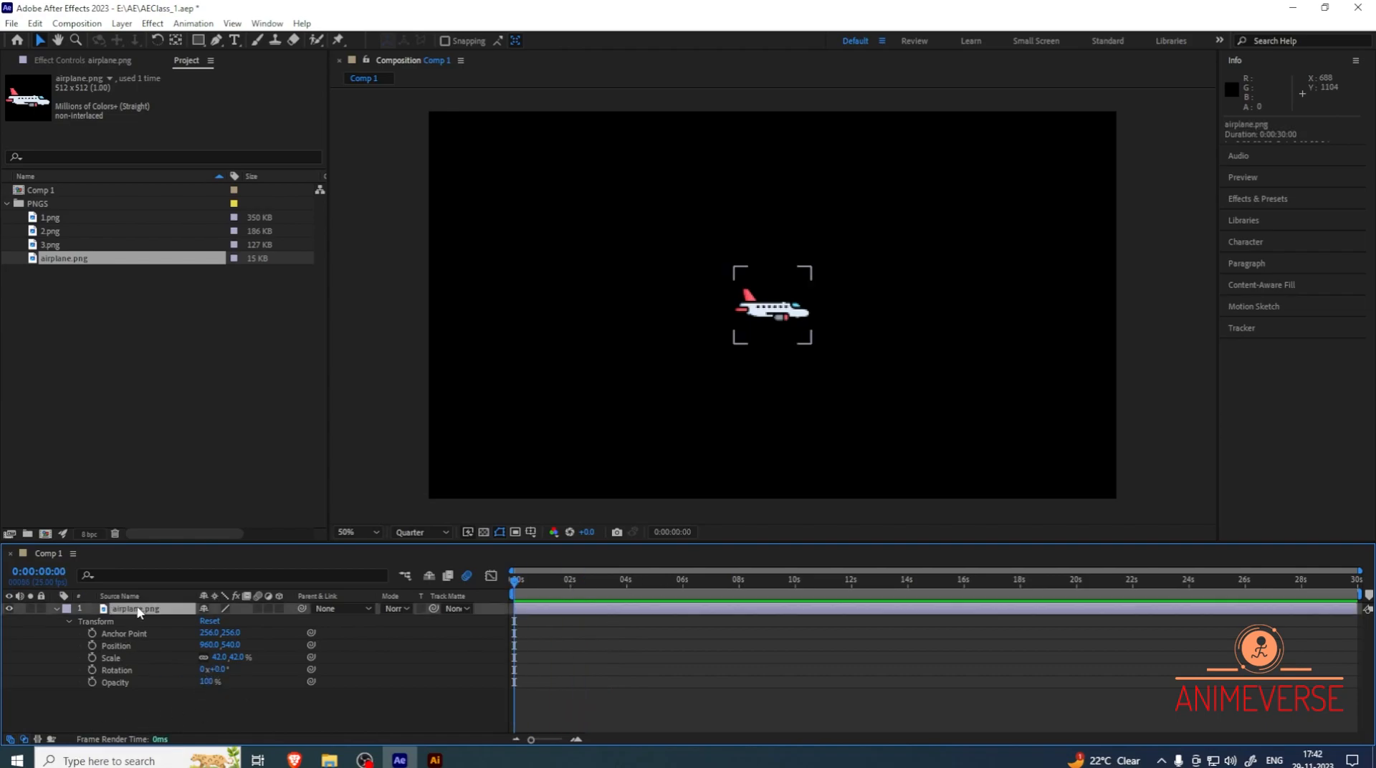
click(435, 760)
click(385, 346)
drag(393, 233, 724, 500)
key(a)
key(v)
click(400, 760)
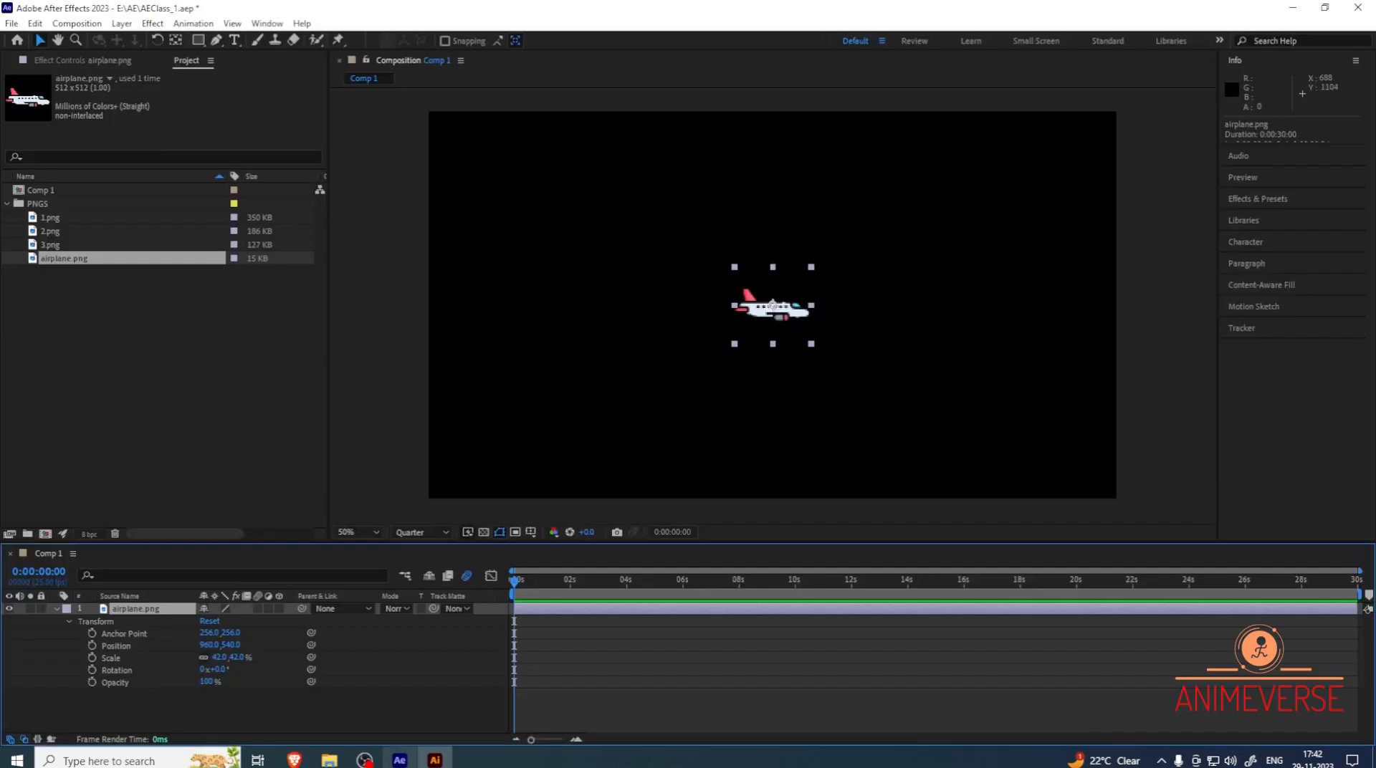
click(115, 647)
key(ctrl+v)
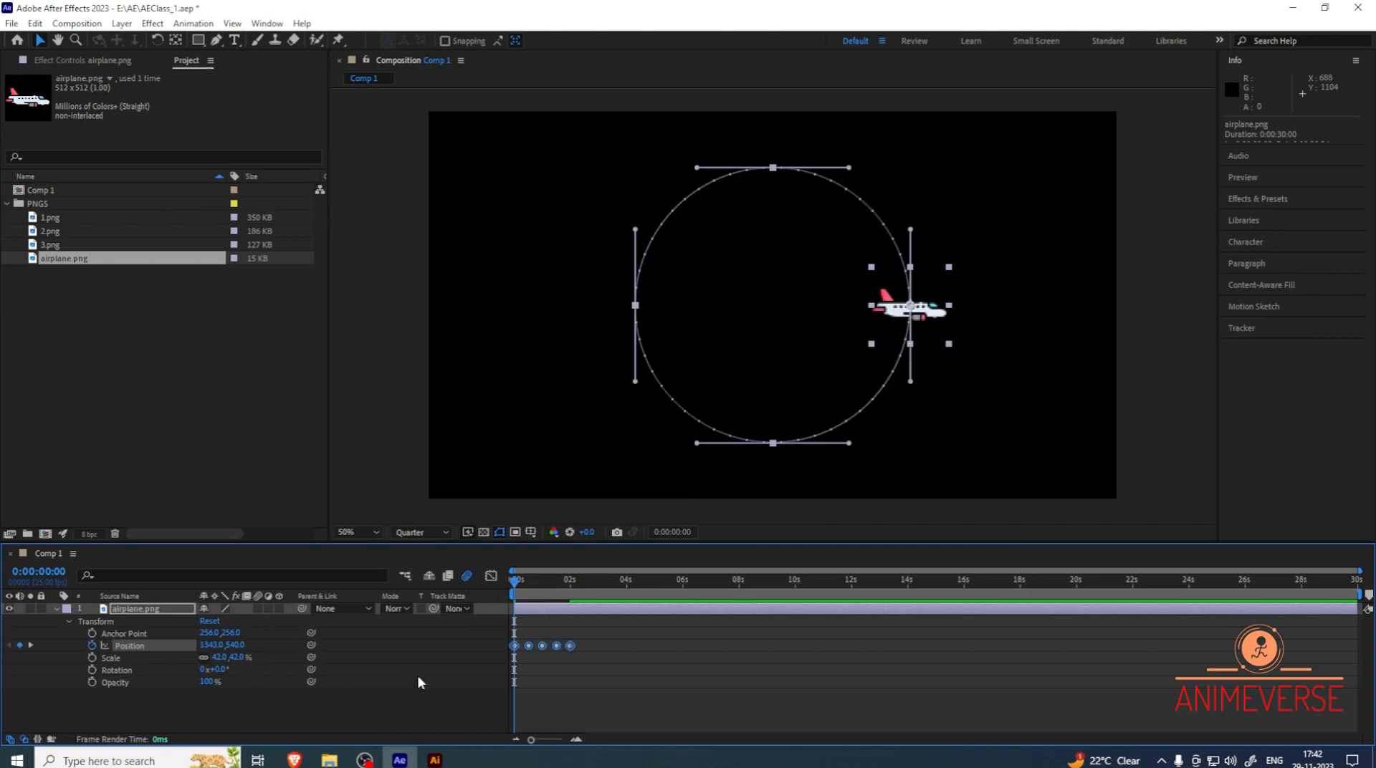
Rotate the airplane.png layer to 88° at the start of the composition
click(526, 590)
drag(526, 590, 493, 599)
drag(213, 674, 306, 695)
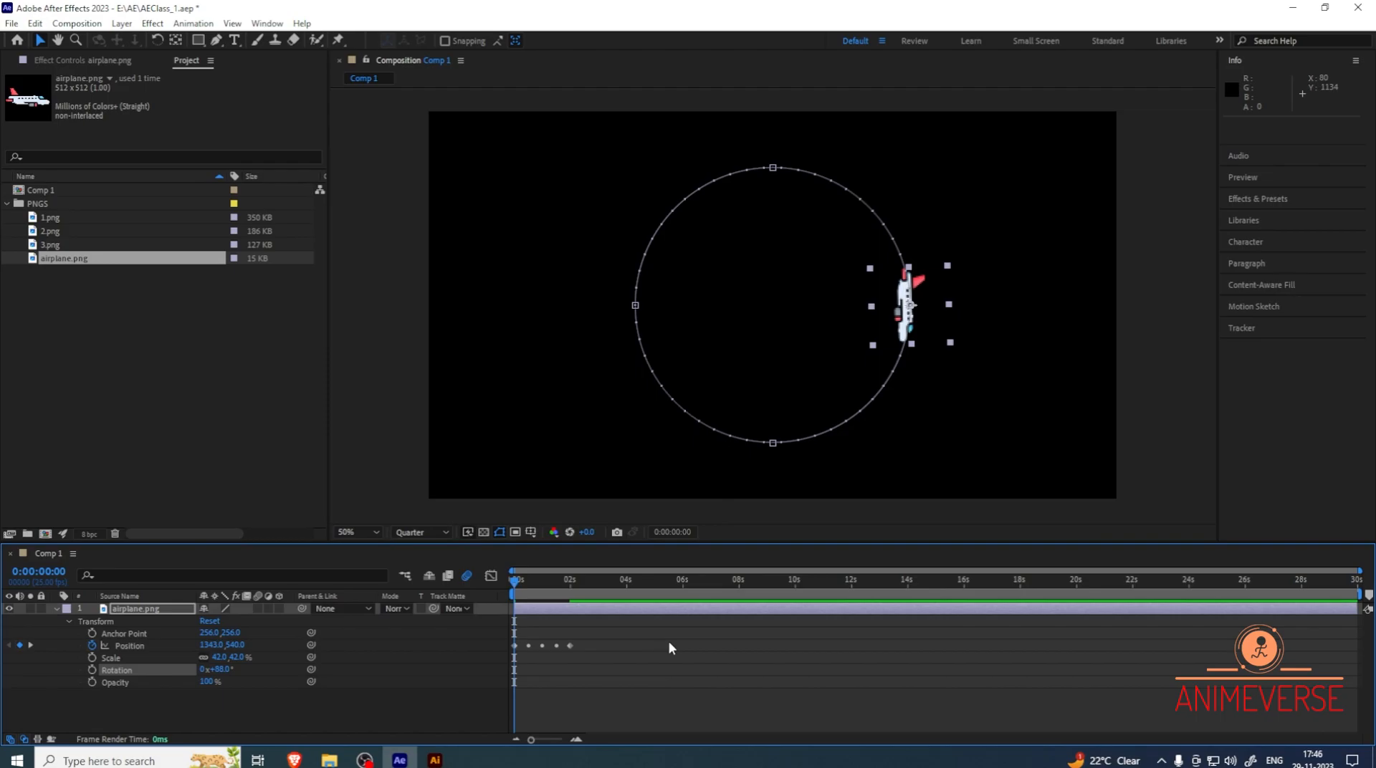
Preview the airplane's motion around the circle and return the current time to the start
key(space)
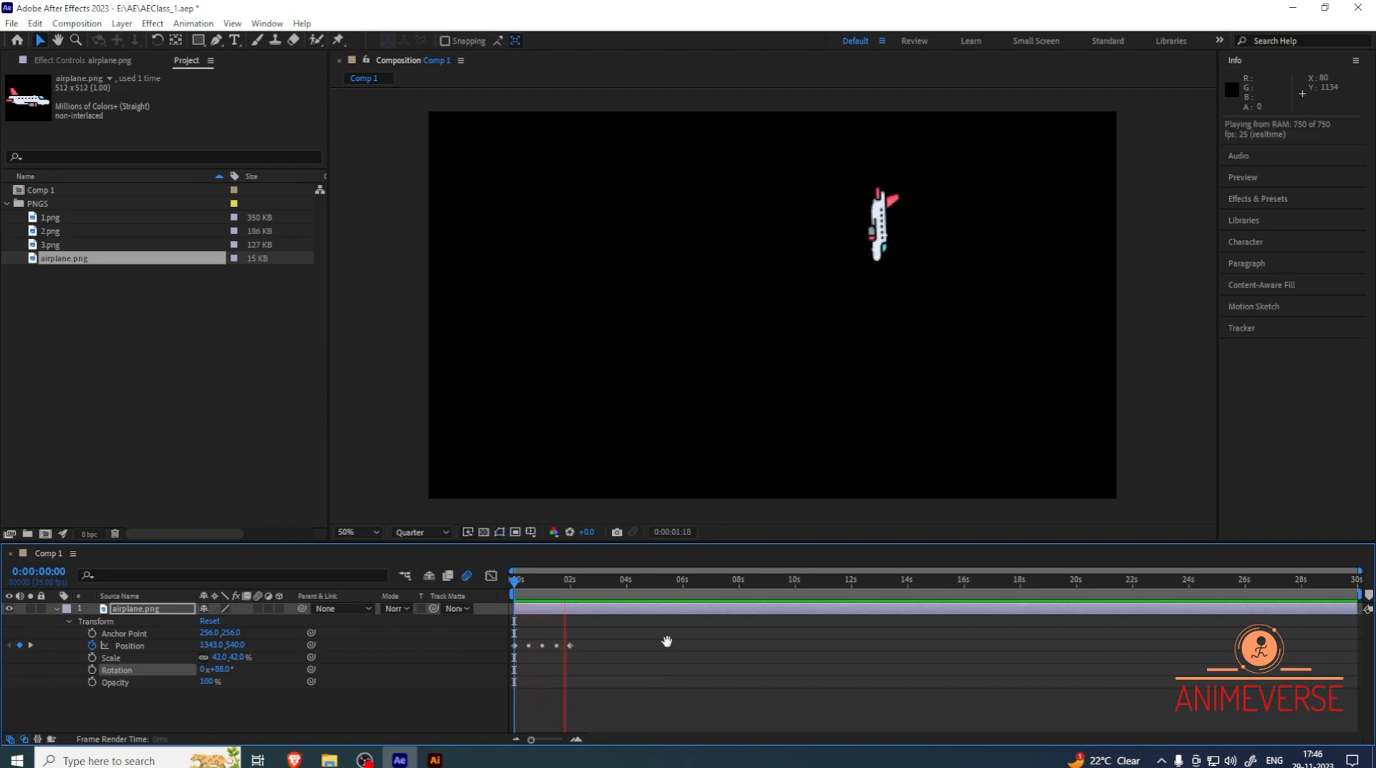
key(space)
drag(566, 580, 466, 588)
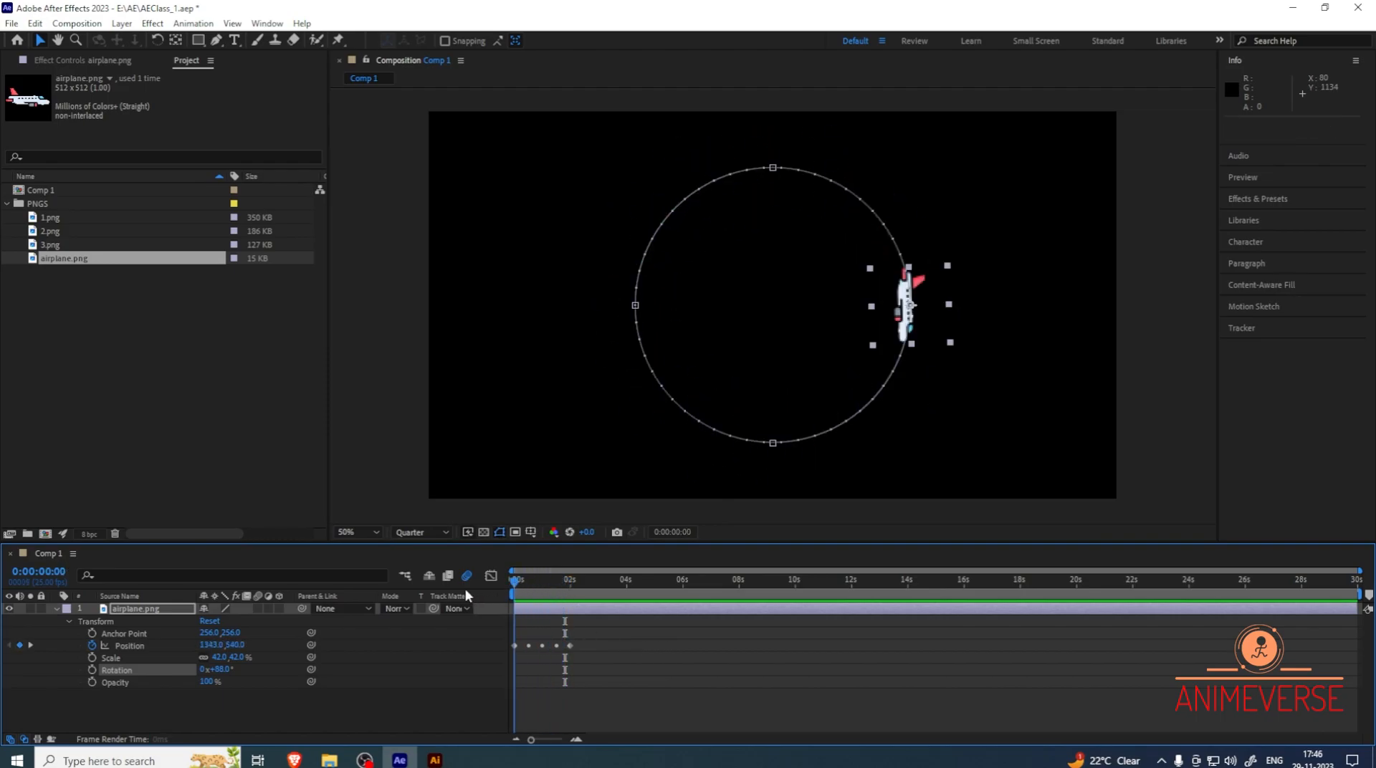
Set the airplane.png layer's Auto-Orientation to Orient Along Path
click(147, 611)
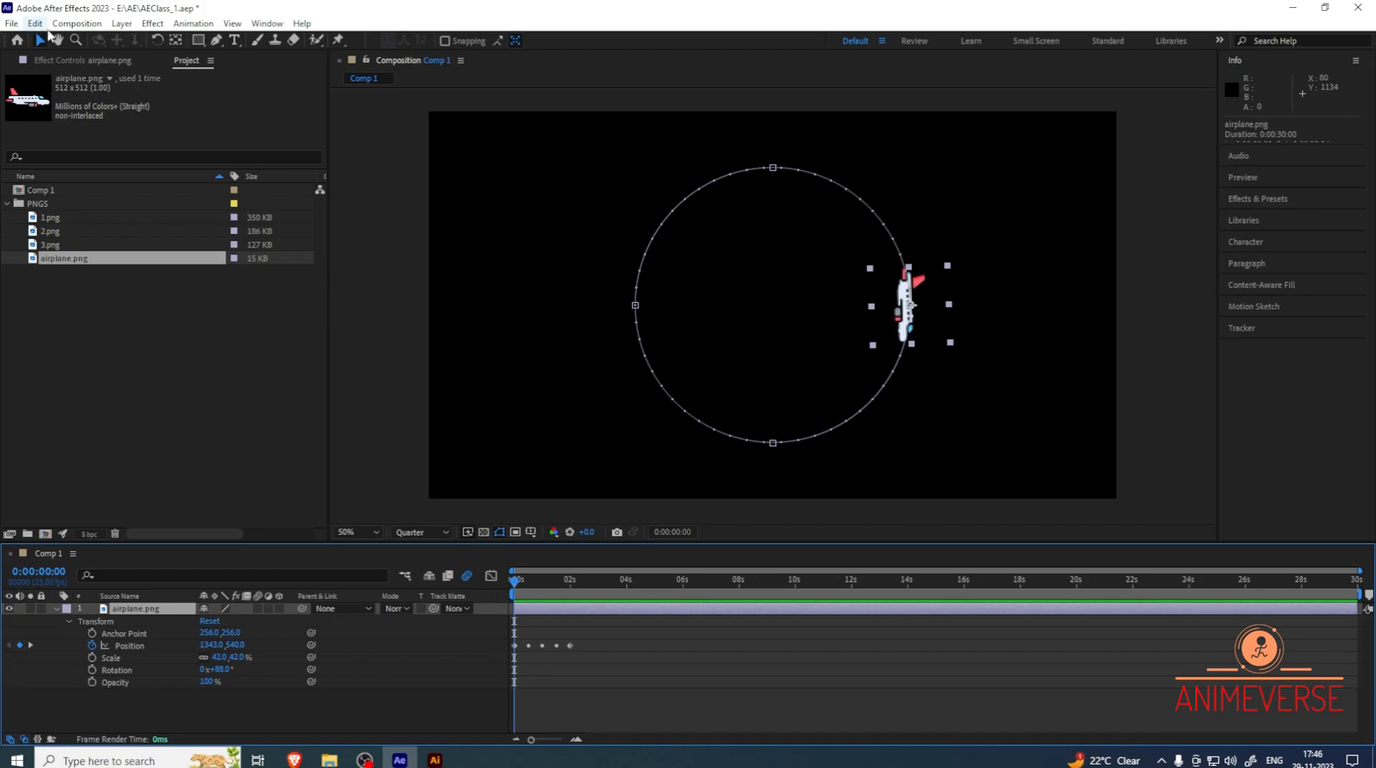
click(122, 24)
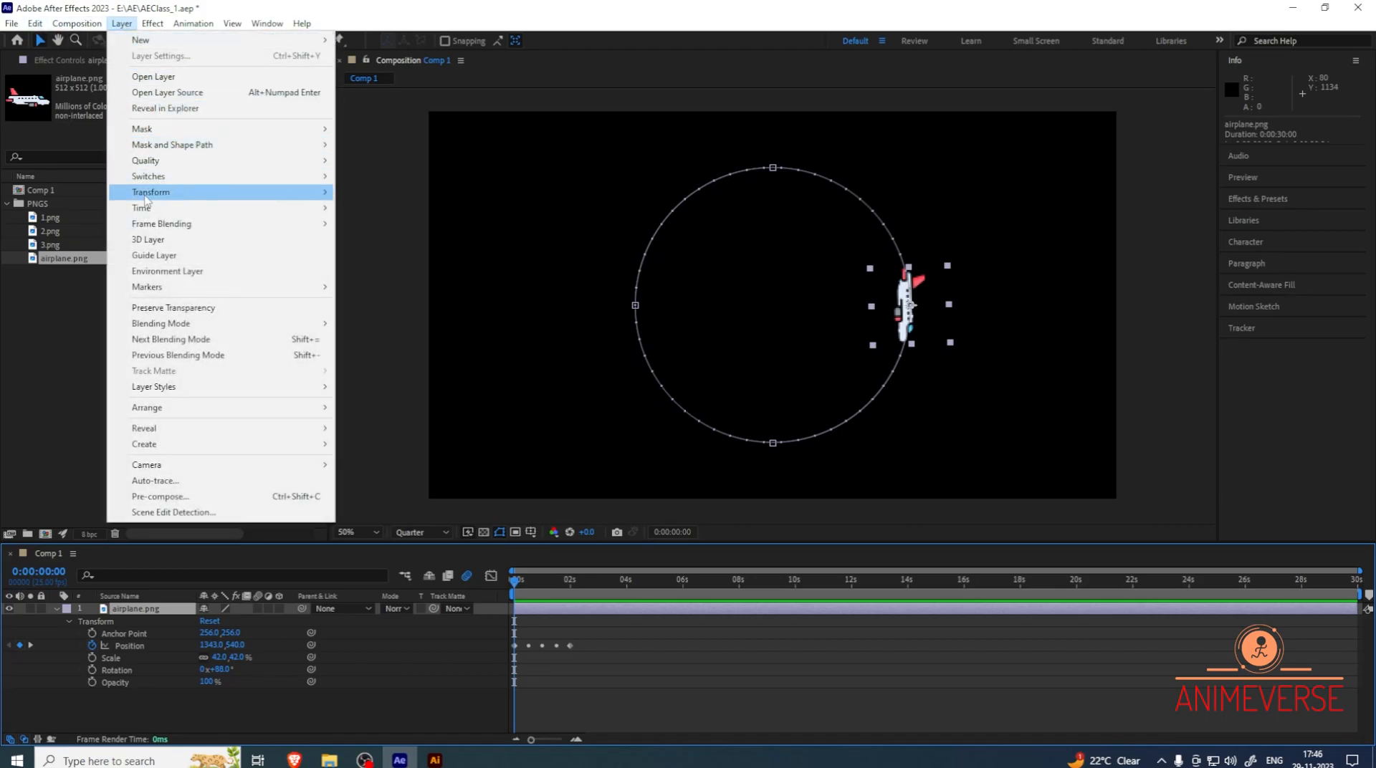
mouse_move(150, 202)
mouse_move(264, 194)
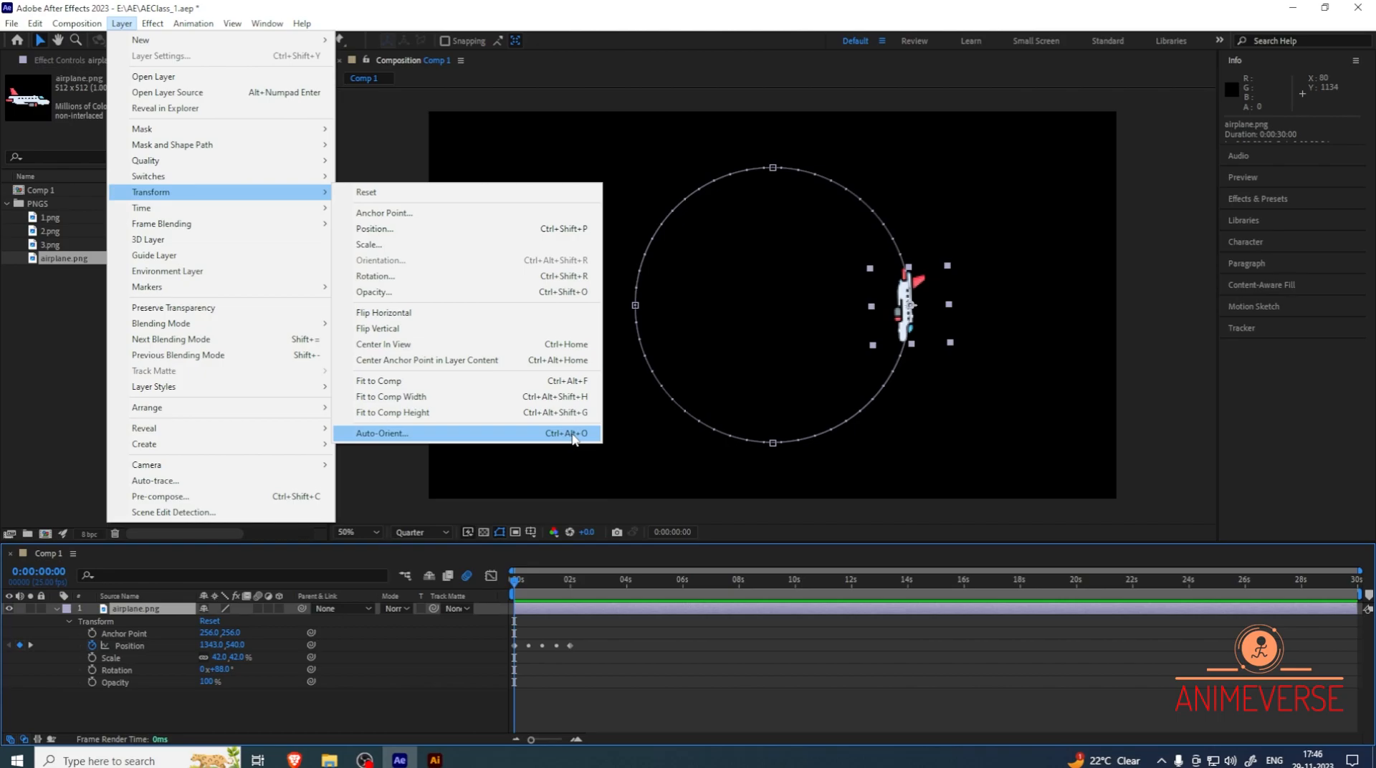
click(380, 433)
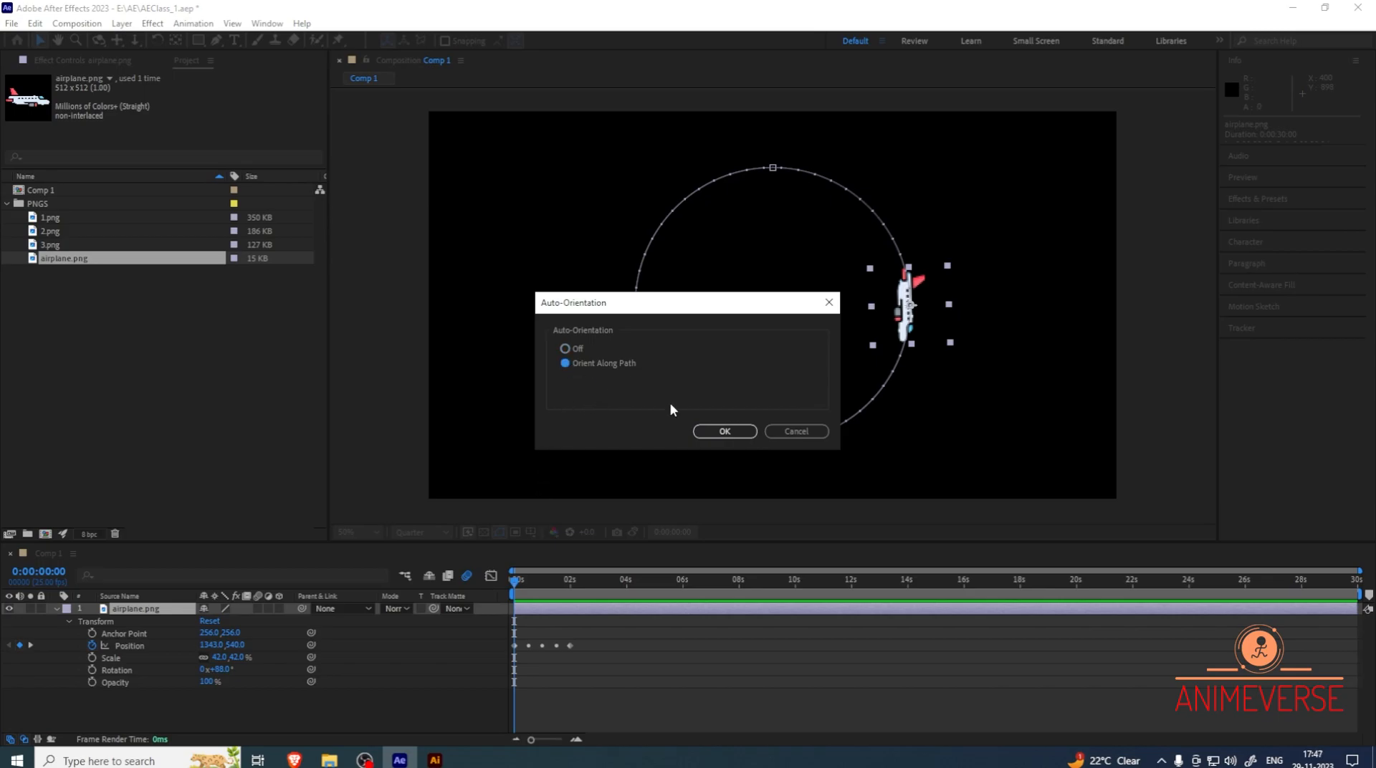
click(724, 431)
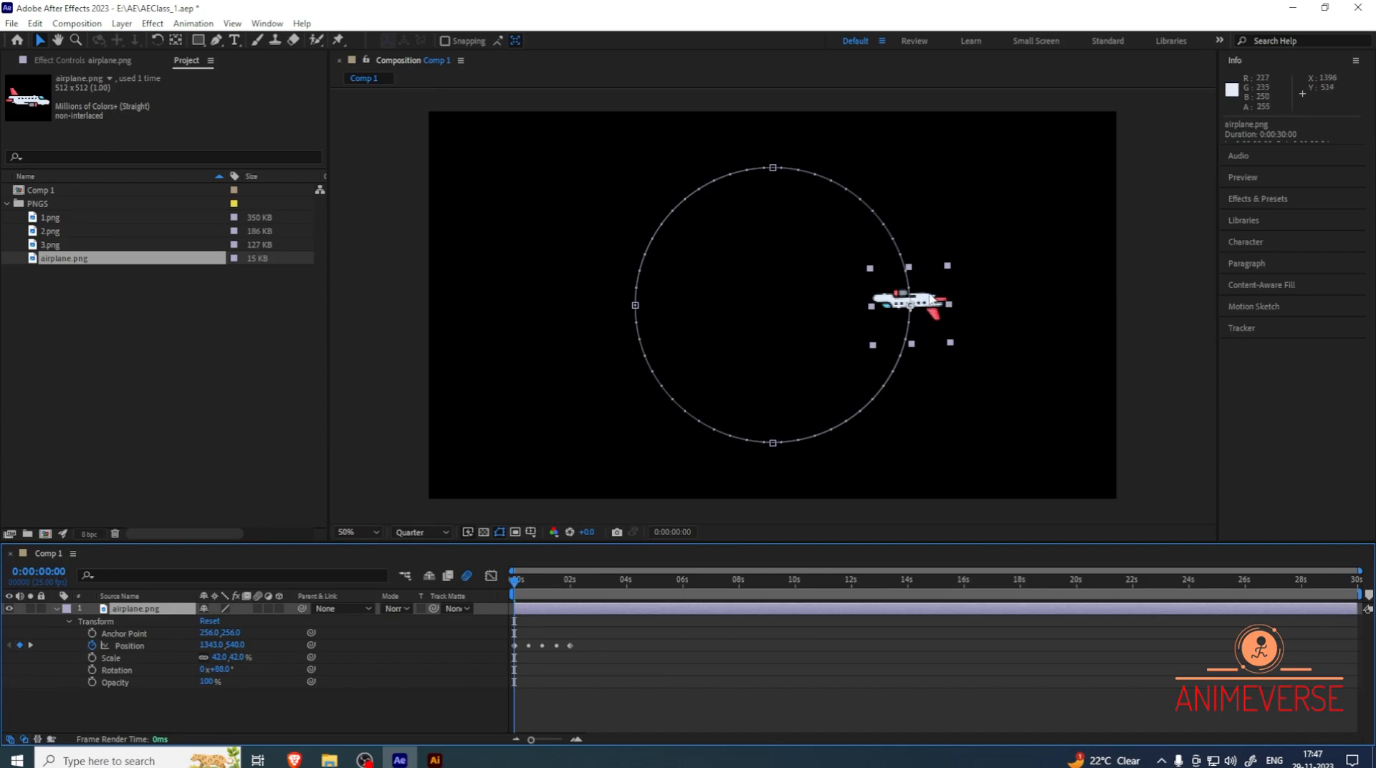
Set the airplane.png layer's Rotation to -2° at the start of the composition and preview its motion around the circle
drag(224, 670, 162, 672)
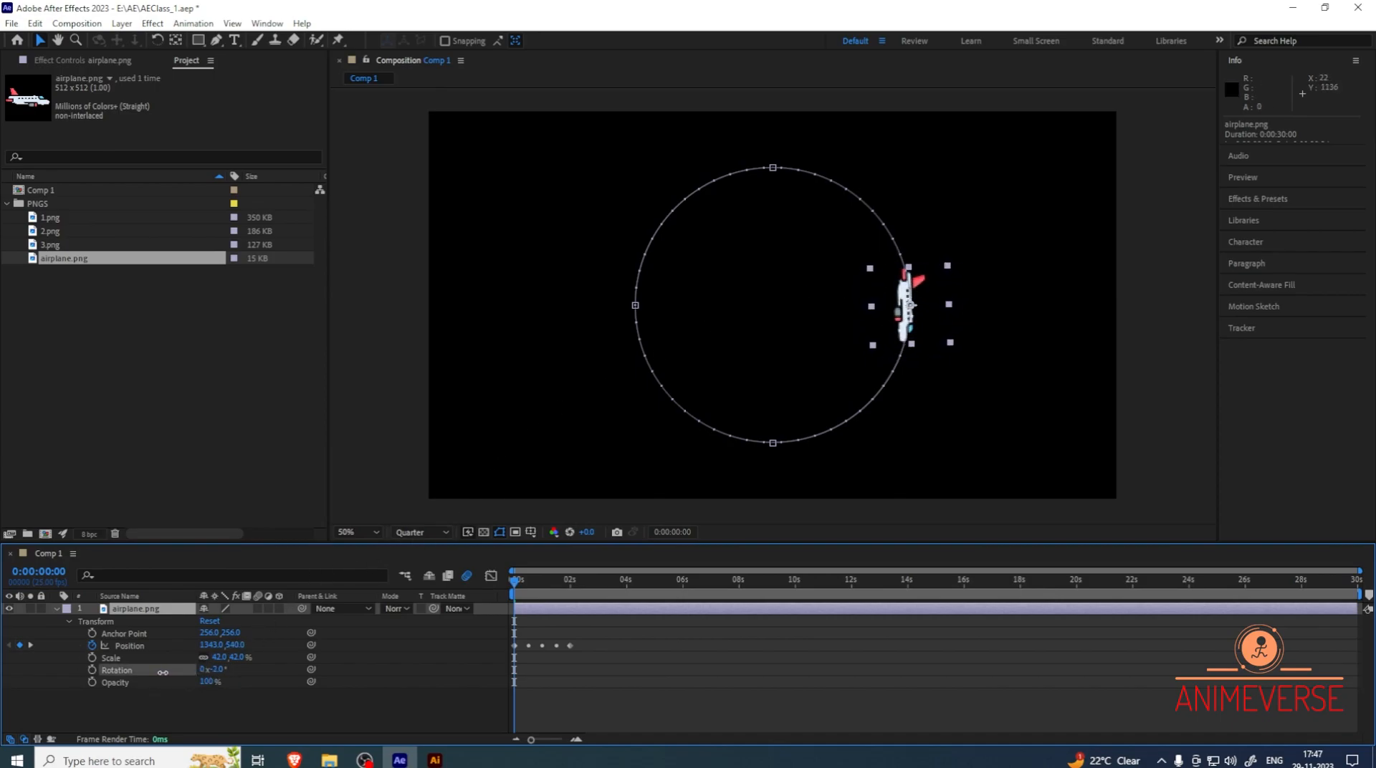
click(162, 673)
key(space)
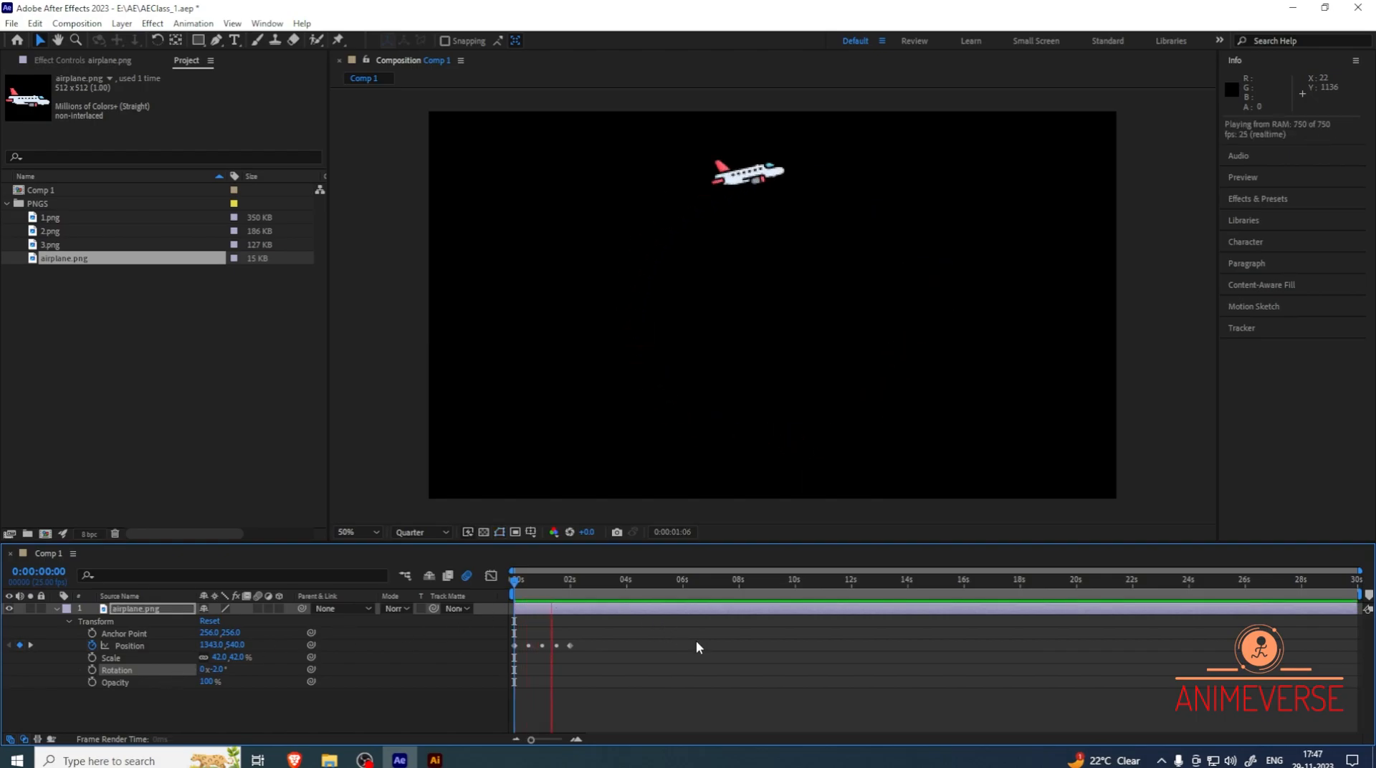
drag(580, 584, 508, 604)
Copy the five circle Position keyframes and paste them at 0:00:02:00 and 0:00:04:00 to repeat the airplane's lap
drag(604, 625, 484, 676)
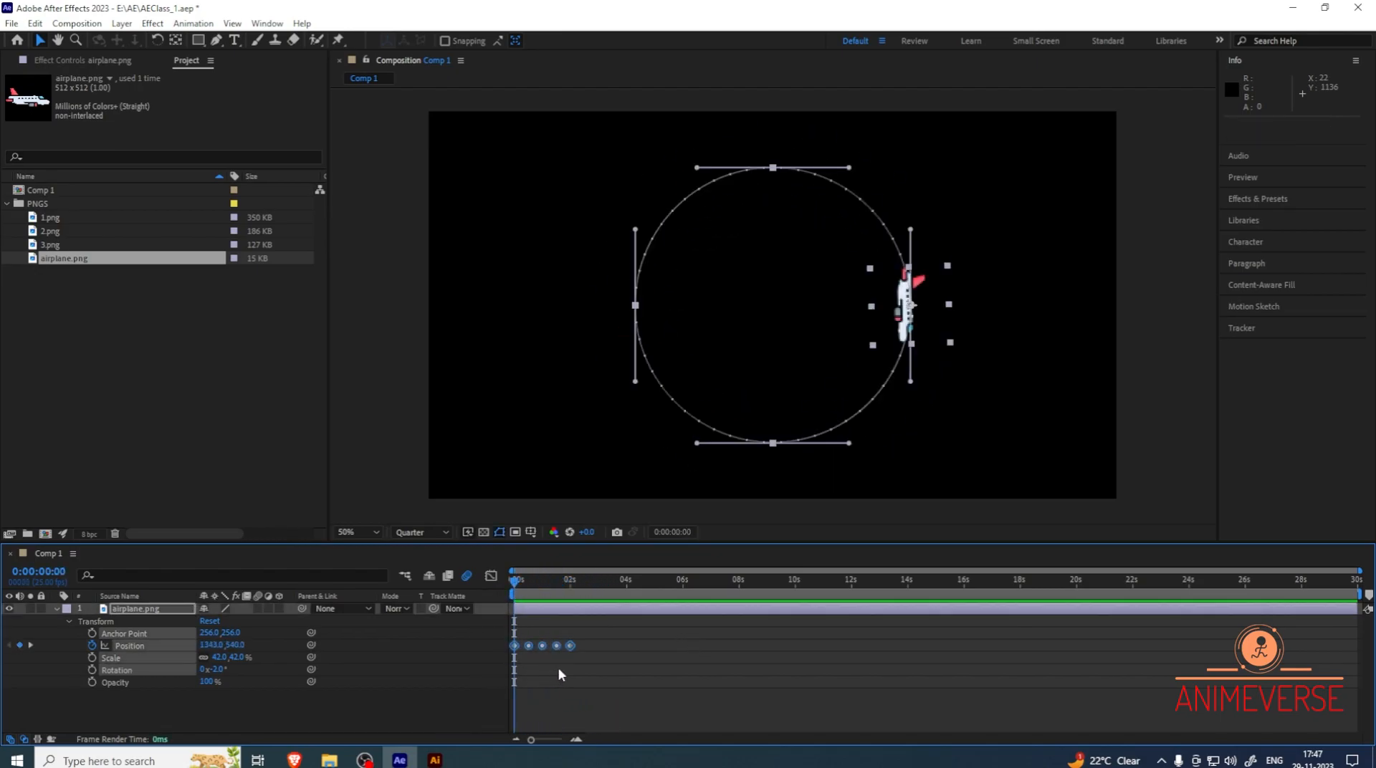
key(ctrl+c)
drag(519, 593, 574, 599)
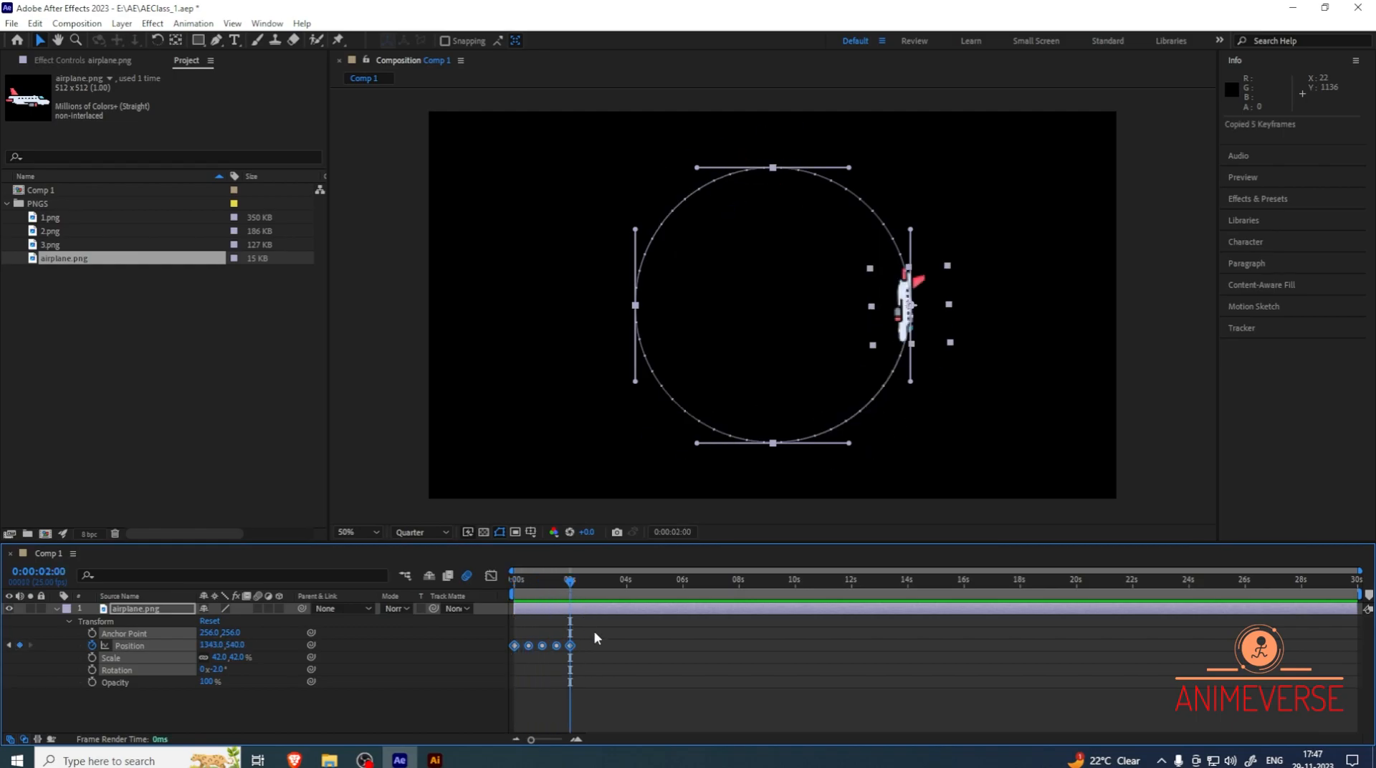
key(ctrl+v)
drag(572, 581, 628, 602)
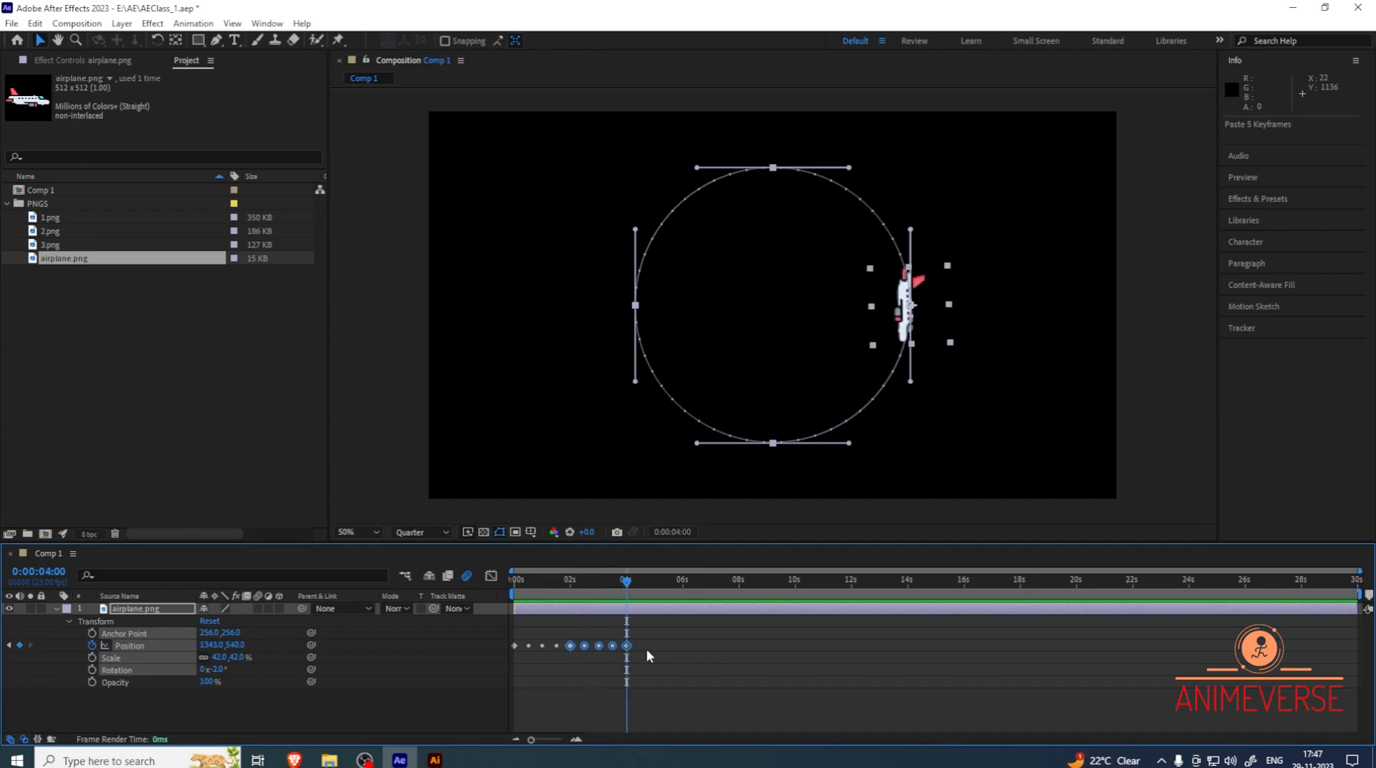
key(ctrl+v)
Preview the airplane's repeated laps around the circle from the start of the composition
key(Home)
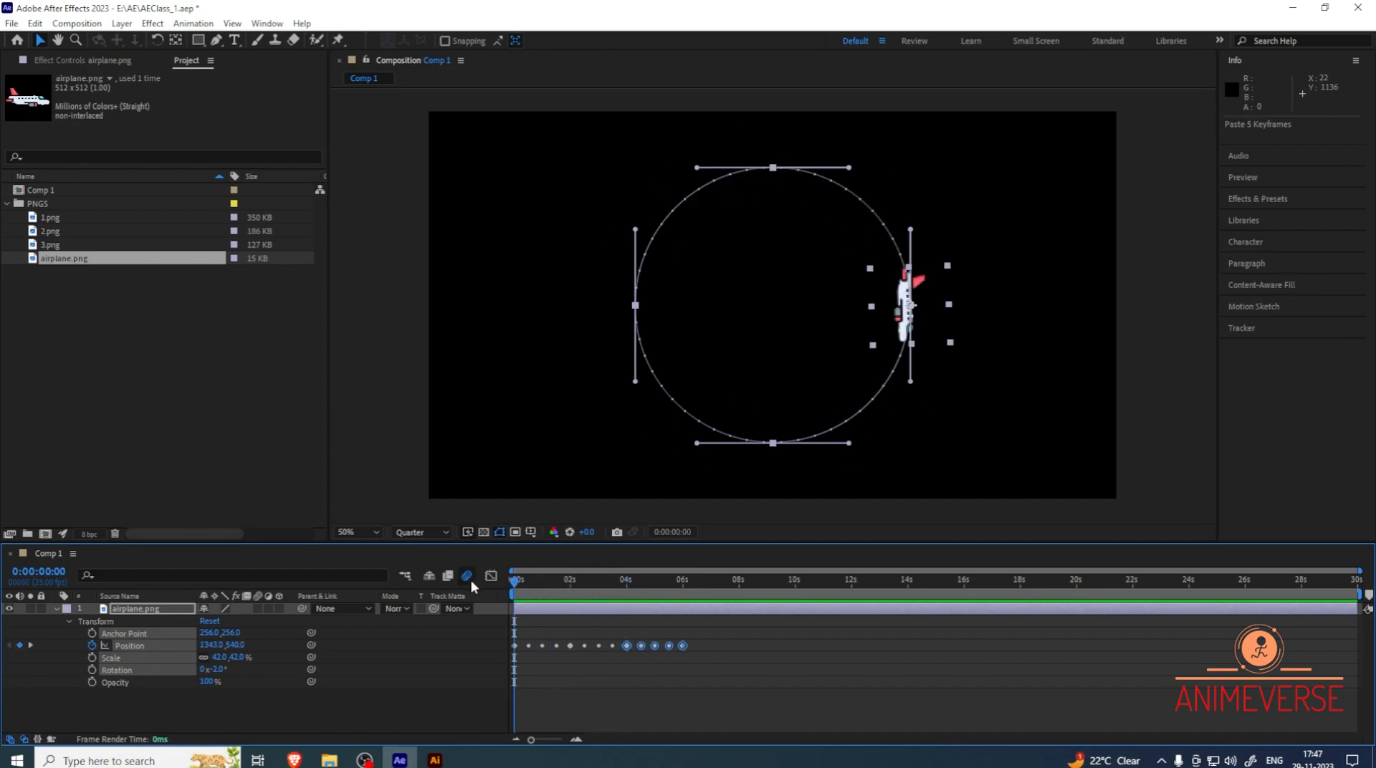
key(space)
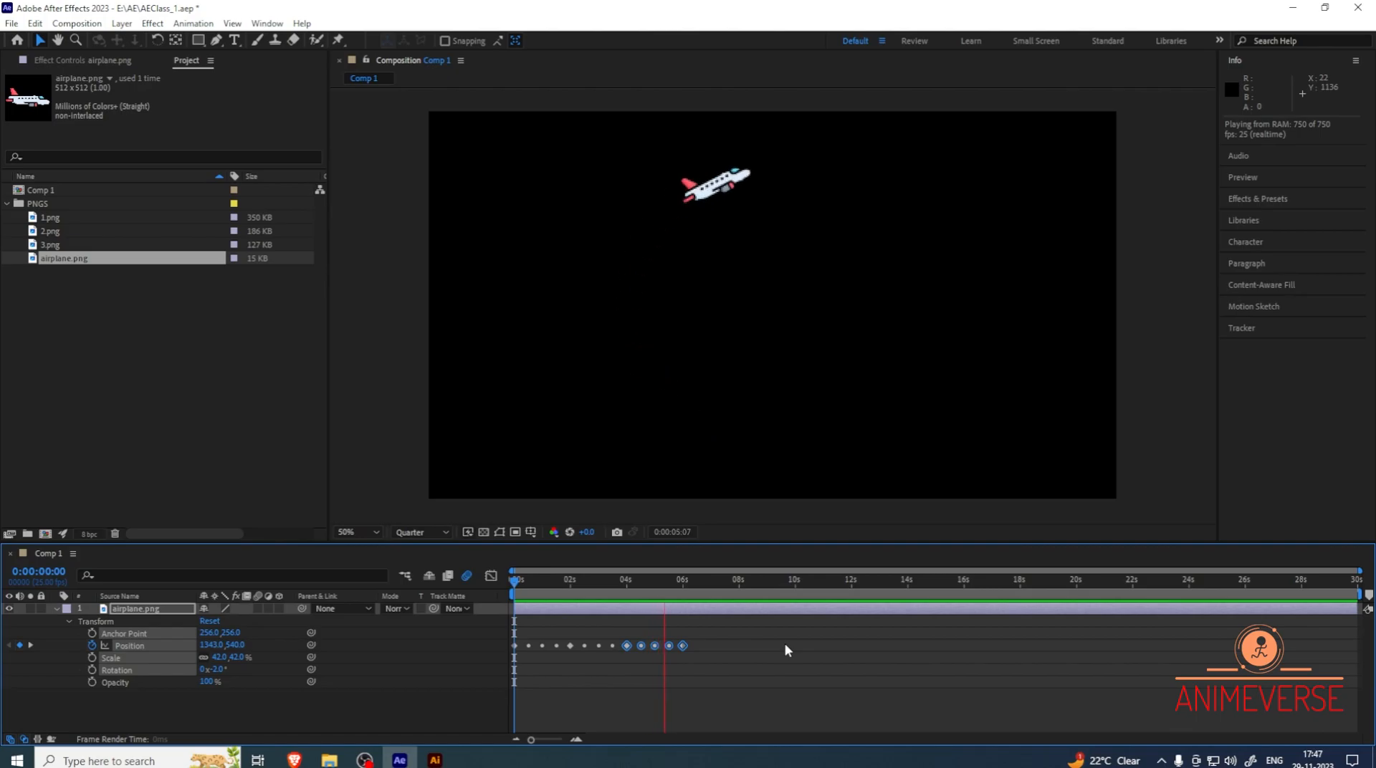
drag(690, 590, 614, 629)
Switch to Illustrator, delete the circle and draw a closed wavy path across most of the artboard with the Pen tool
click(434, 760)
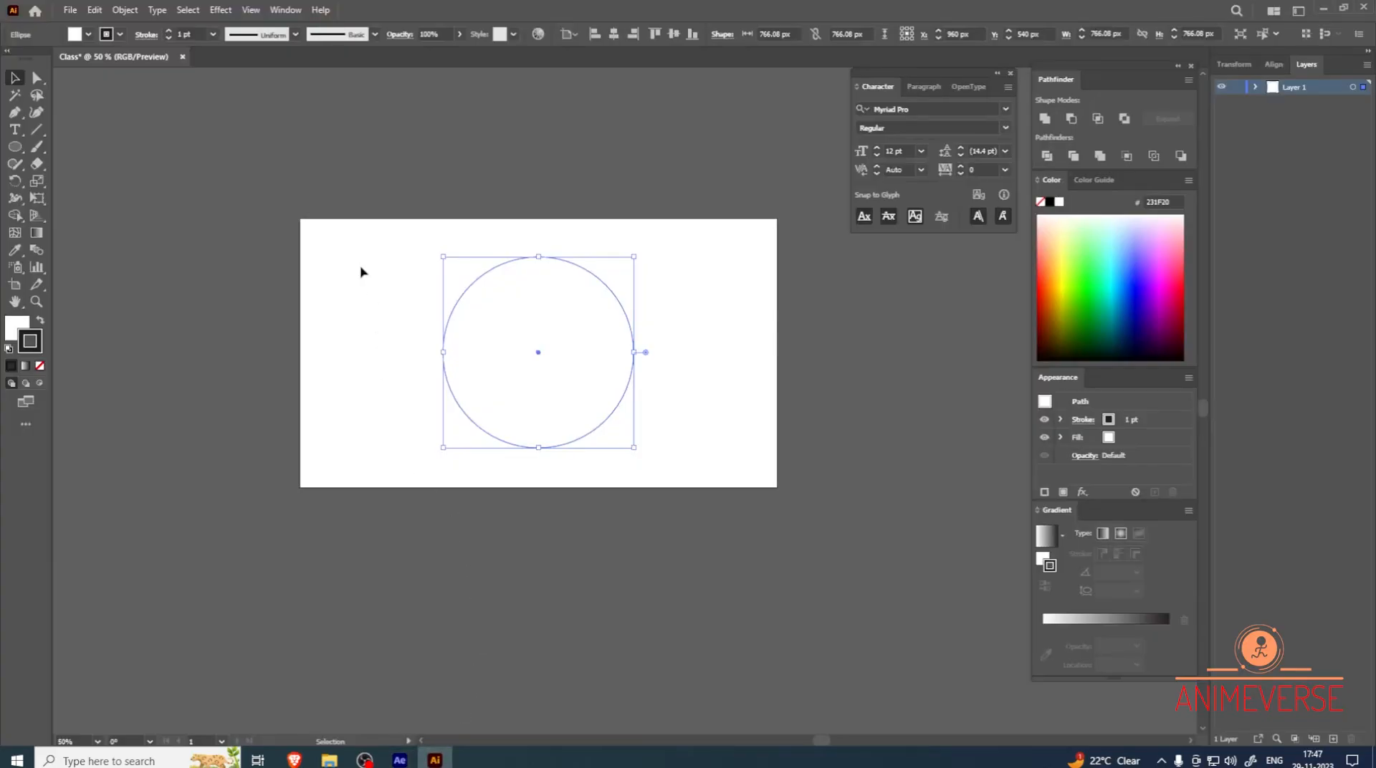
click(691, 530)
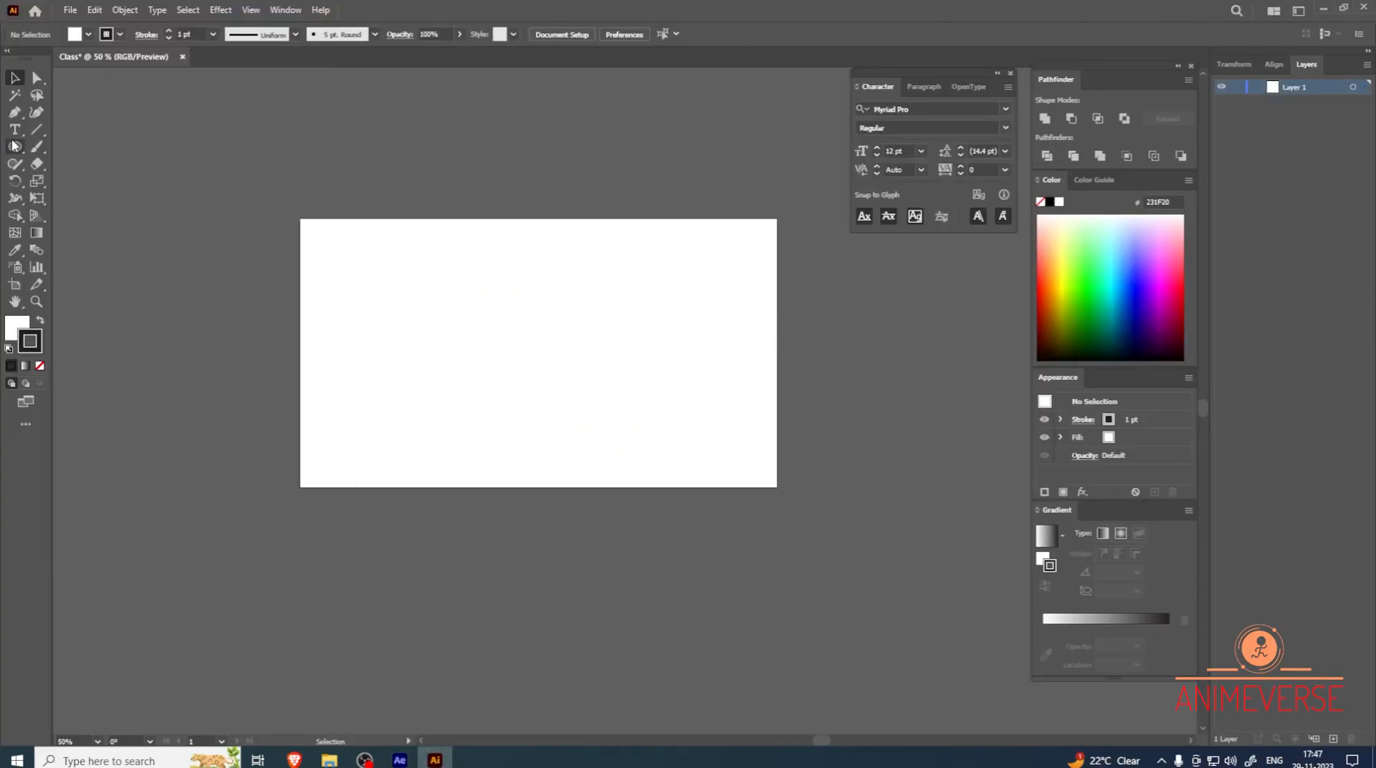
click(14, 112)
click(330, 327)
drag(473, 272, 512, 290)
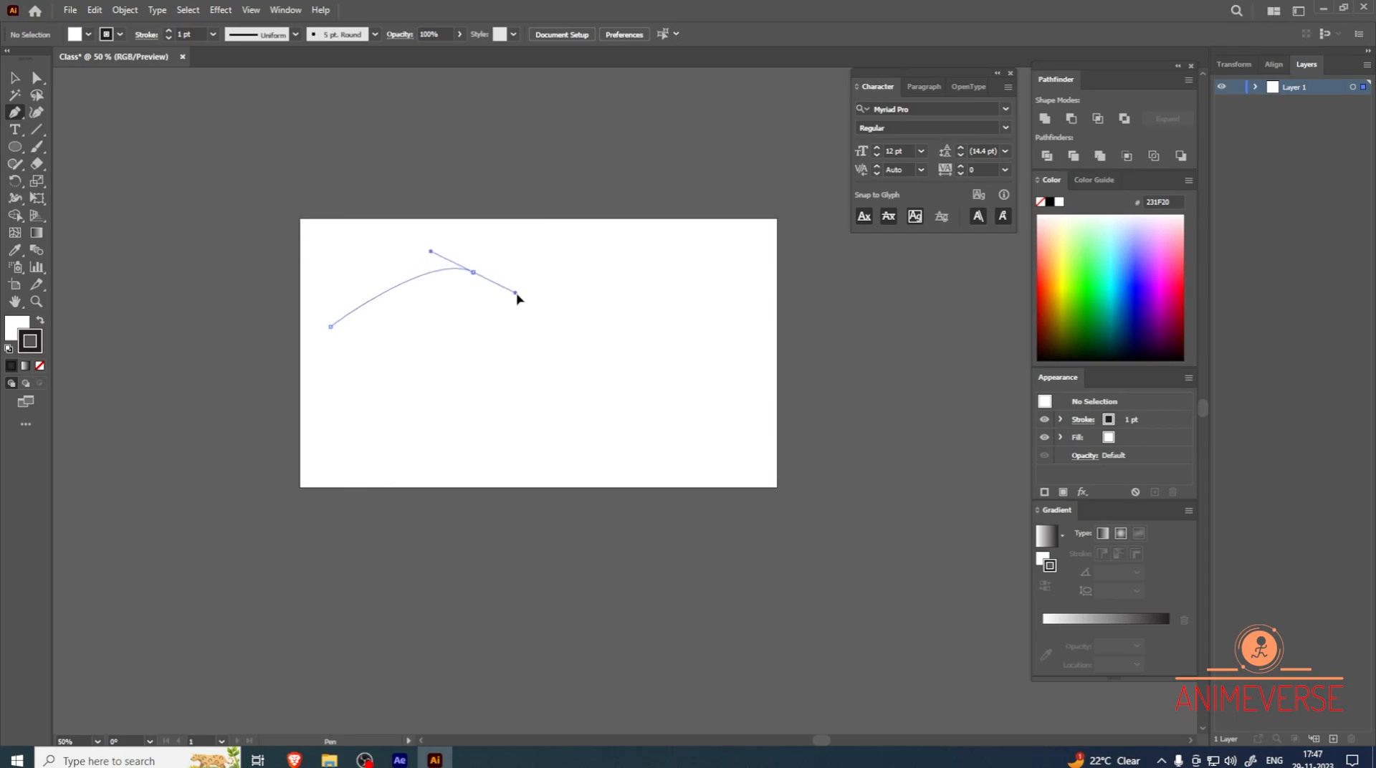
drag(665, 273, 724, 263)
click(734, 357)
drag(722, 369, 687, 381)
drag(566, 387, 523, 420)
drag(434, 429, 340, 350)
click(330, 327)
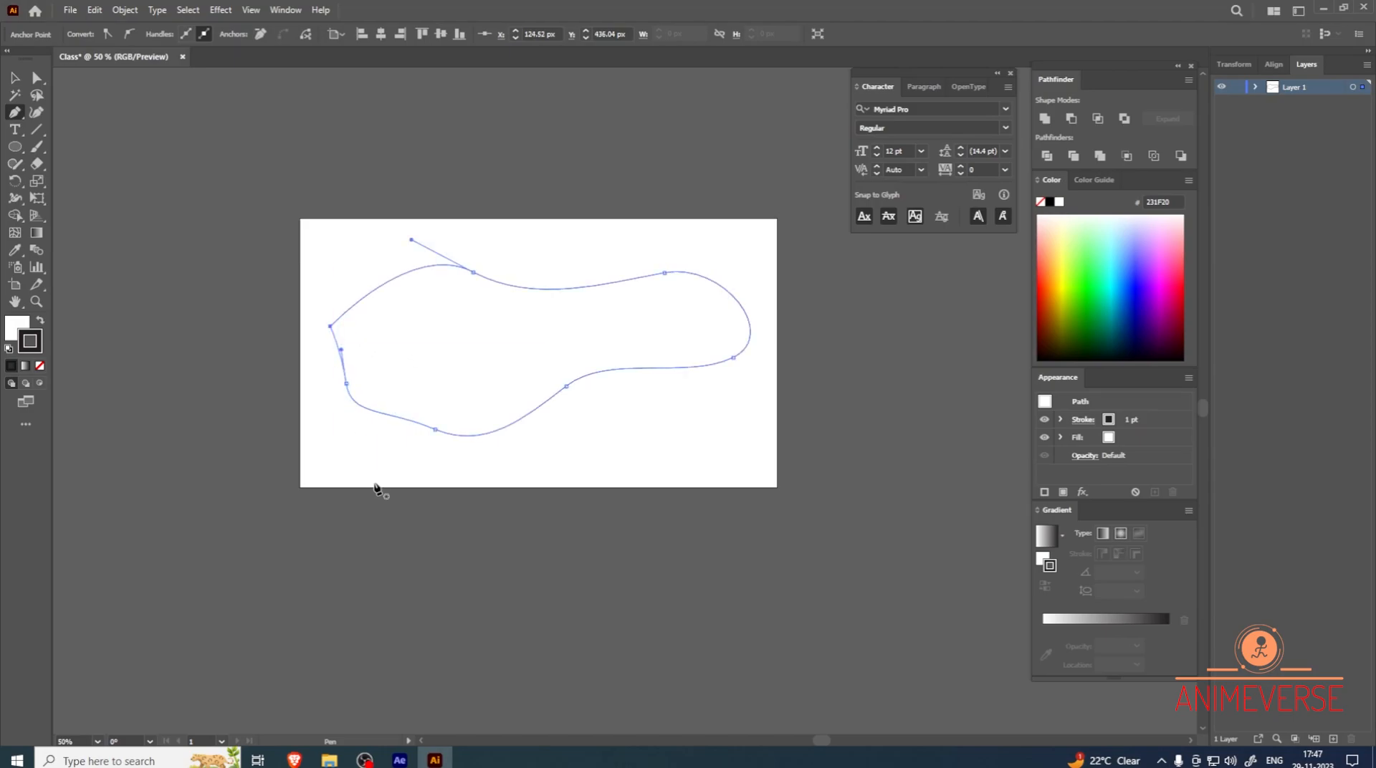
click(14, 77)
click(249, 267)
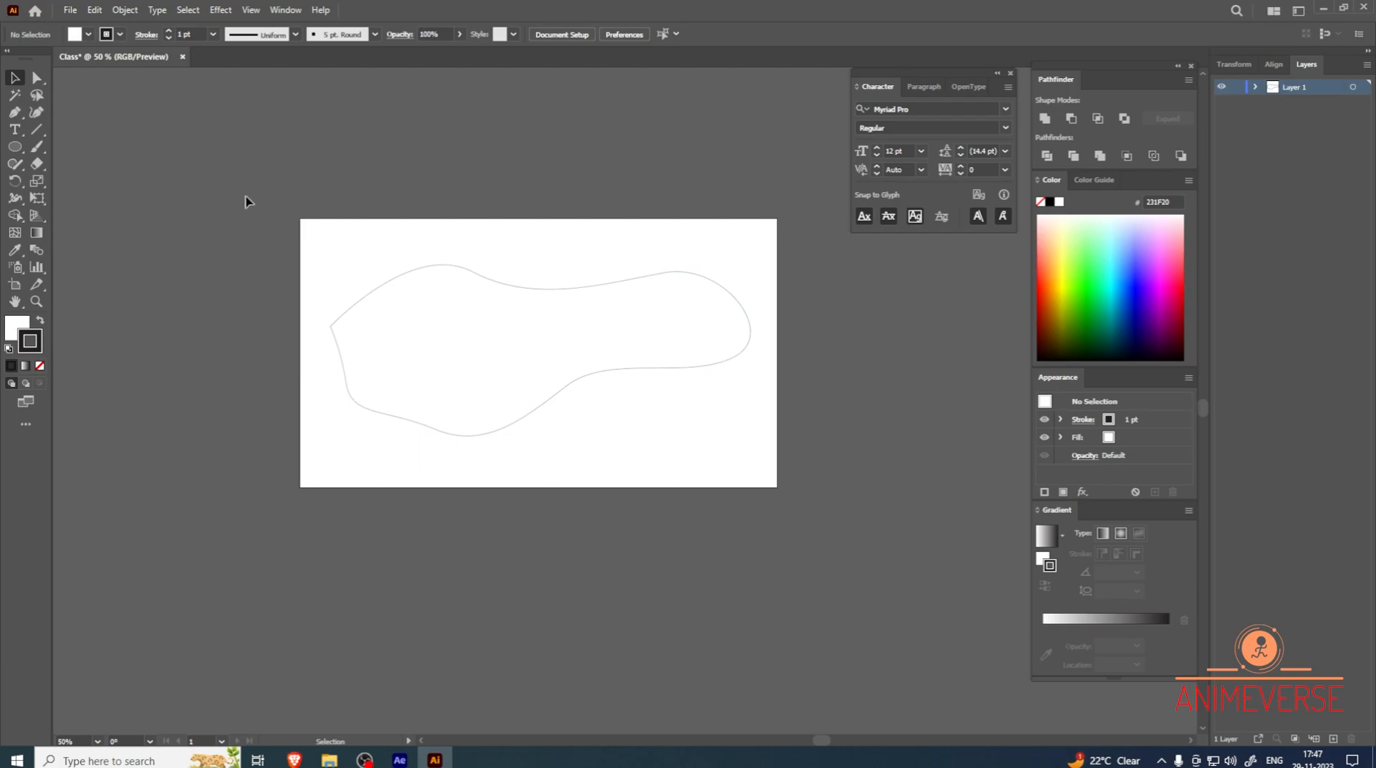
Smooth the sharp corner at the path's leftmost anchor point and select the whole path
click(331, 327)
click(14, 112)
drag(330, 326, 325, 294)
click(13, 76)
drag(243, 220, 951, 563)
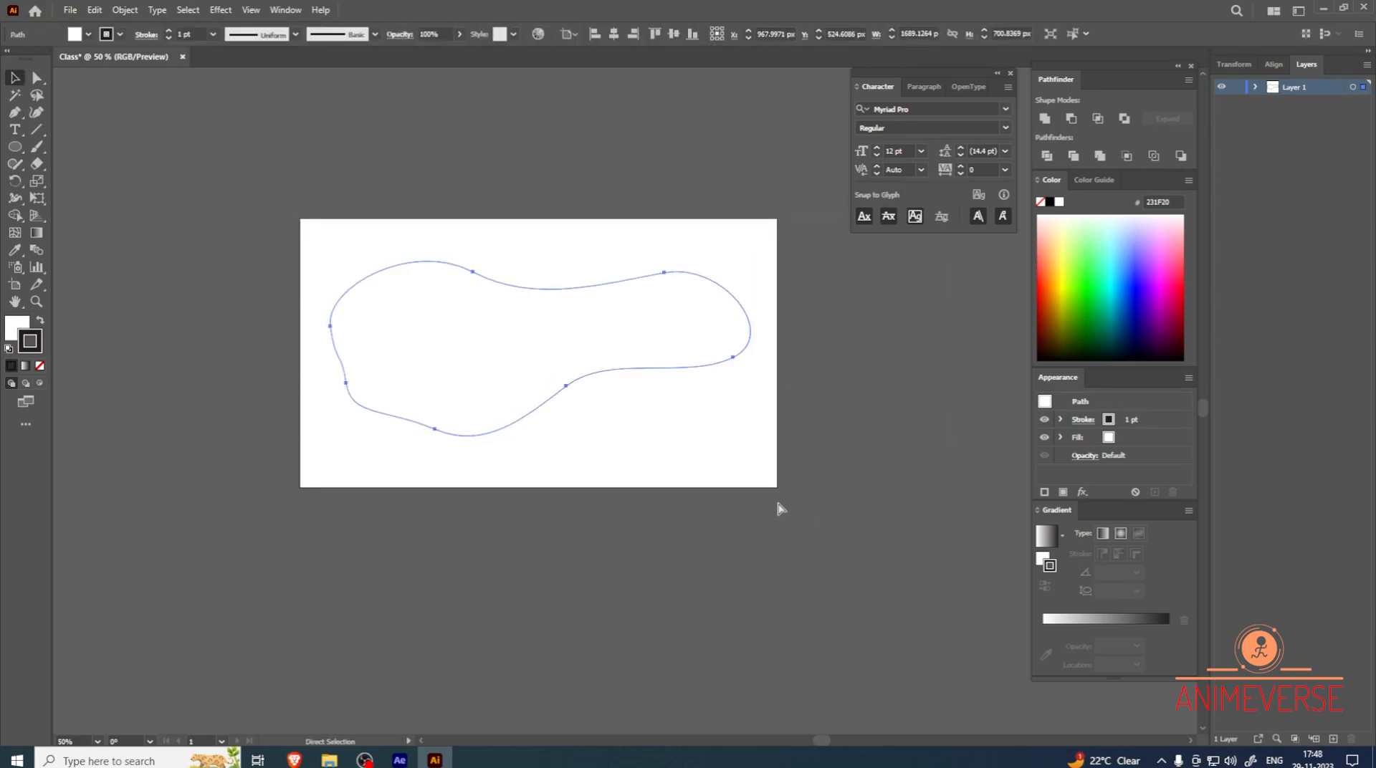
Return to After Effects, remove the airplane.png layer's Position keyframes and paste the Illustrator path into Position at 0:00:03:14
click(364, 760)
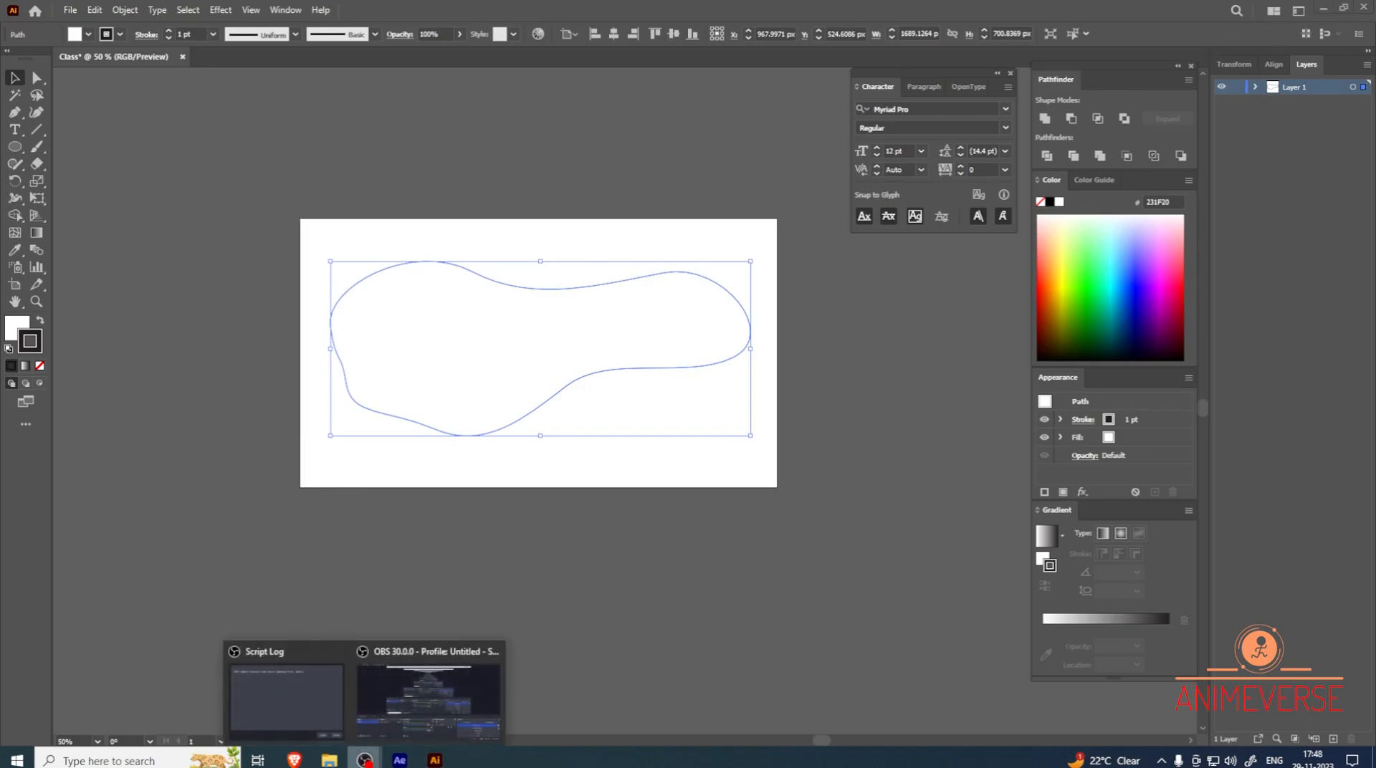
click(394, 761)
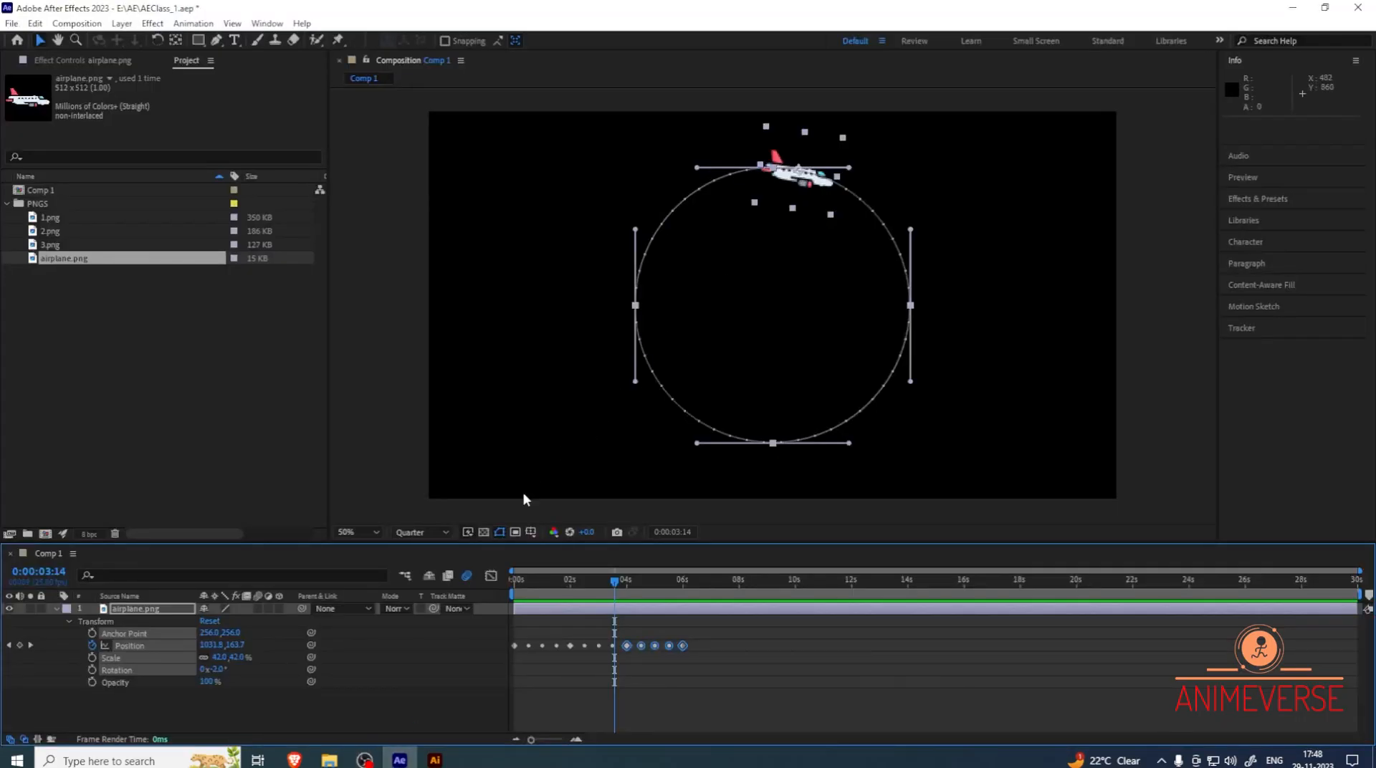
click(91, 645)
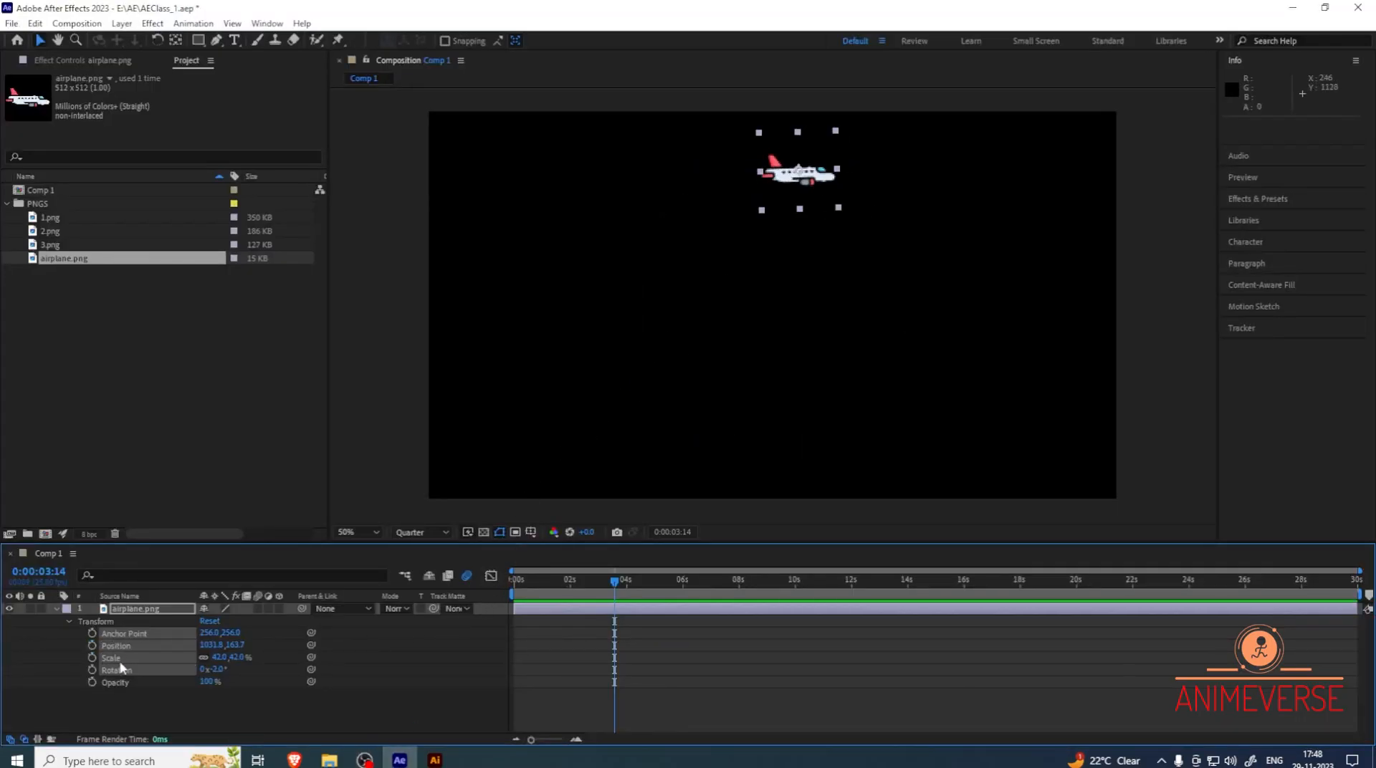
click(154, 715)
click(144, 647)
key(ctrl+v)
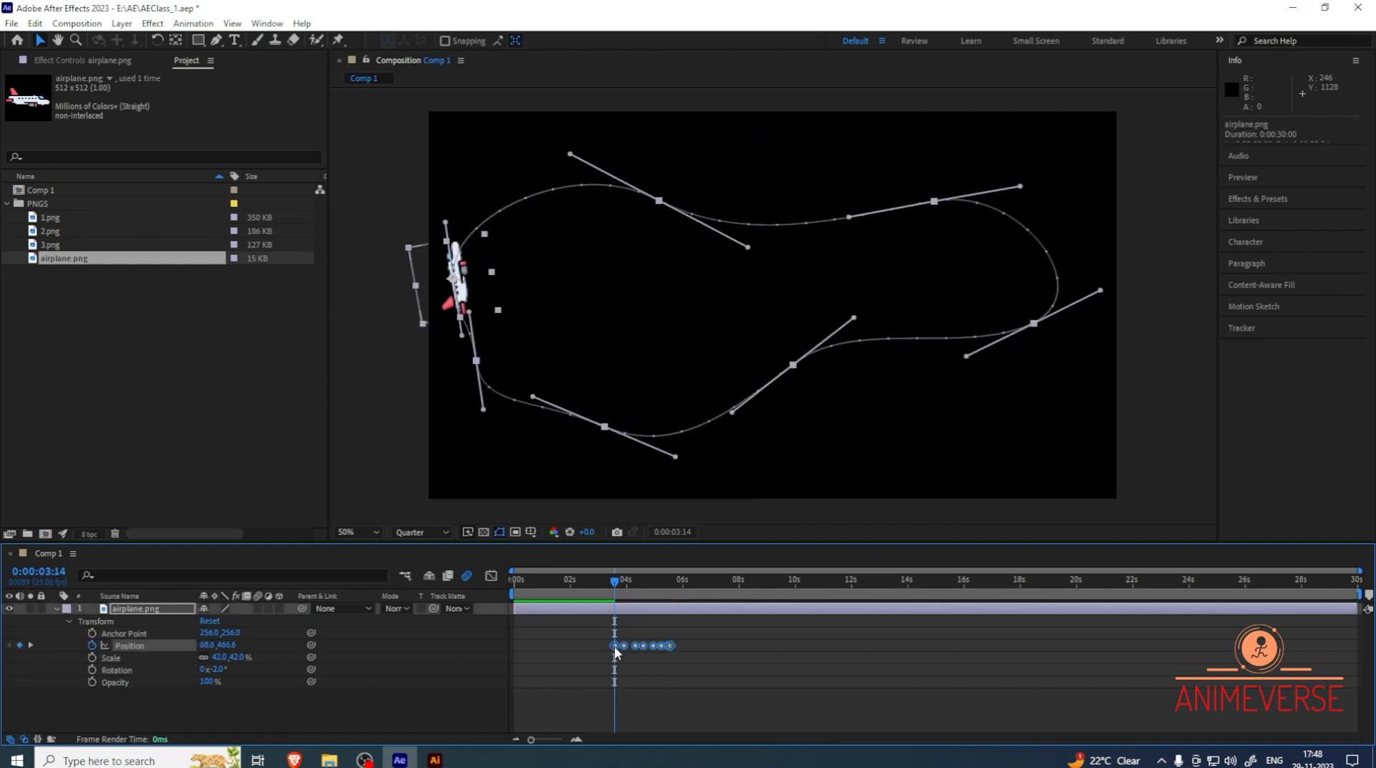
Preview the airplane's motion along the wavy path, including from 0:00:00:20, before its first keyframe
key(space)
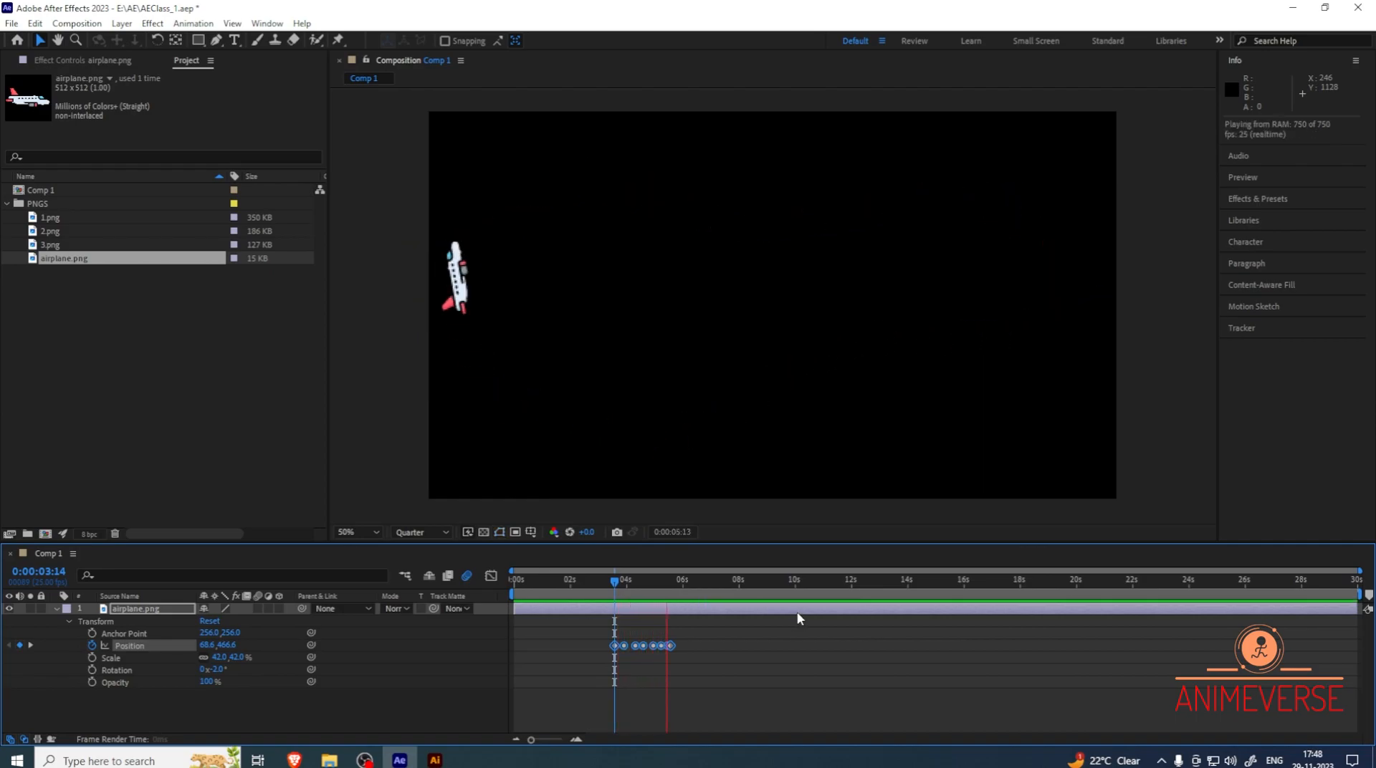
drag(616, 582, 536, 594)
key(space)
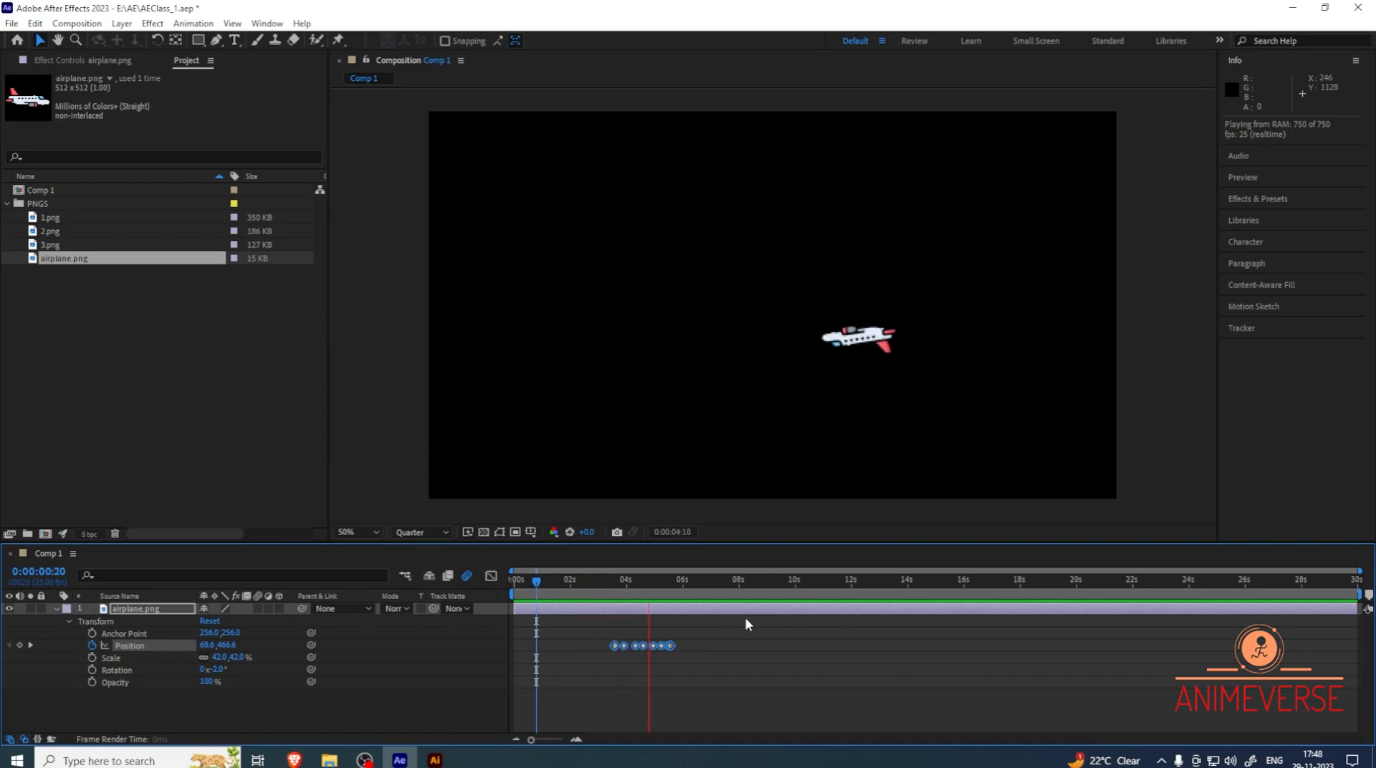
key(space)
Try to slow the airplane by moving a Position keyframe at the path's end to 0:00:10:13, and undo the move
drag(536, 582, 606, 608)
drag(674, 646, 754, 648)
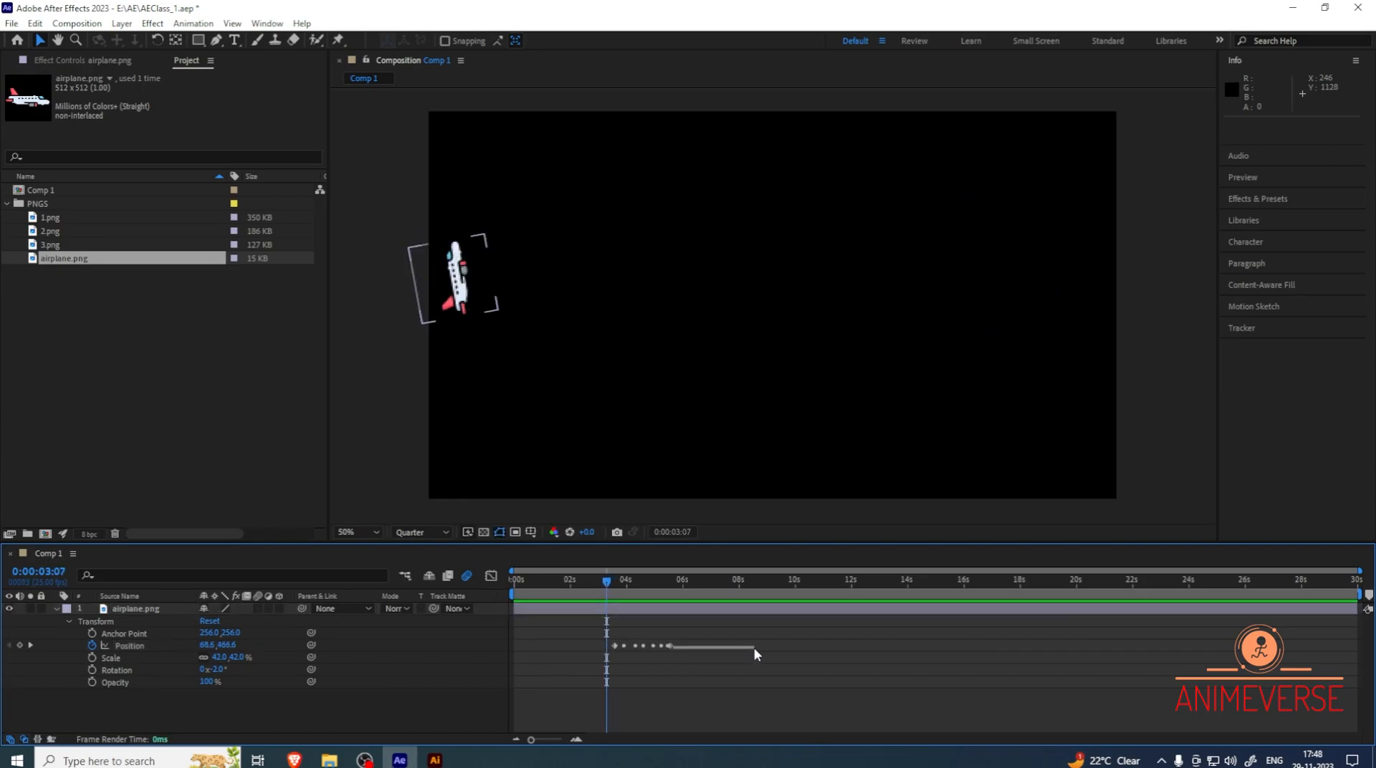
drag(670, 647, 810, 647)
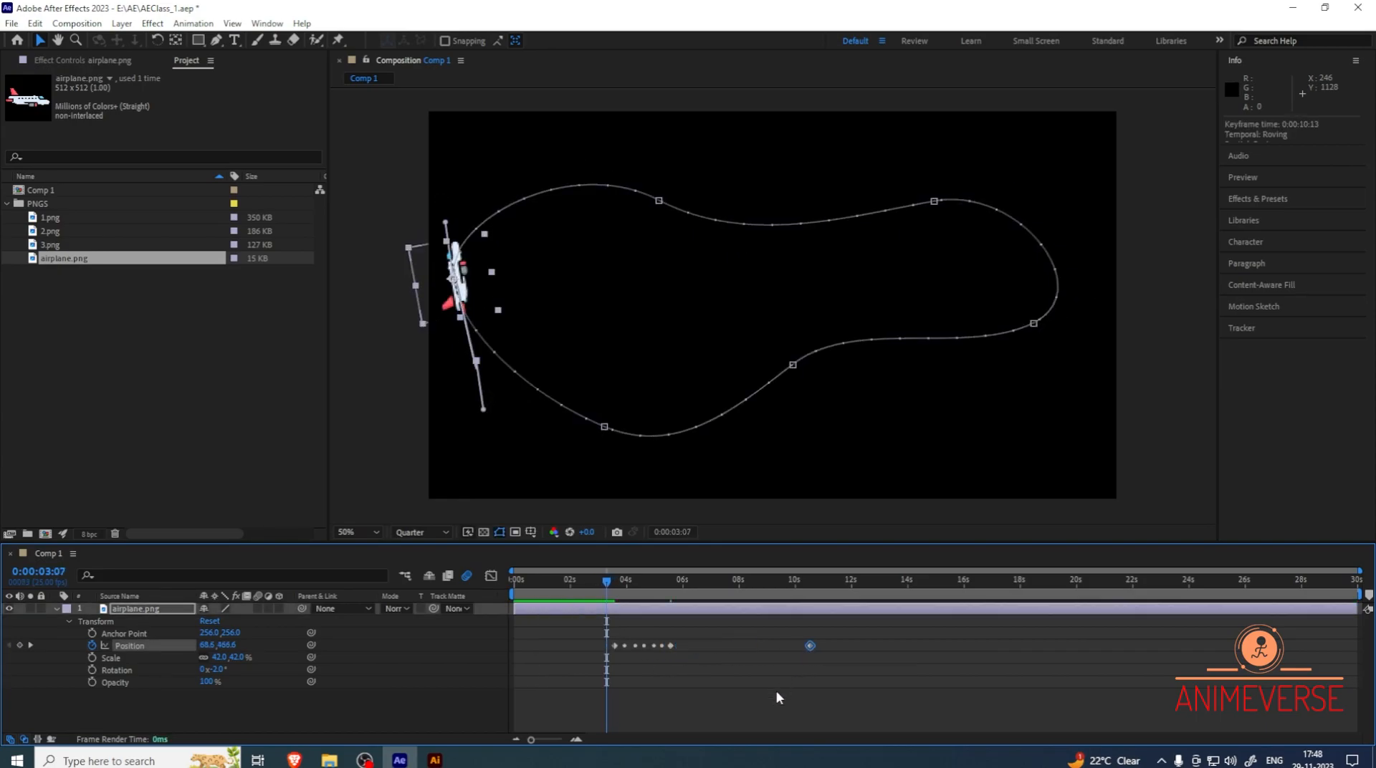
key(ctrl+z)
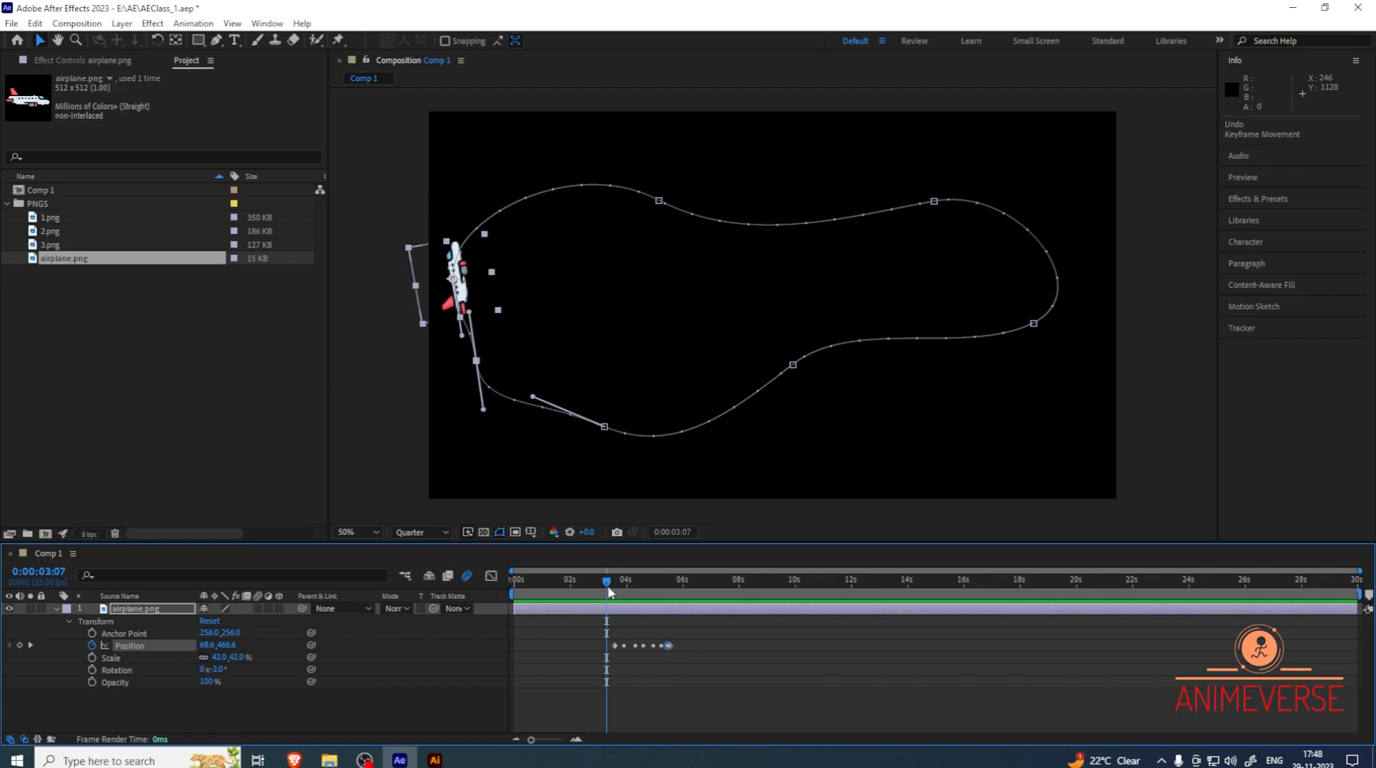
Stretch the wavy path's timing by moving its end Position keyframe to 0:00:11:17 and delete the extra keyframe
drag(665, 645, 845, 653)
click(728, 646)
key(Delete)
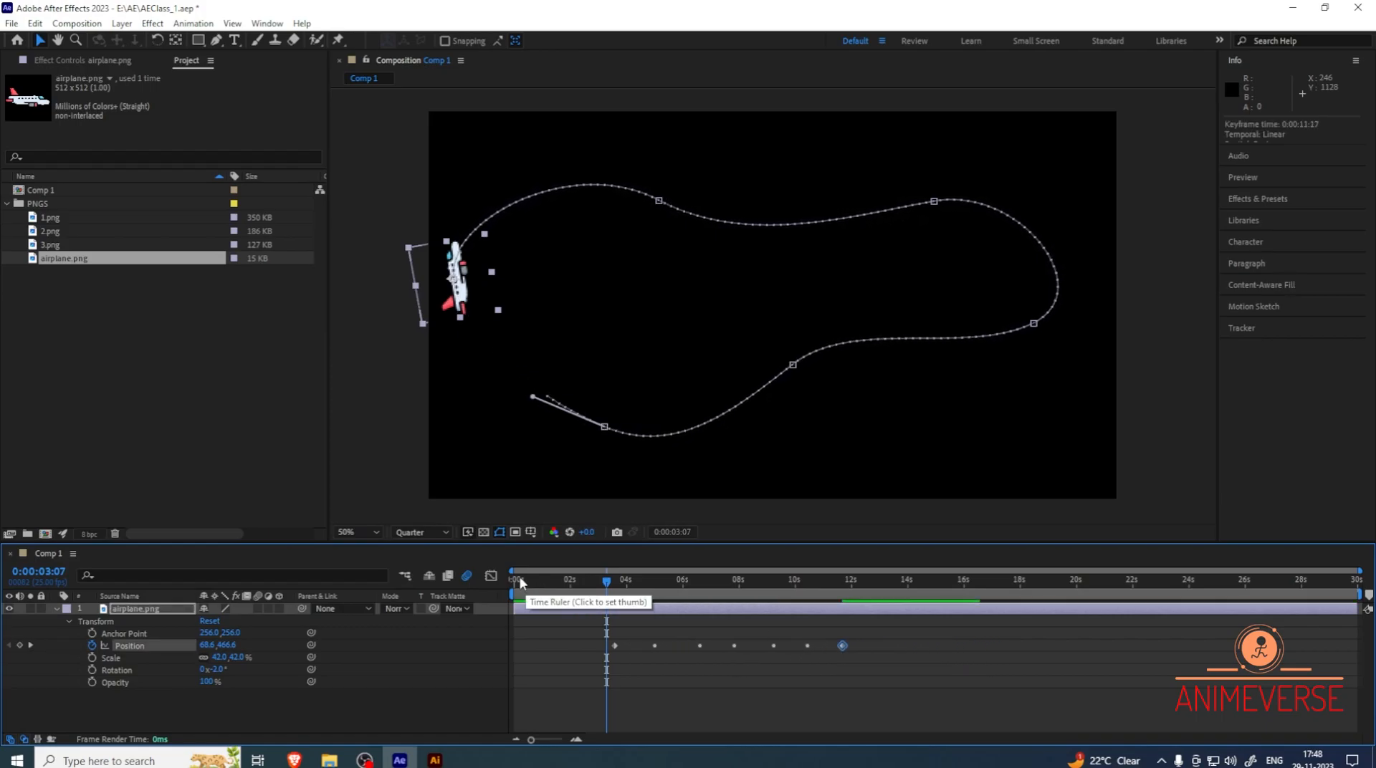
Preview the slower flight along the wavy path from 0:00:02:12
click(584, 589)
key(space)
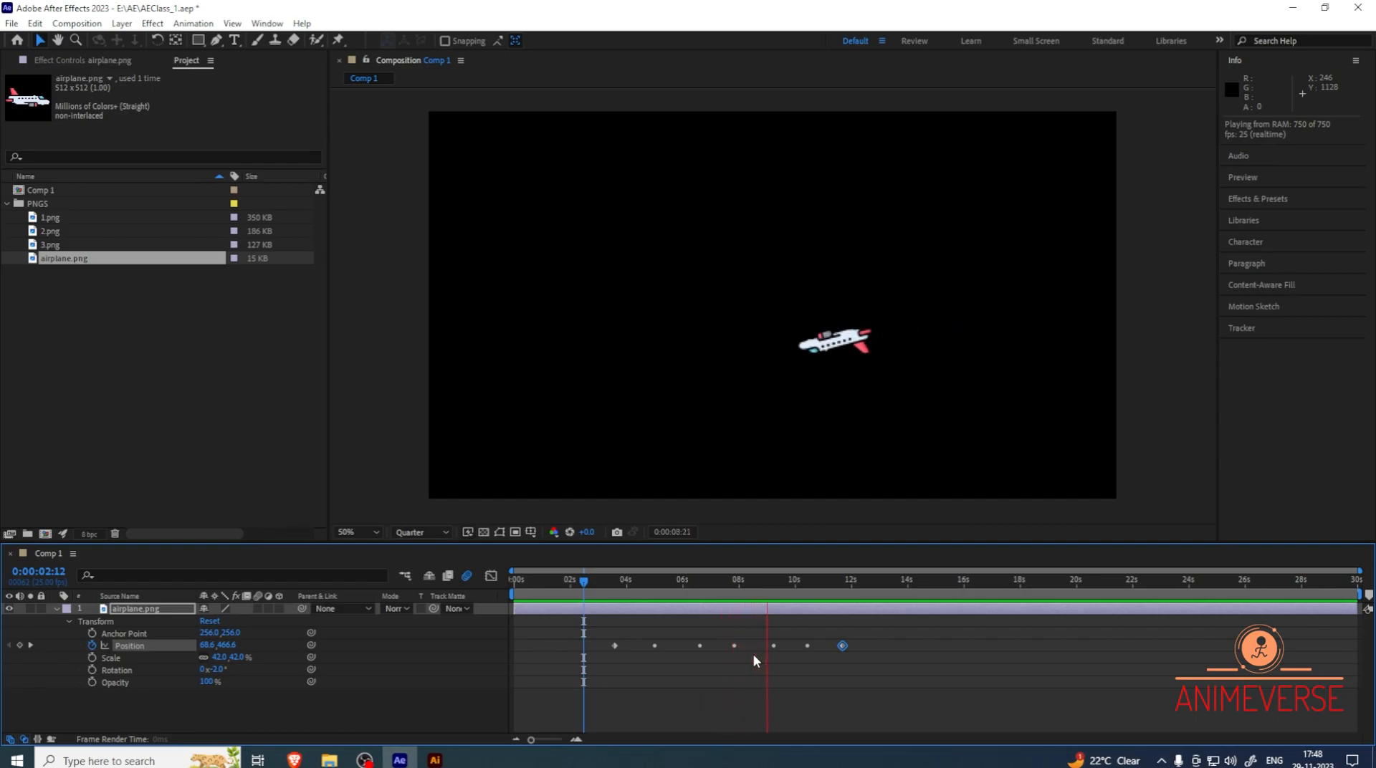
drag(827, 585, 567, 579)
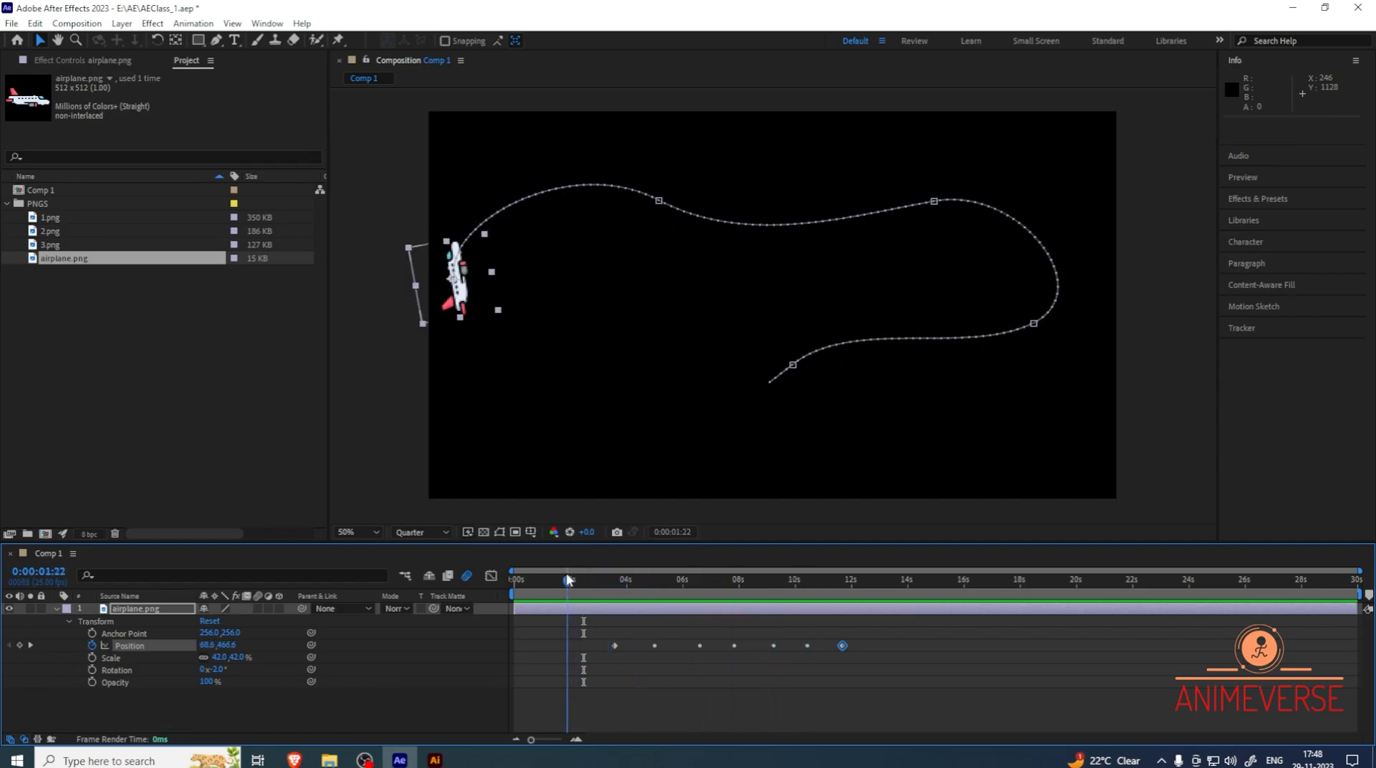
click(492, 430)
click(131, 610)
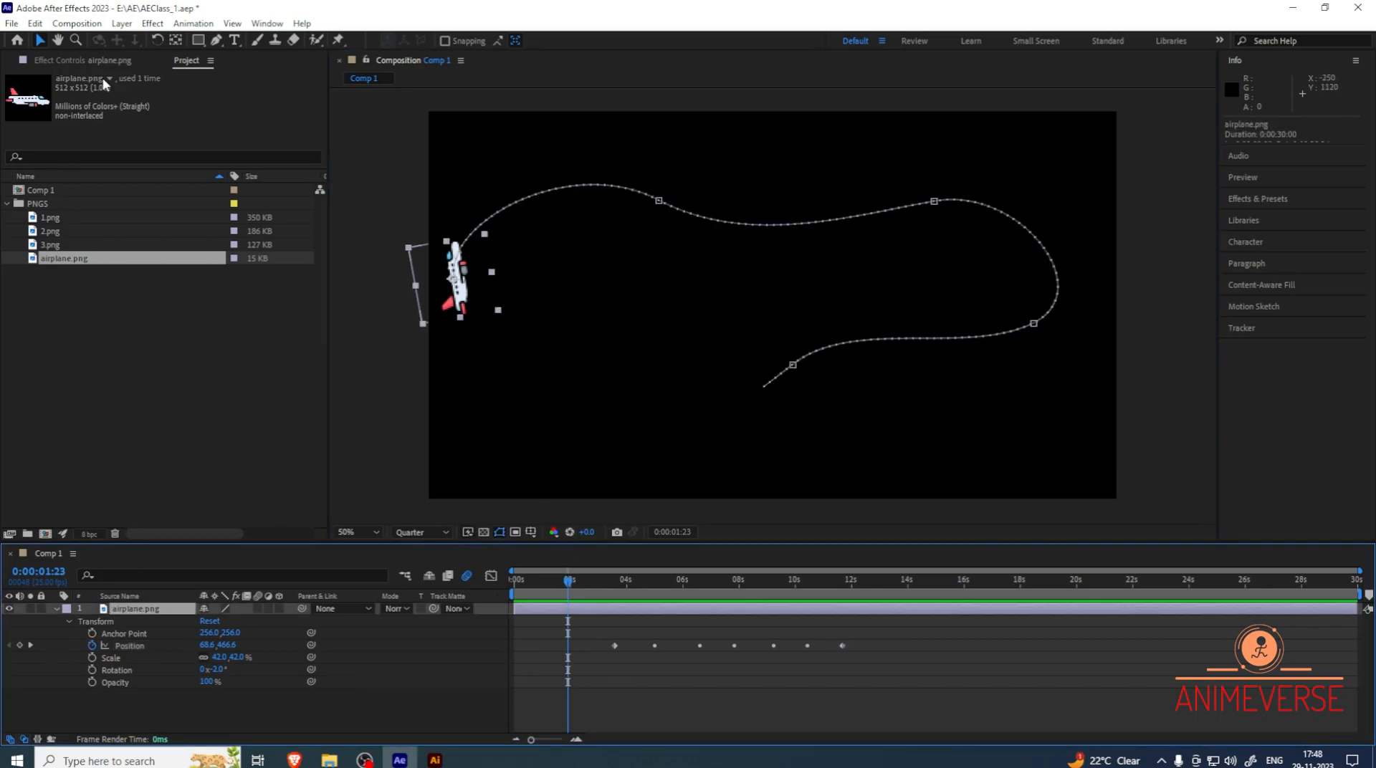
click(153, 23)
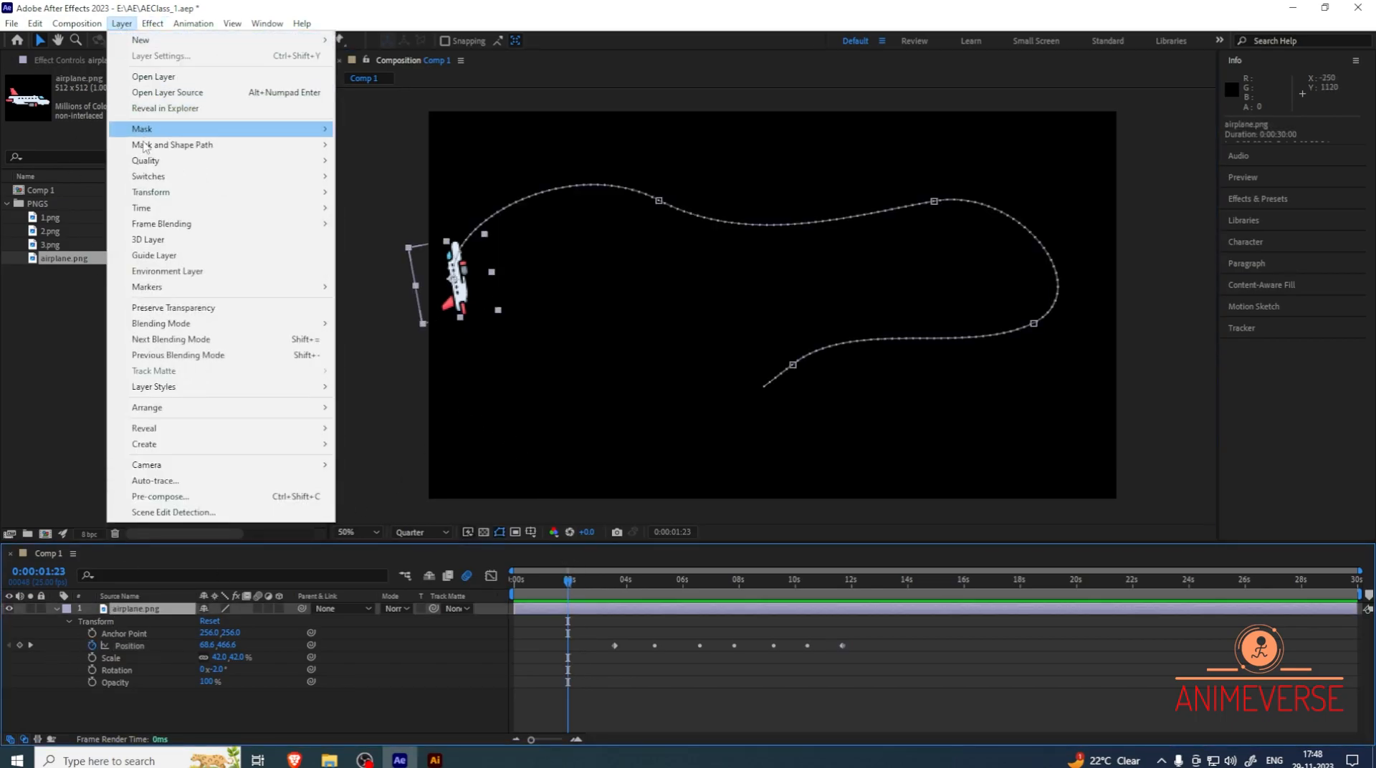
mouse_move(152, 192)
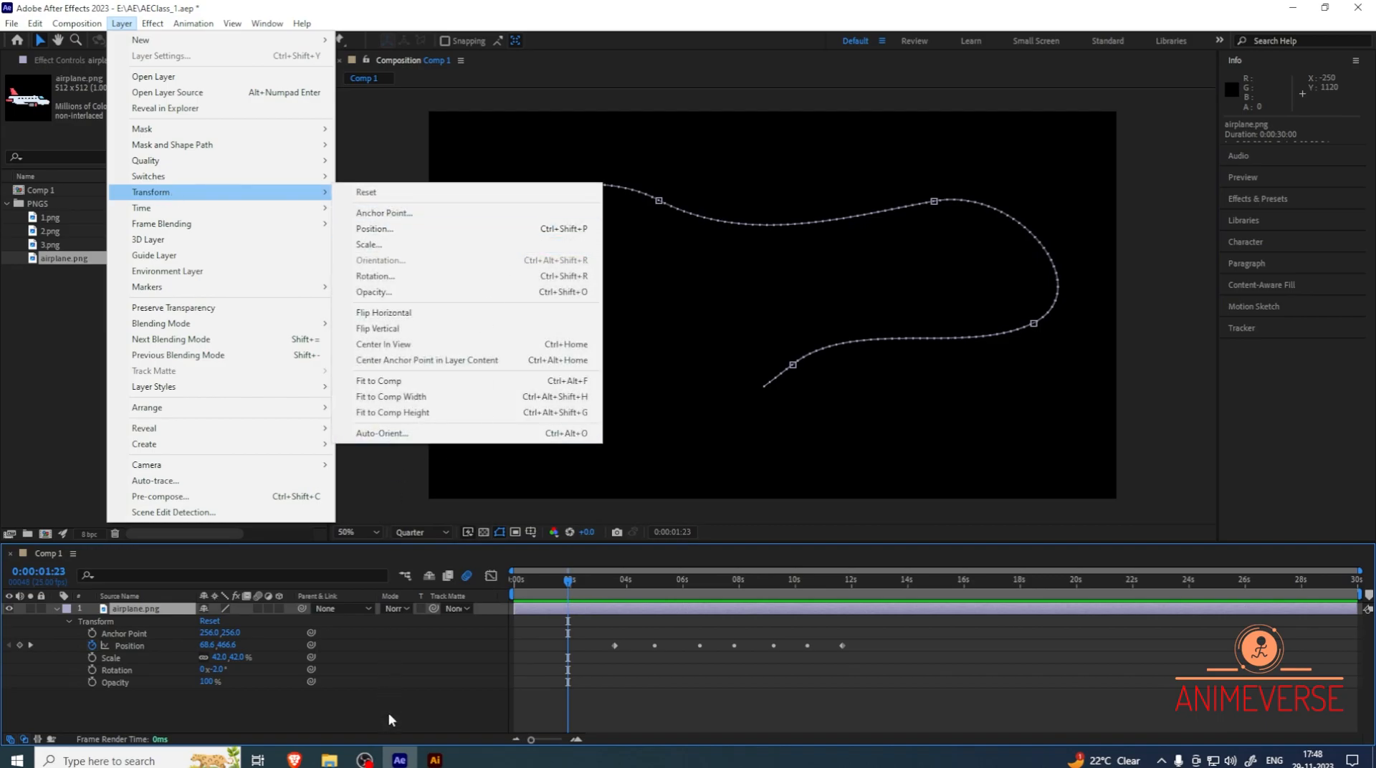
click(428, 720)
Save the project with the current time near the first Position keyframe
drag(573, 590, 614, 620)
click(614, 620)
key(ctrl+s)
Enable motion blur on the airplane.png layer and preview the blurred flight from 0:00:03:01
drag(612, 588, 596, 646)
click(258, 608)
key(space)
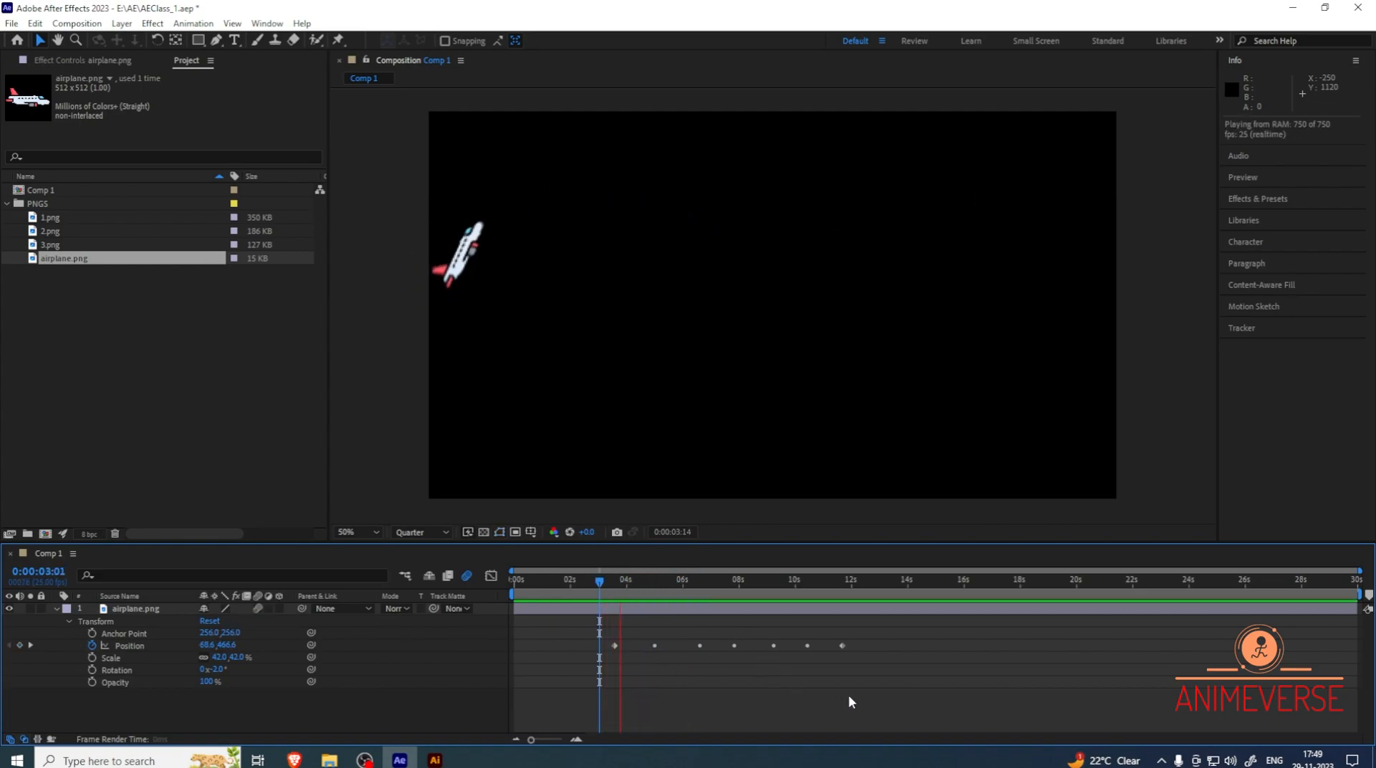
click(675, 611)
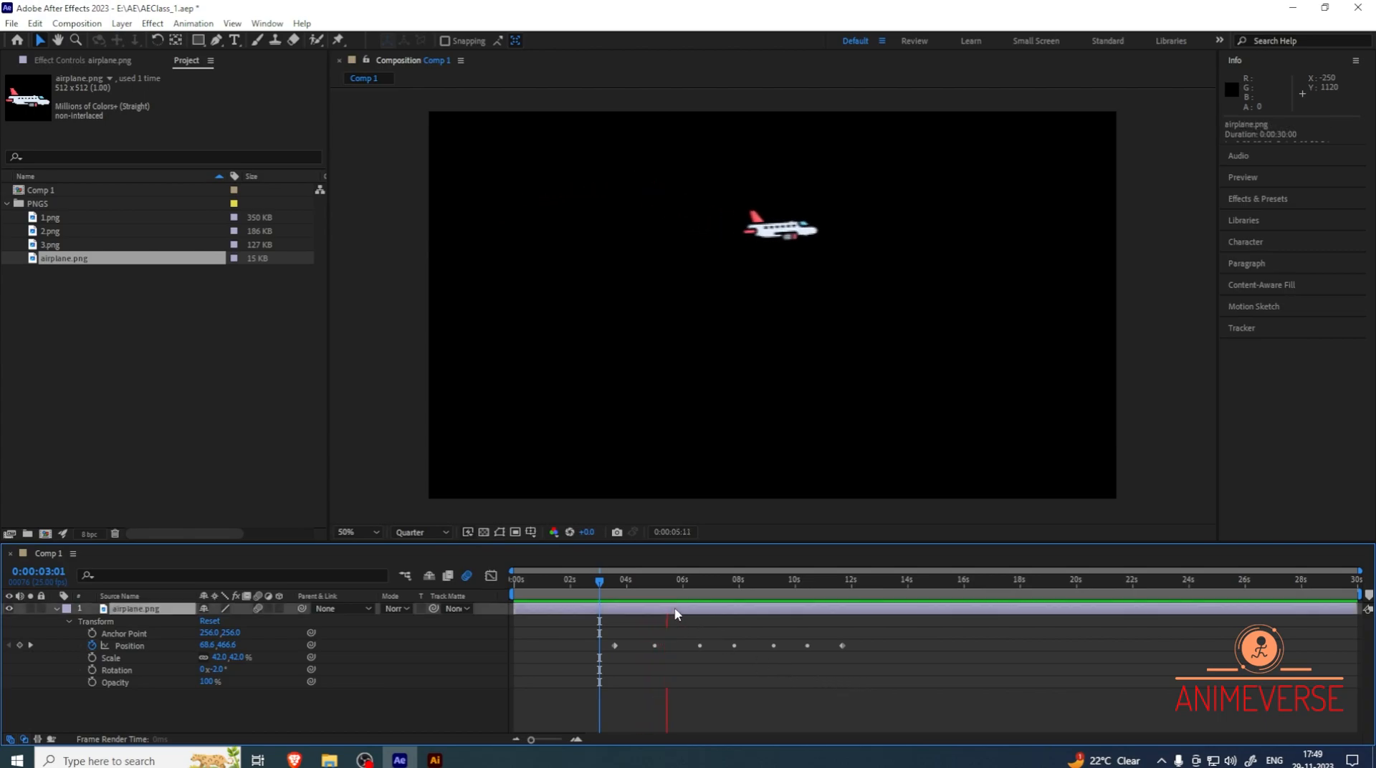
key(space)
drag(666, 592, 681, 592)
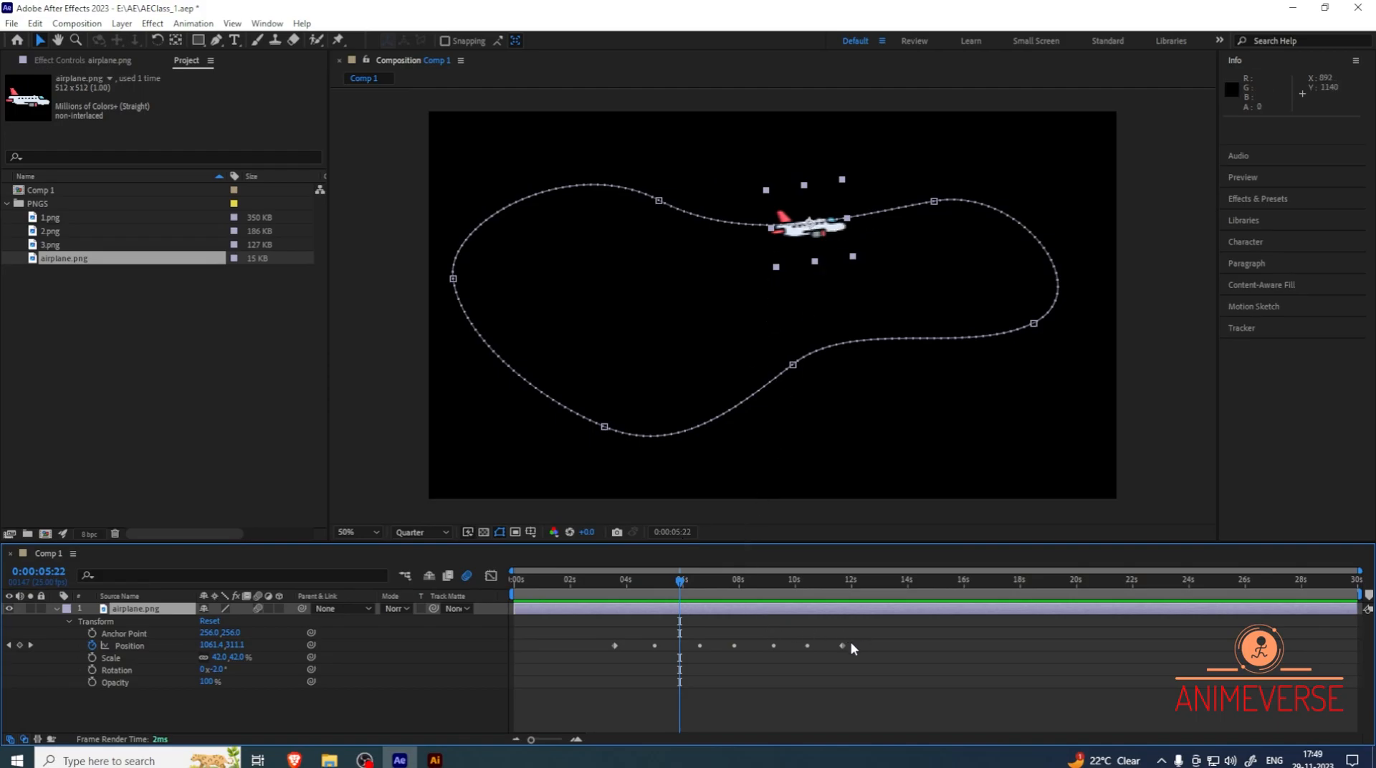
Speed up the airplane by moving its last Position keyframe to 0:00:07:05 and preview the faster flight
drag(843, 646, 716, 647)
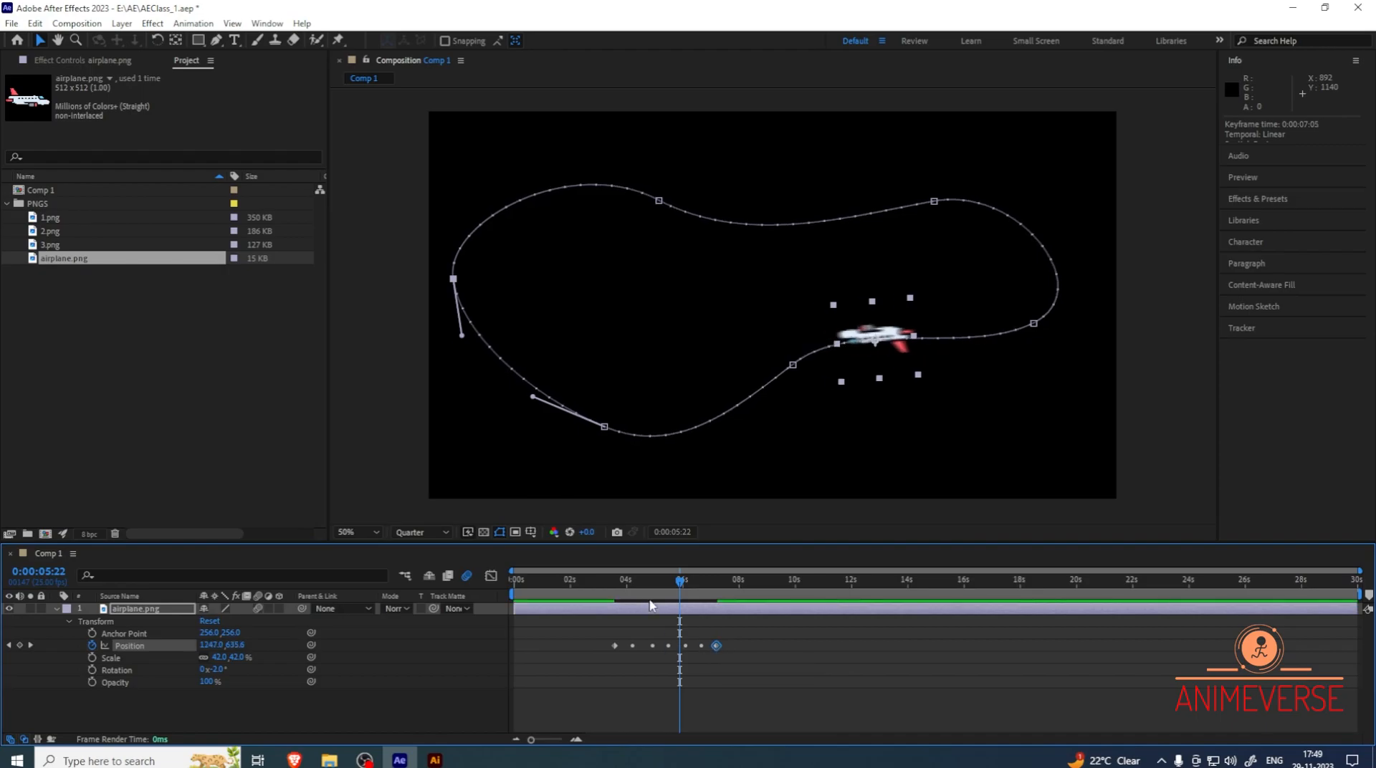
drag(679, 581, 574, 589)
click(851, 686)
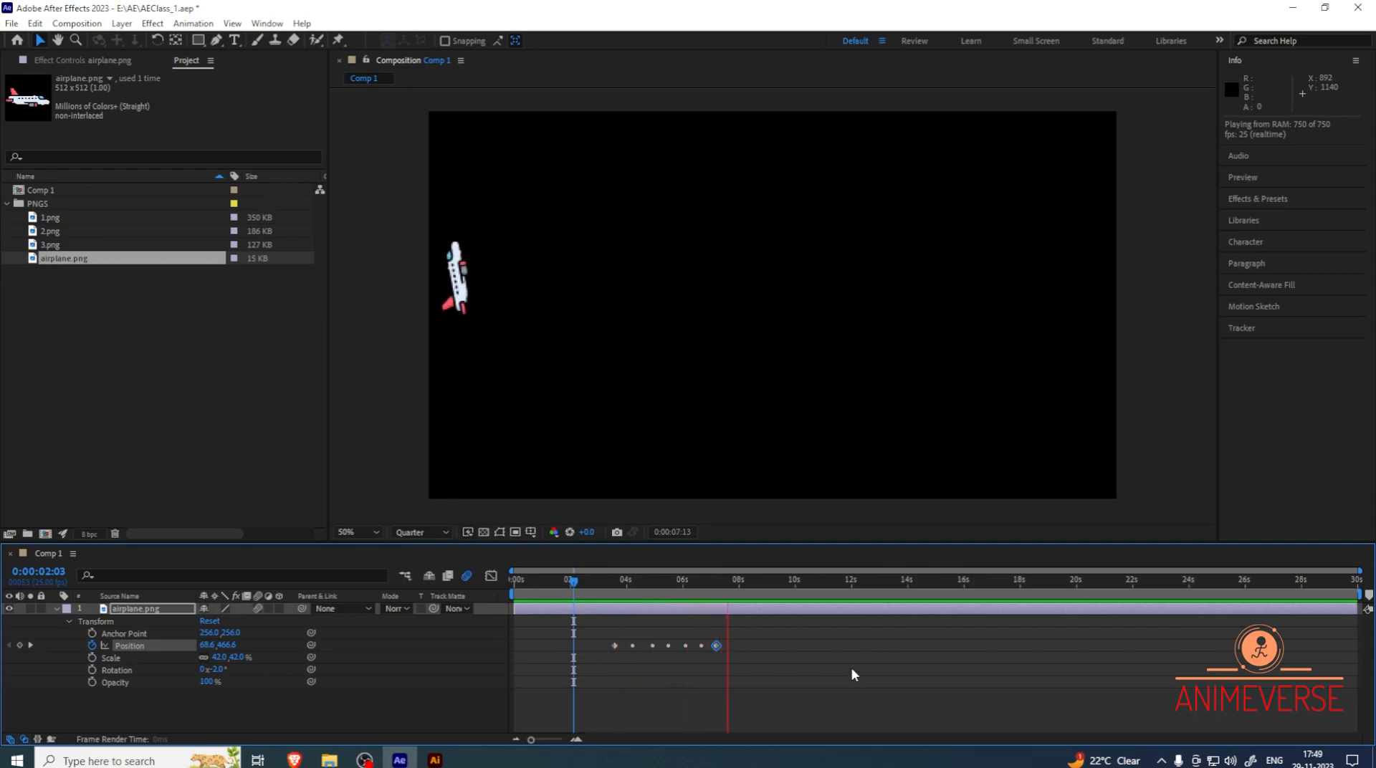
drag(681, 584, 610, 582)
key(space)
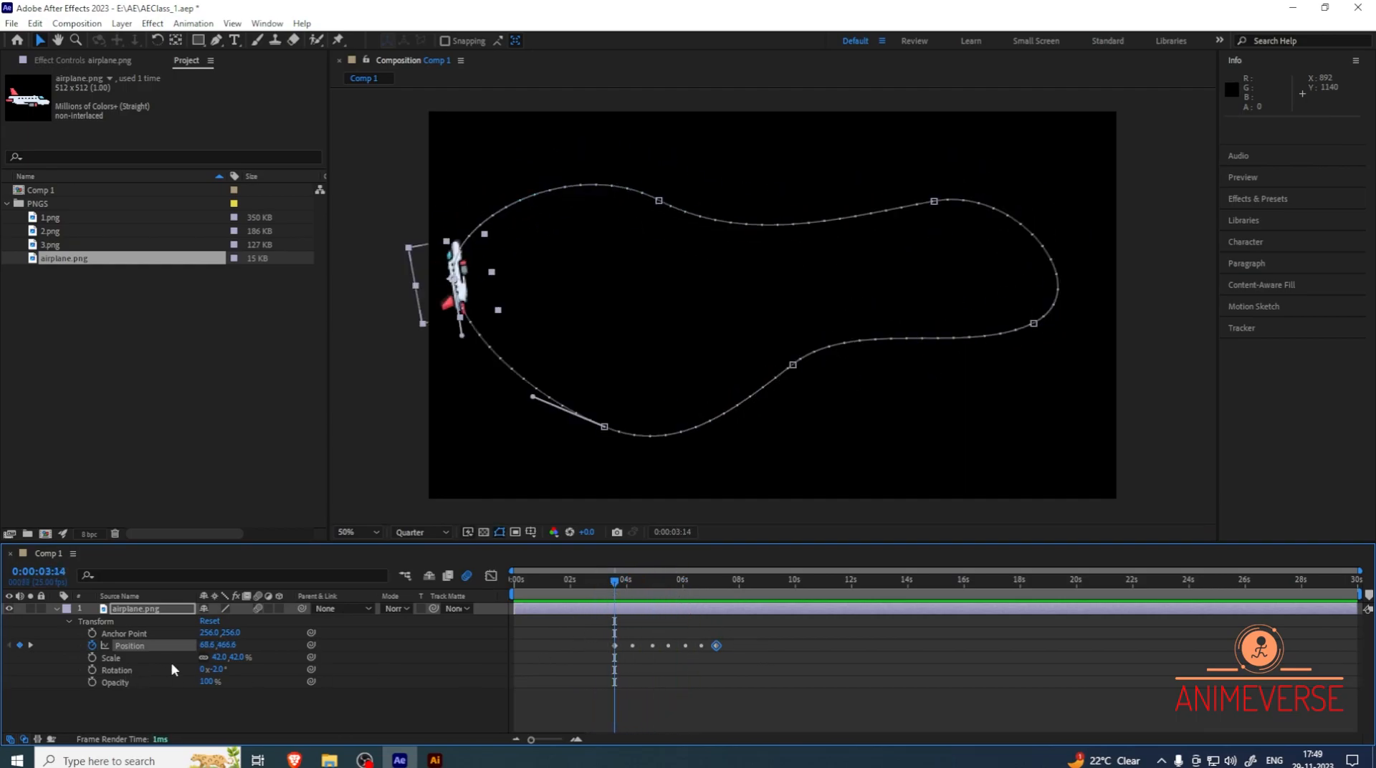
Set the airplane.png layer's Scale to 63% and preview the enlarged airplane along the path
drag(222, 657, 240, 658)
key(space)
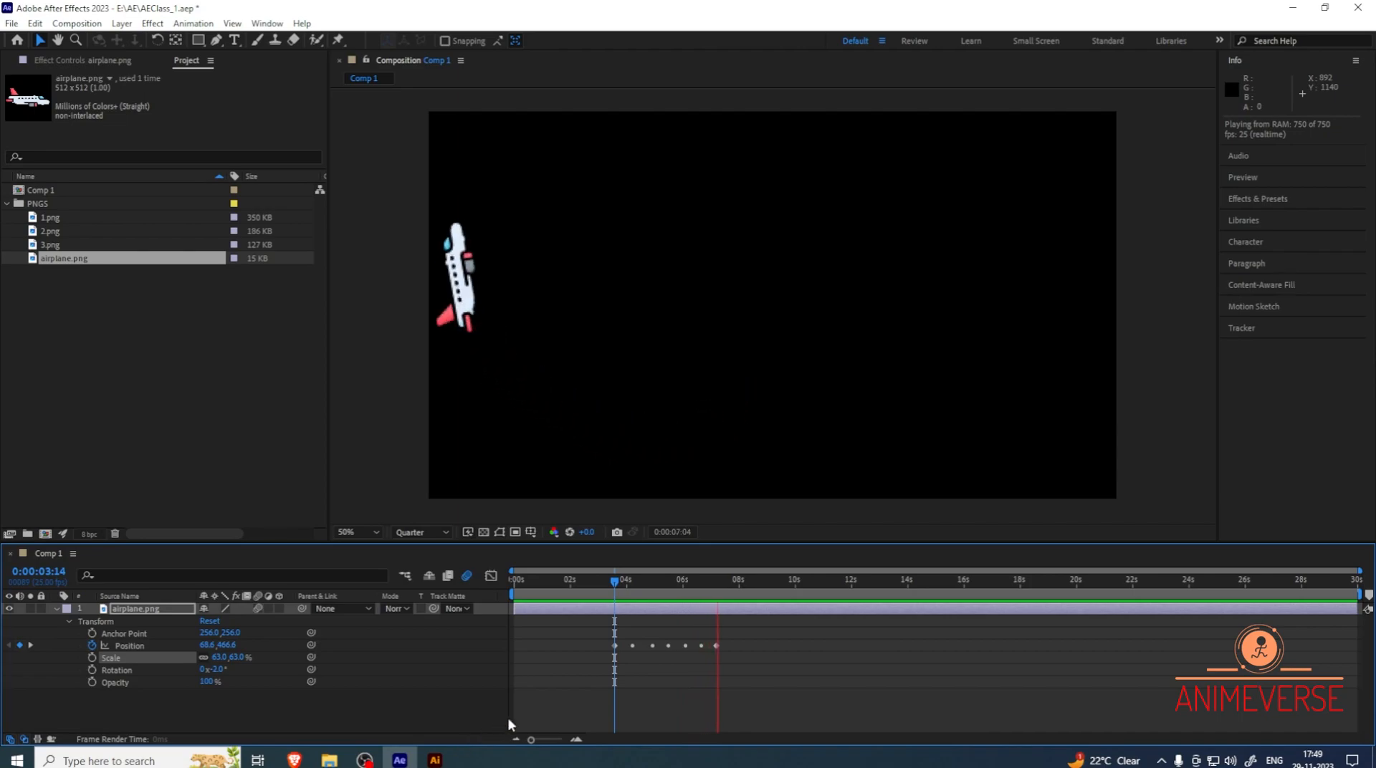
key(space)
drag(672, 589, 709, 608)
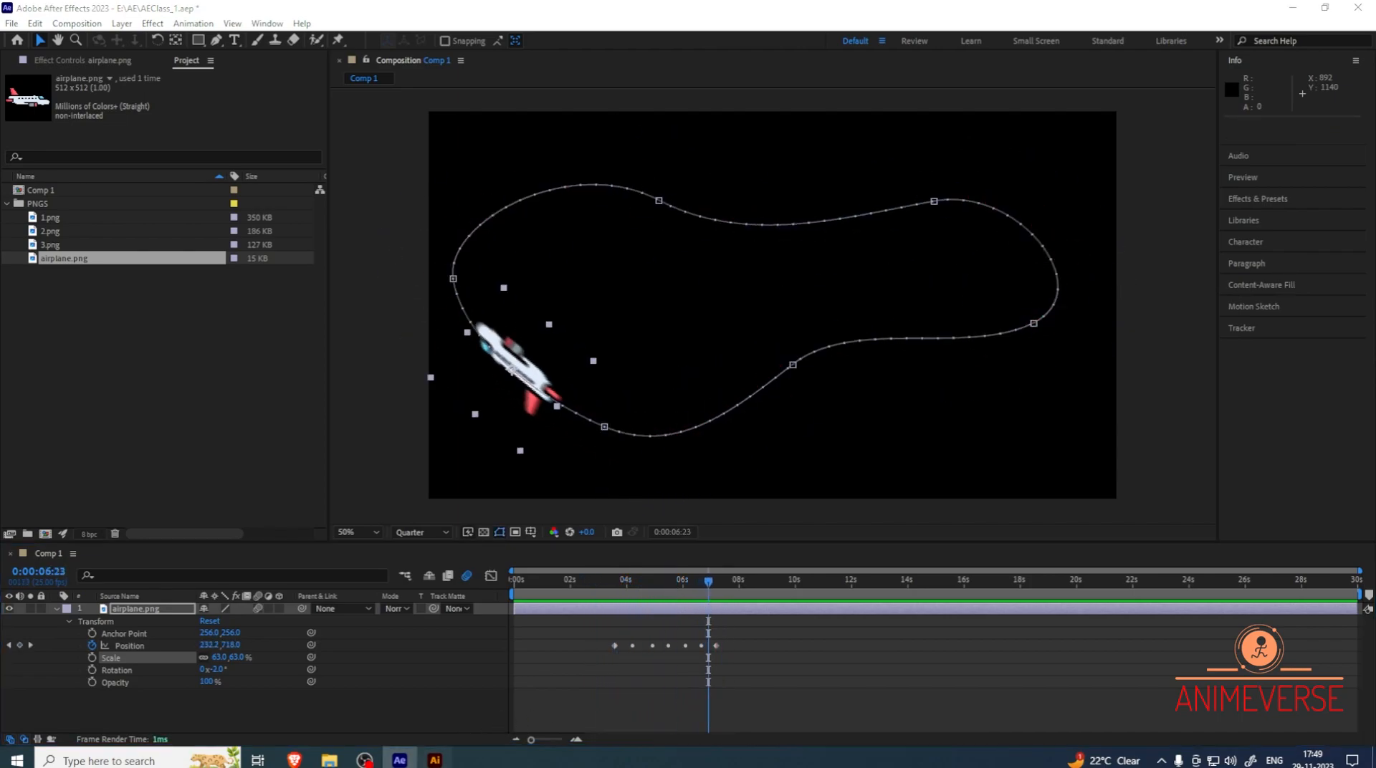
Switch to Illustrator, delete the wavy path from the artboard and return to After Effects
key(alt+Tab)
click(402, 567)
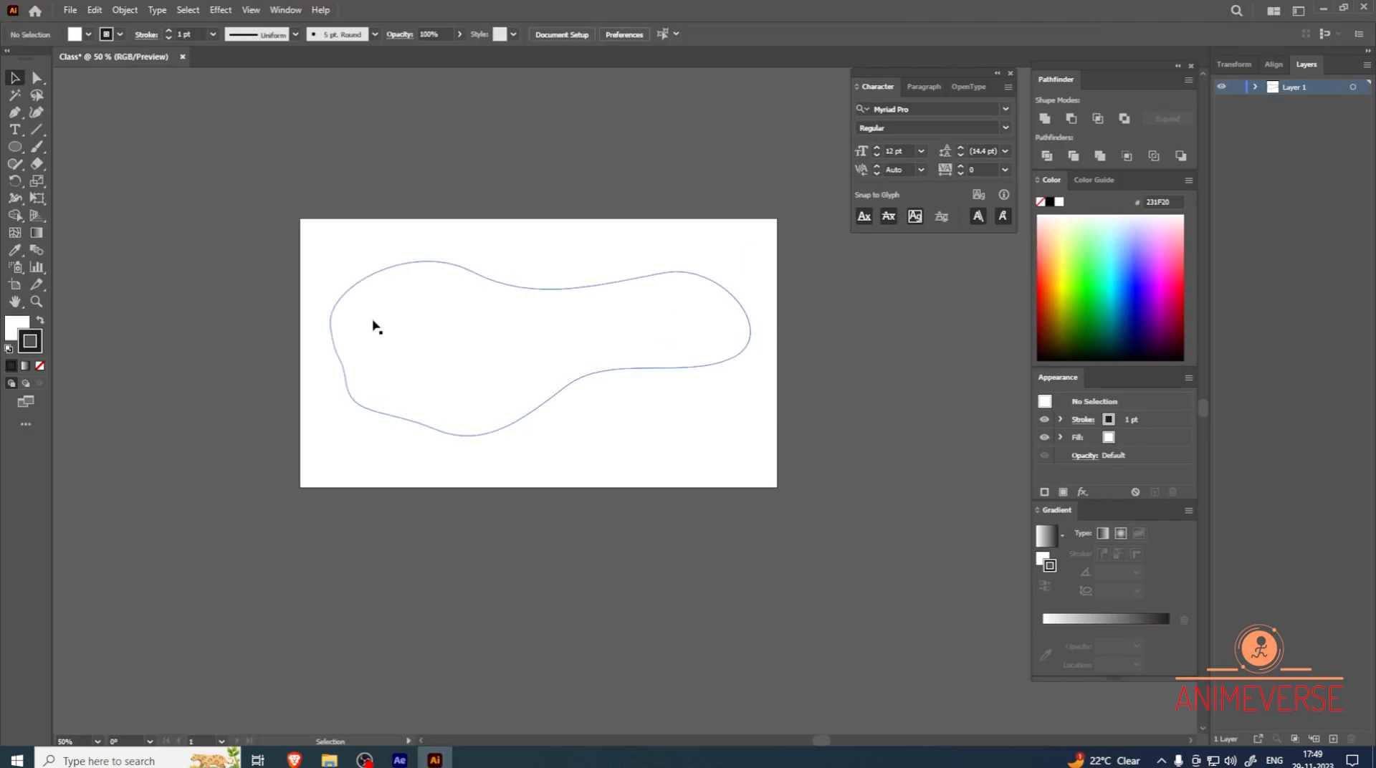
click(456, 267)
key(Delete)
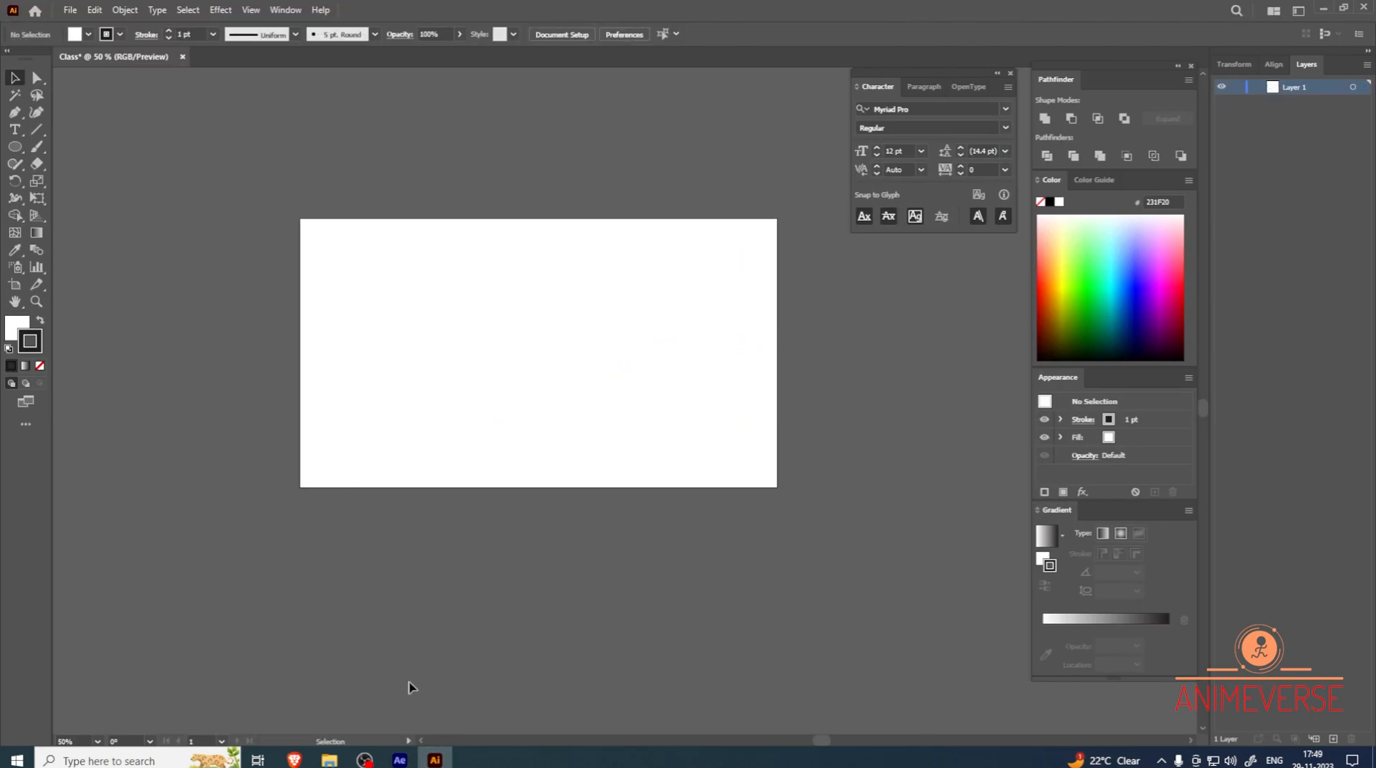
click(399, 761)
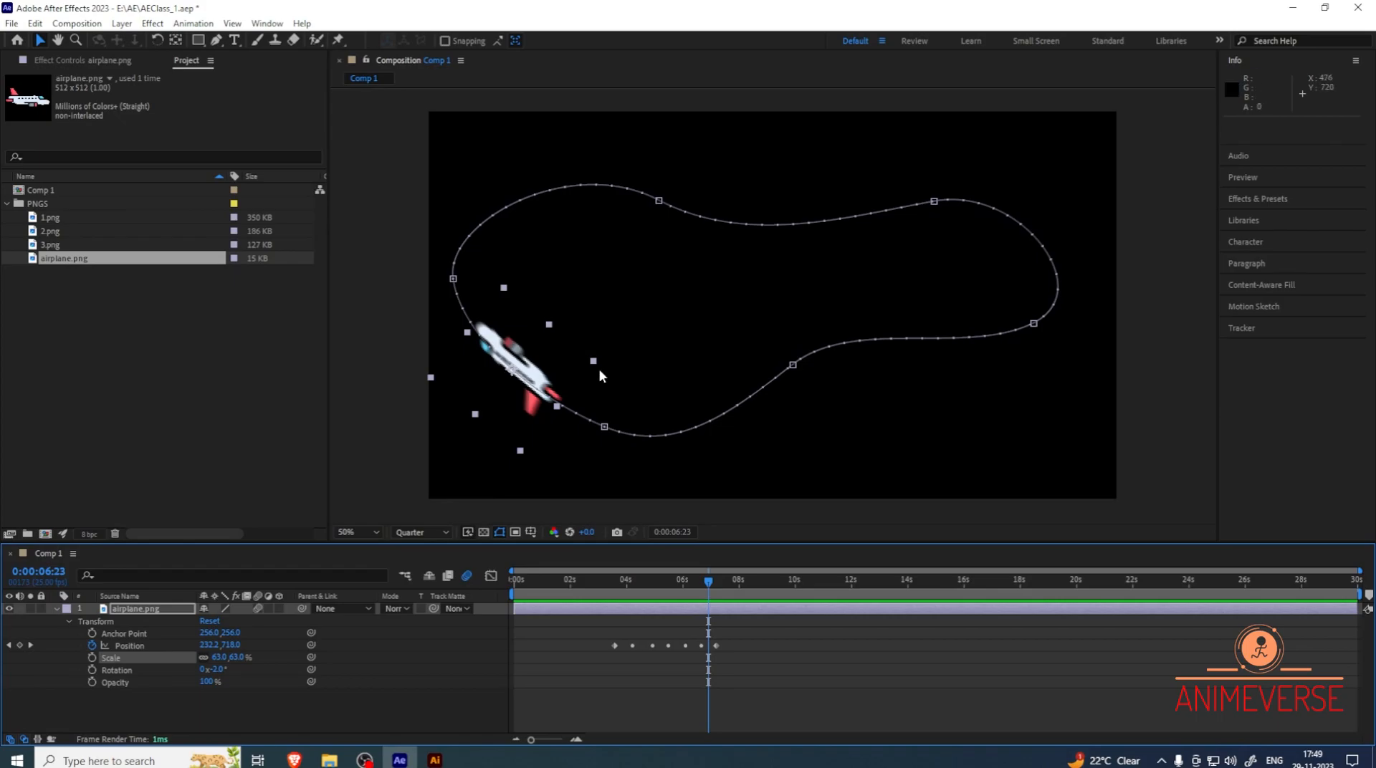